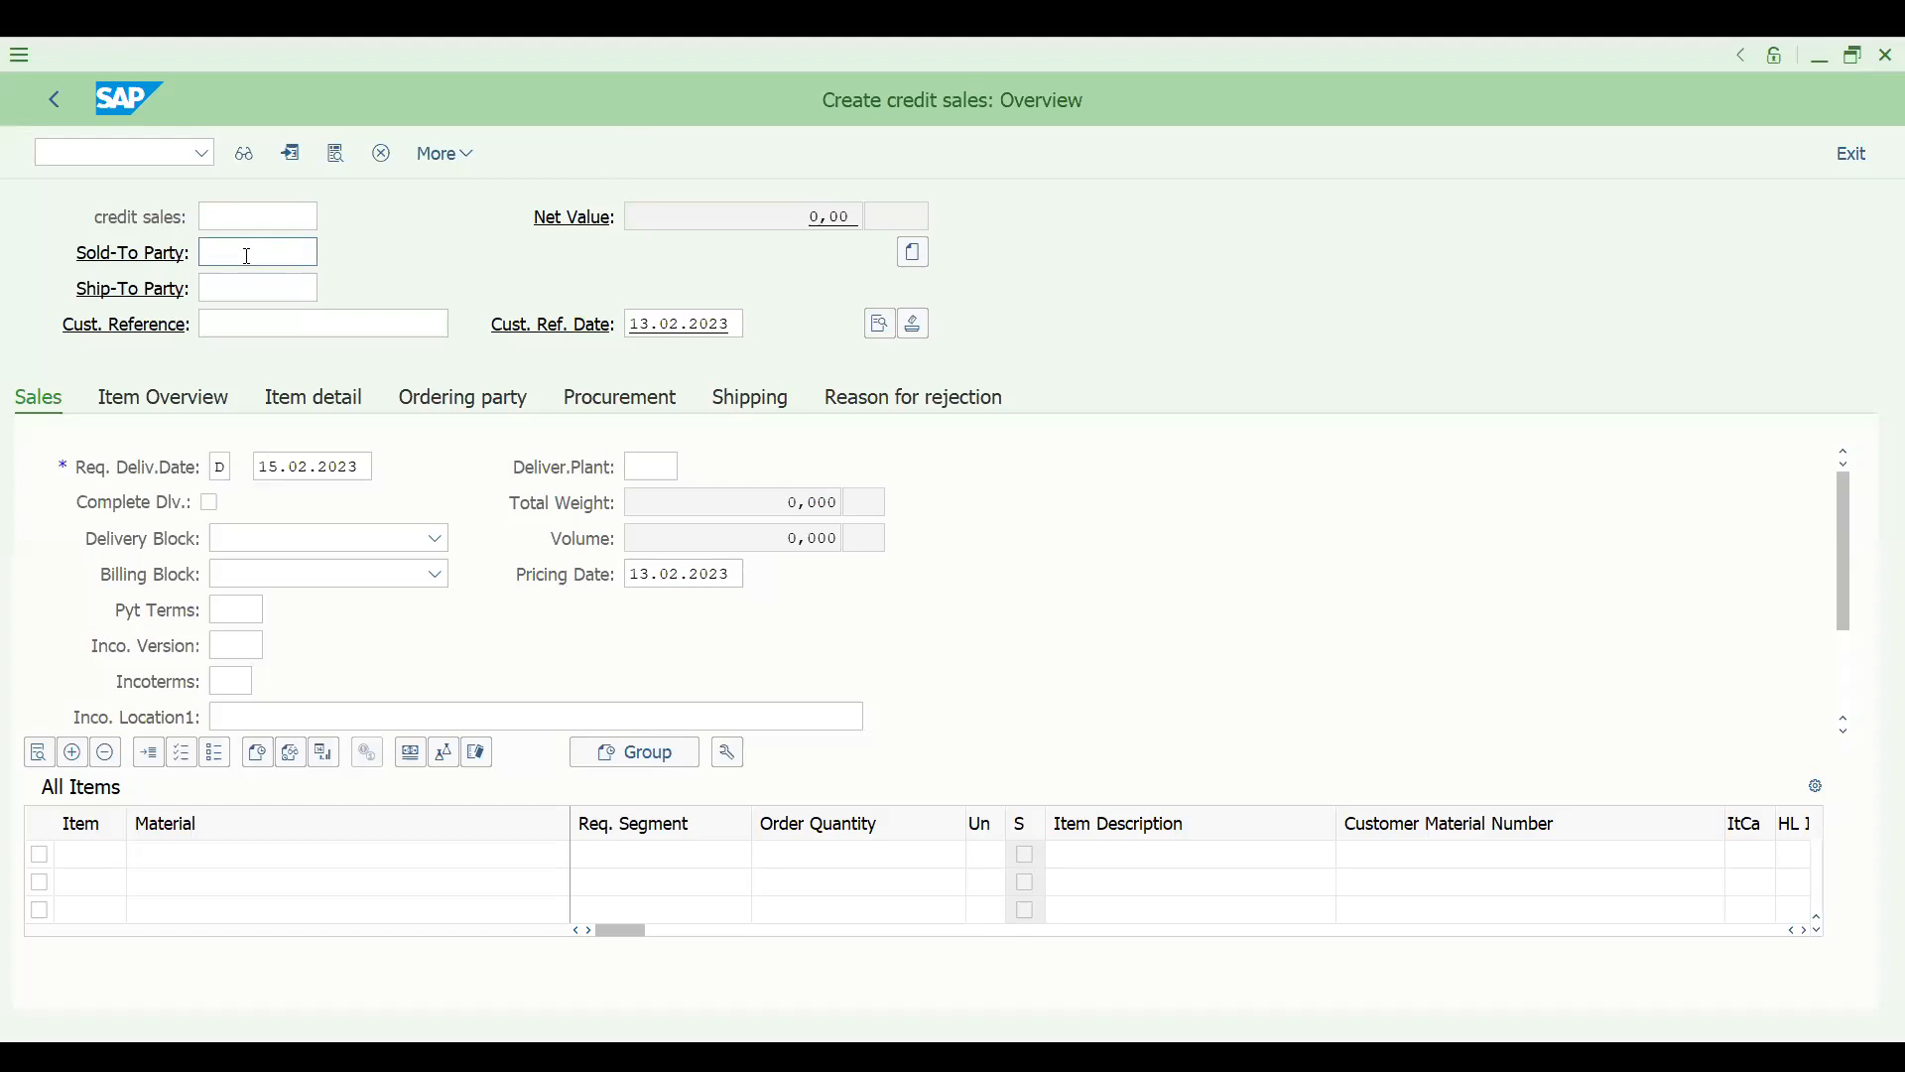
- Enter the sold-to party's customer number and set the customer reference to CRDEMO1 in the credit sales order
click(248, 256)
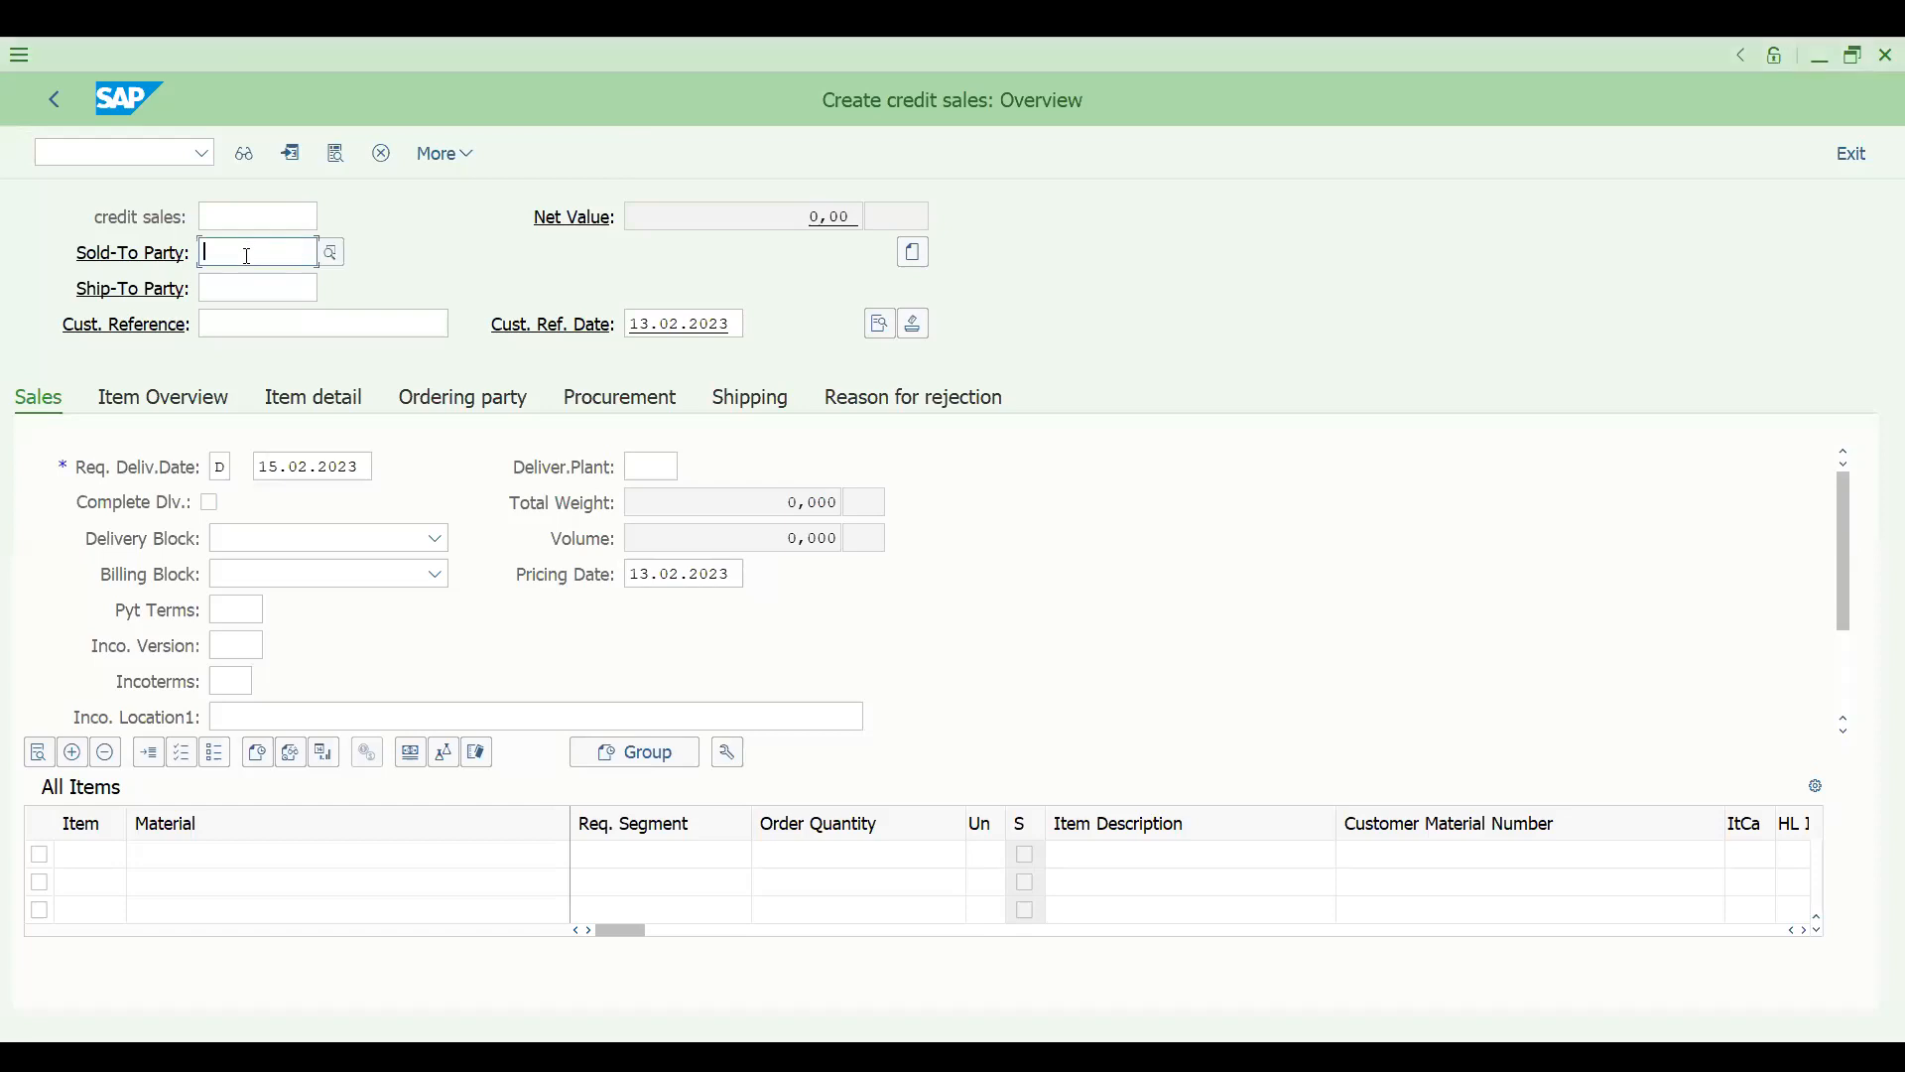
click(250, 266)
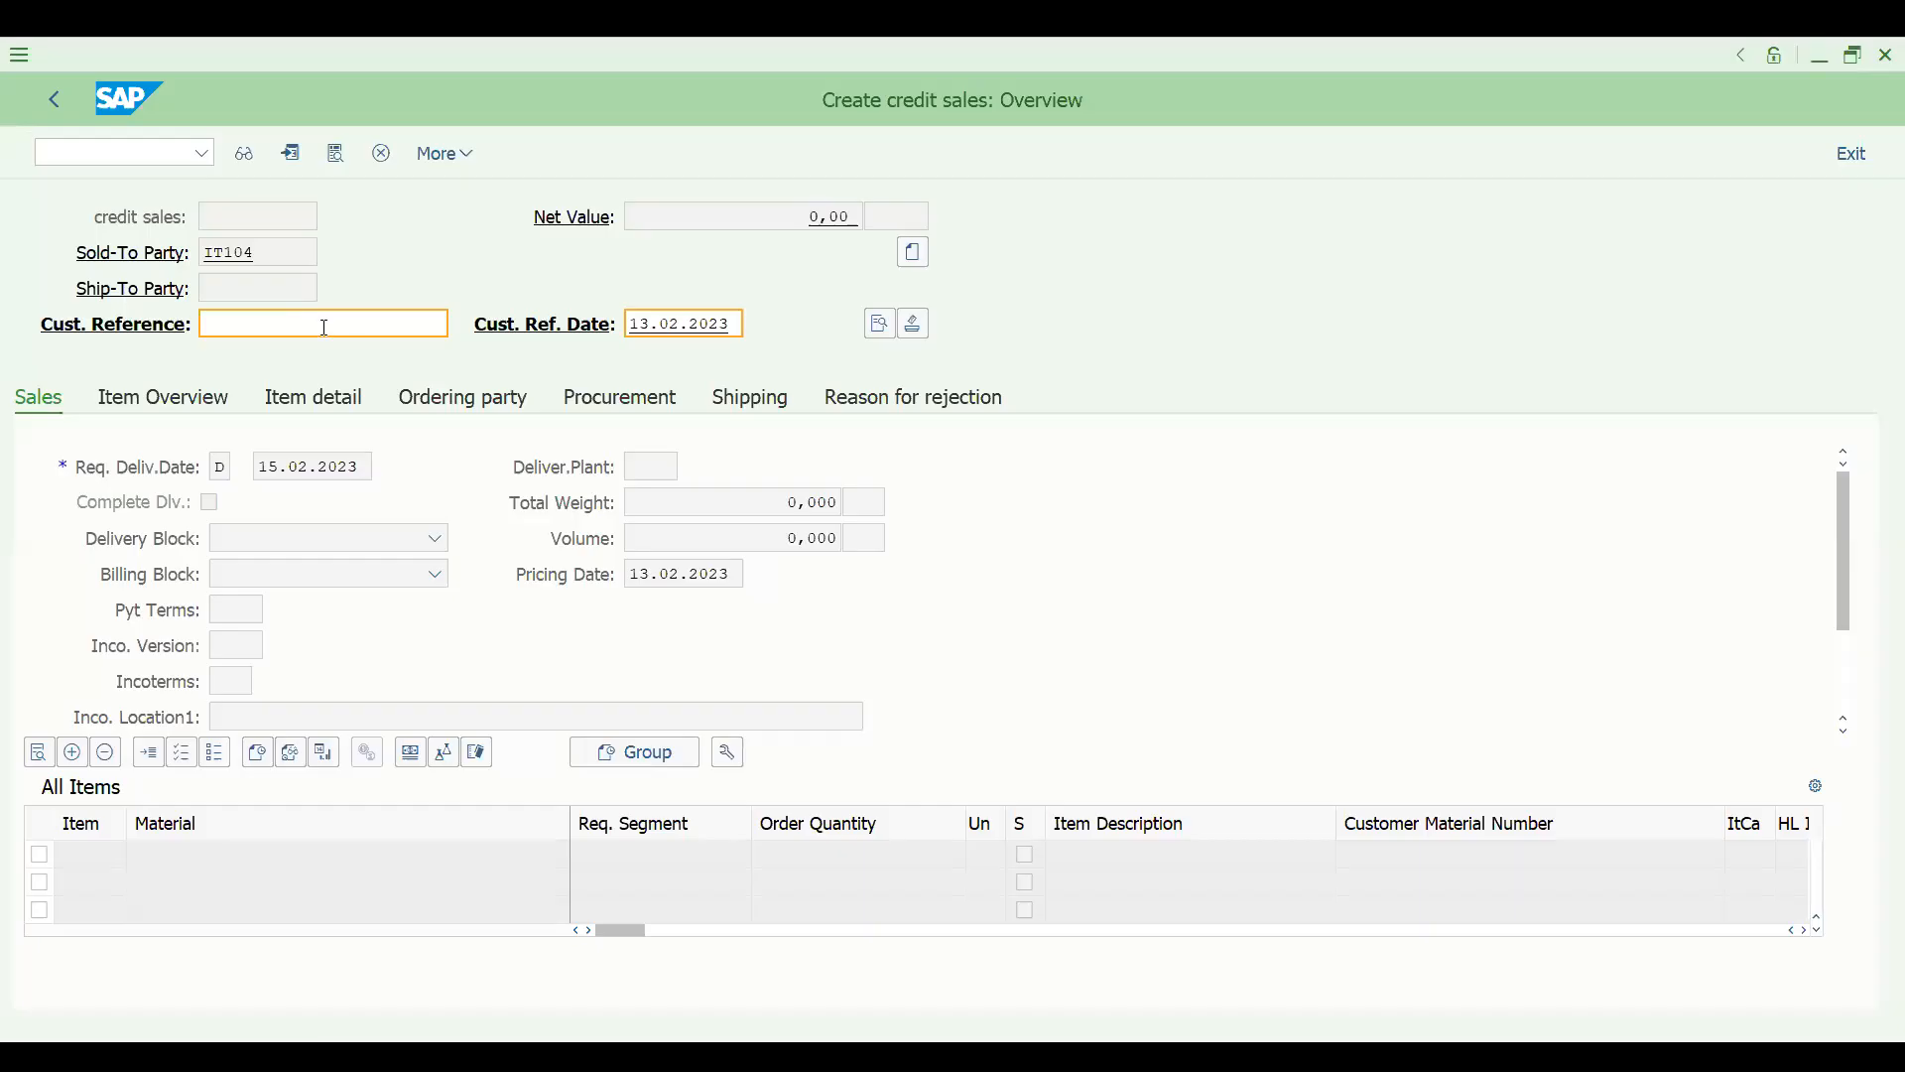
text(CRDEMO)
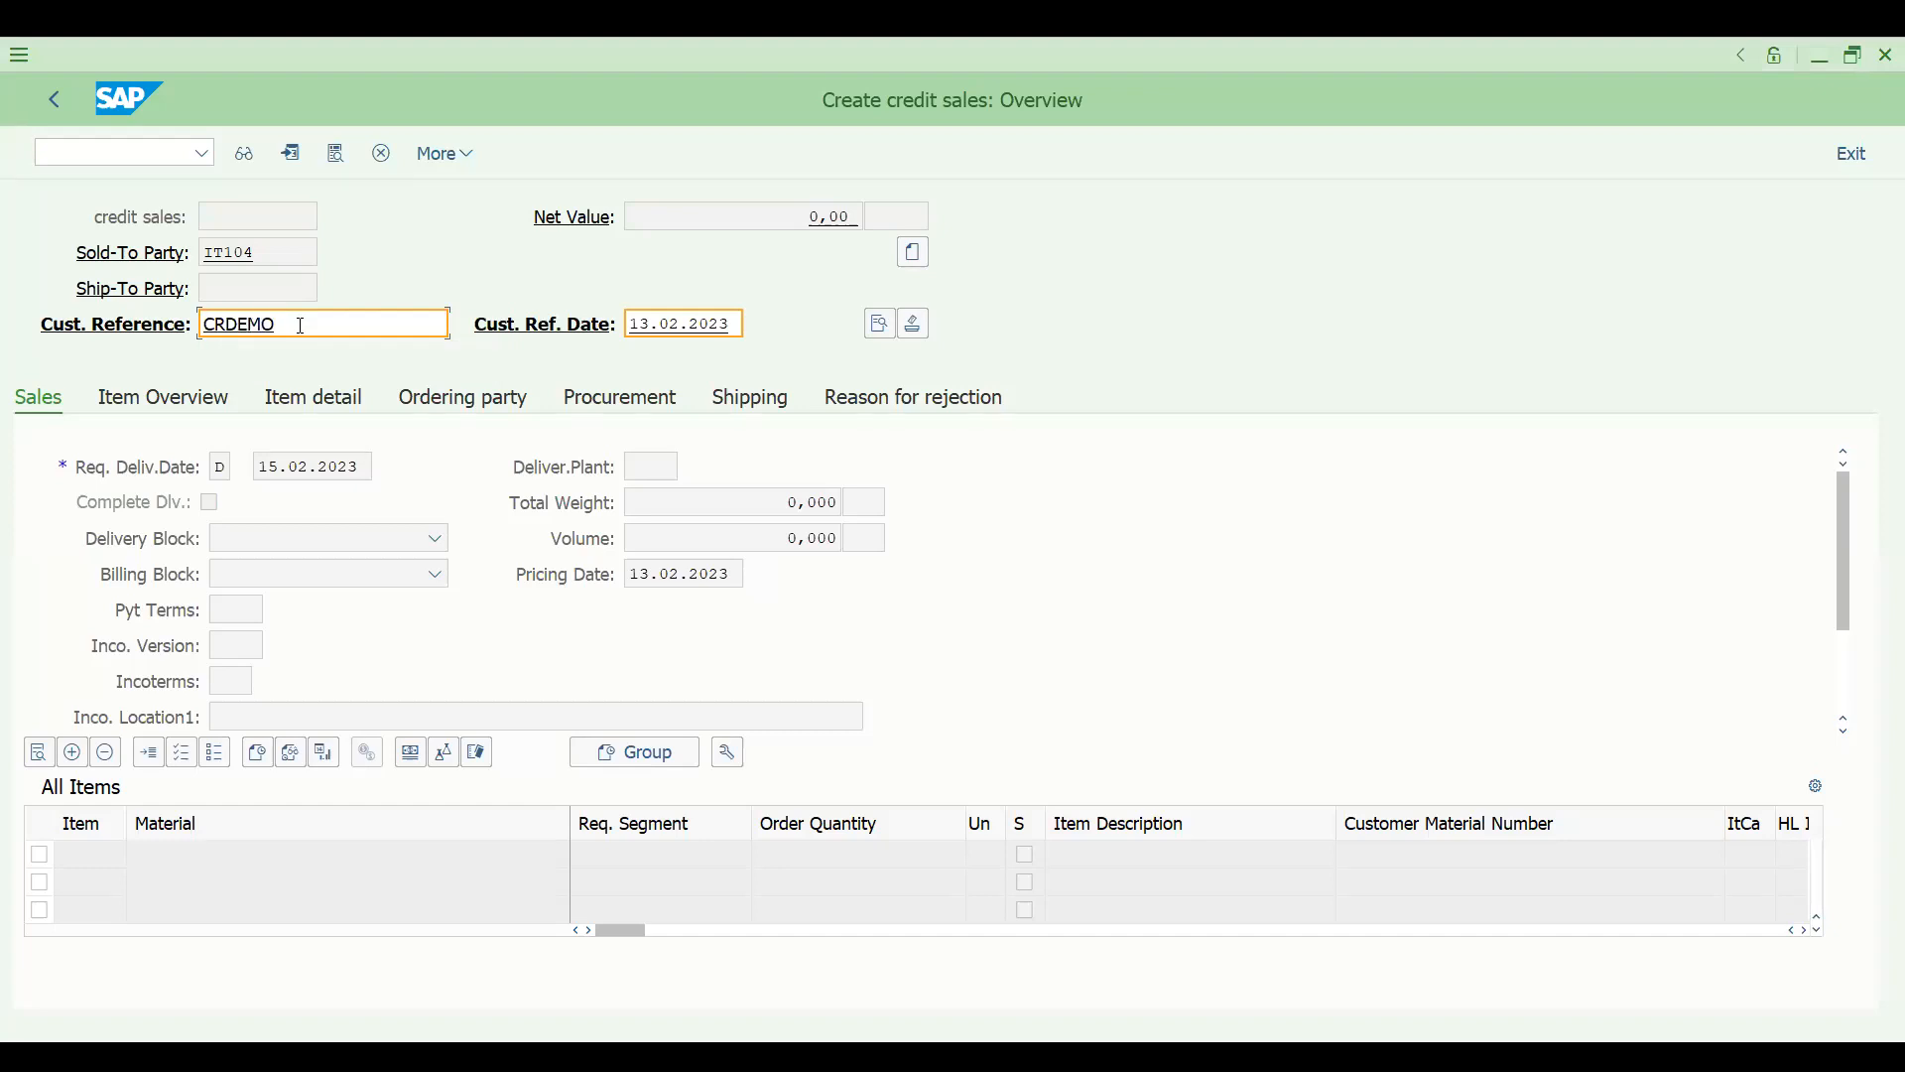
key(Return)
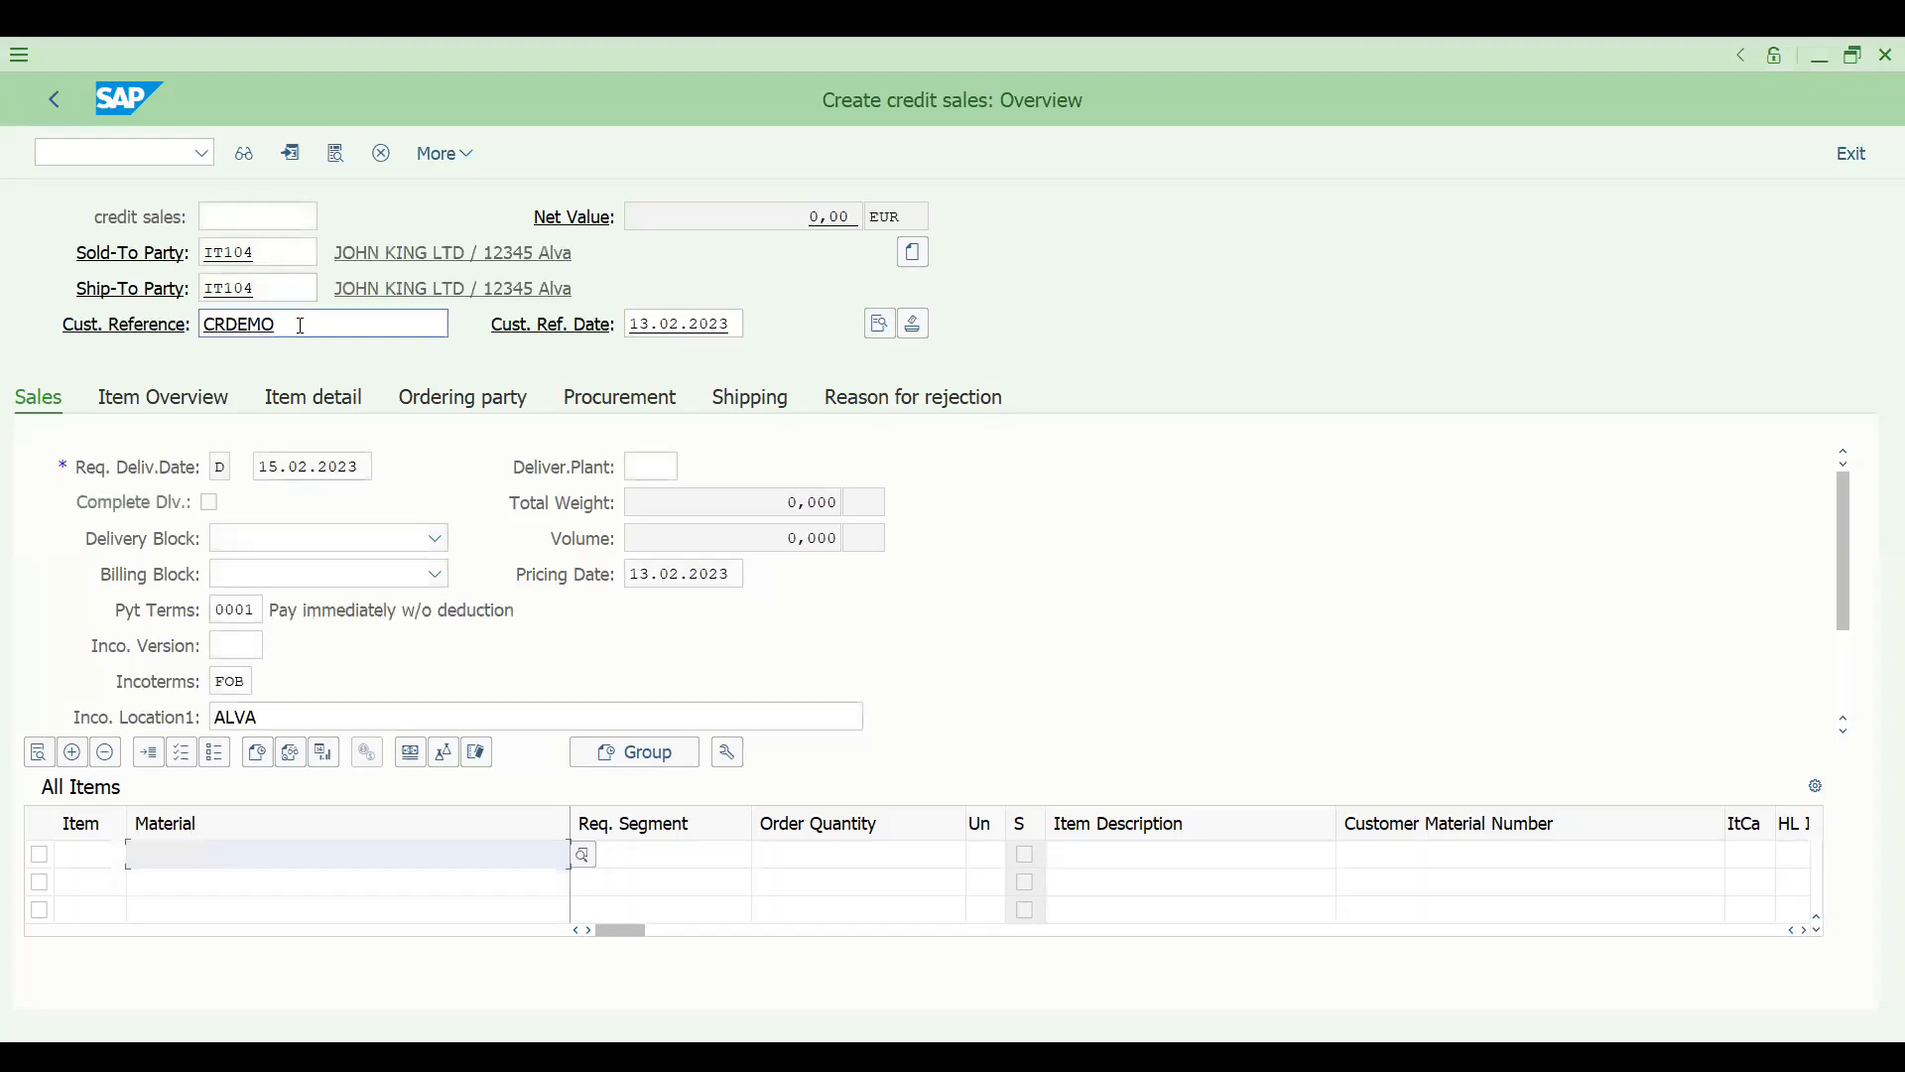
text(1)
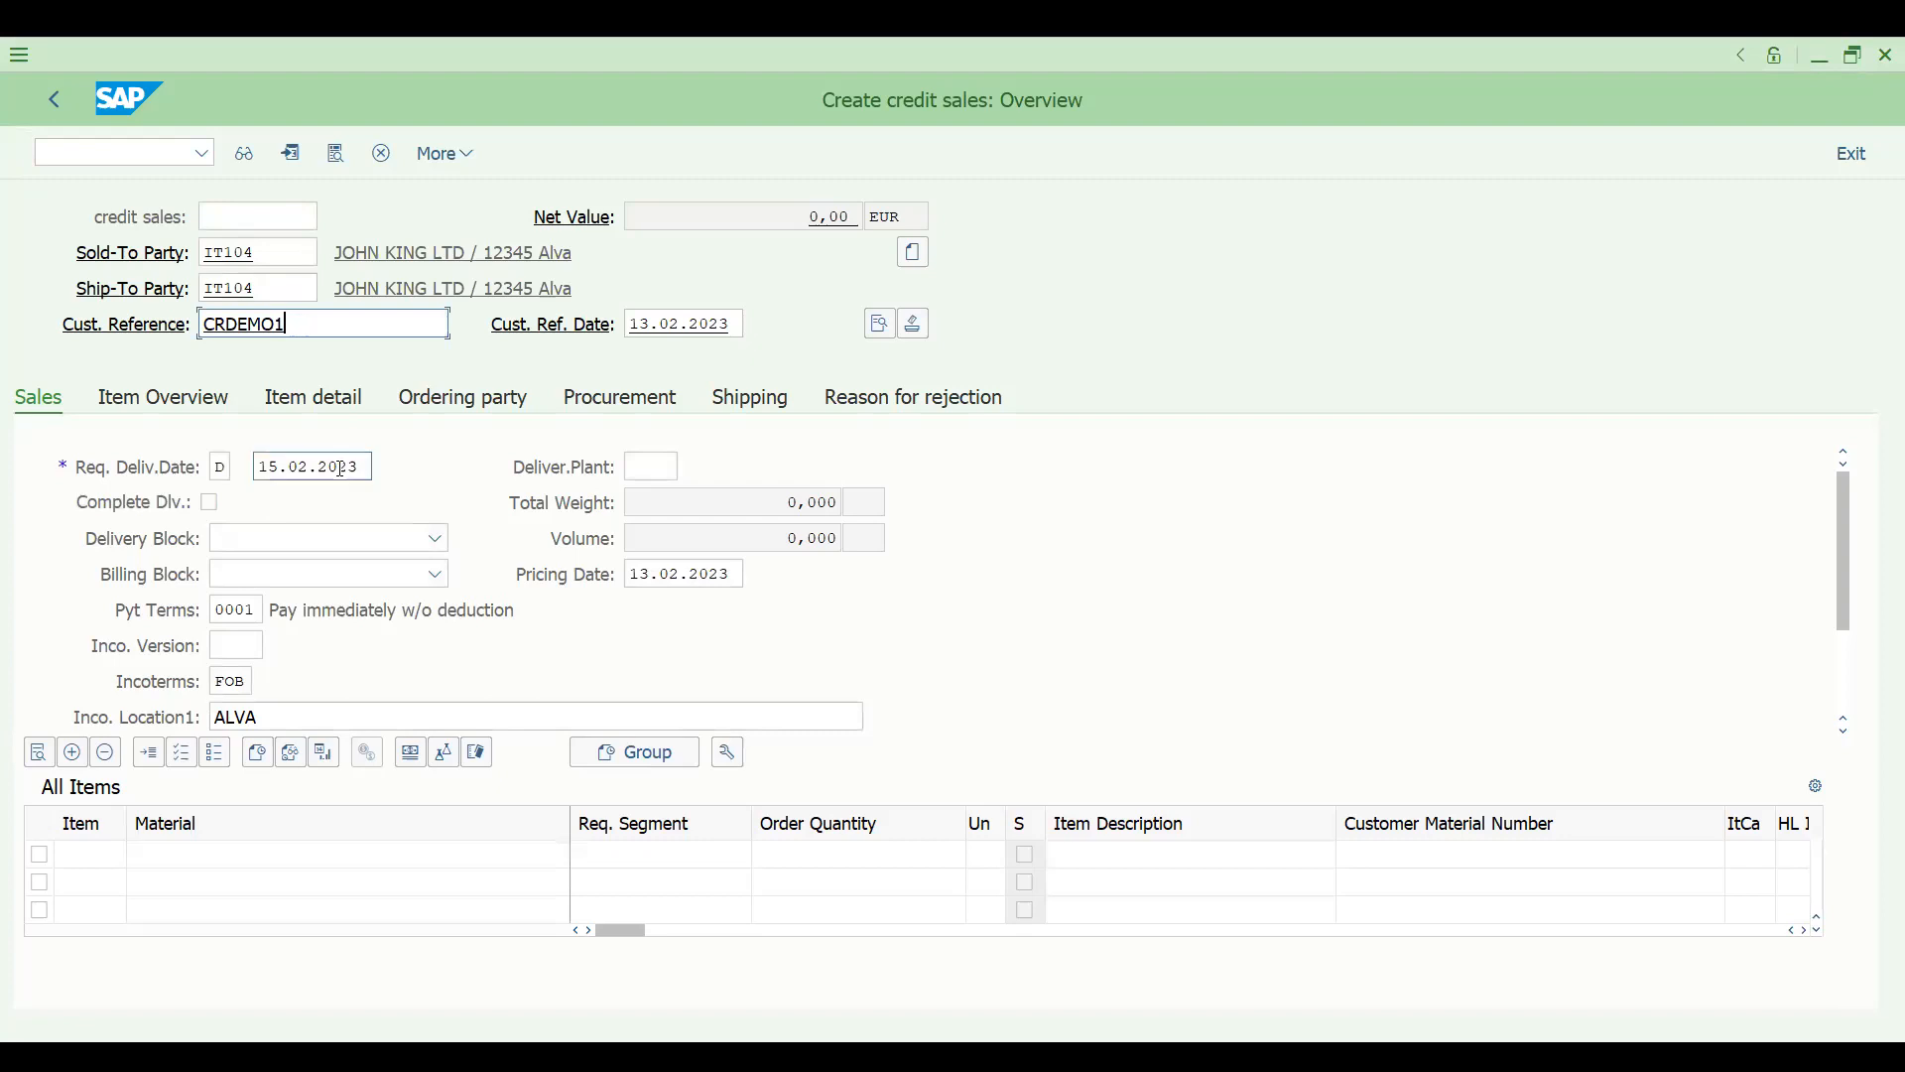
- Add material 113 as the first item of the order with an order quantity of 10
click(200, 852)
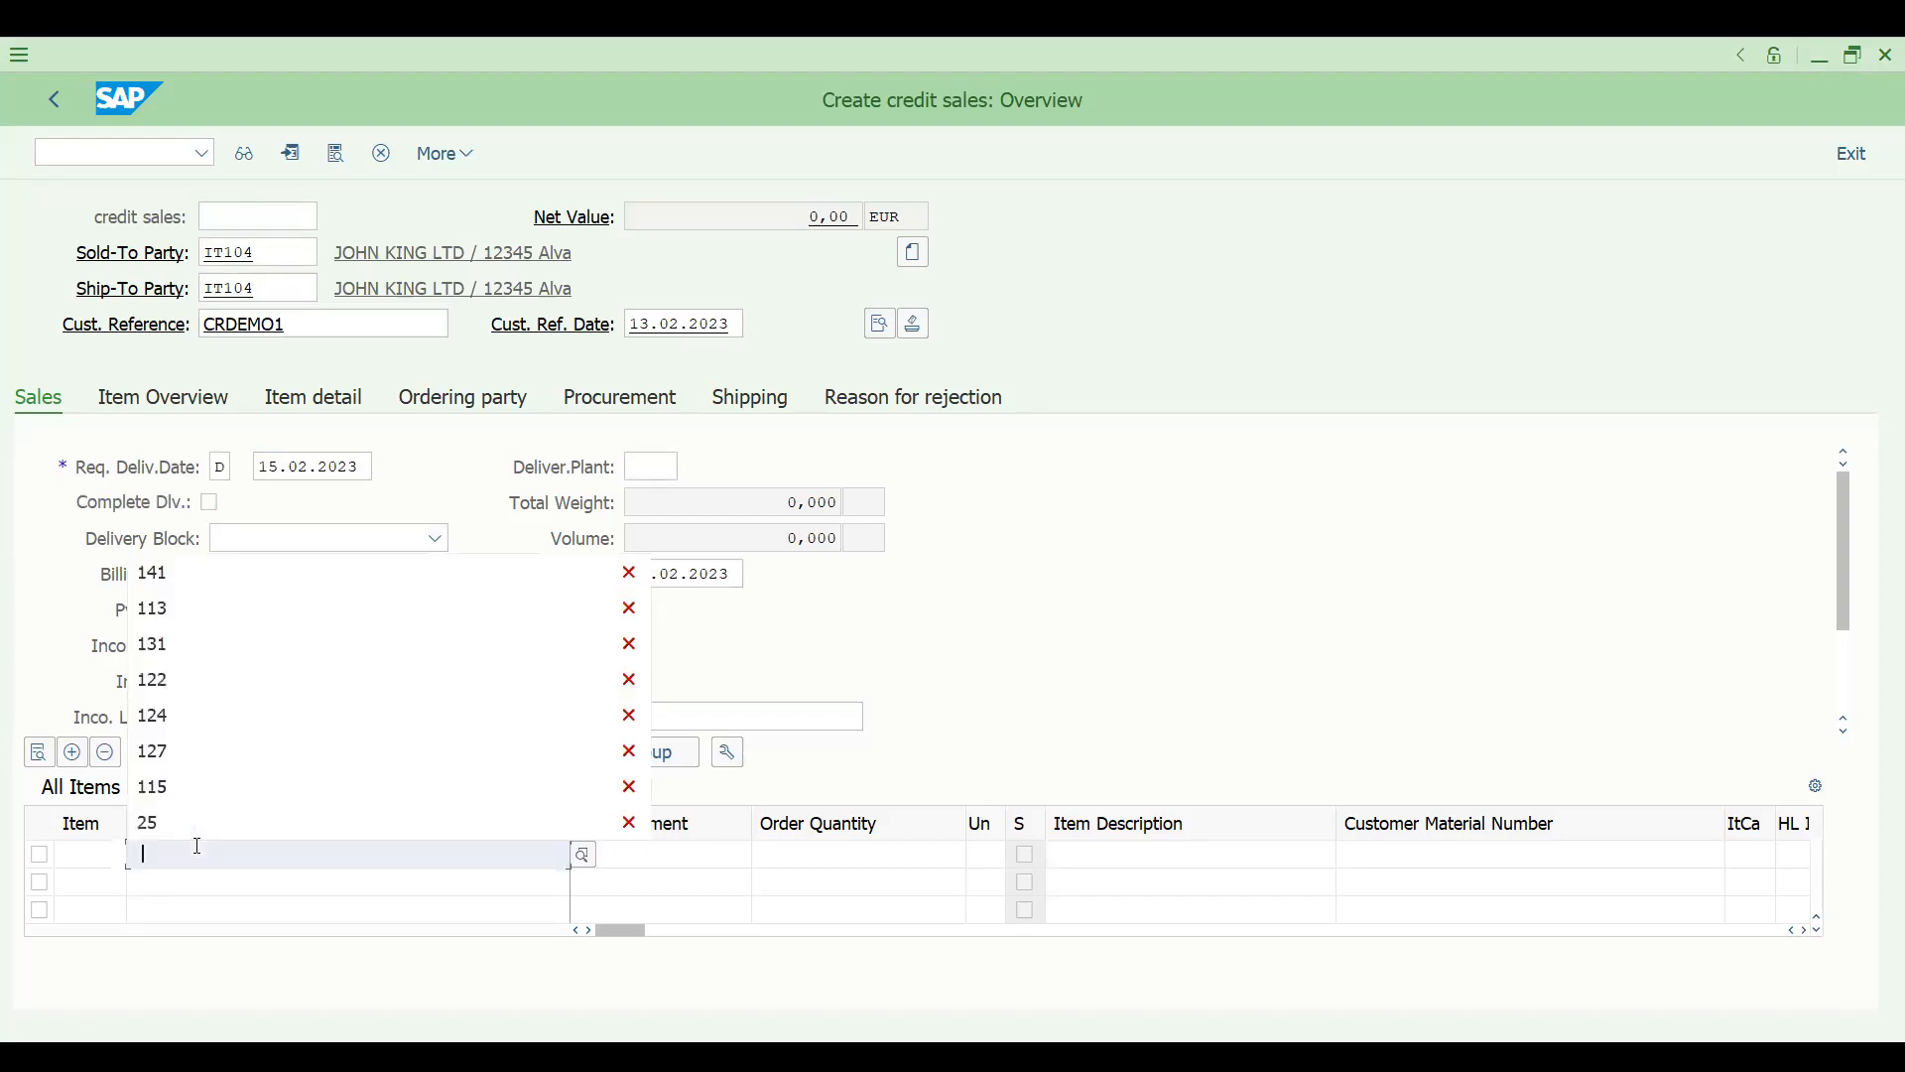
key(Return)
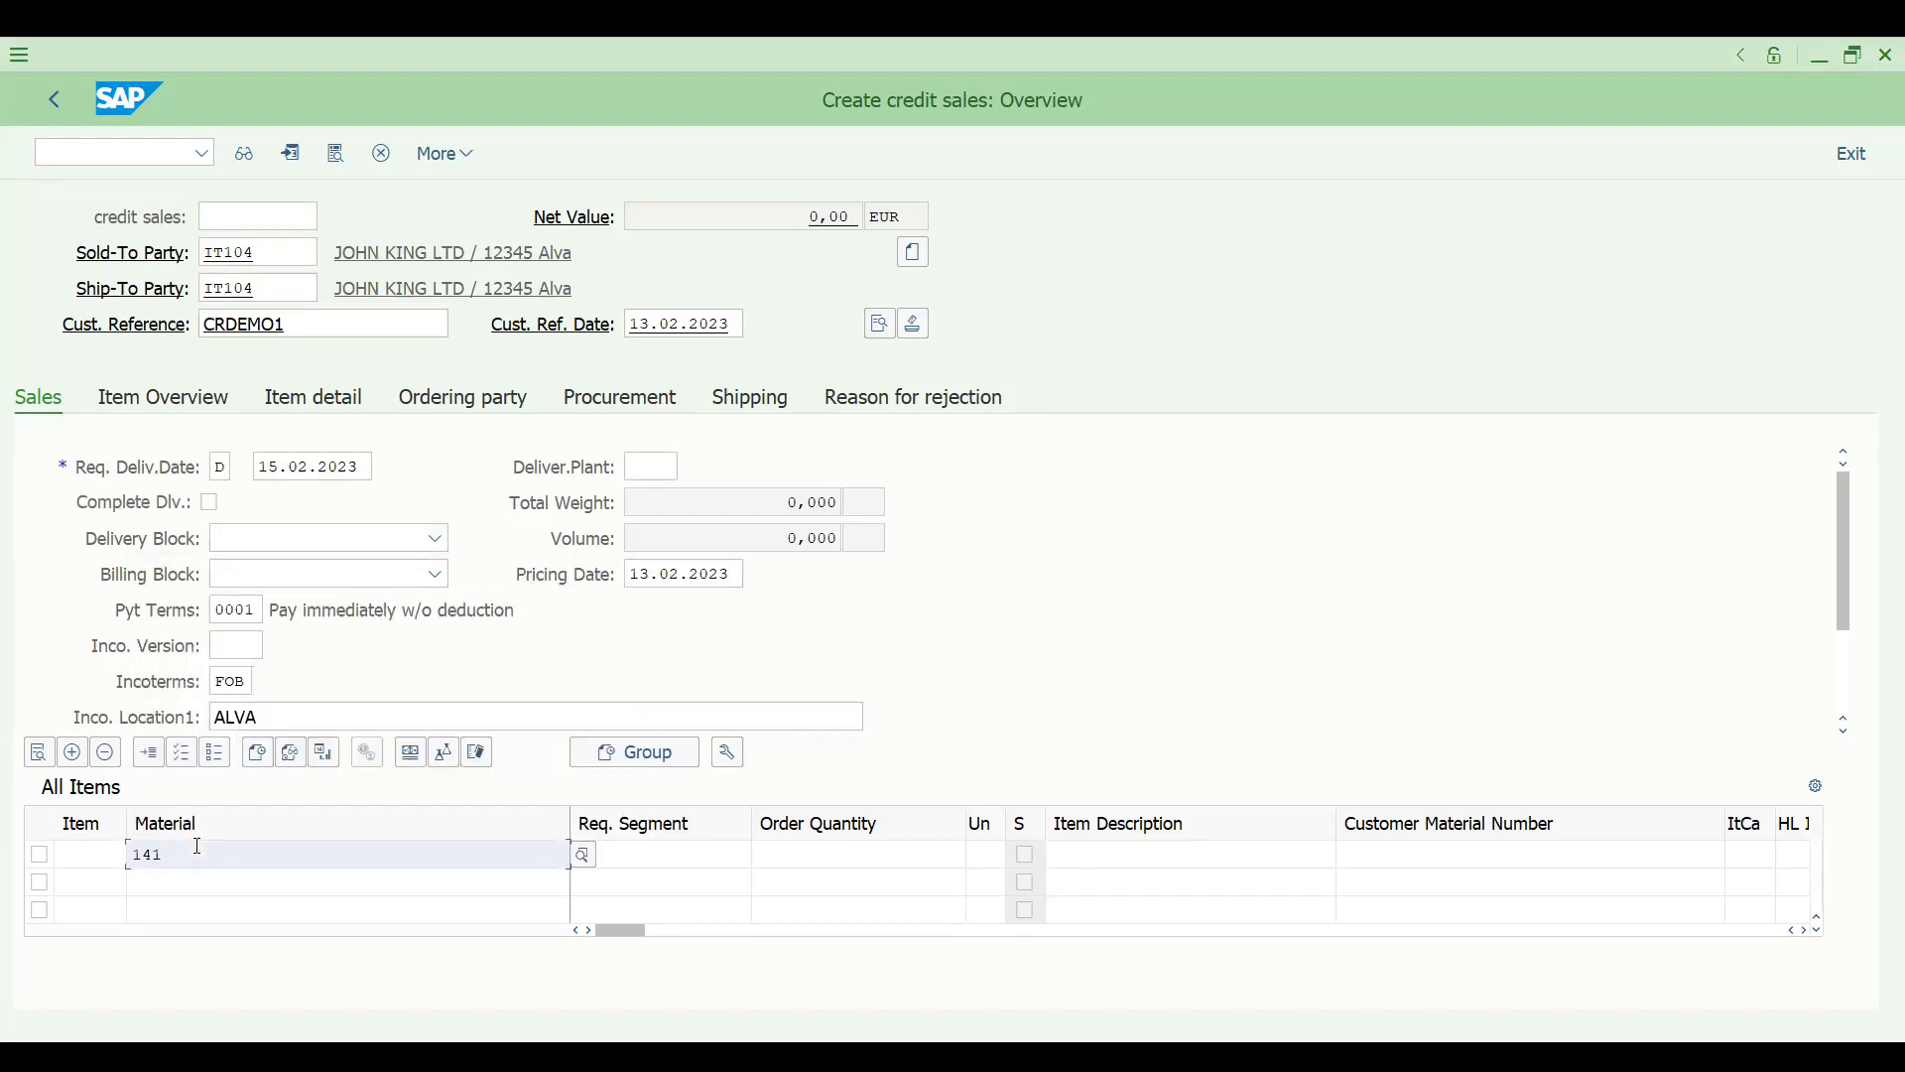
key(BackSpace)
key(BackSpace)
key(BackSpace)
key(Down)
key(Down)
key(Return)
key(Tab)
key(Tab)
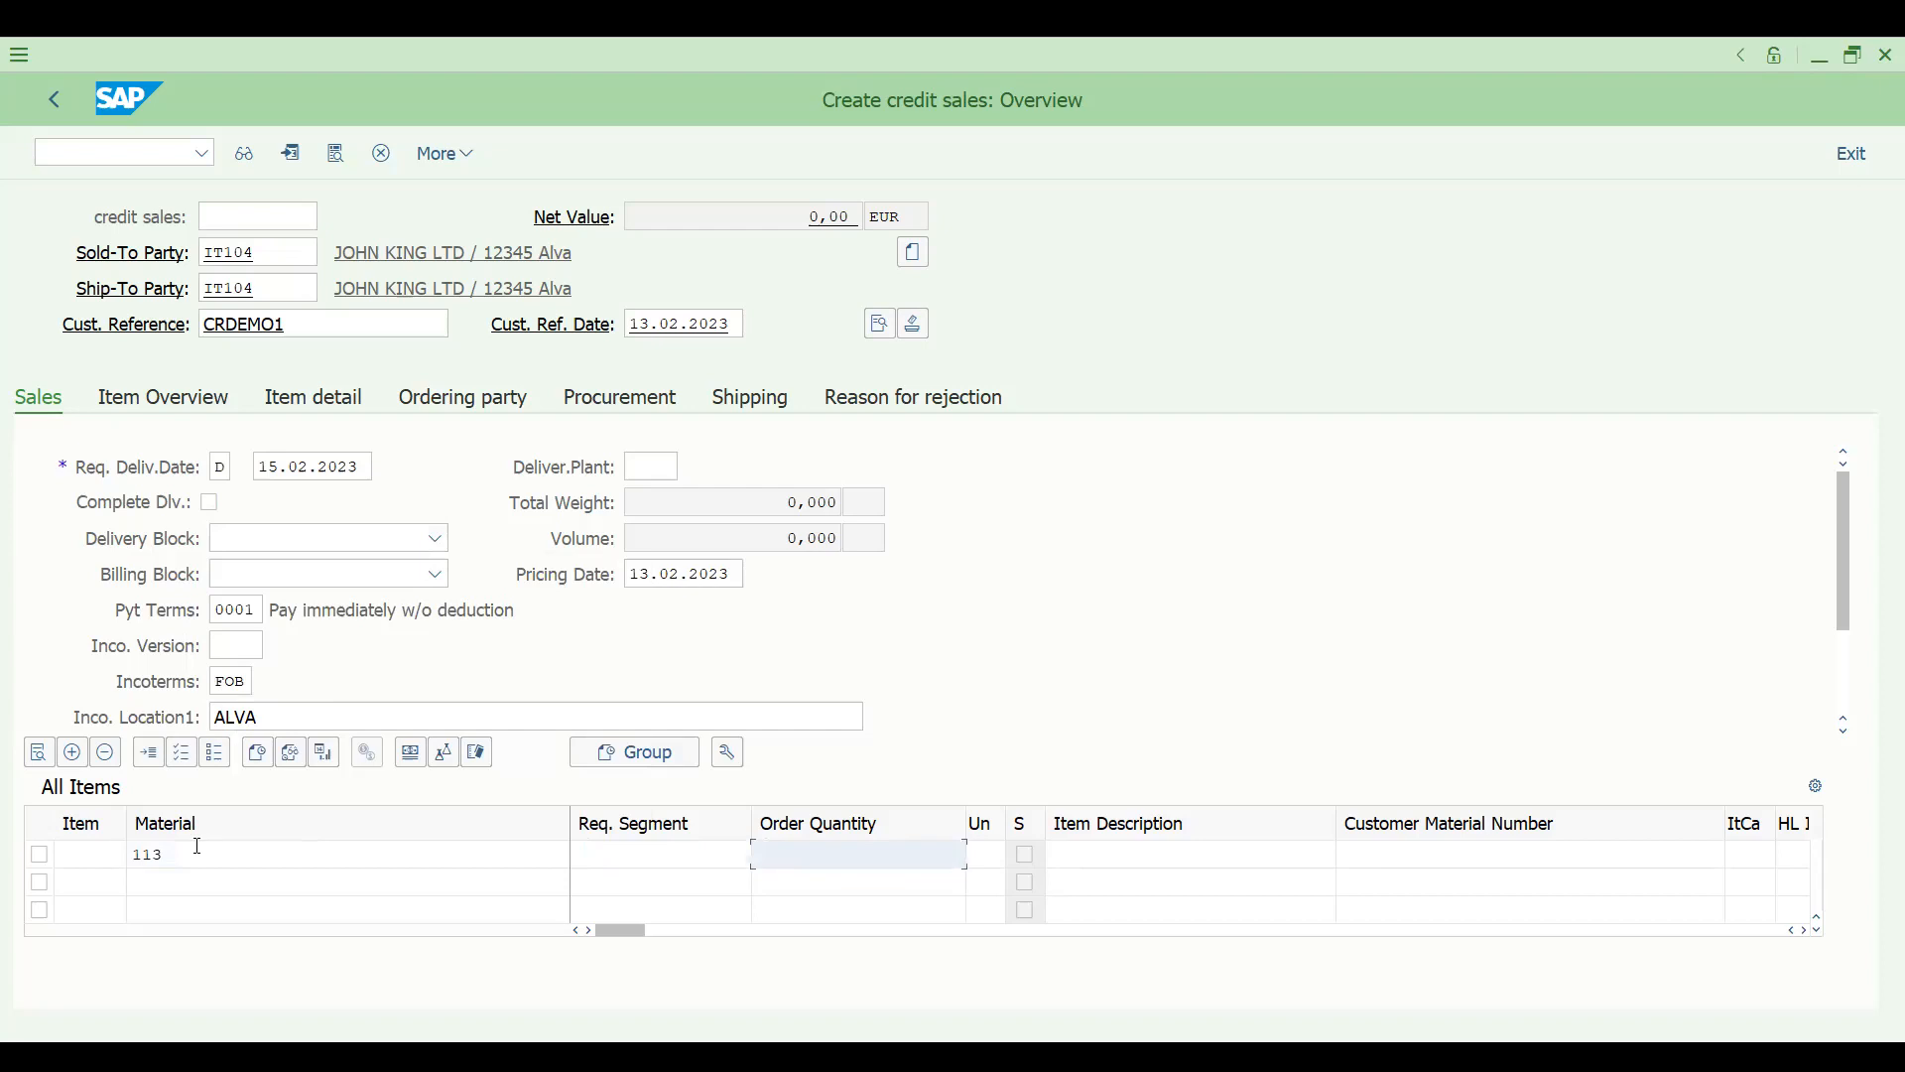
text(10)
key(Return)
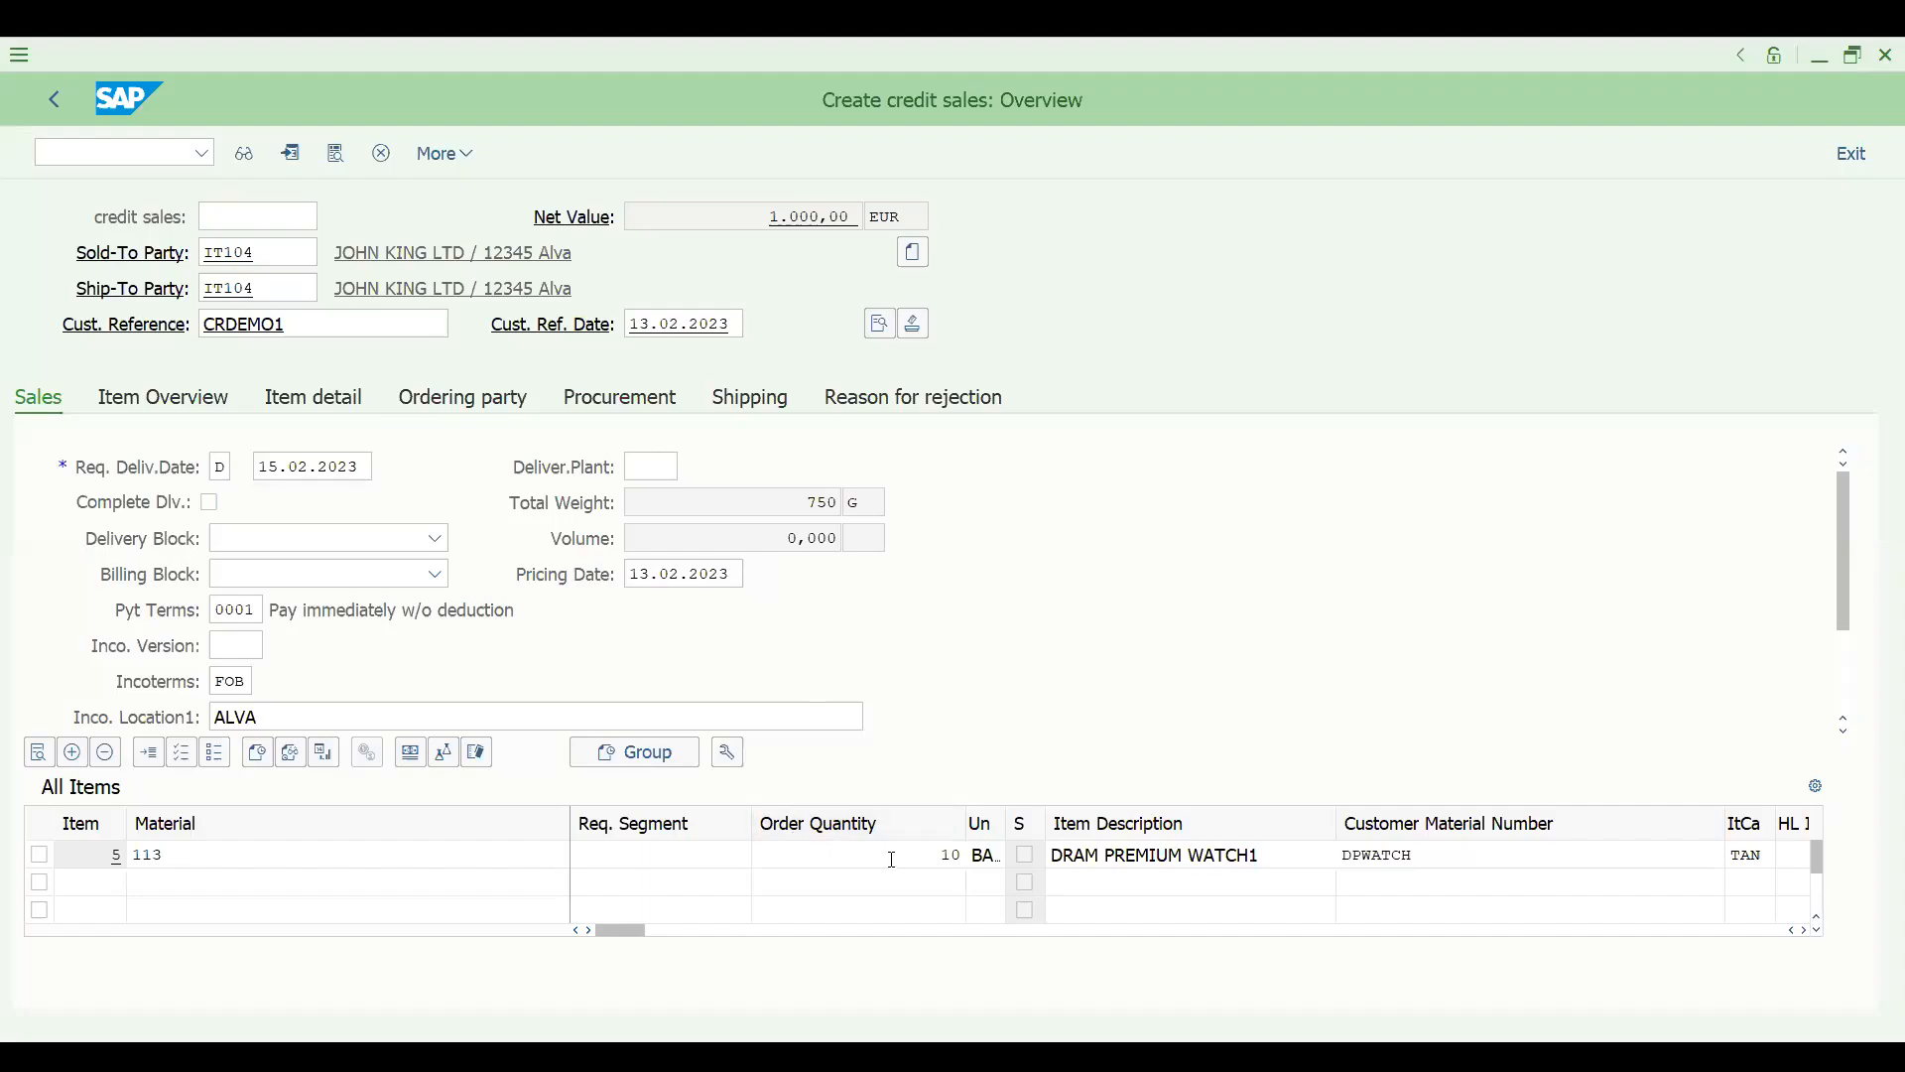
- Widen the unit column, examine the price amount and condition value in the item's pricing conditions, and return to the overview
click(892, 859)
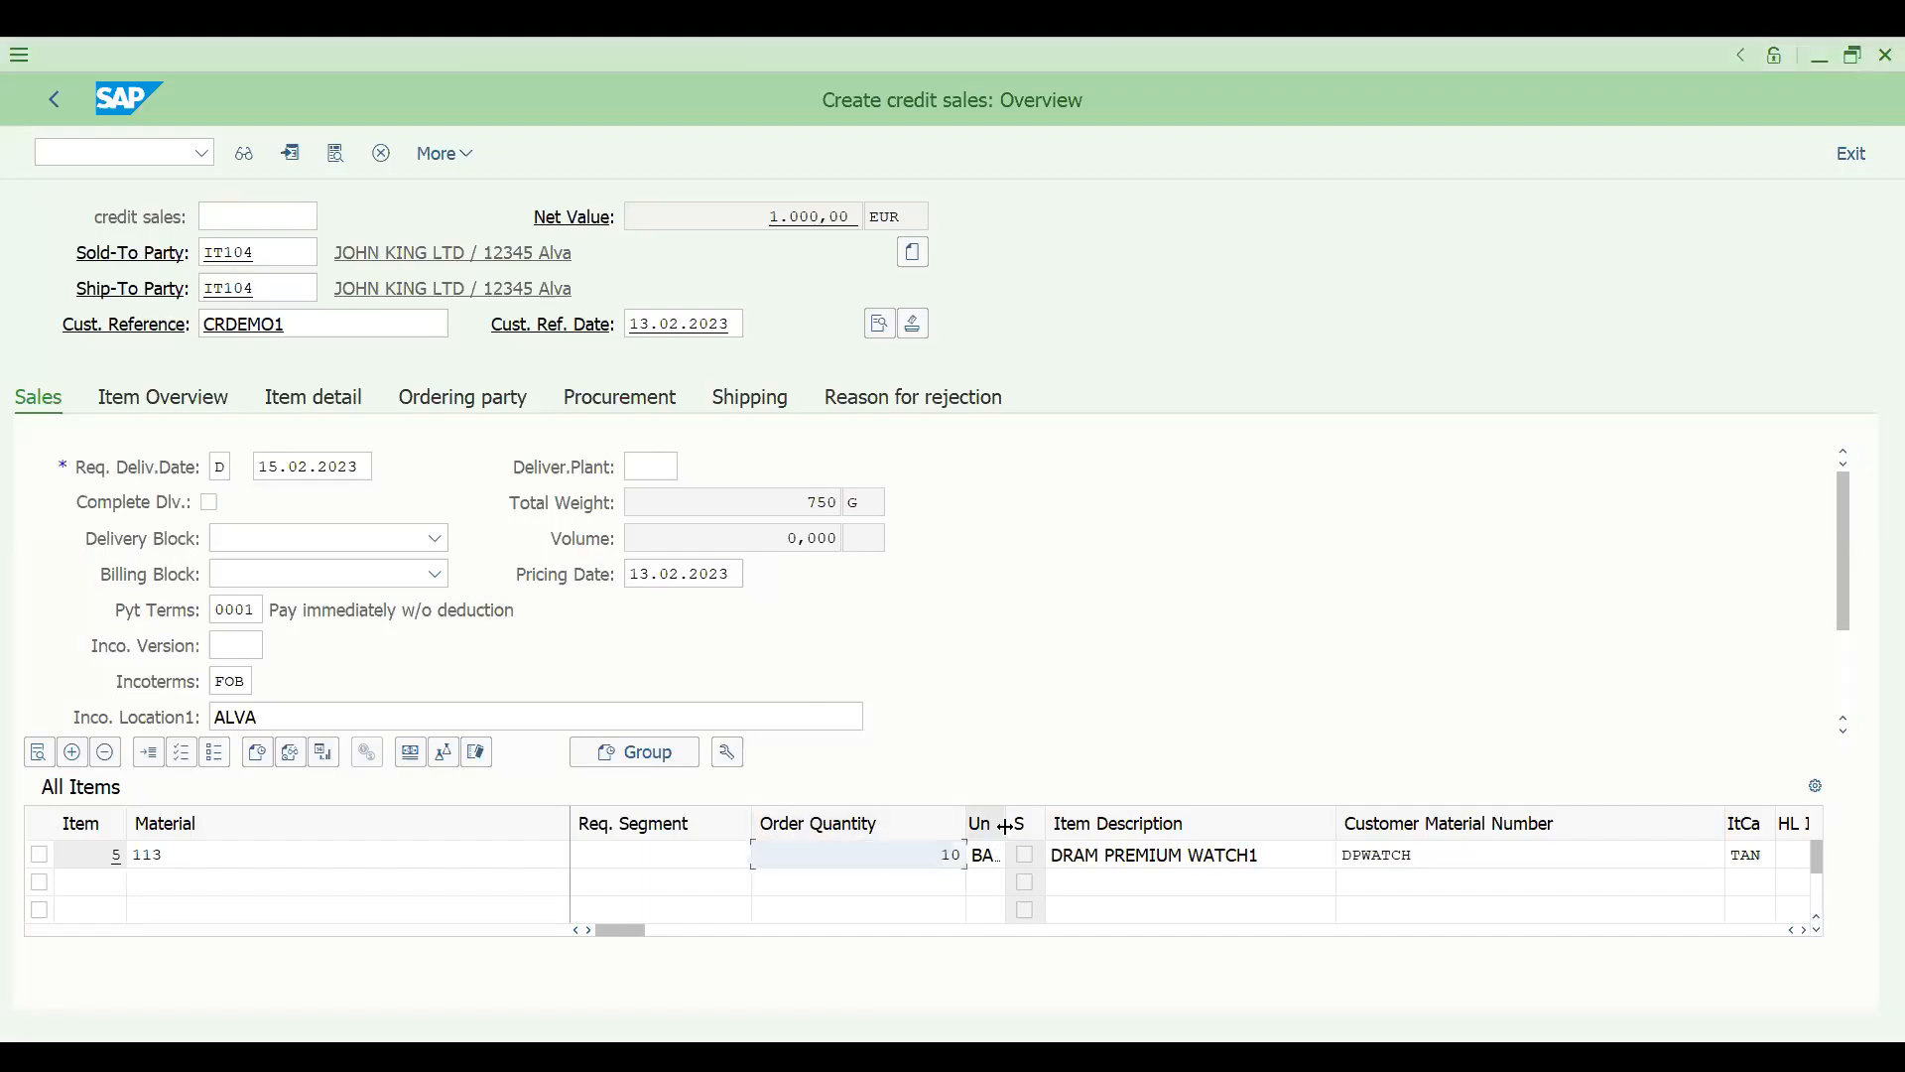
double_click(1005, 824)
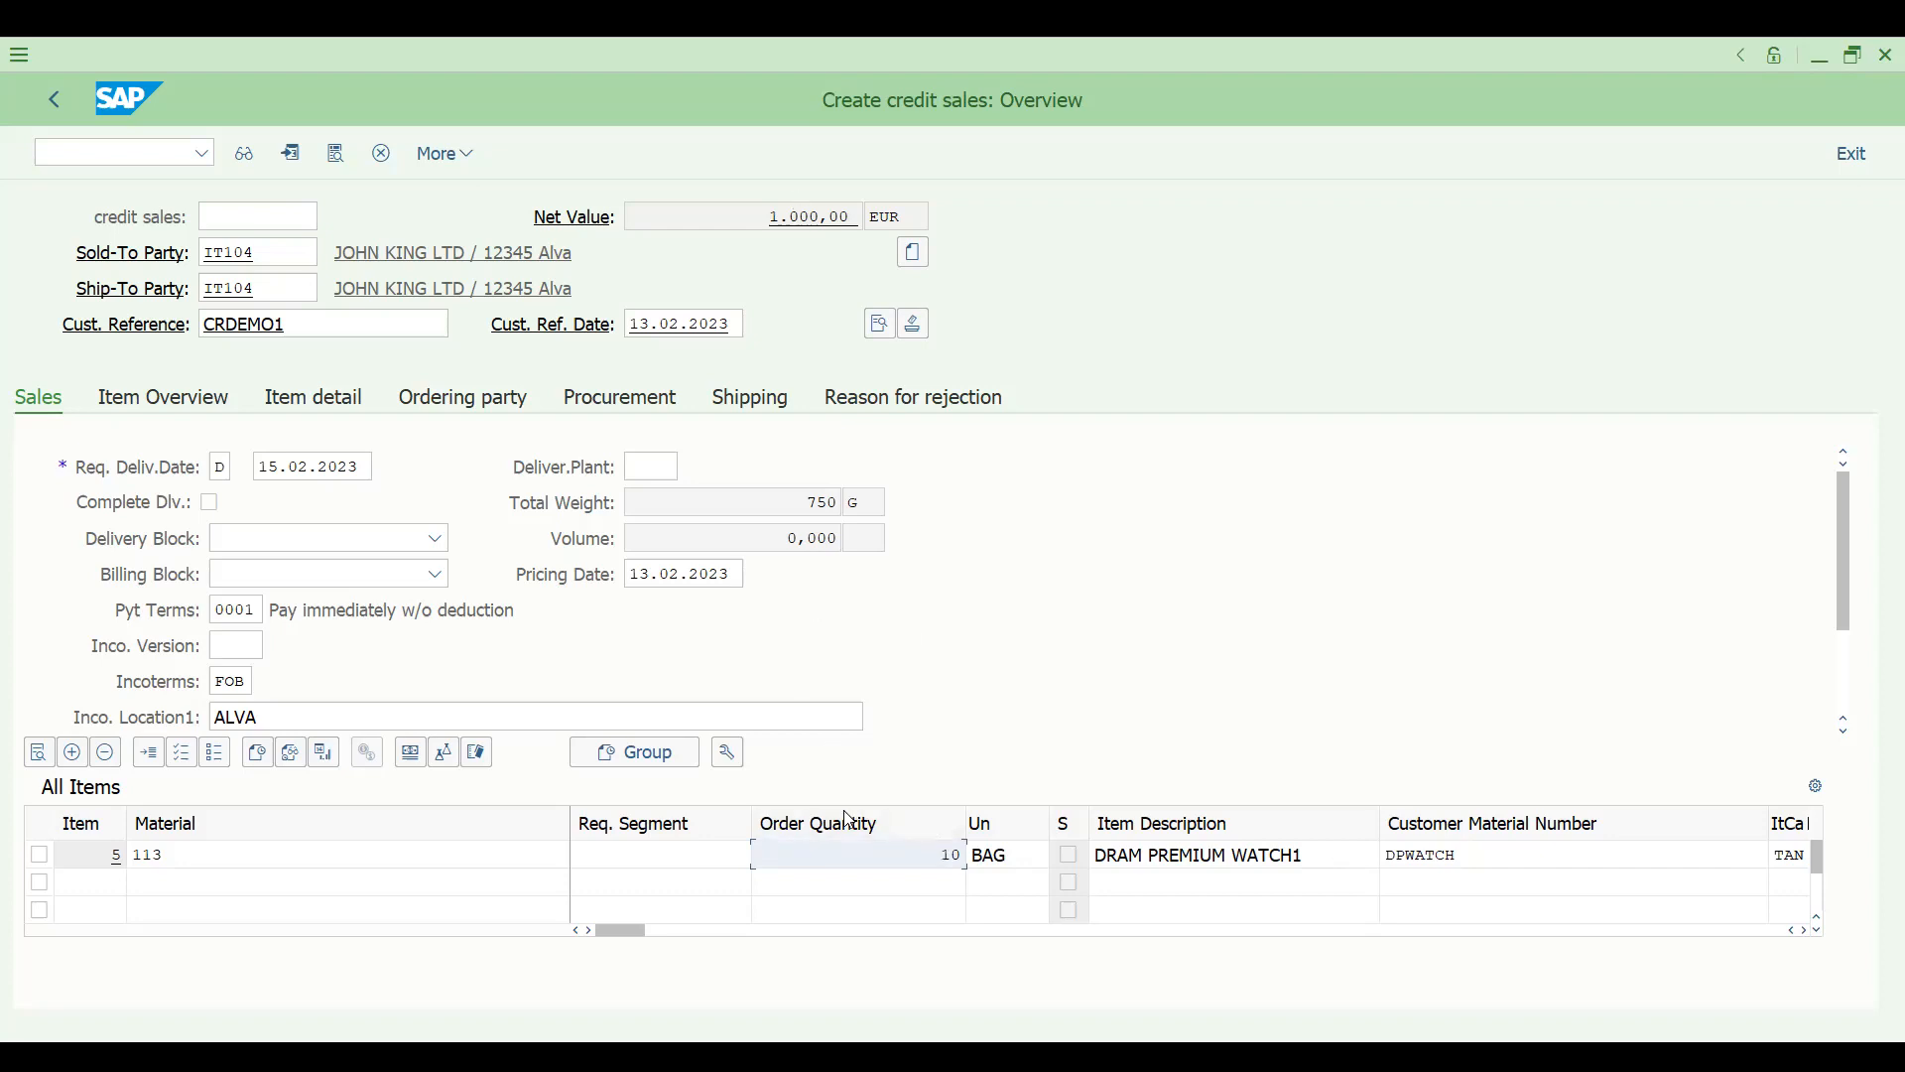
double_click(851, 855)
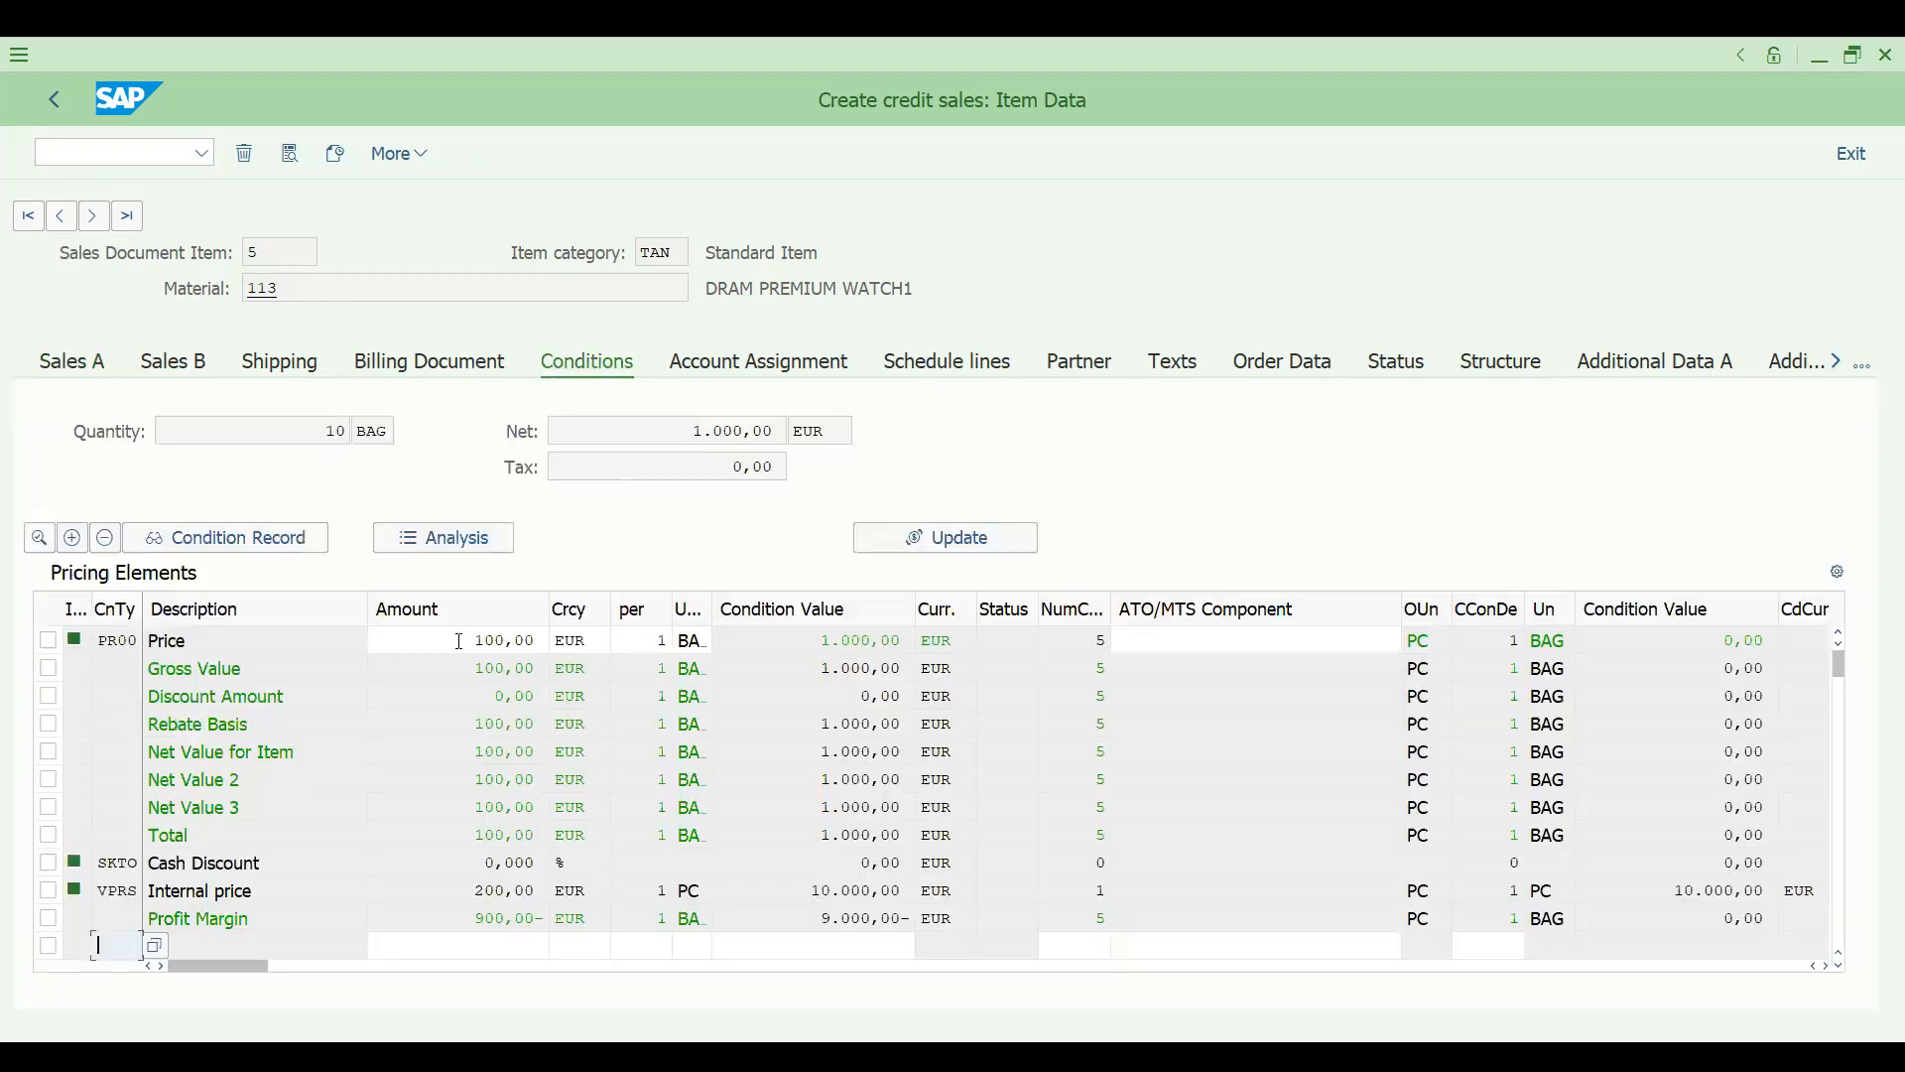
drag(459, 641, 545, 640)
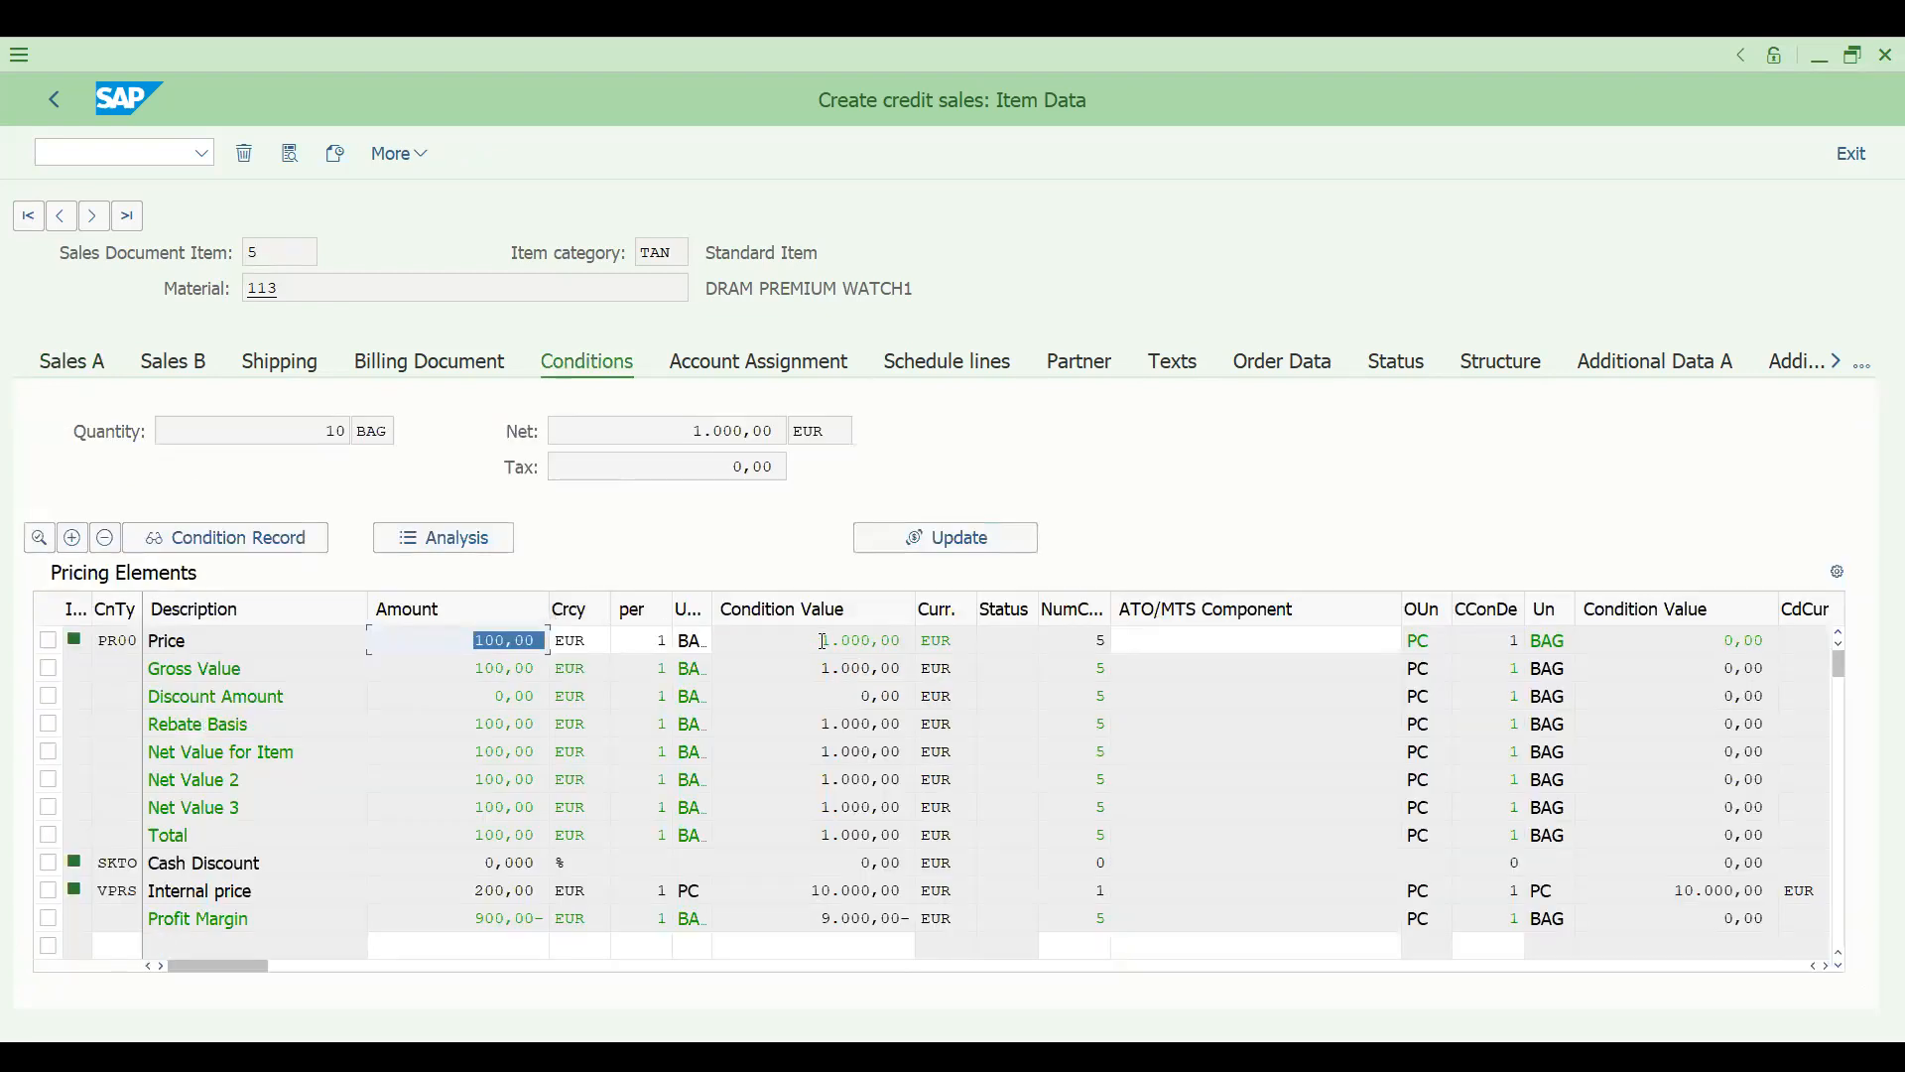
drag(820, 641, 903, 659)
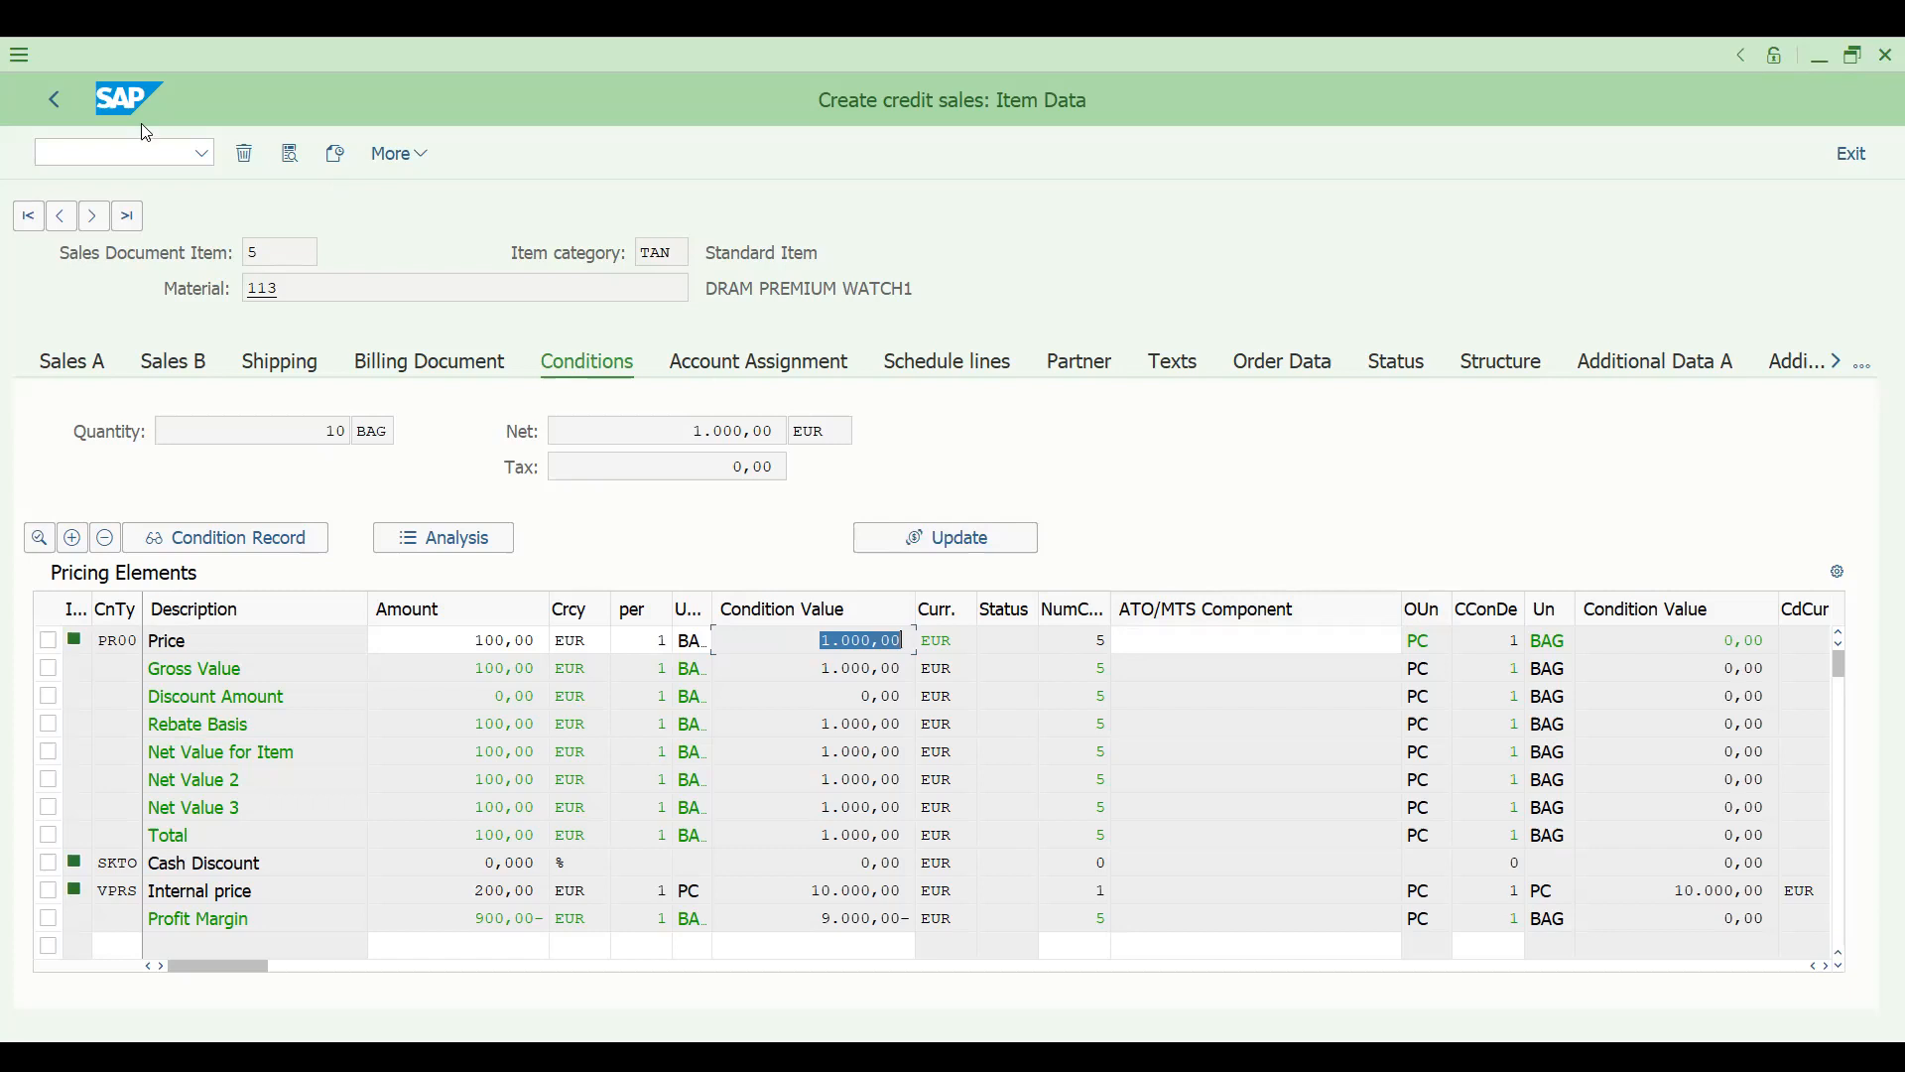
click(55, 100)
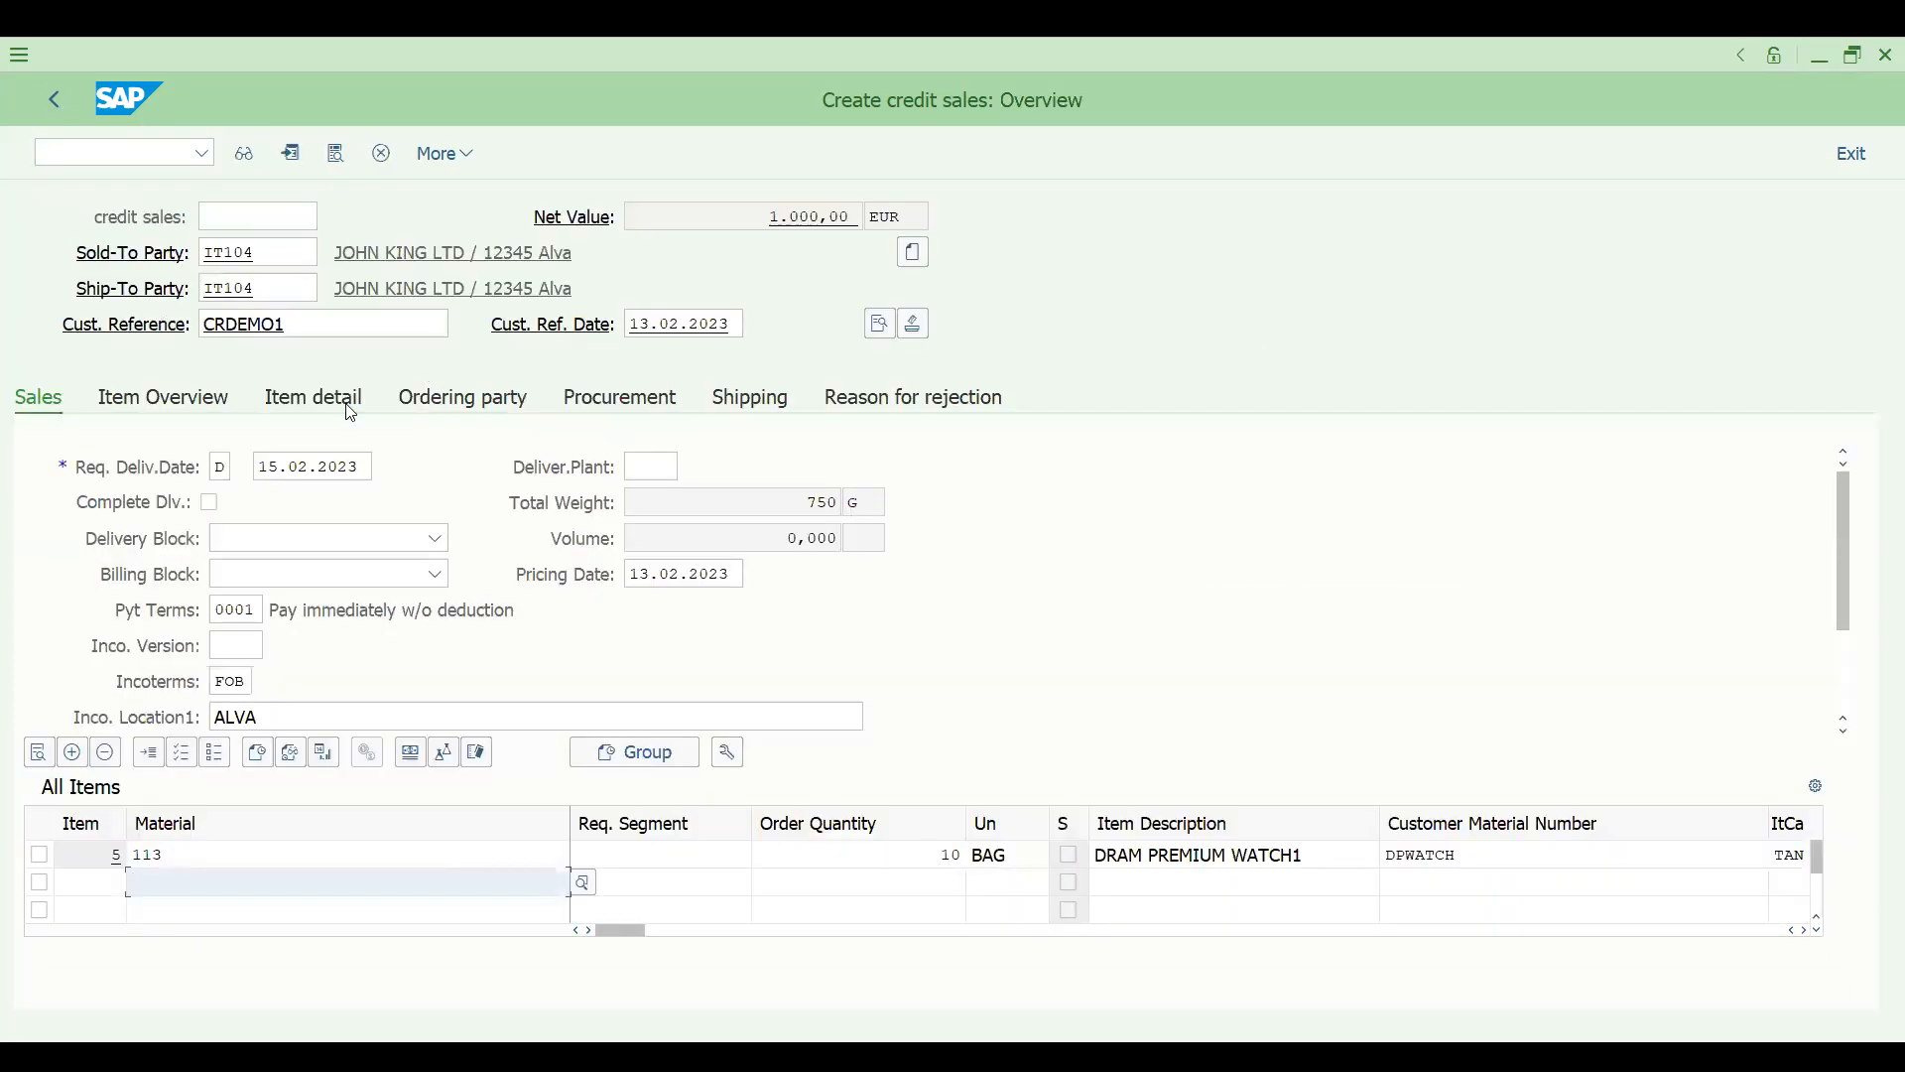
- Save the credit sales order and reopen it in Change Sales Documents
click(437, 165)
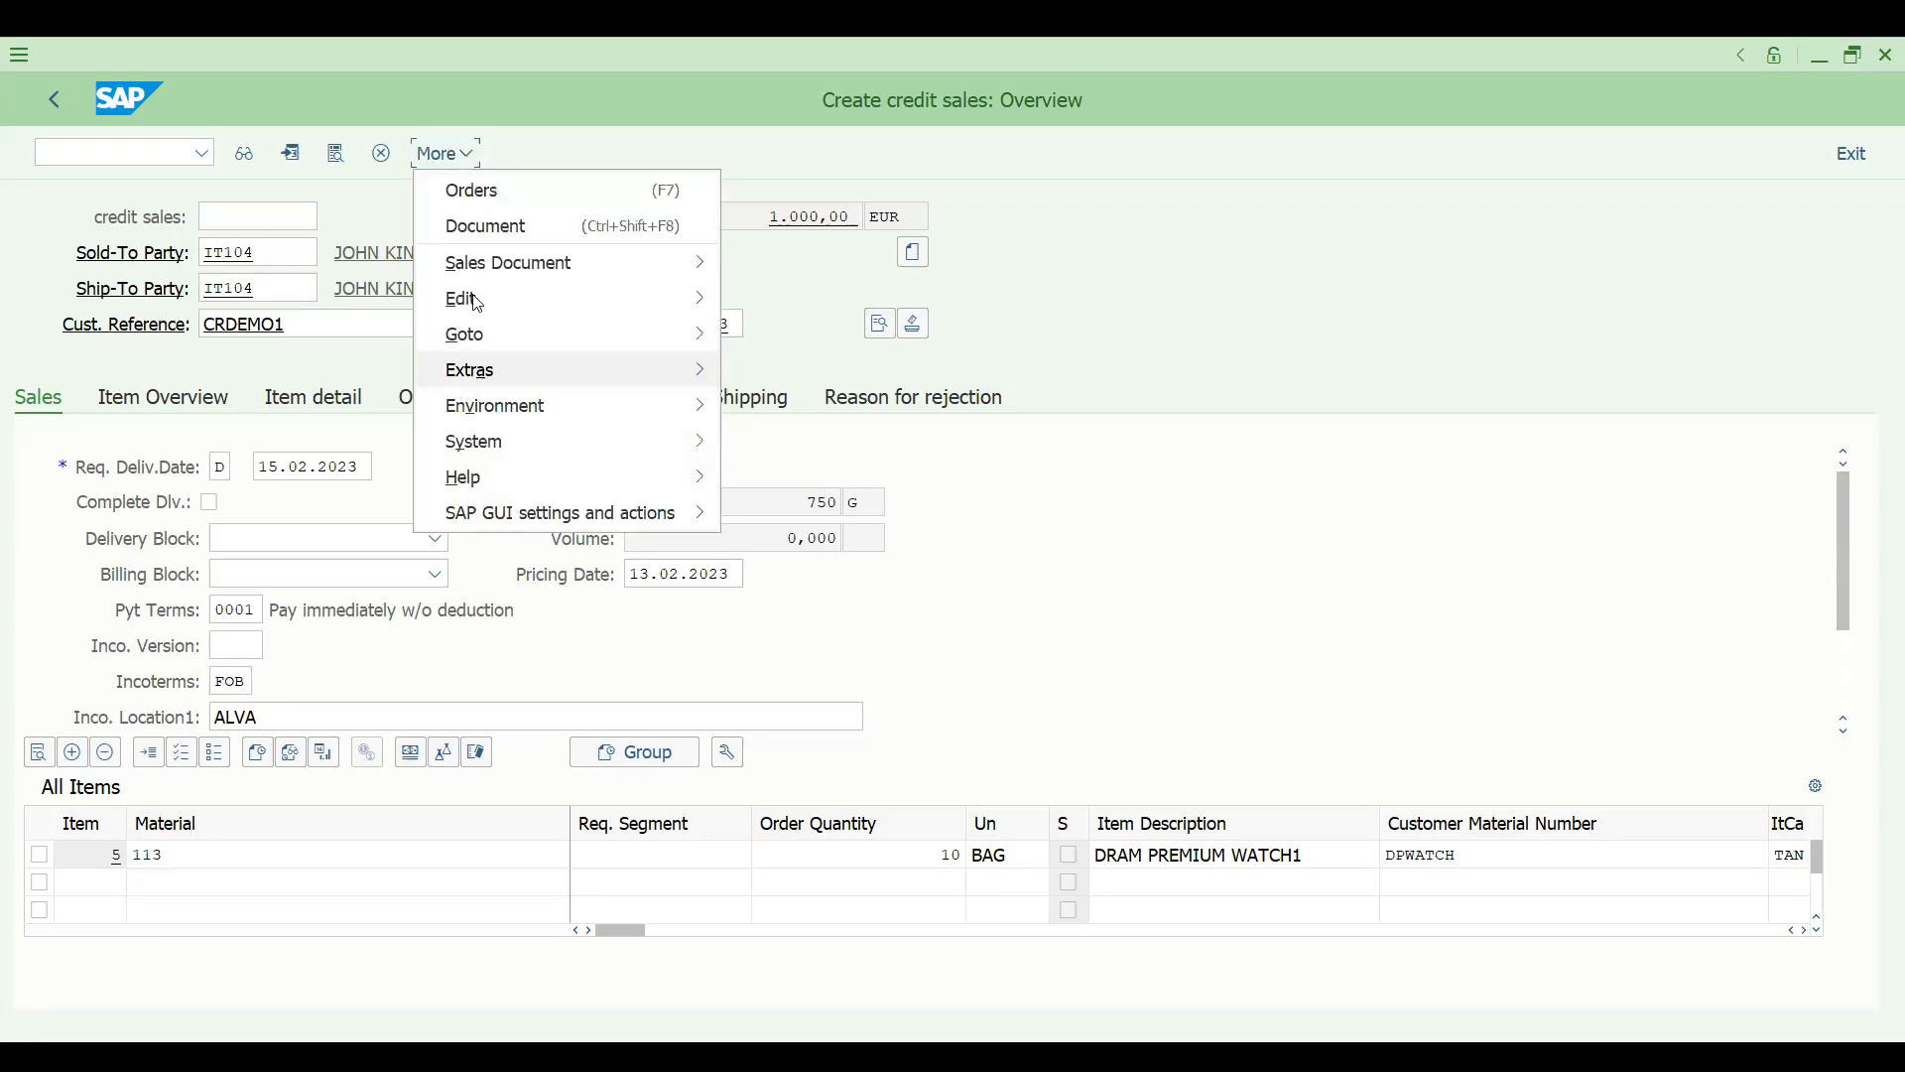
mouse_move(471, 297)
click(793, 658)
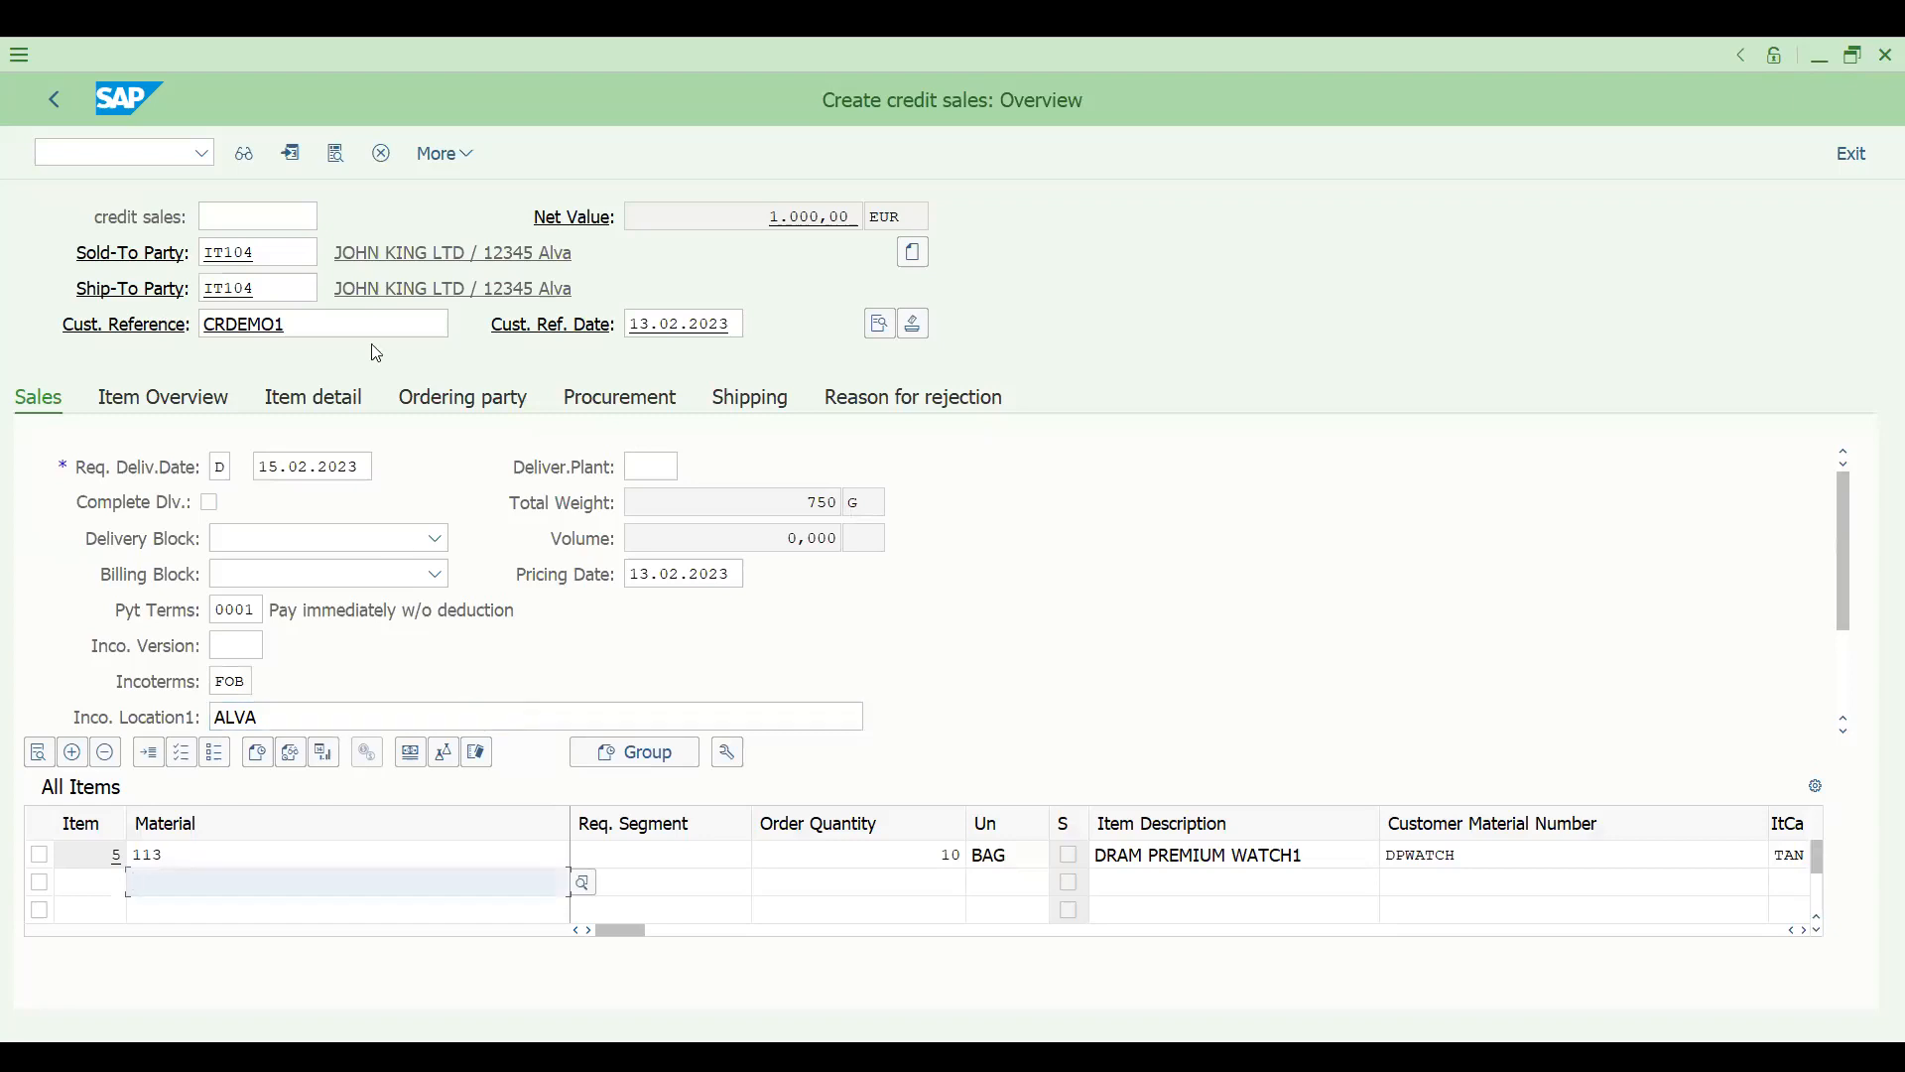
click(664, 324)
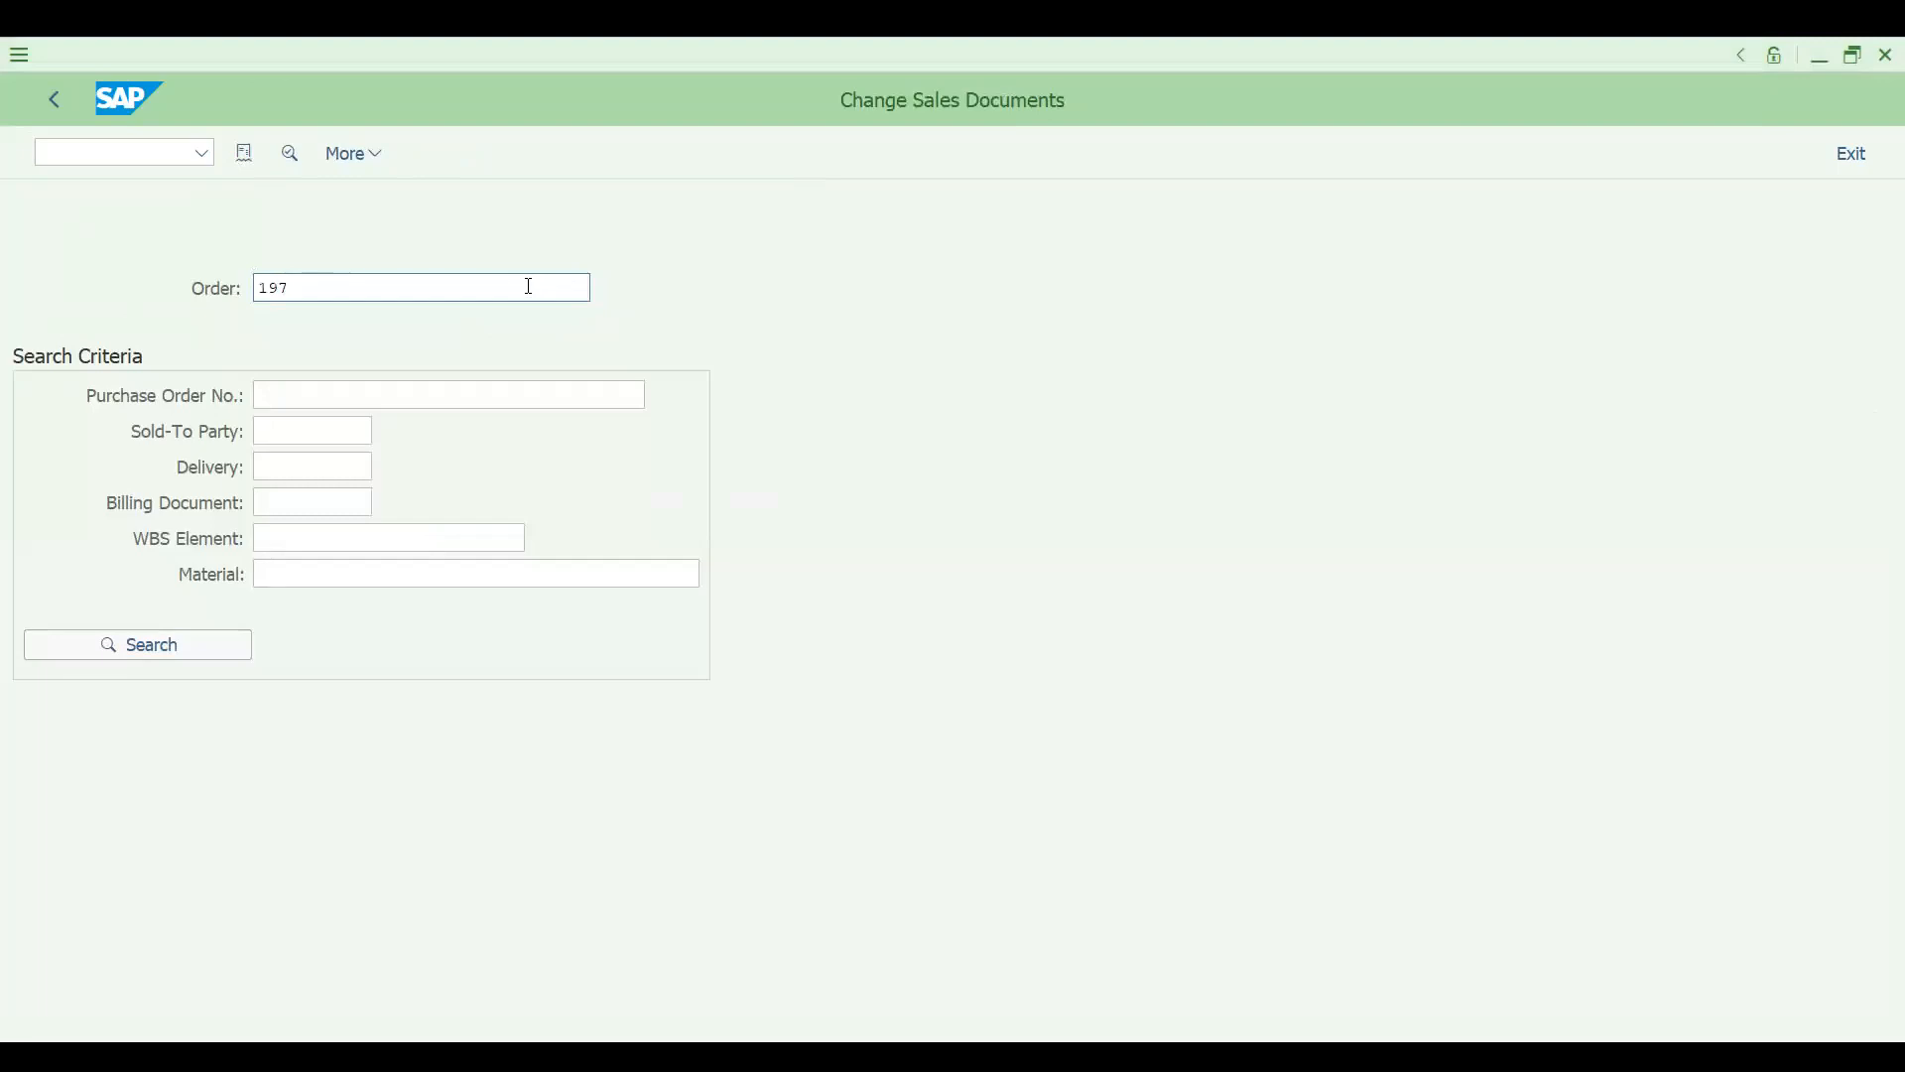
click(450, 291)
key(Return)
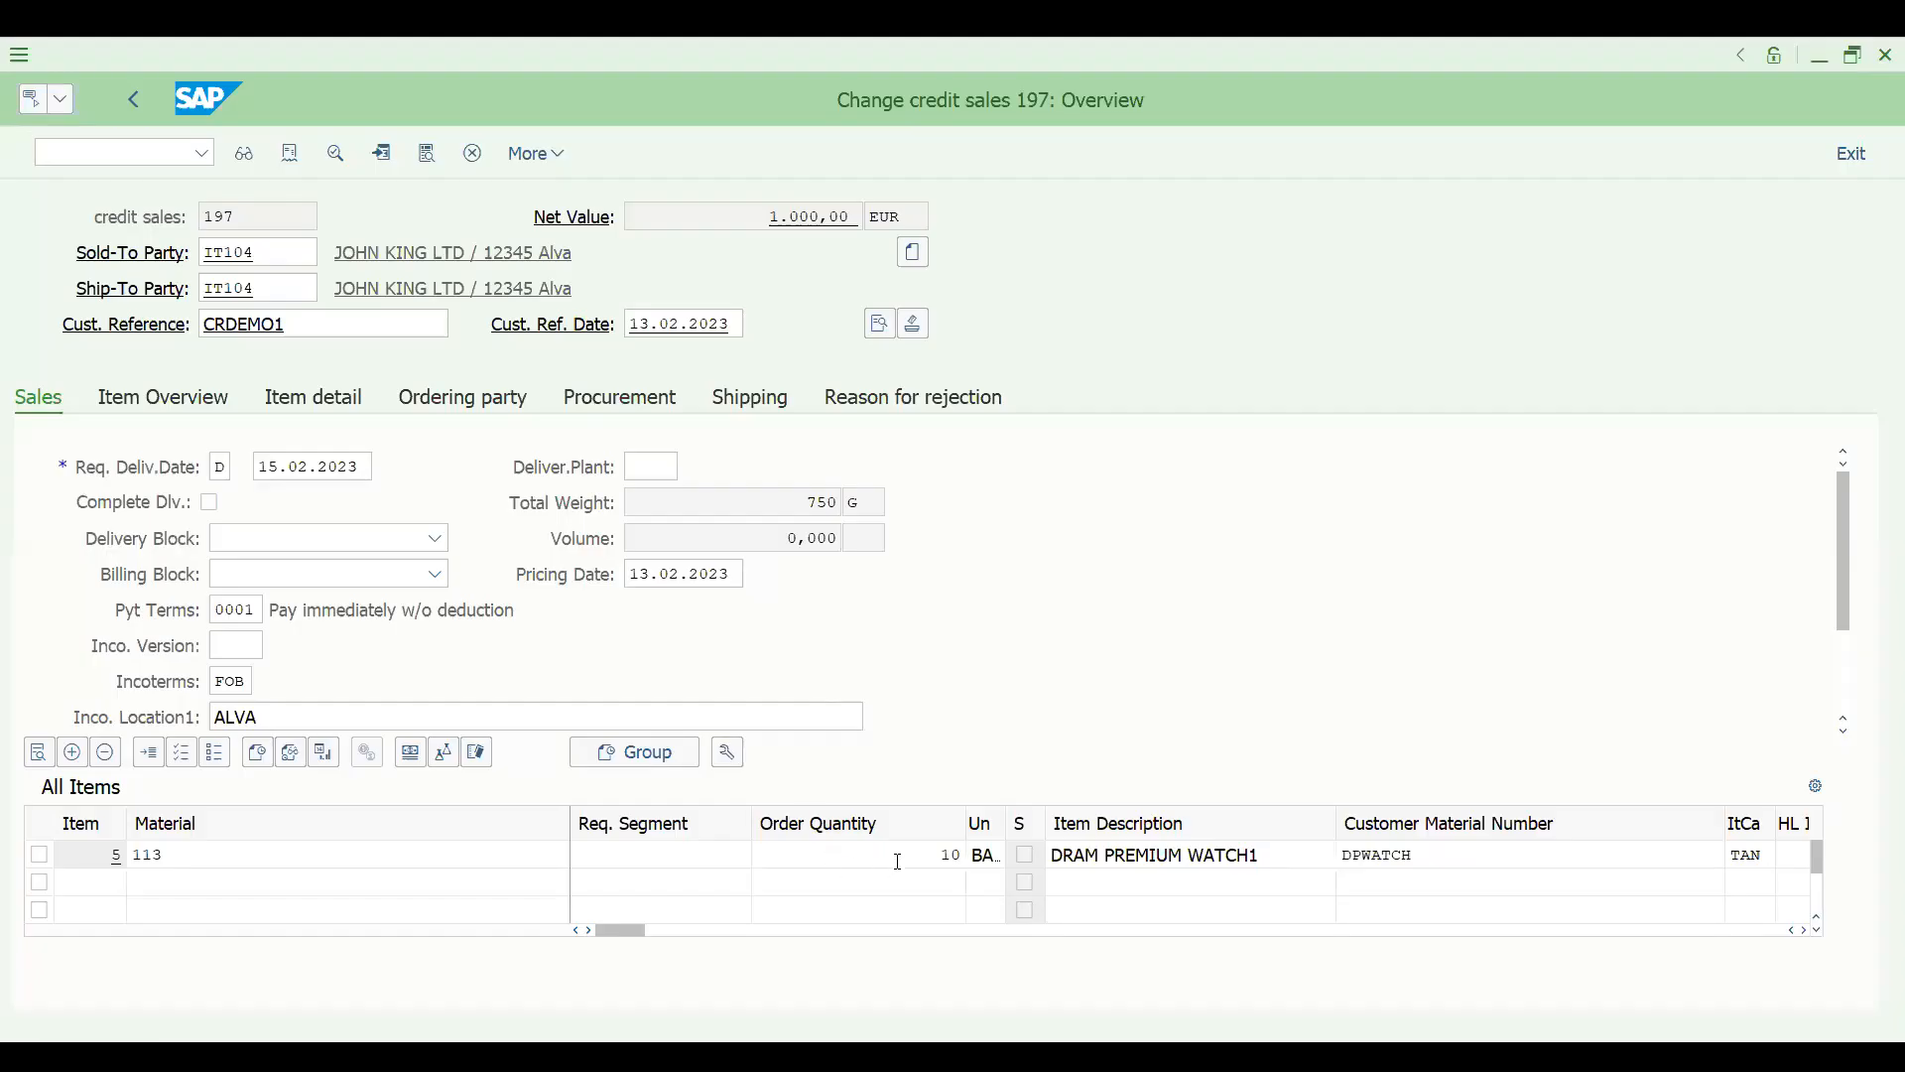
- Start an outbound delivery for the order in transaction VL01N with shipping point DRS1 and selection date 17.02.2023
click(94, 153)
text(/NVL01N)
key(Return)
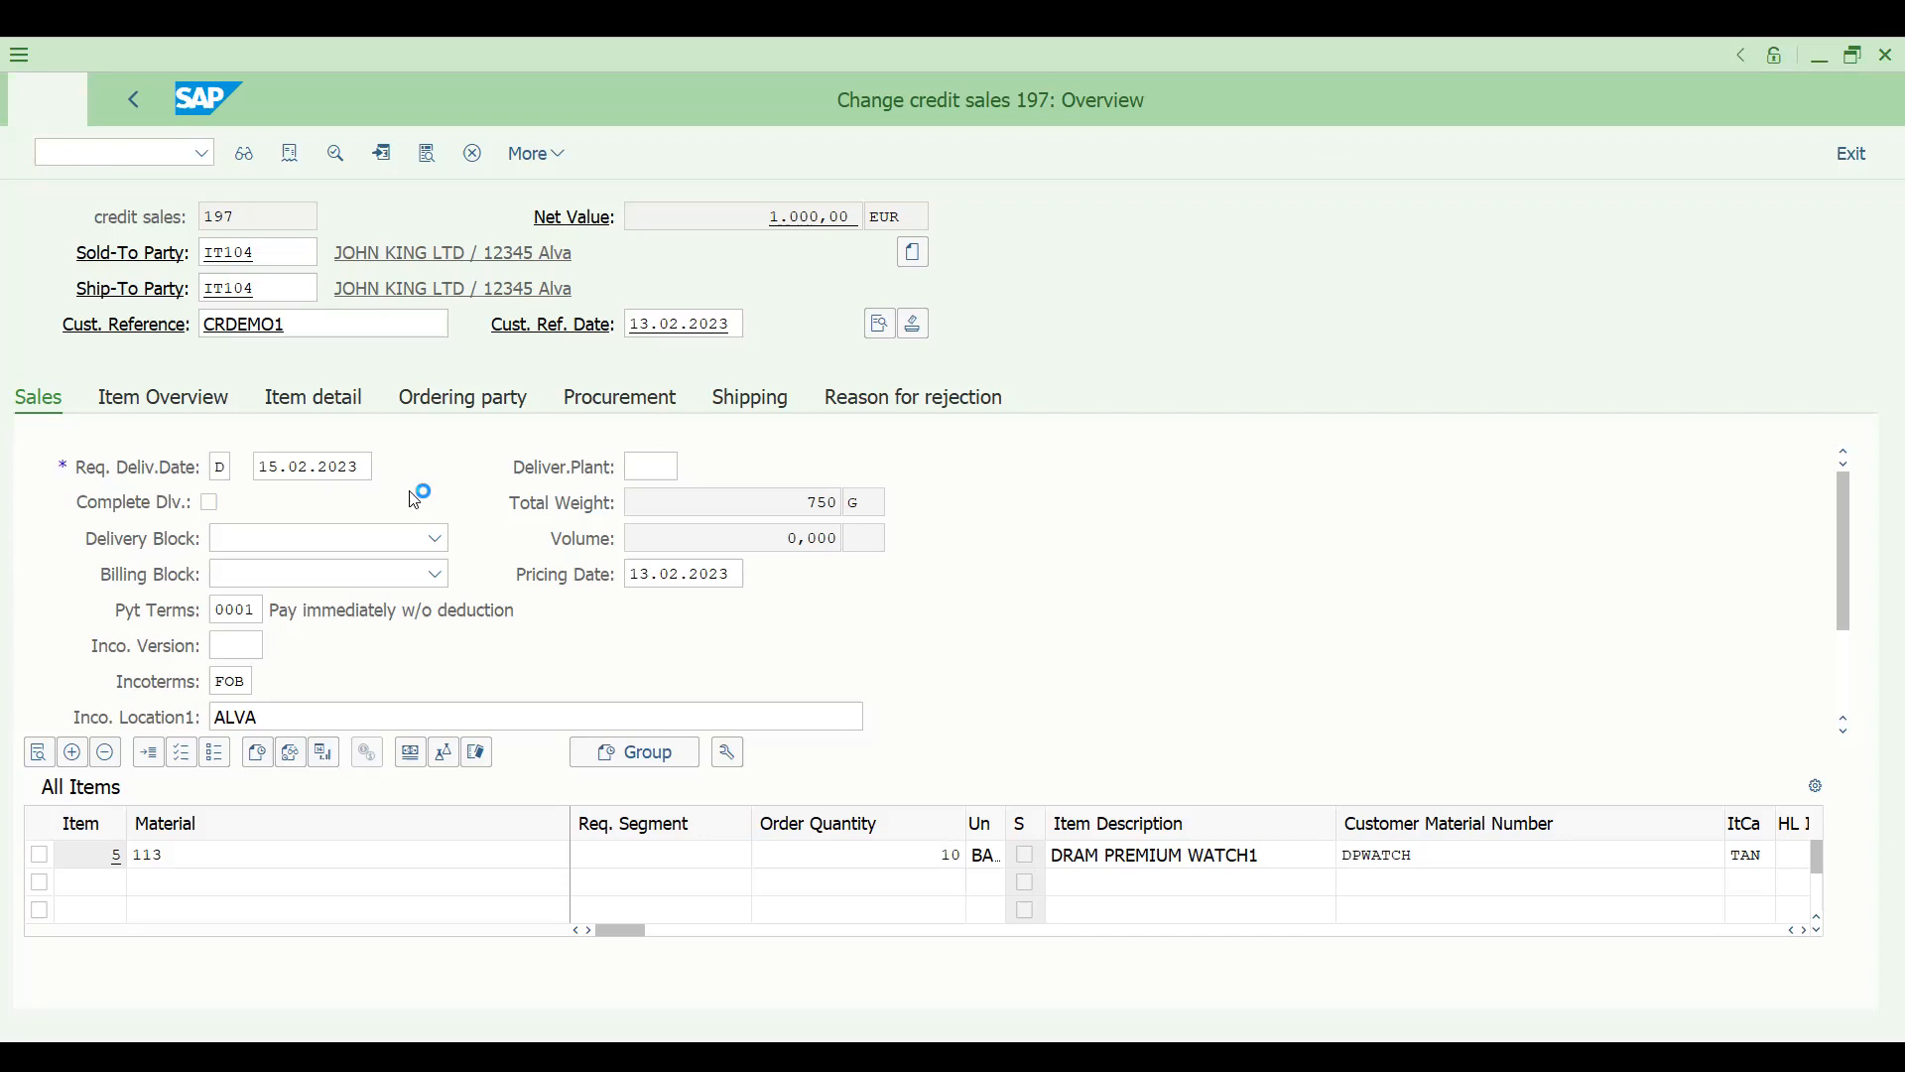
click(289, 396)
text(7.02.2023)
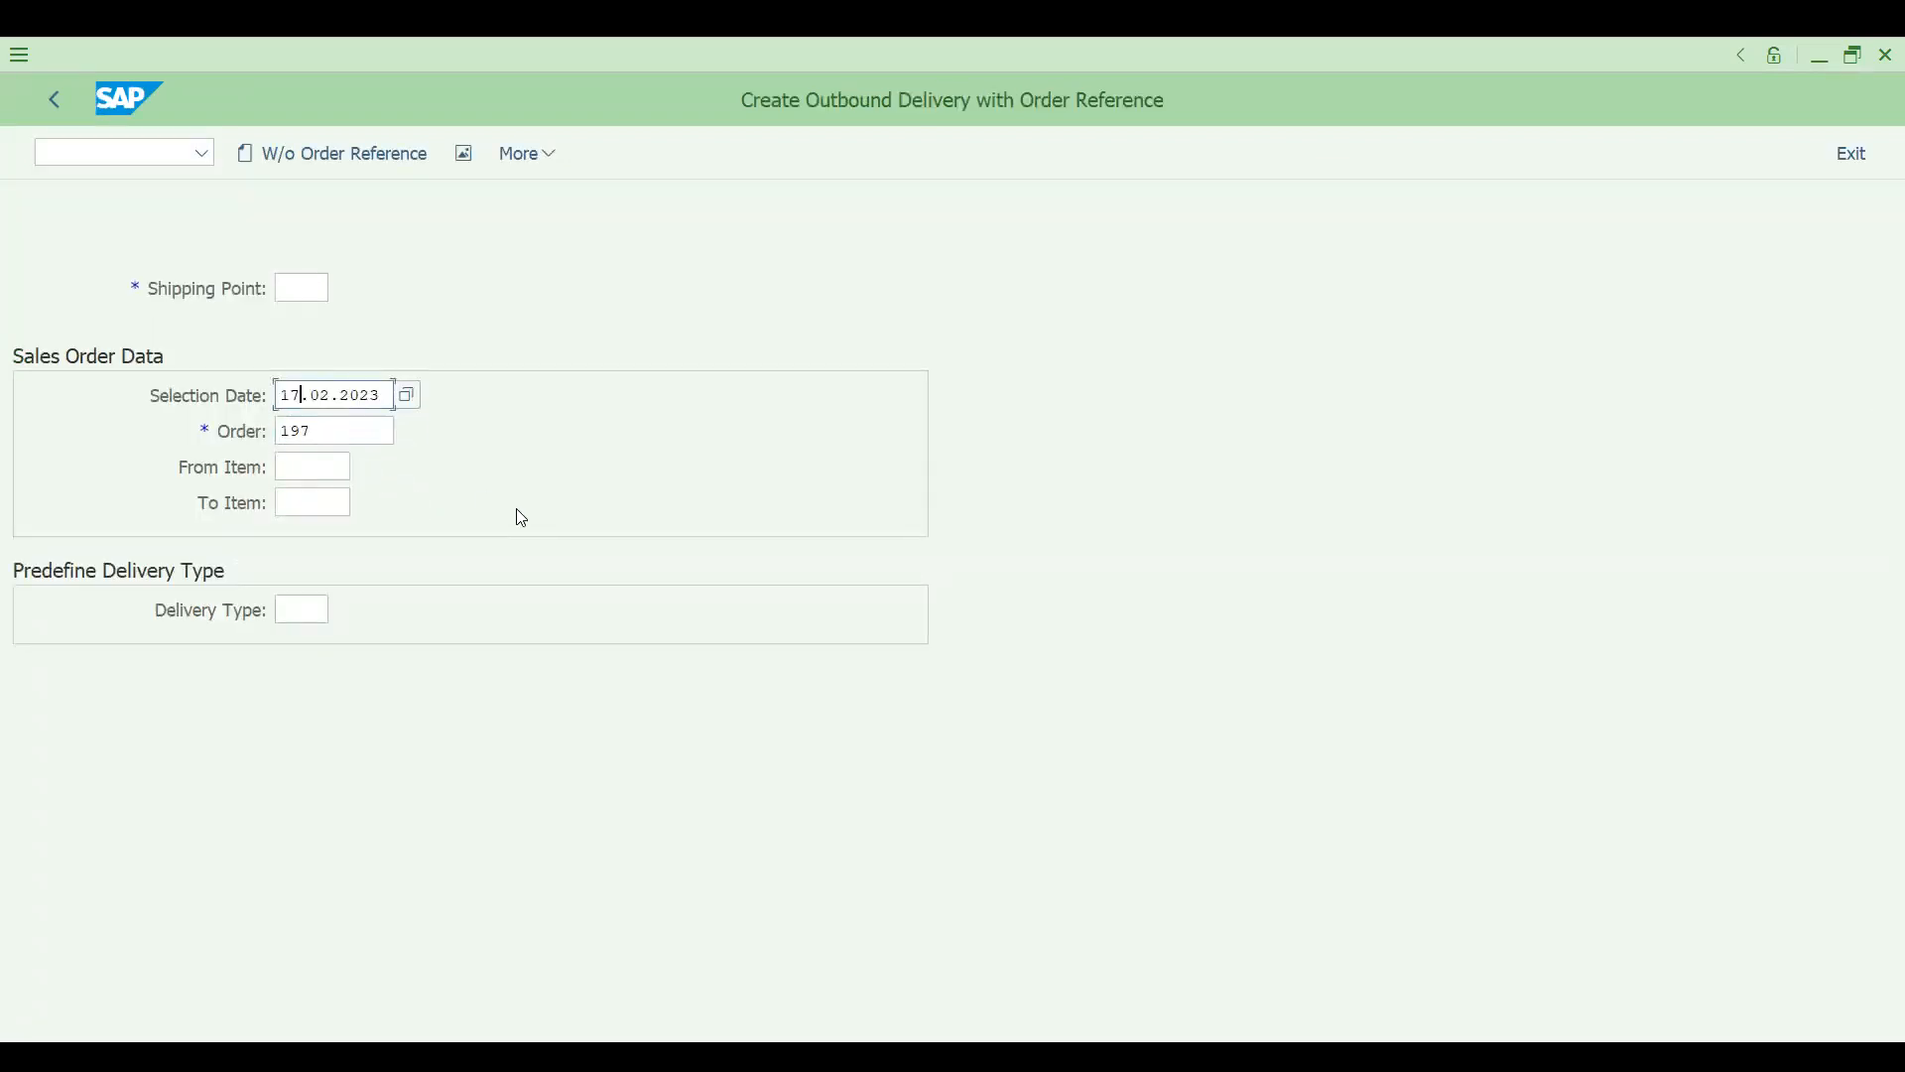
click(300, 290)
text(DRS1)
key(Return)
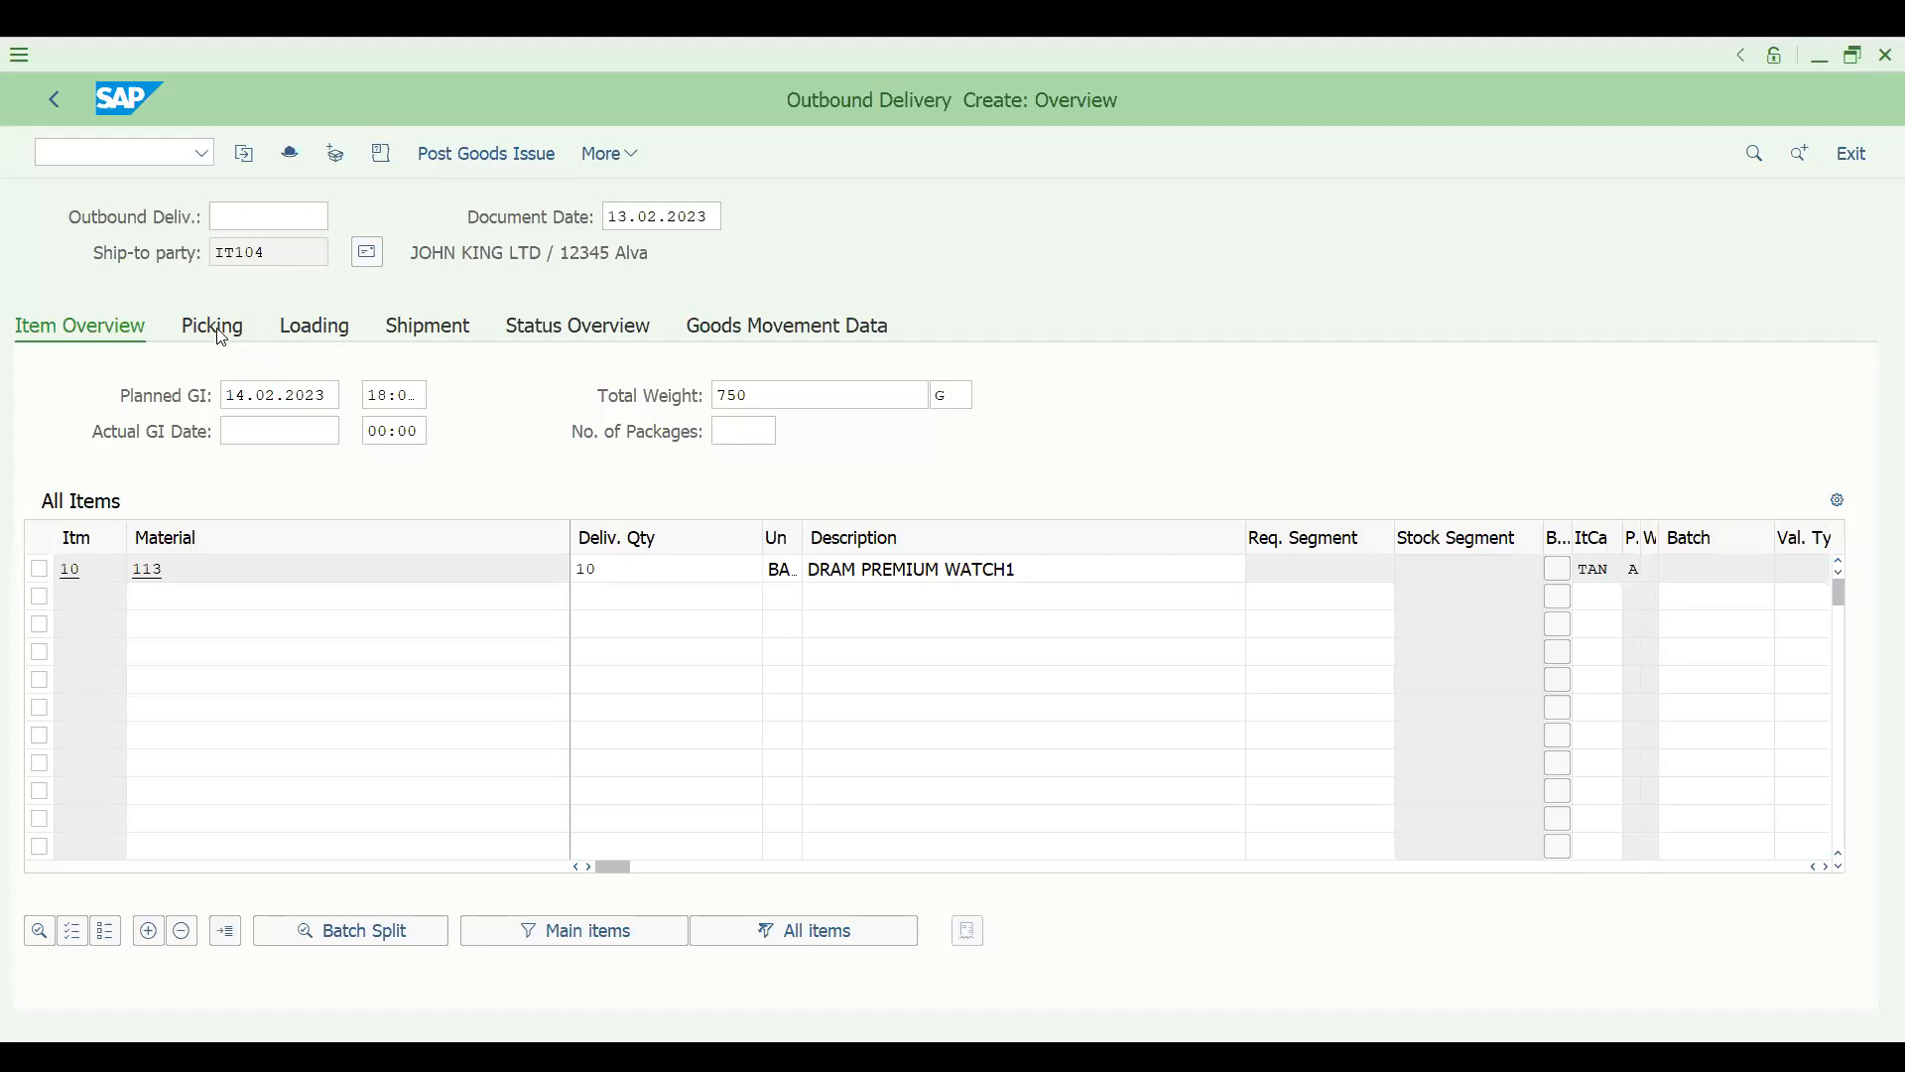
- Enter the picking data for the delivery item of material 113: storage location SALE and picked quantity 10
click(215, 326)
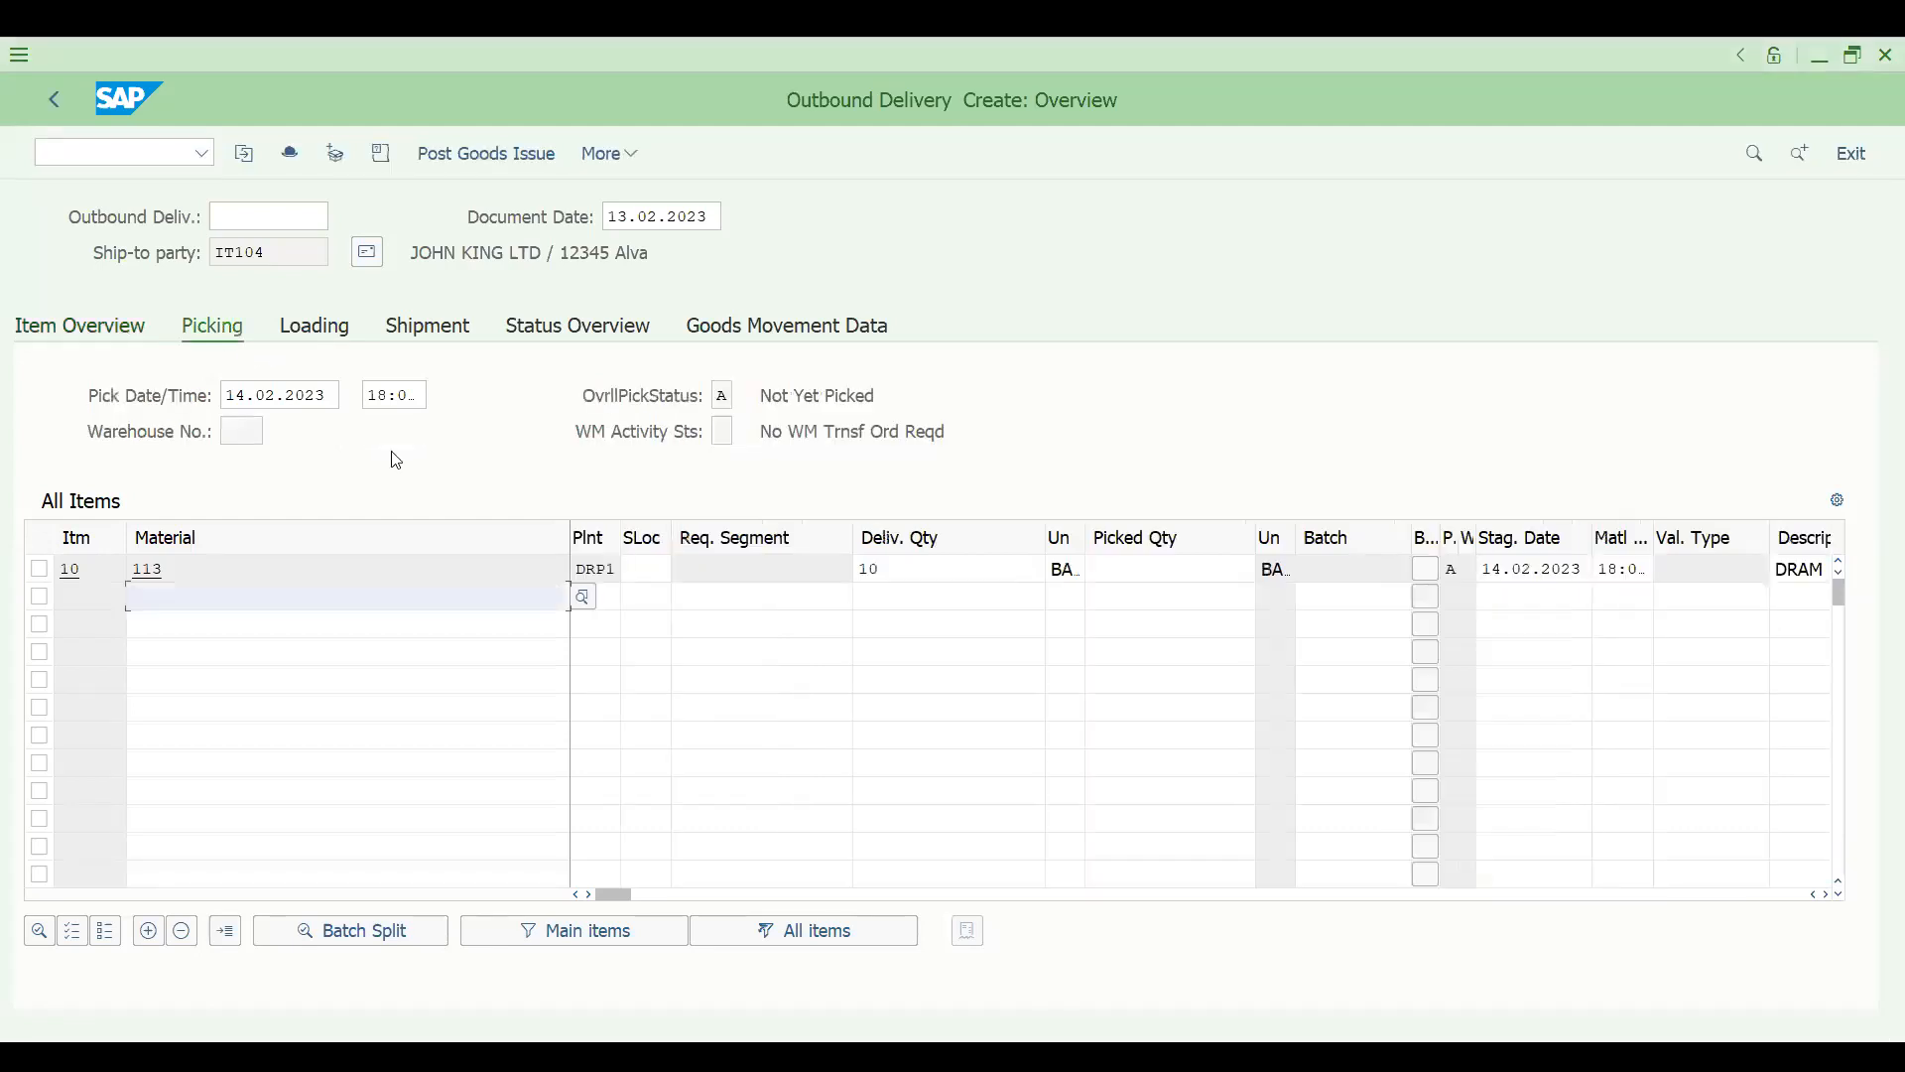
click(648, 559)
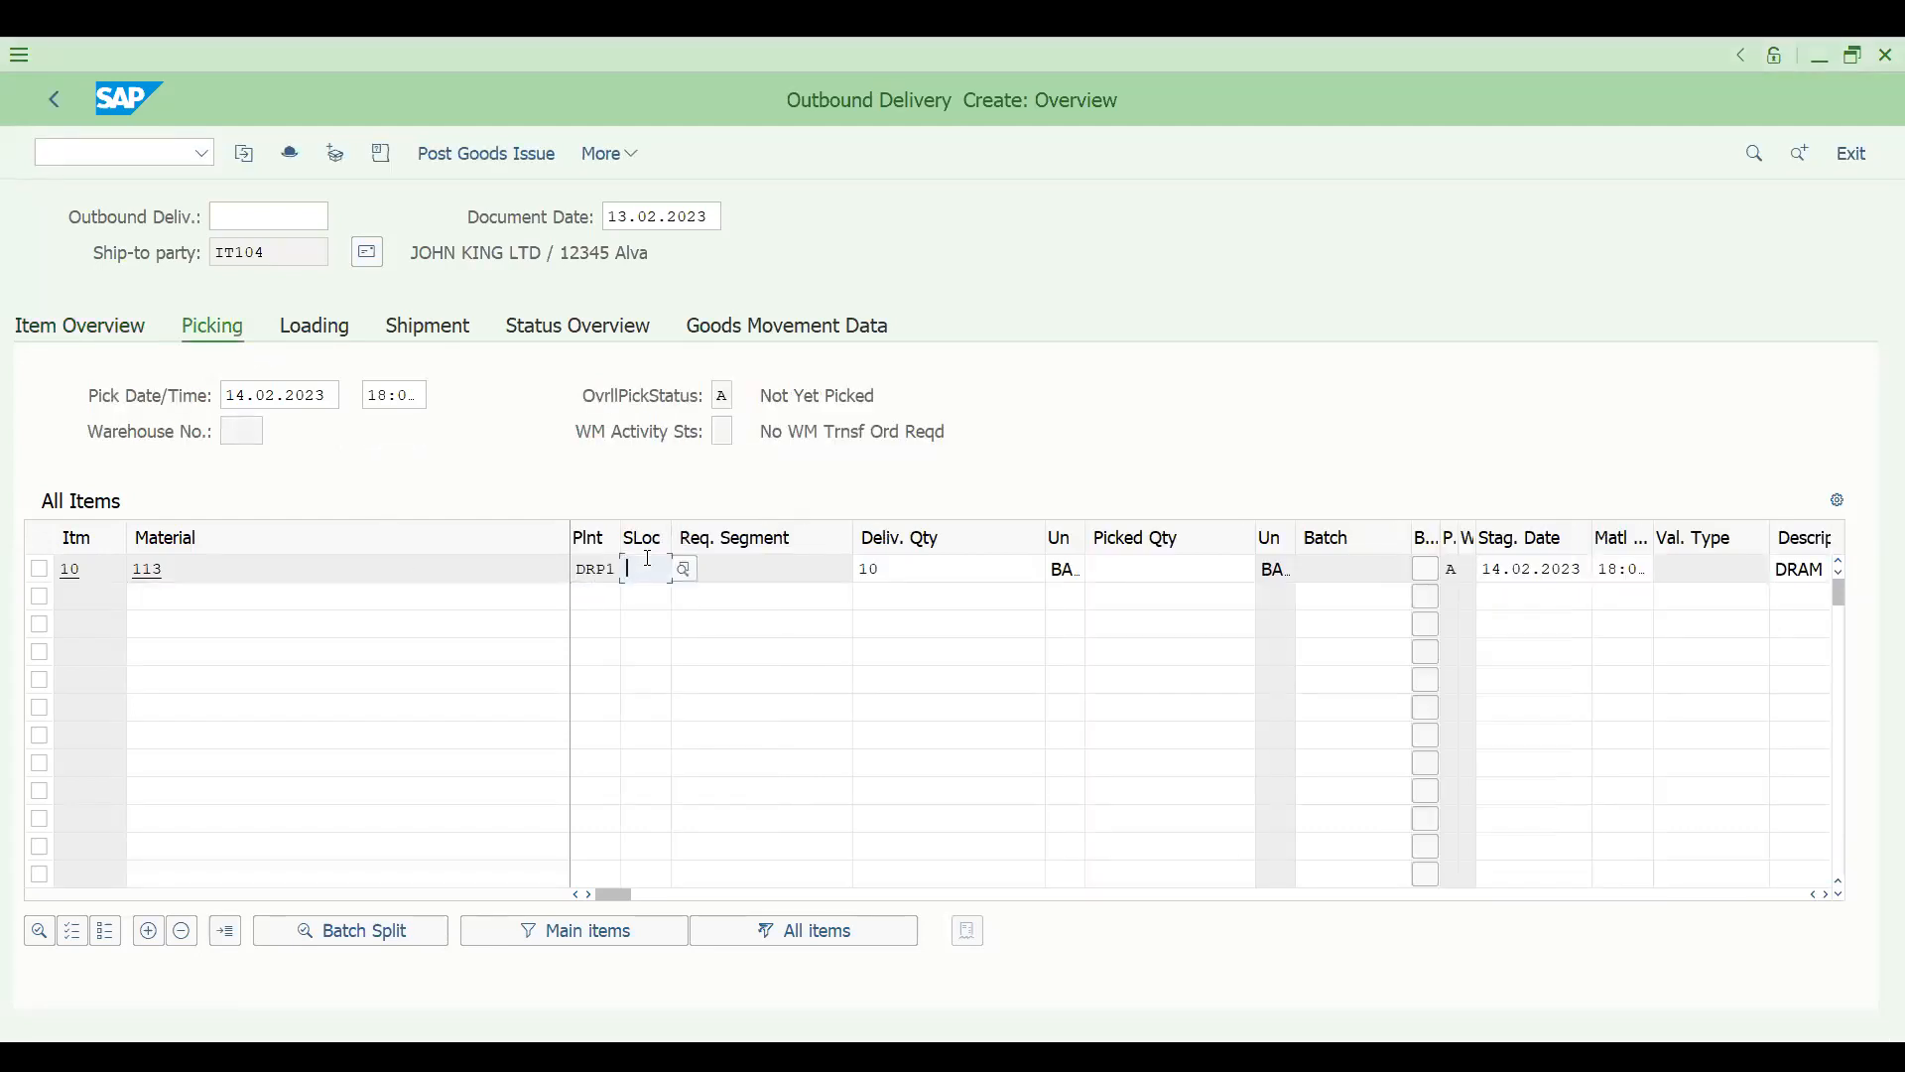
text(SALE)
key(Return)
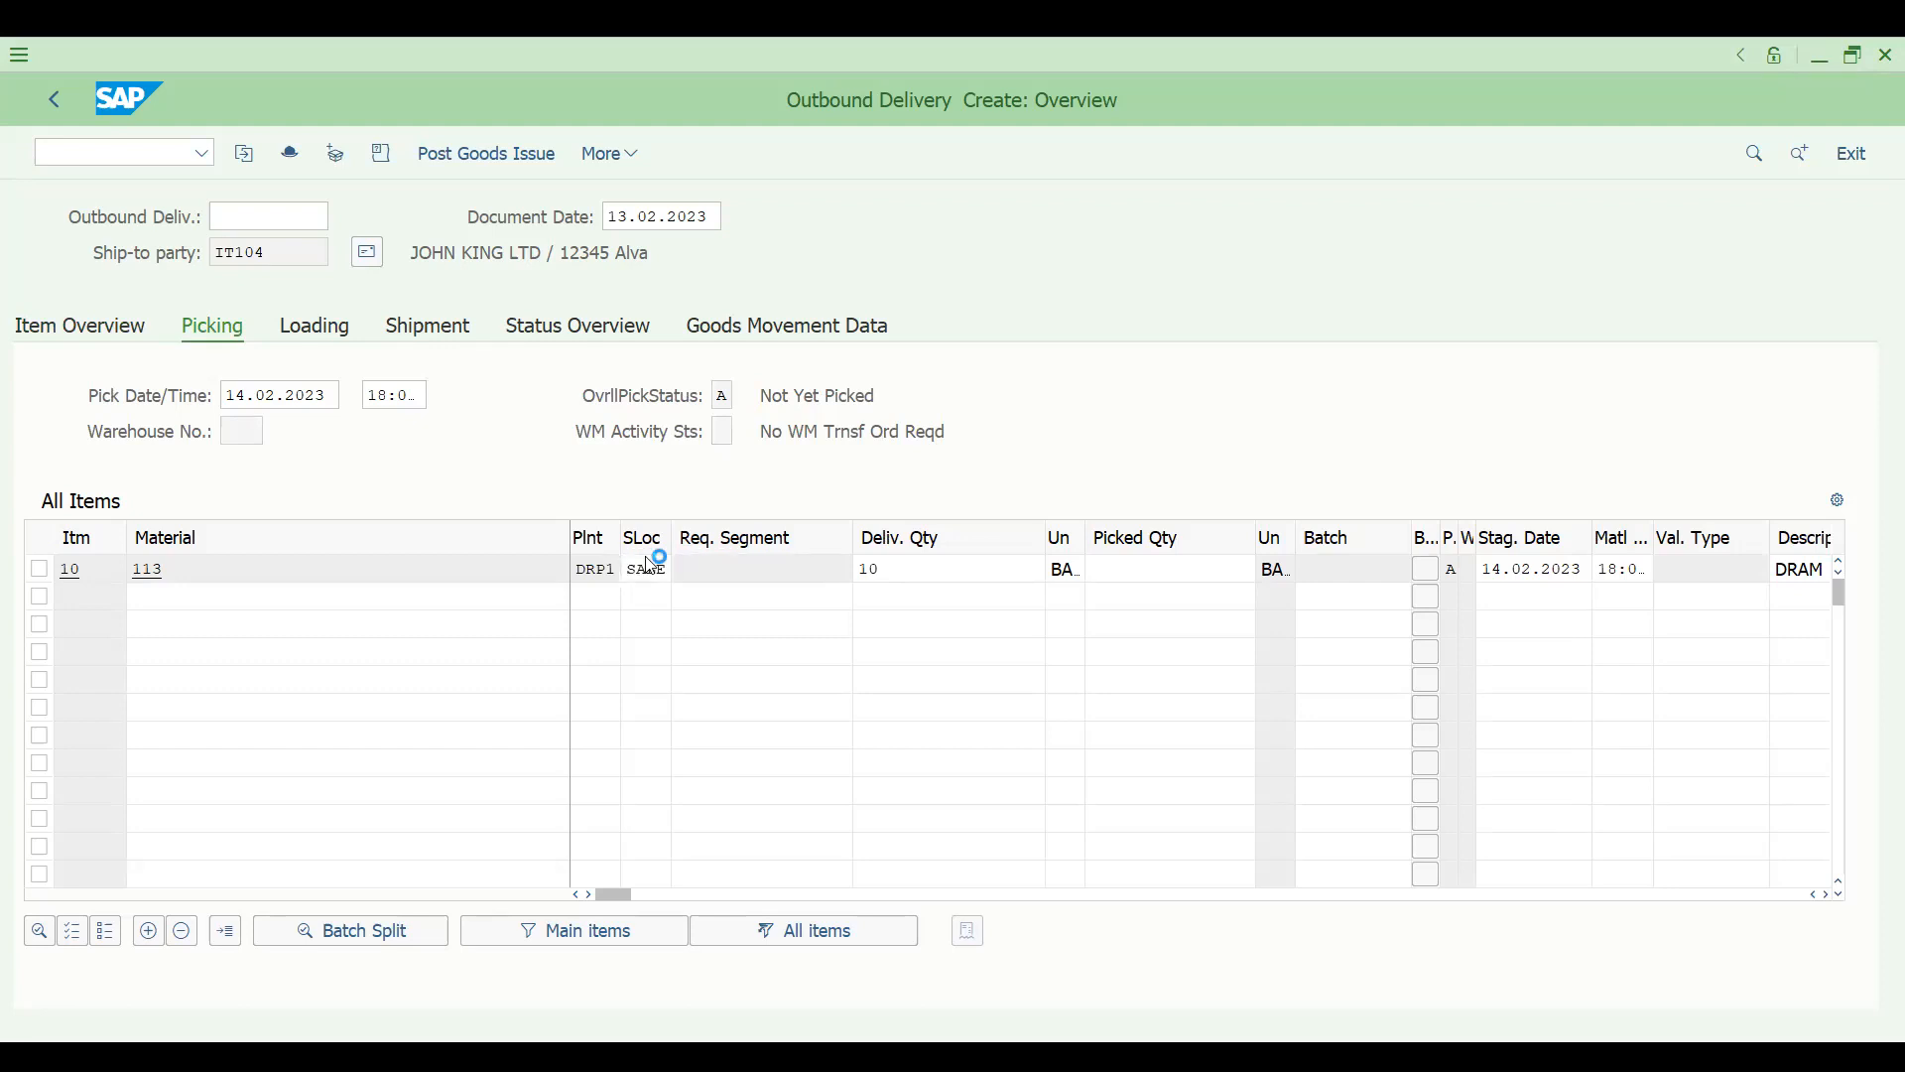
click(1112, 567)
text(10)
key(Return)
- Try to post the goods issue, return from the error log, and save the outbound delivery
click(462, 157)
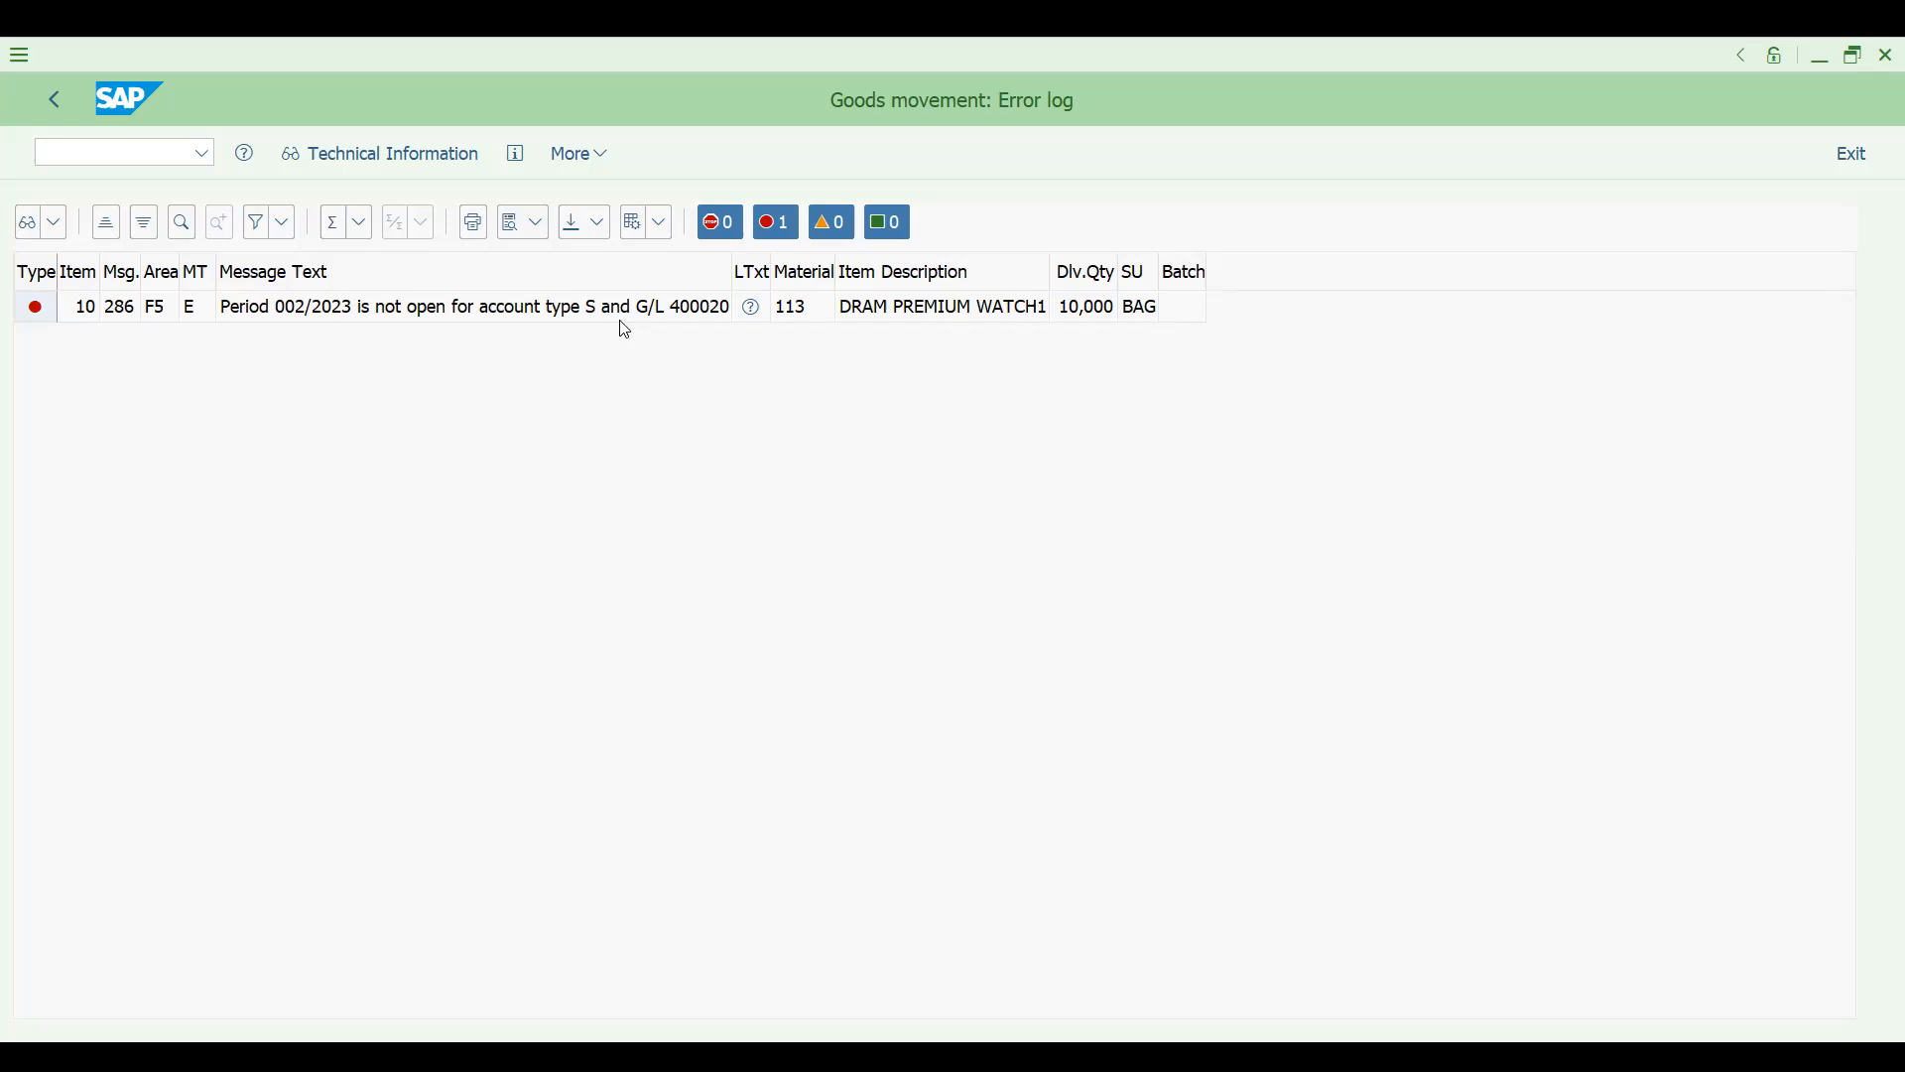
click(59, 107)
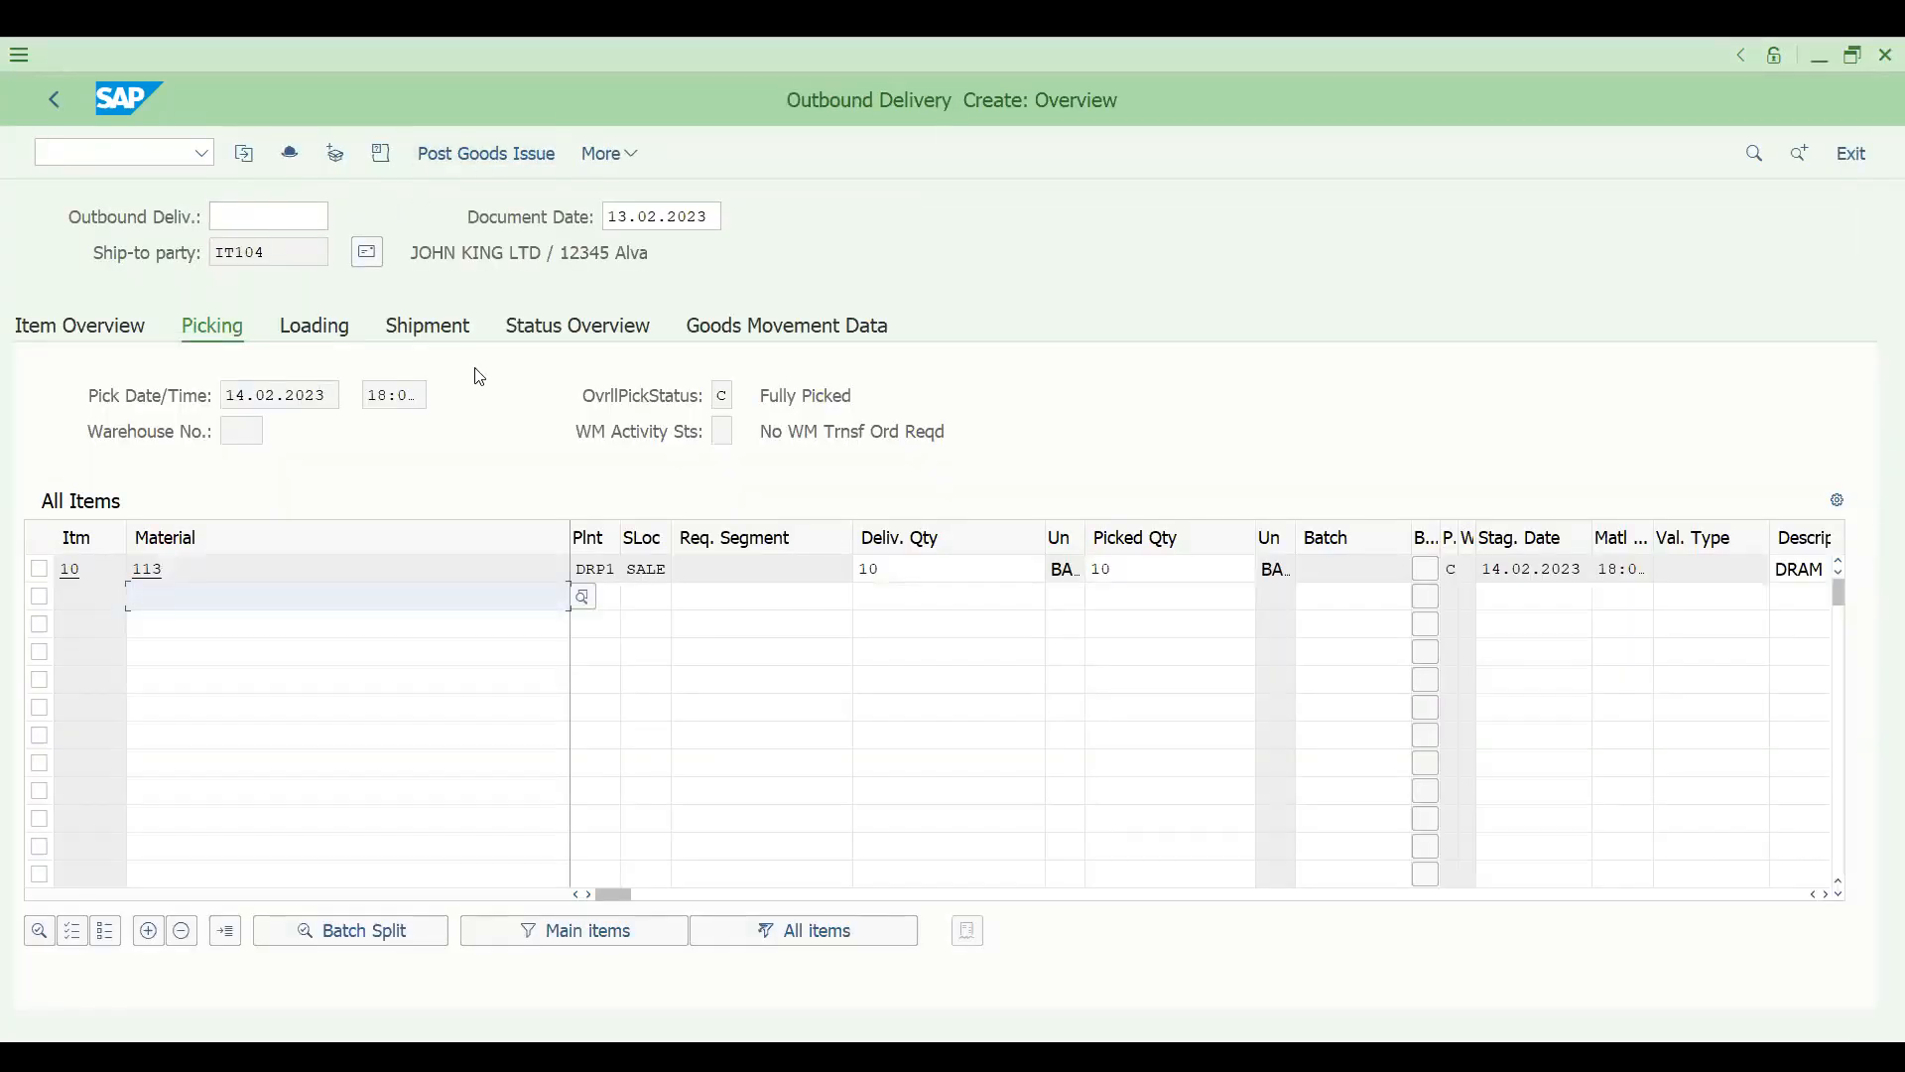
key(ctrl+s)
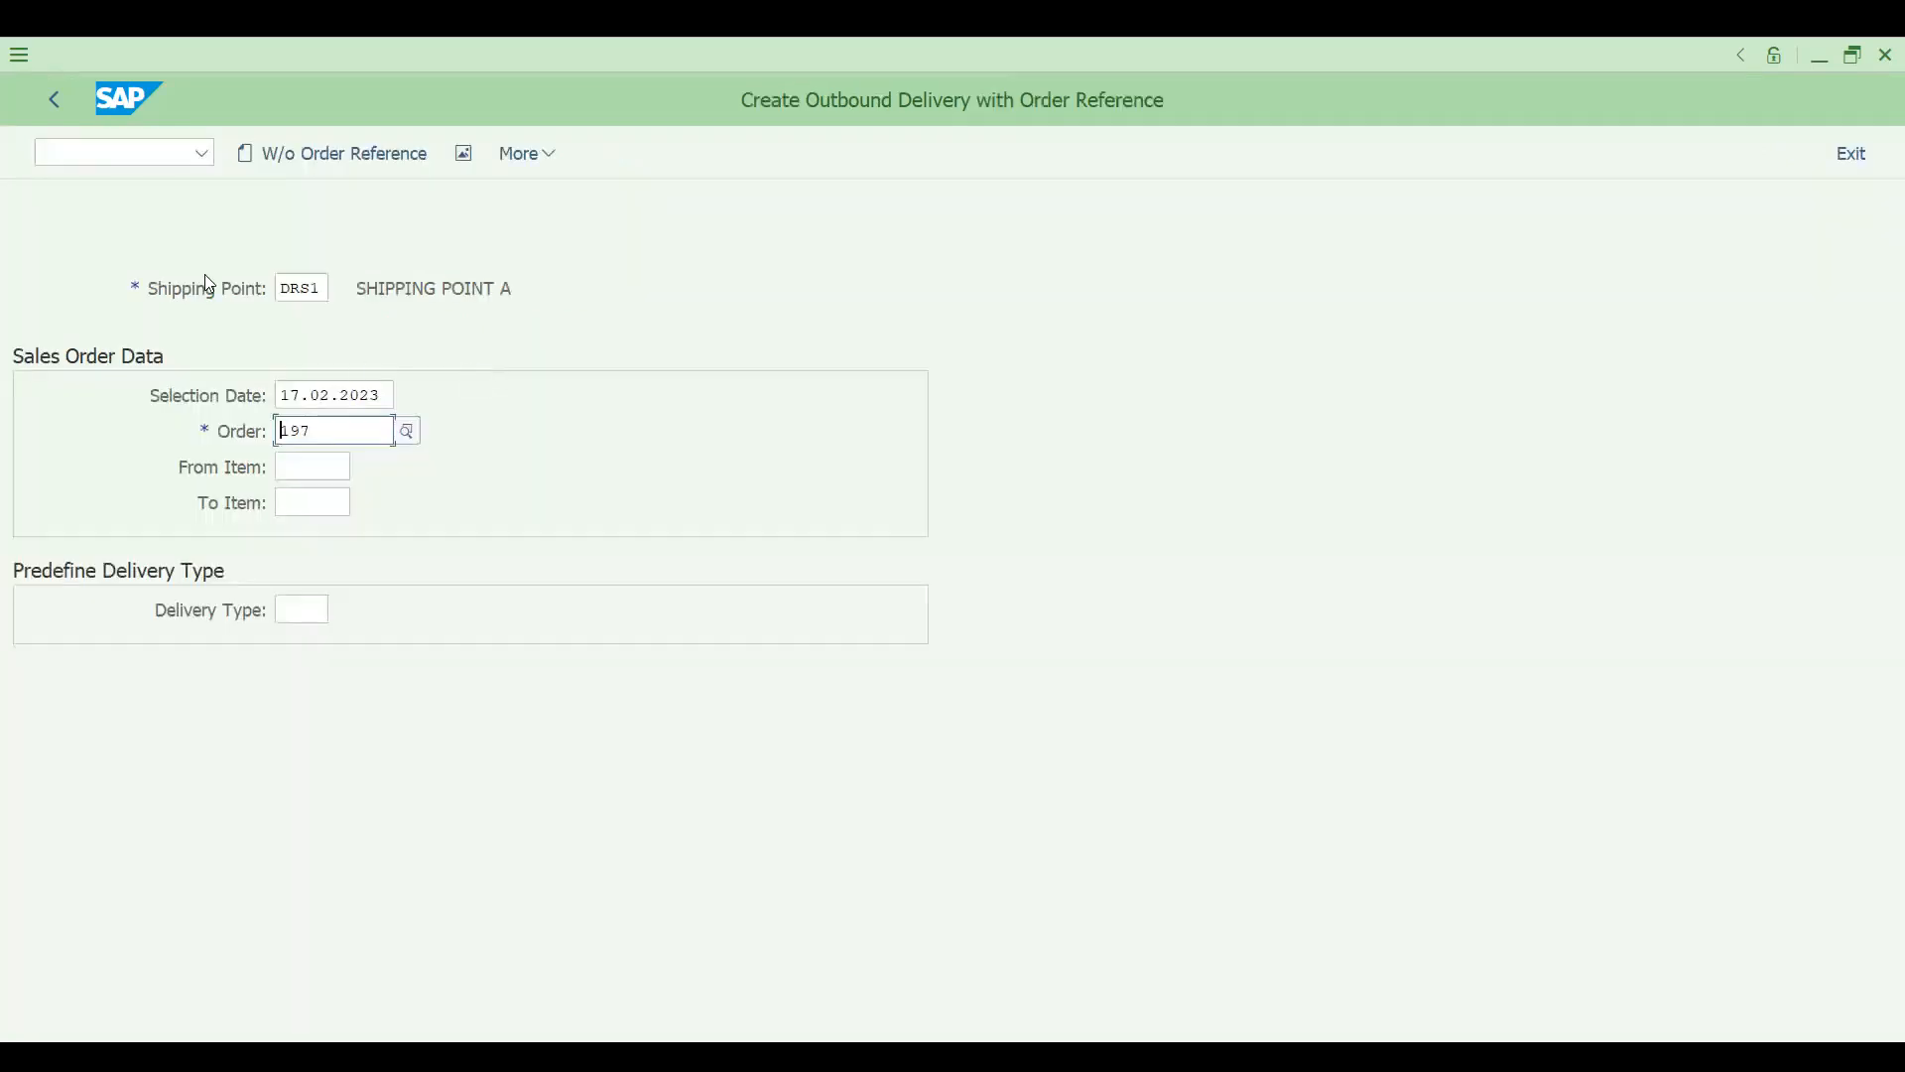
- Open transaction MMPV and set both the from and to company code to DRT1
click(100, 155)
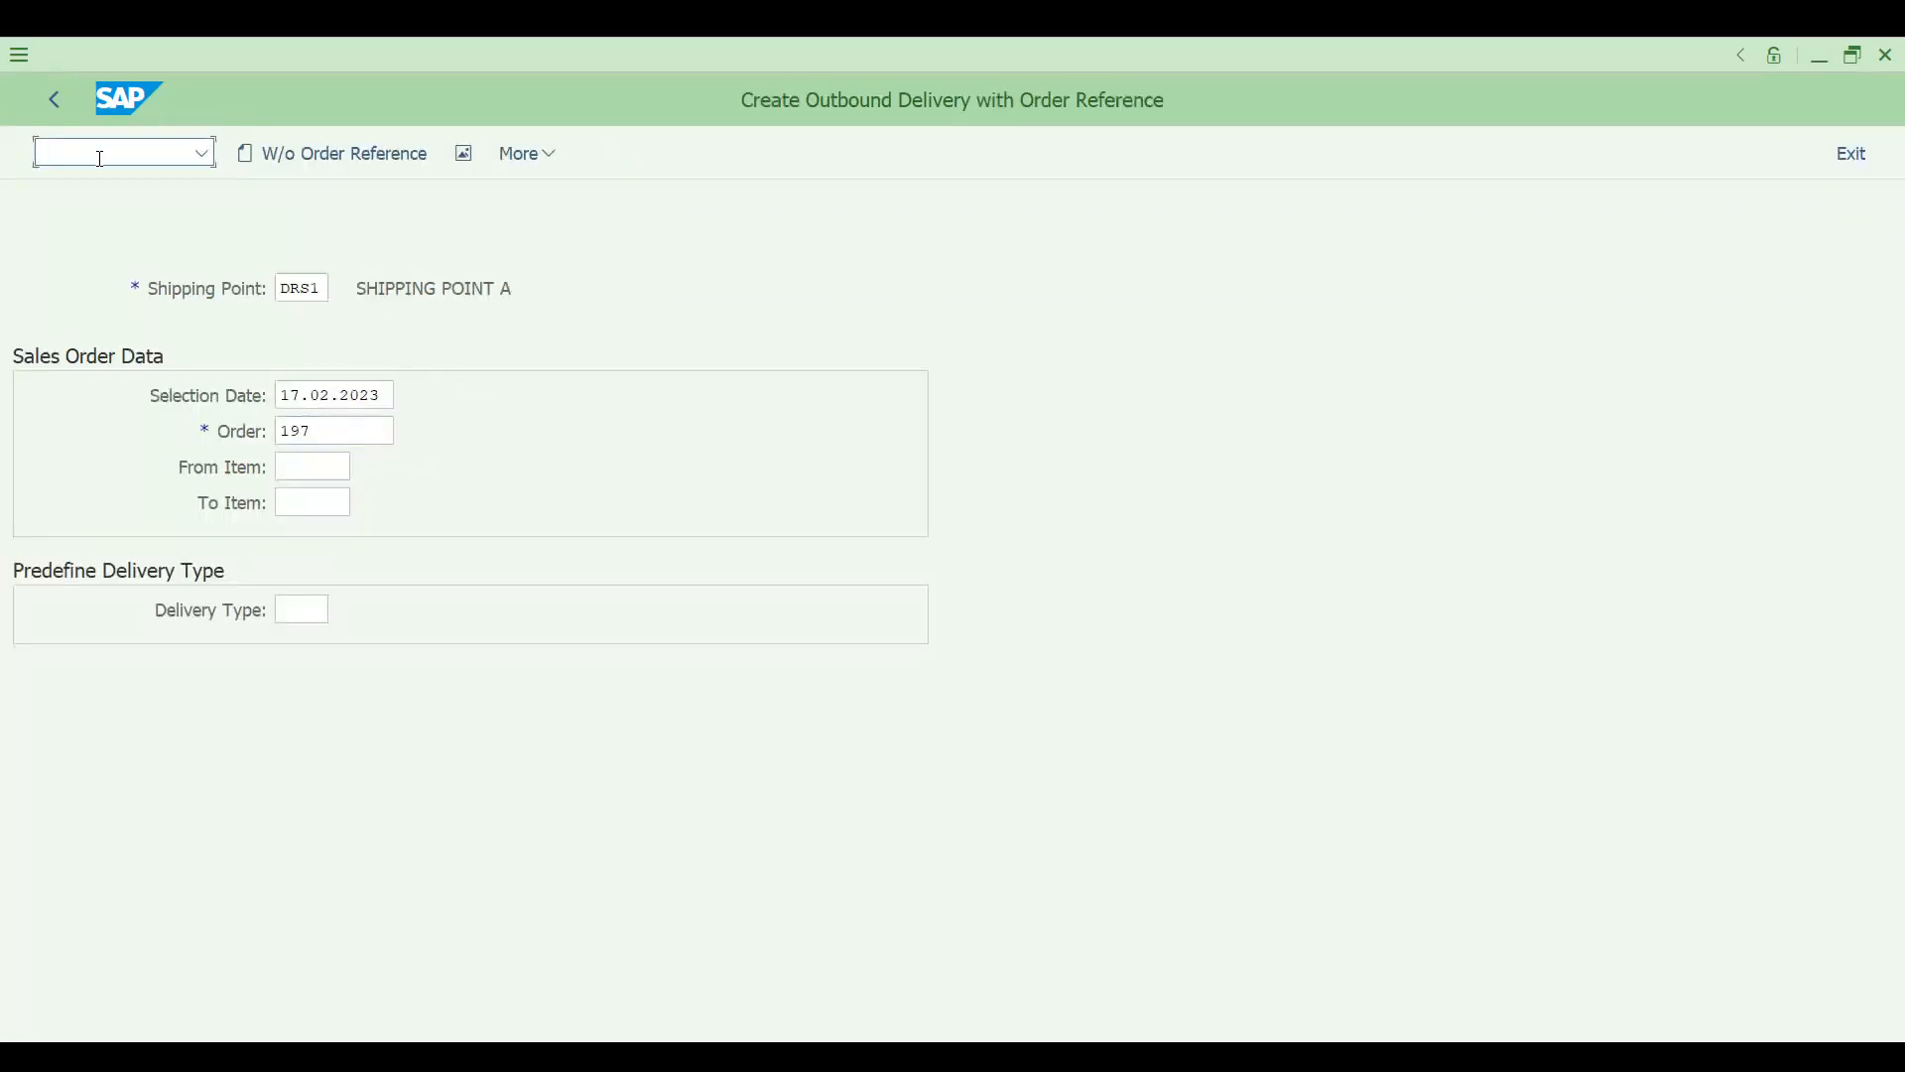
text(/NMMPV)
key(Return)
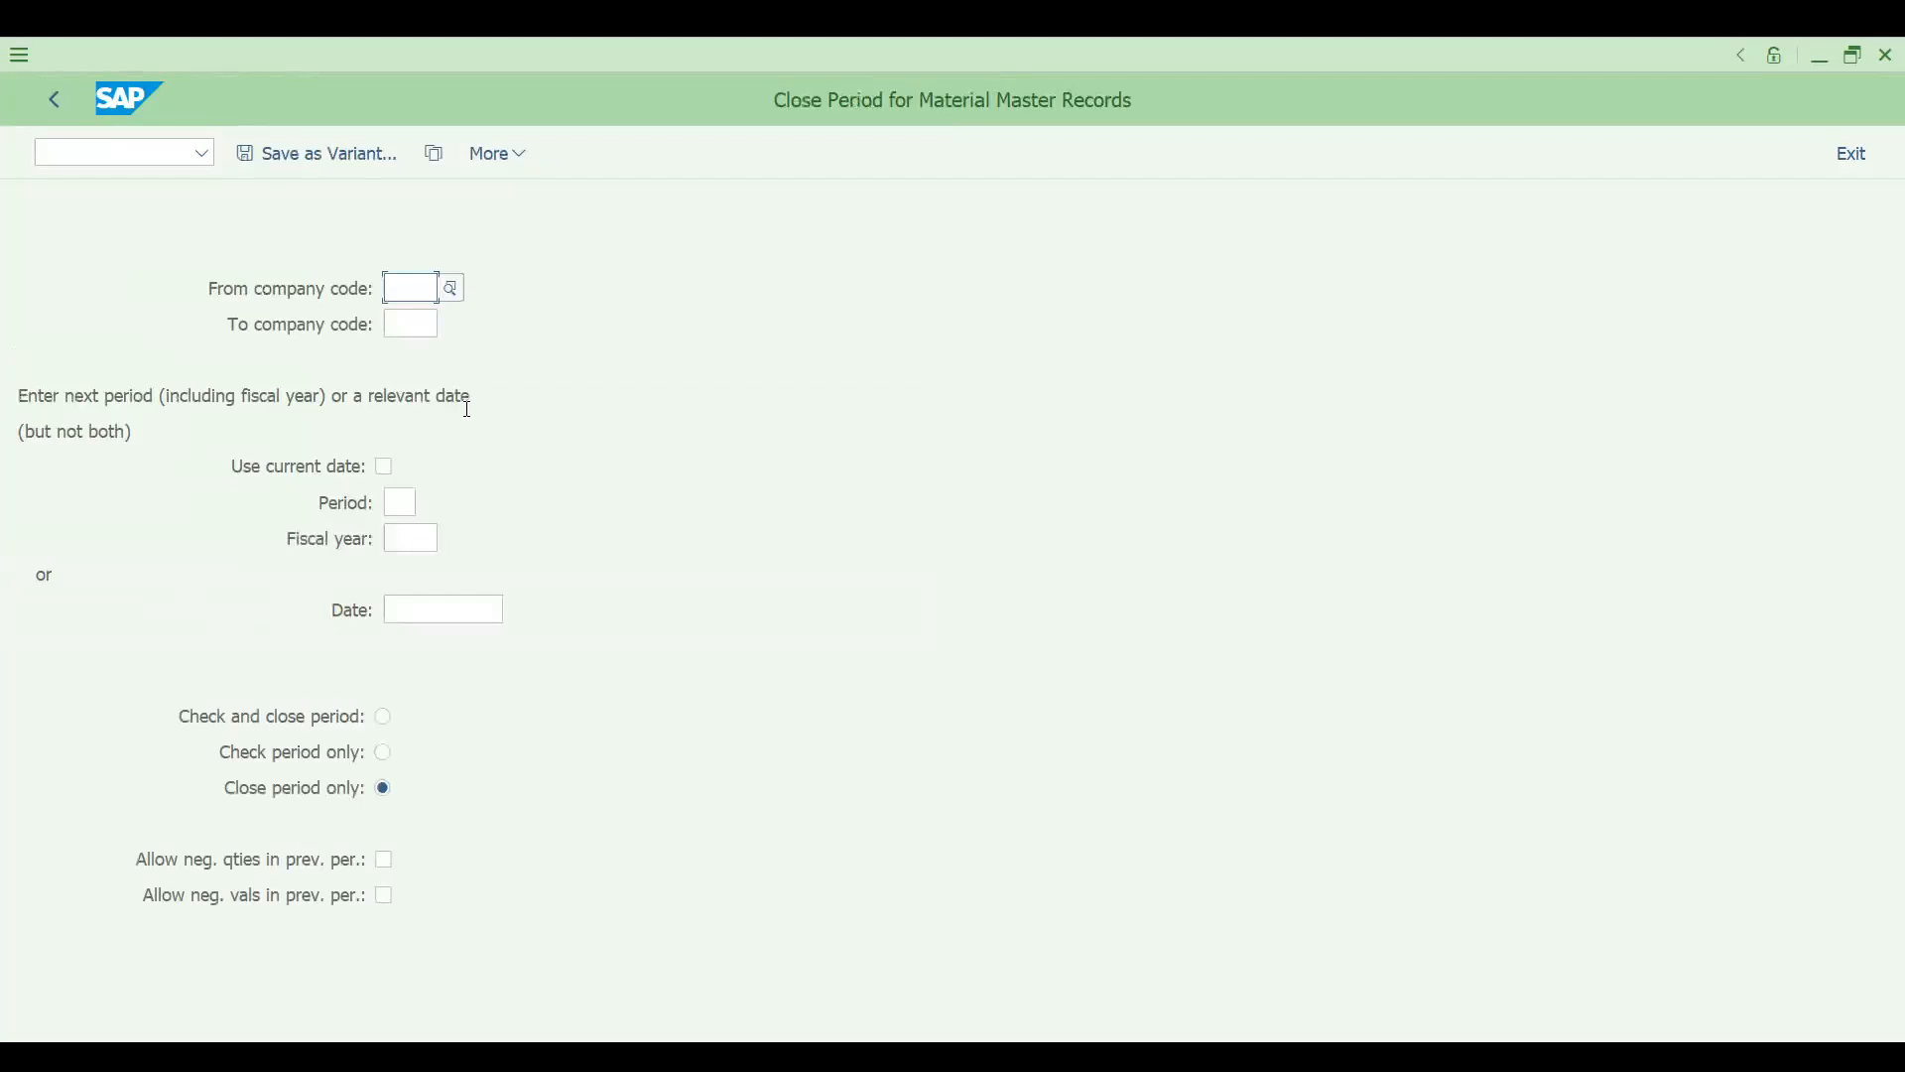
text(DRT1)
key(Tab)
text(DRT1)
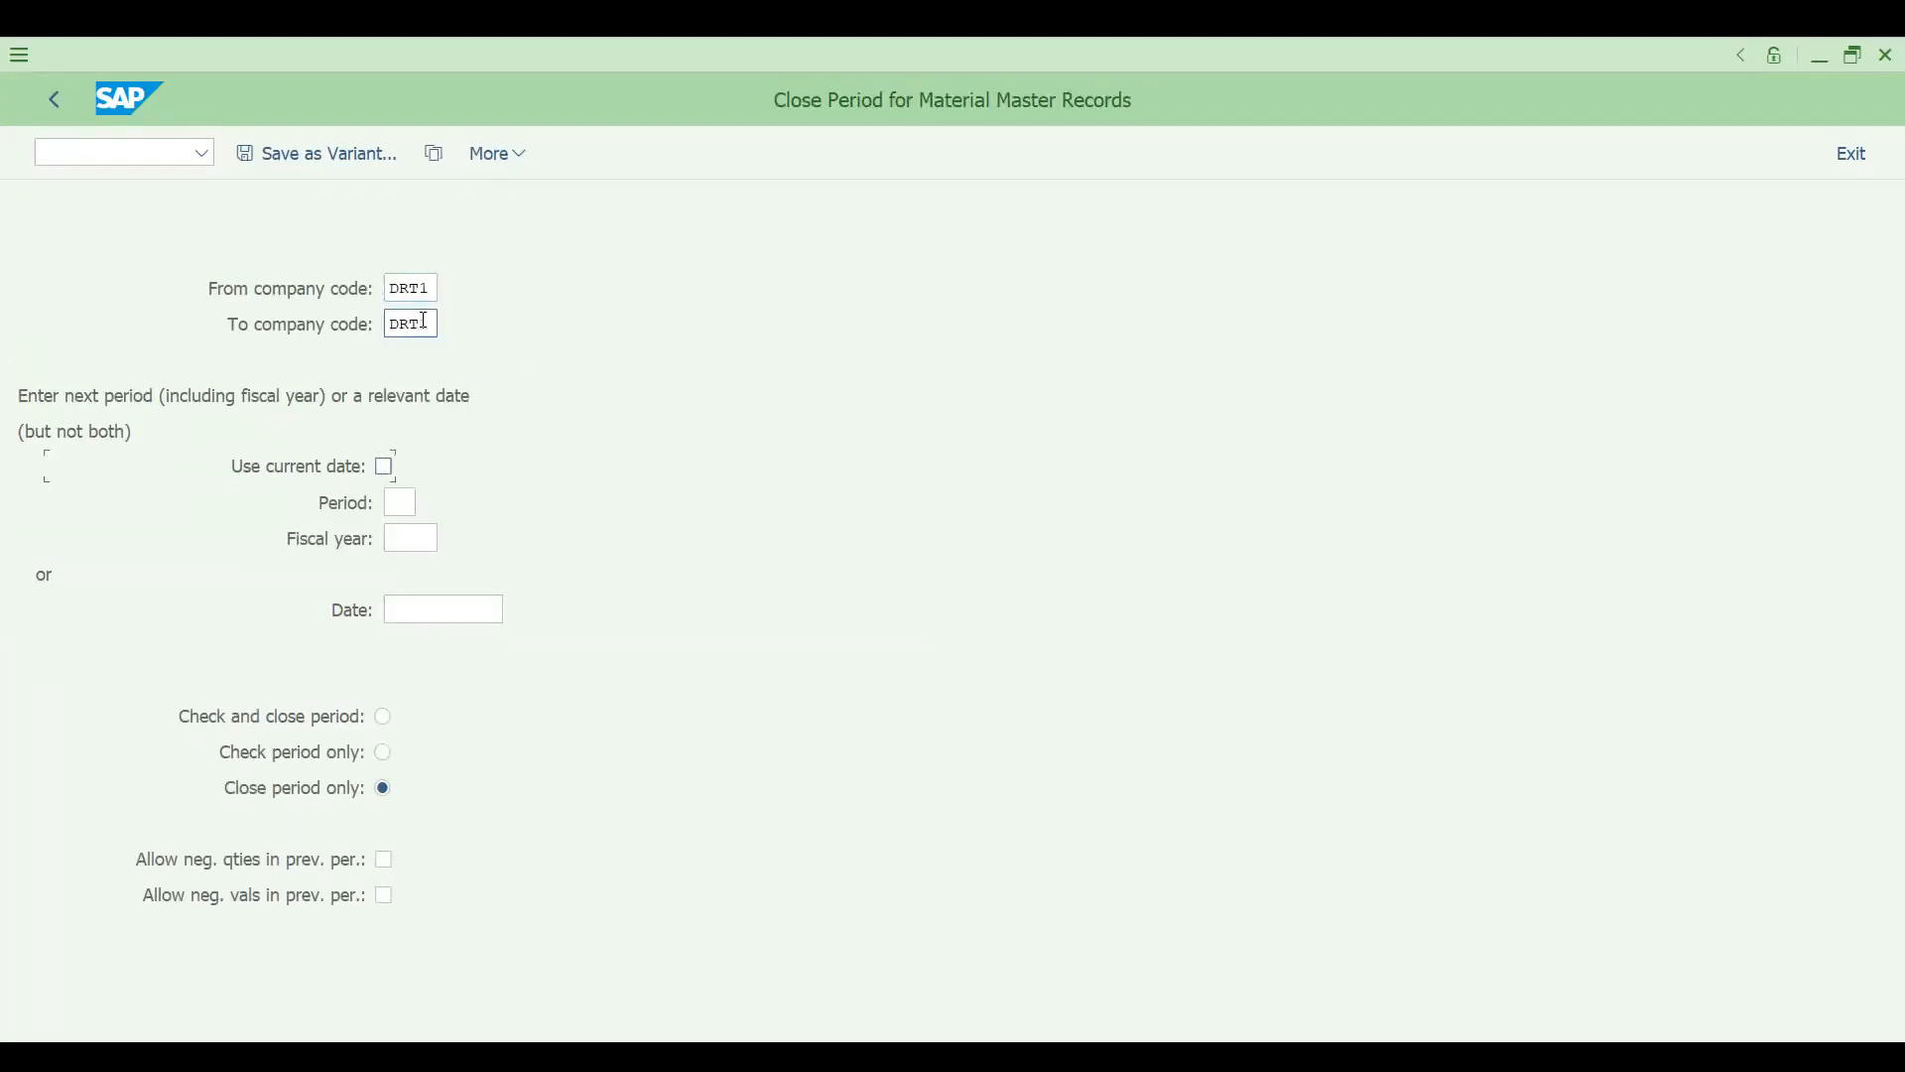
- Try to run the material master period closing for period 02 of fiscal year 2023, and return to the selection screen
click(399, 506)
text(02)
click(403, 537)
text(2023)
key(F8)
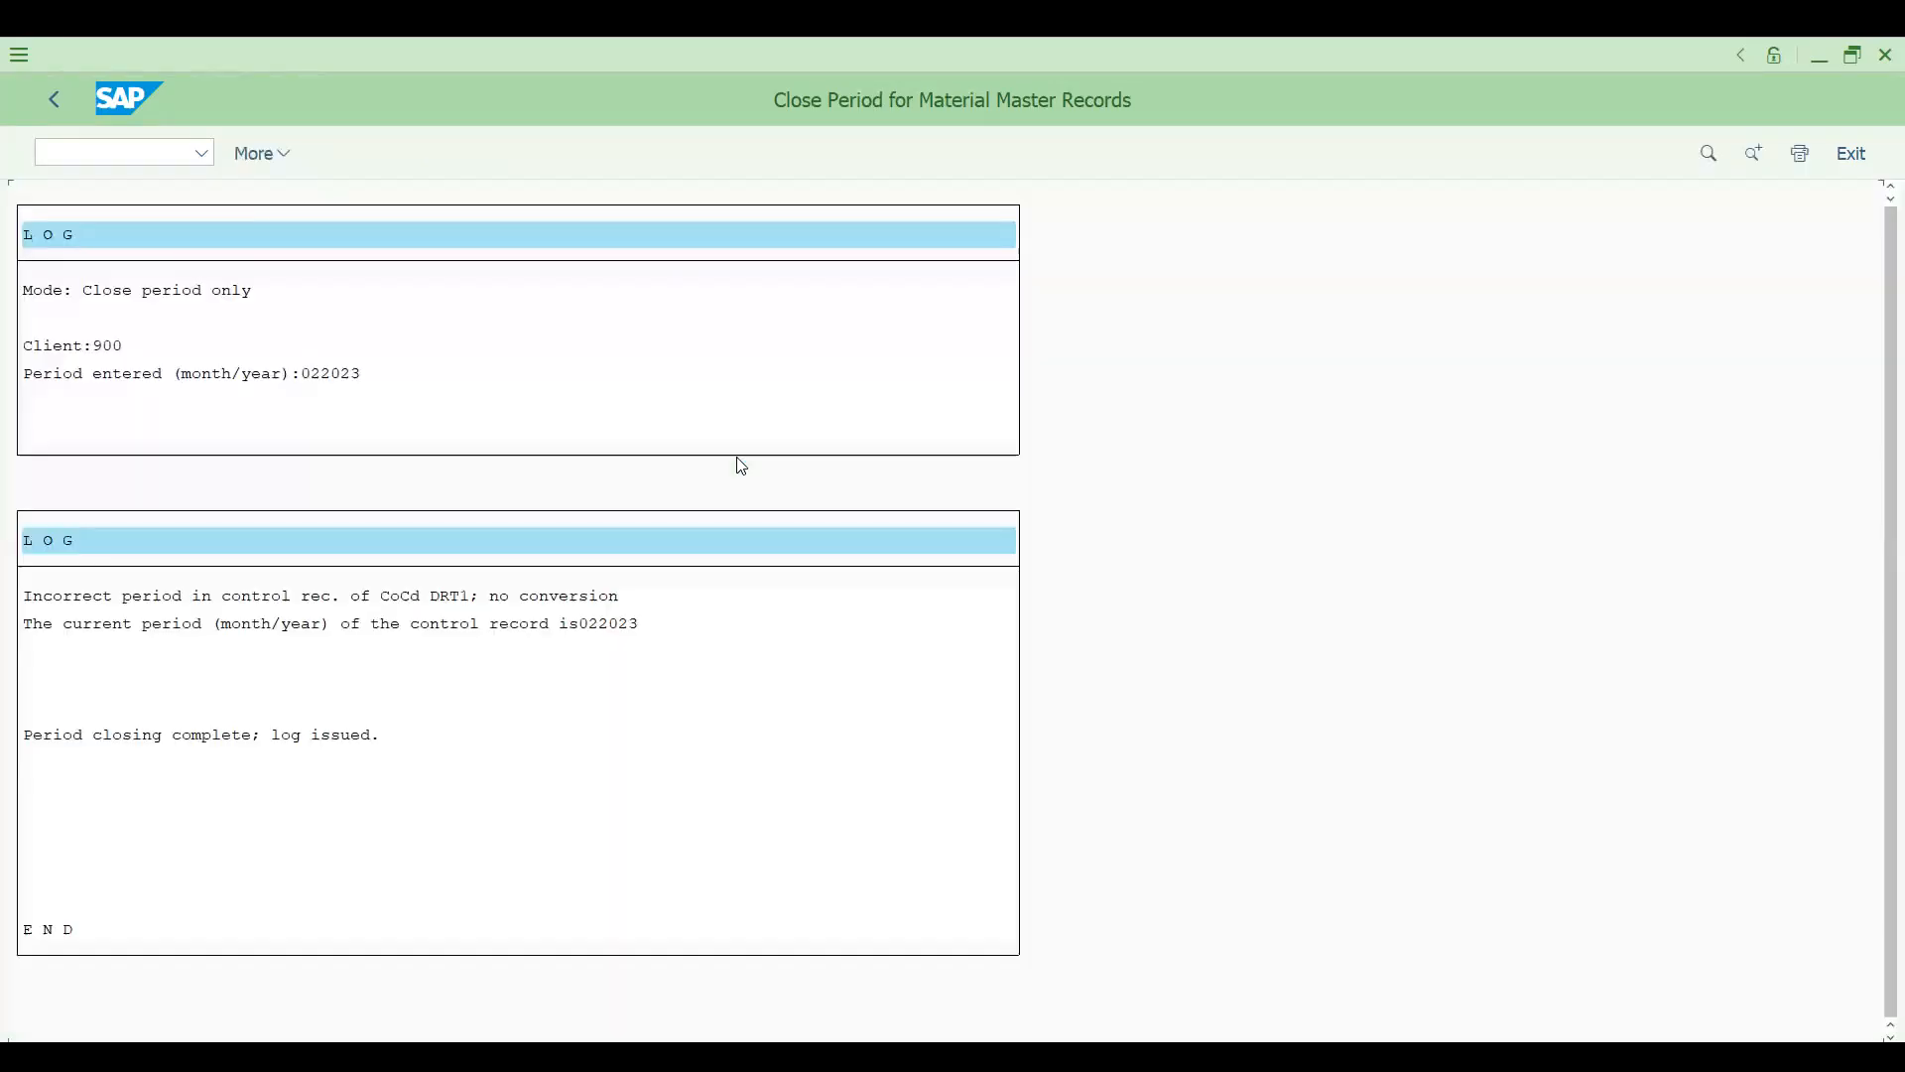
click(61, 101)
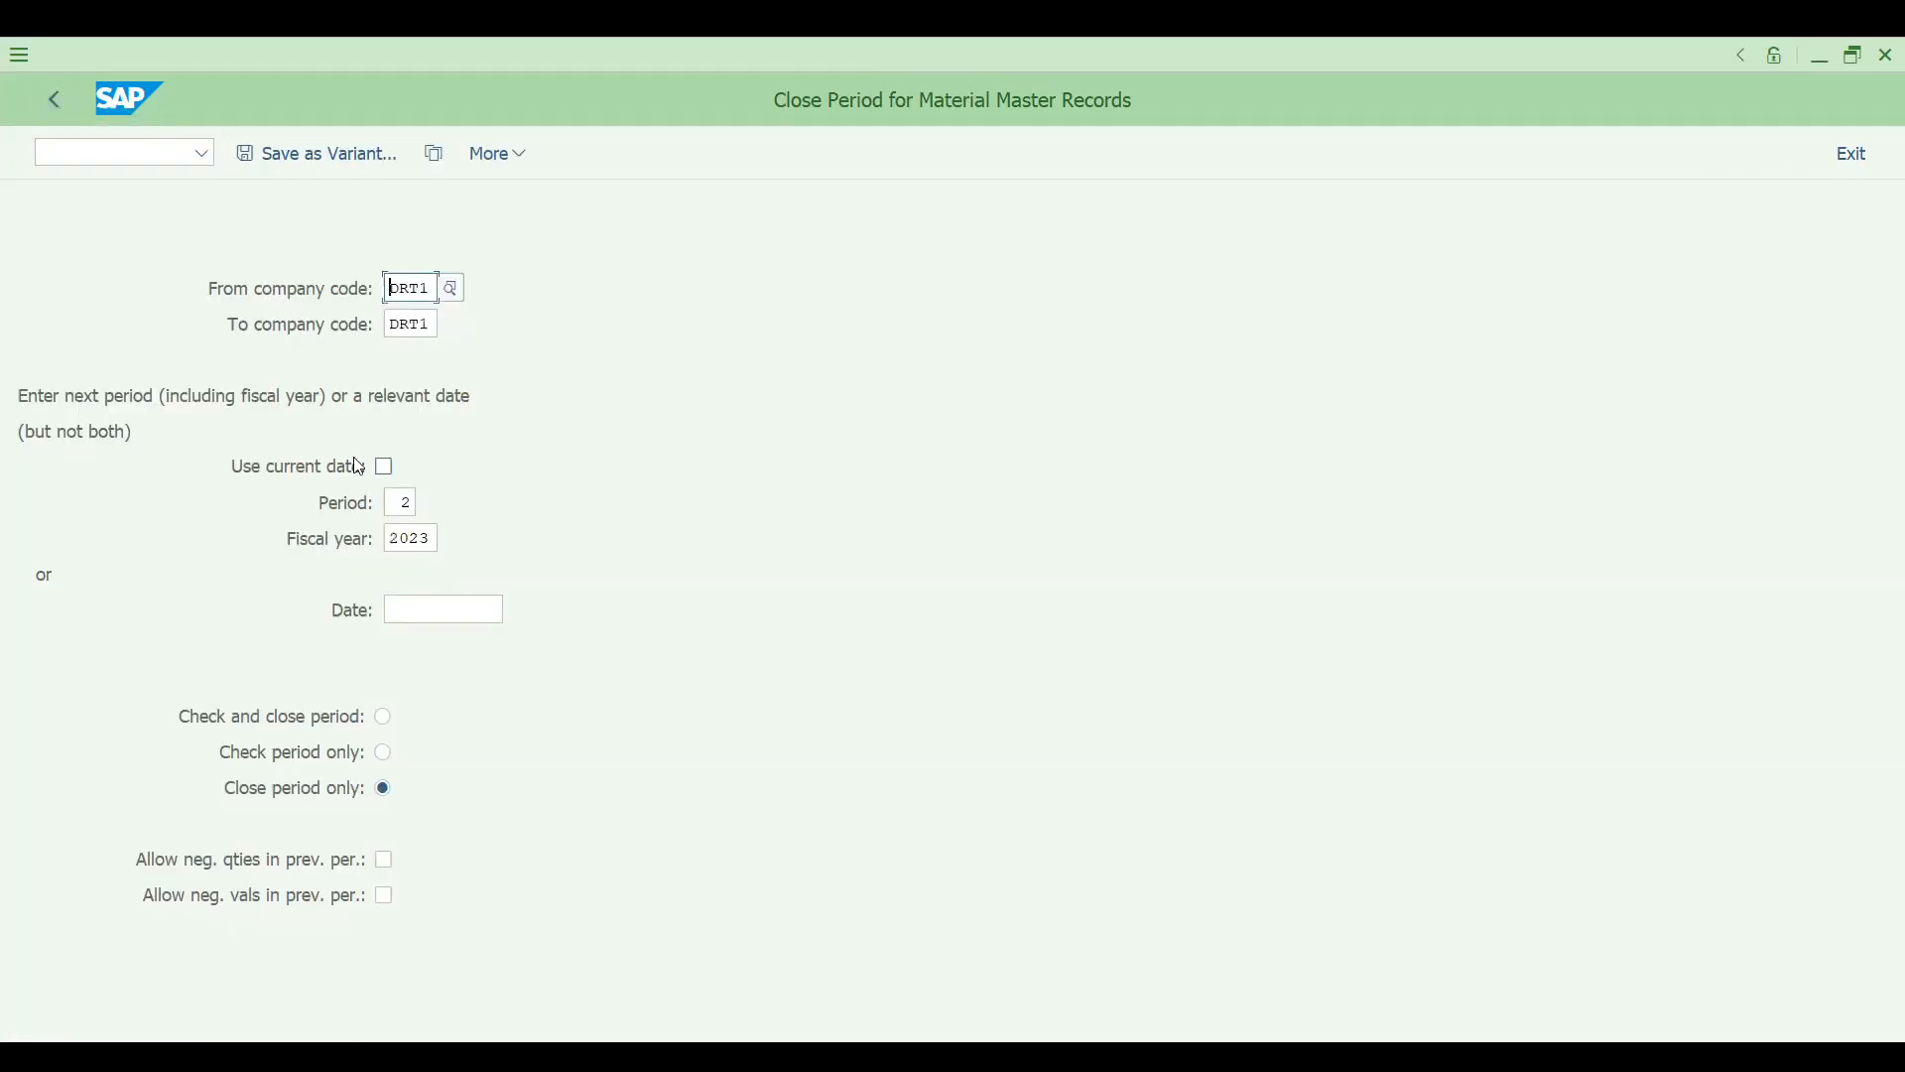
- Change the period to 3 and try to run the material master period closing again
double_click(407, 508)
text(3)
key(F8)
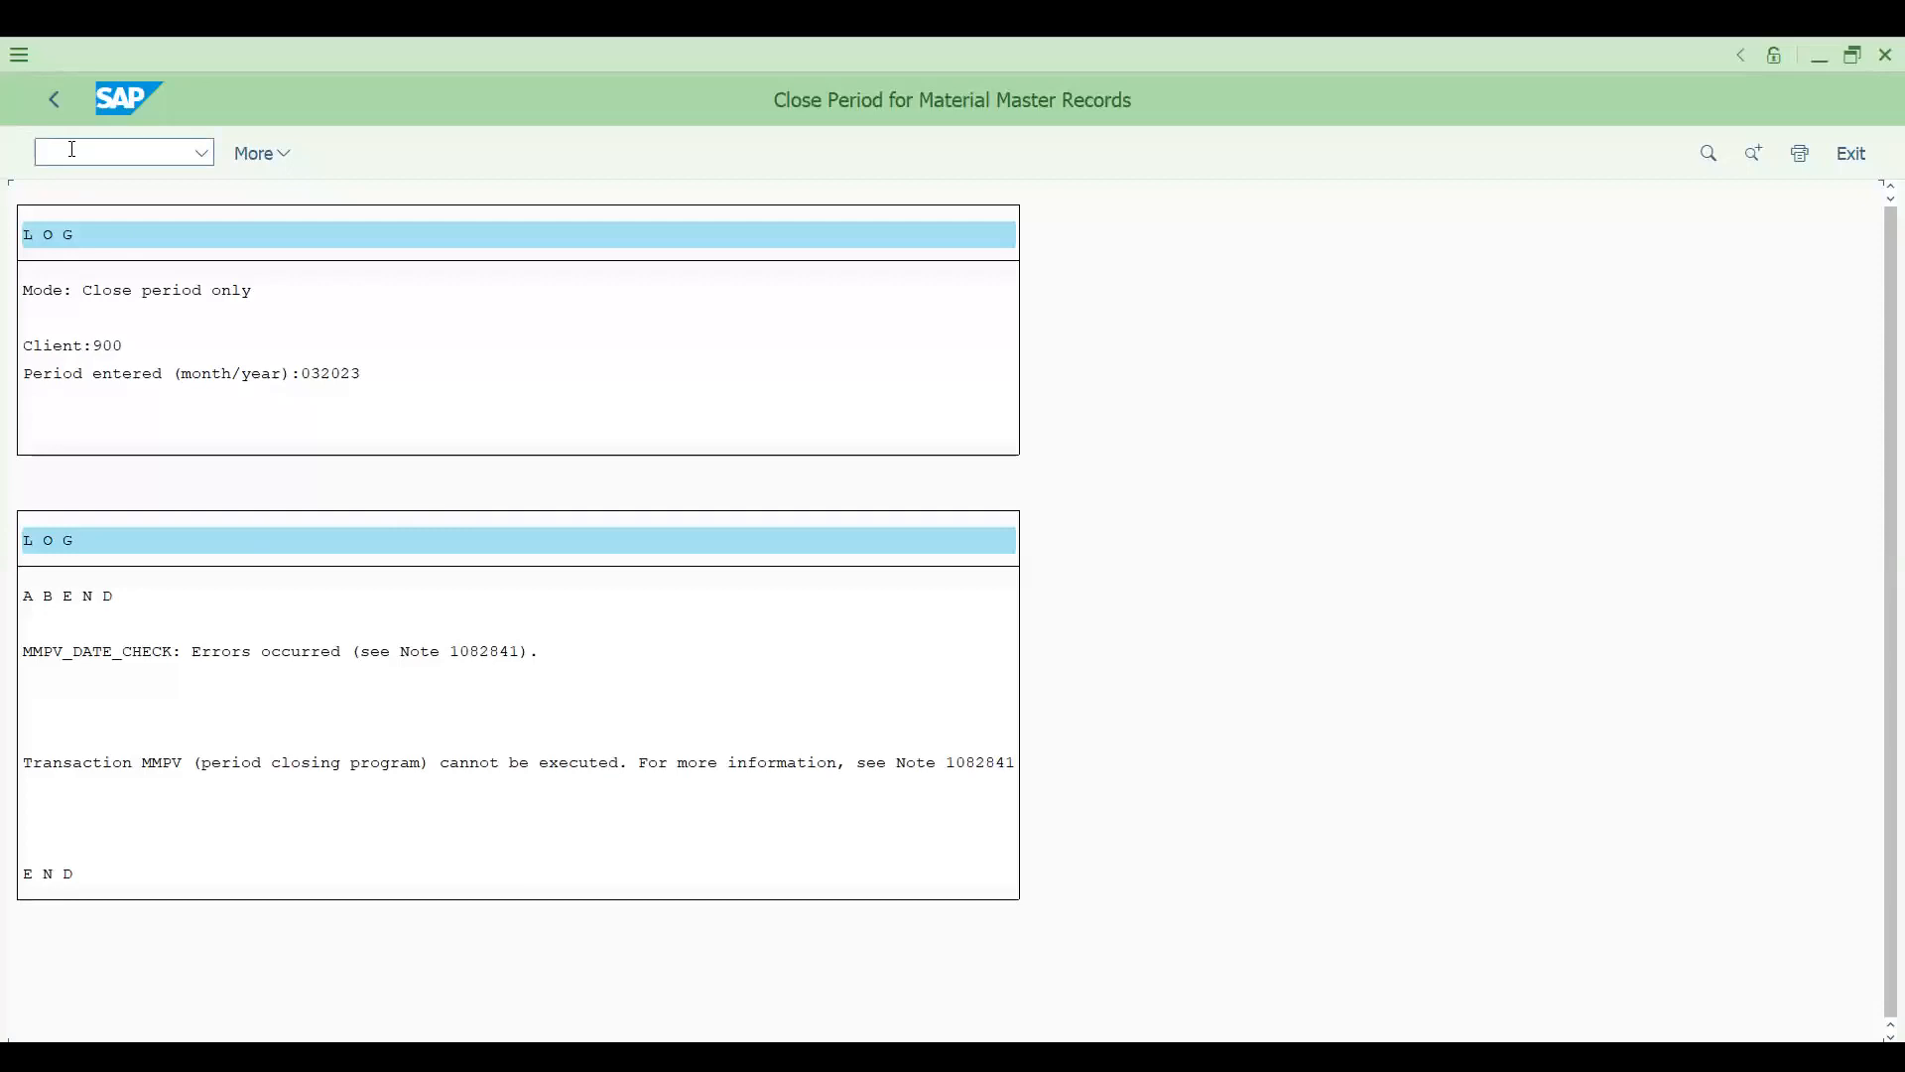
- Open transaction OB52 and display the posting periods of posting period variant 0001
text(/N)
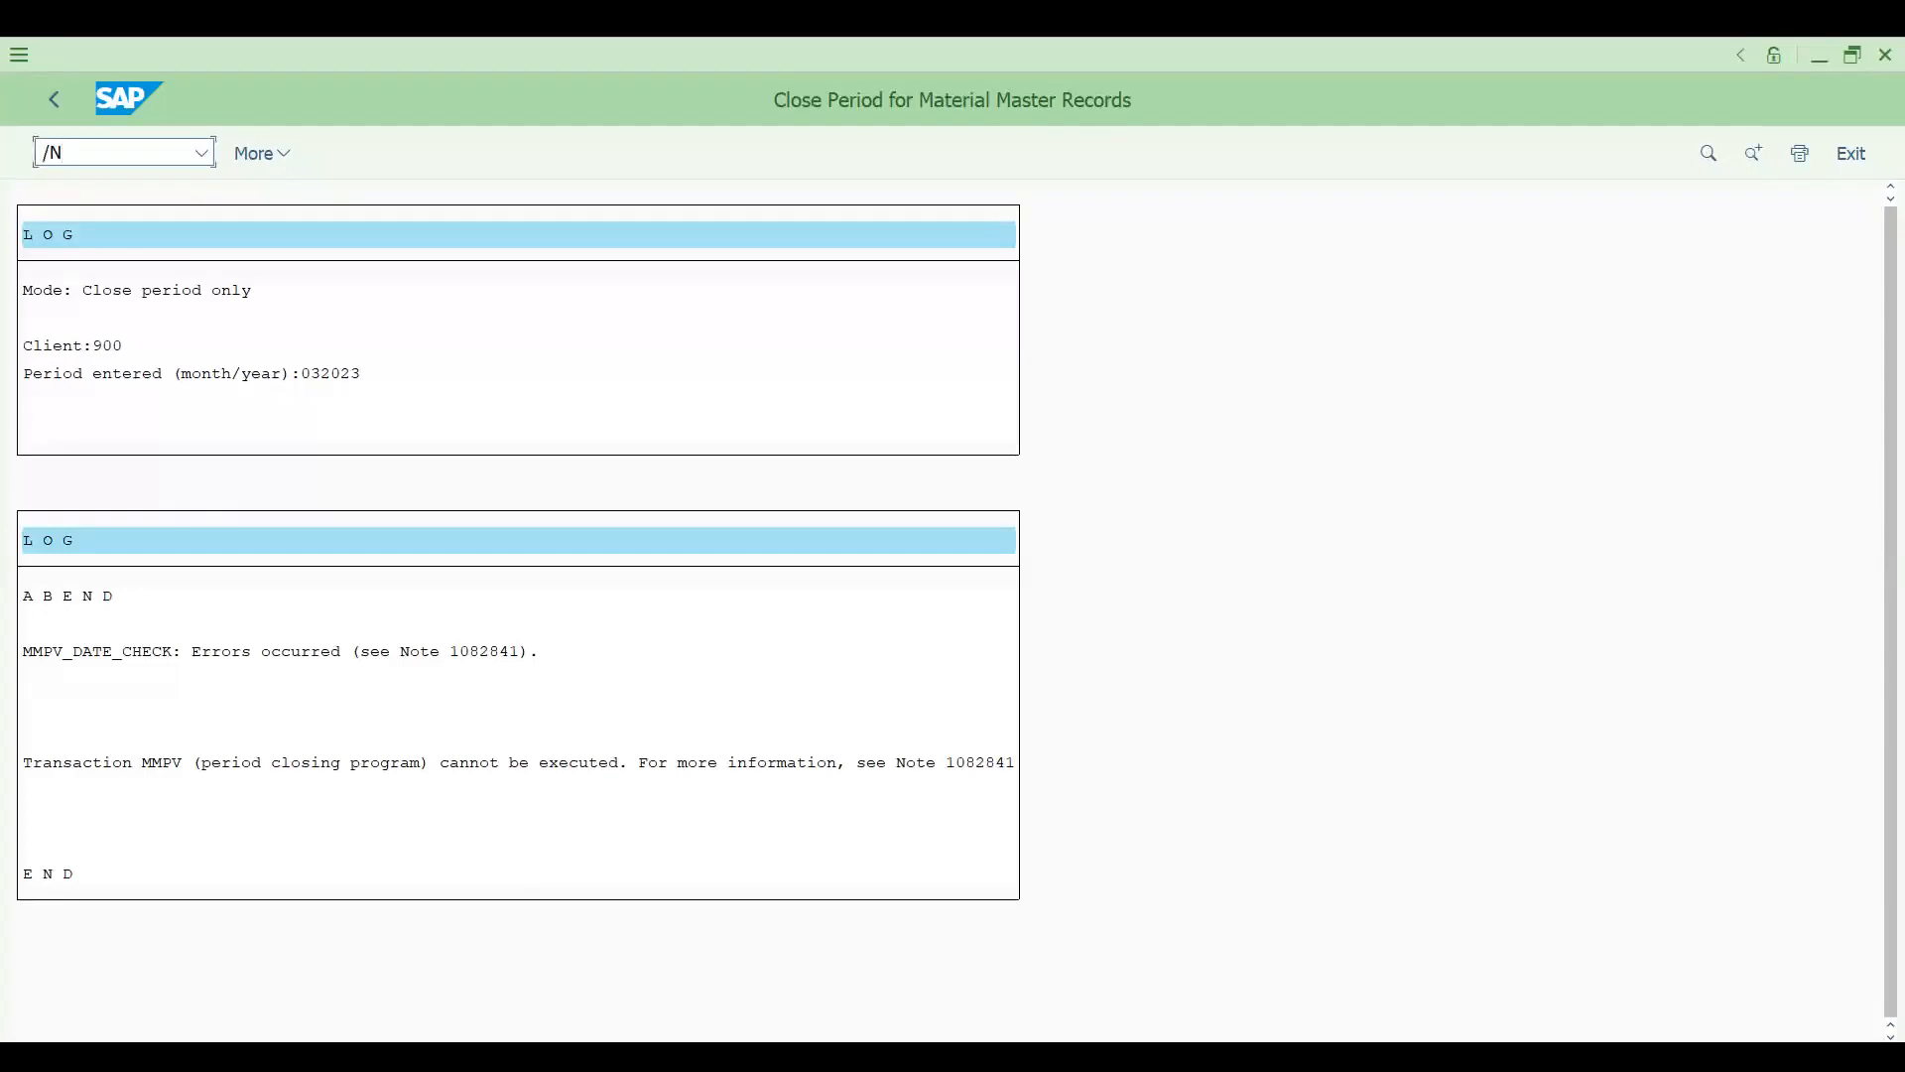
text(OB52)
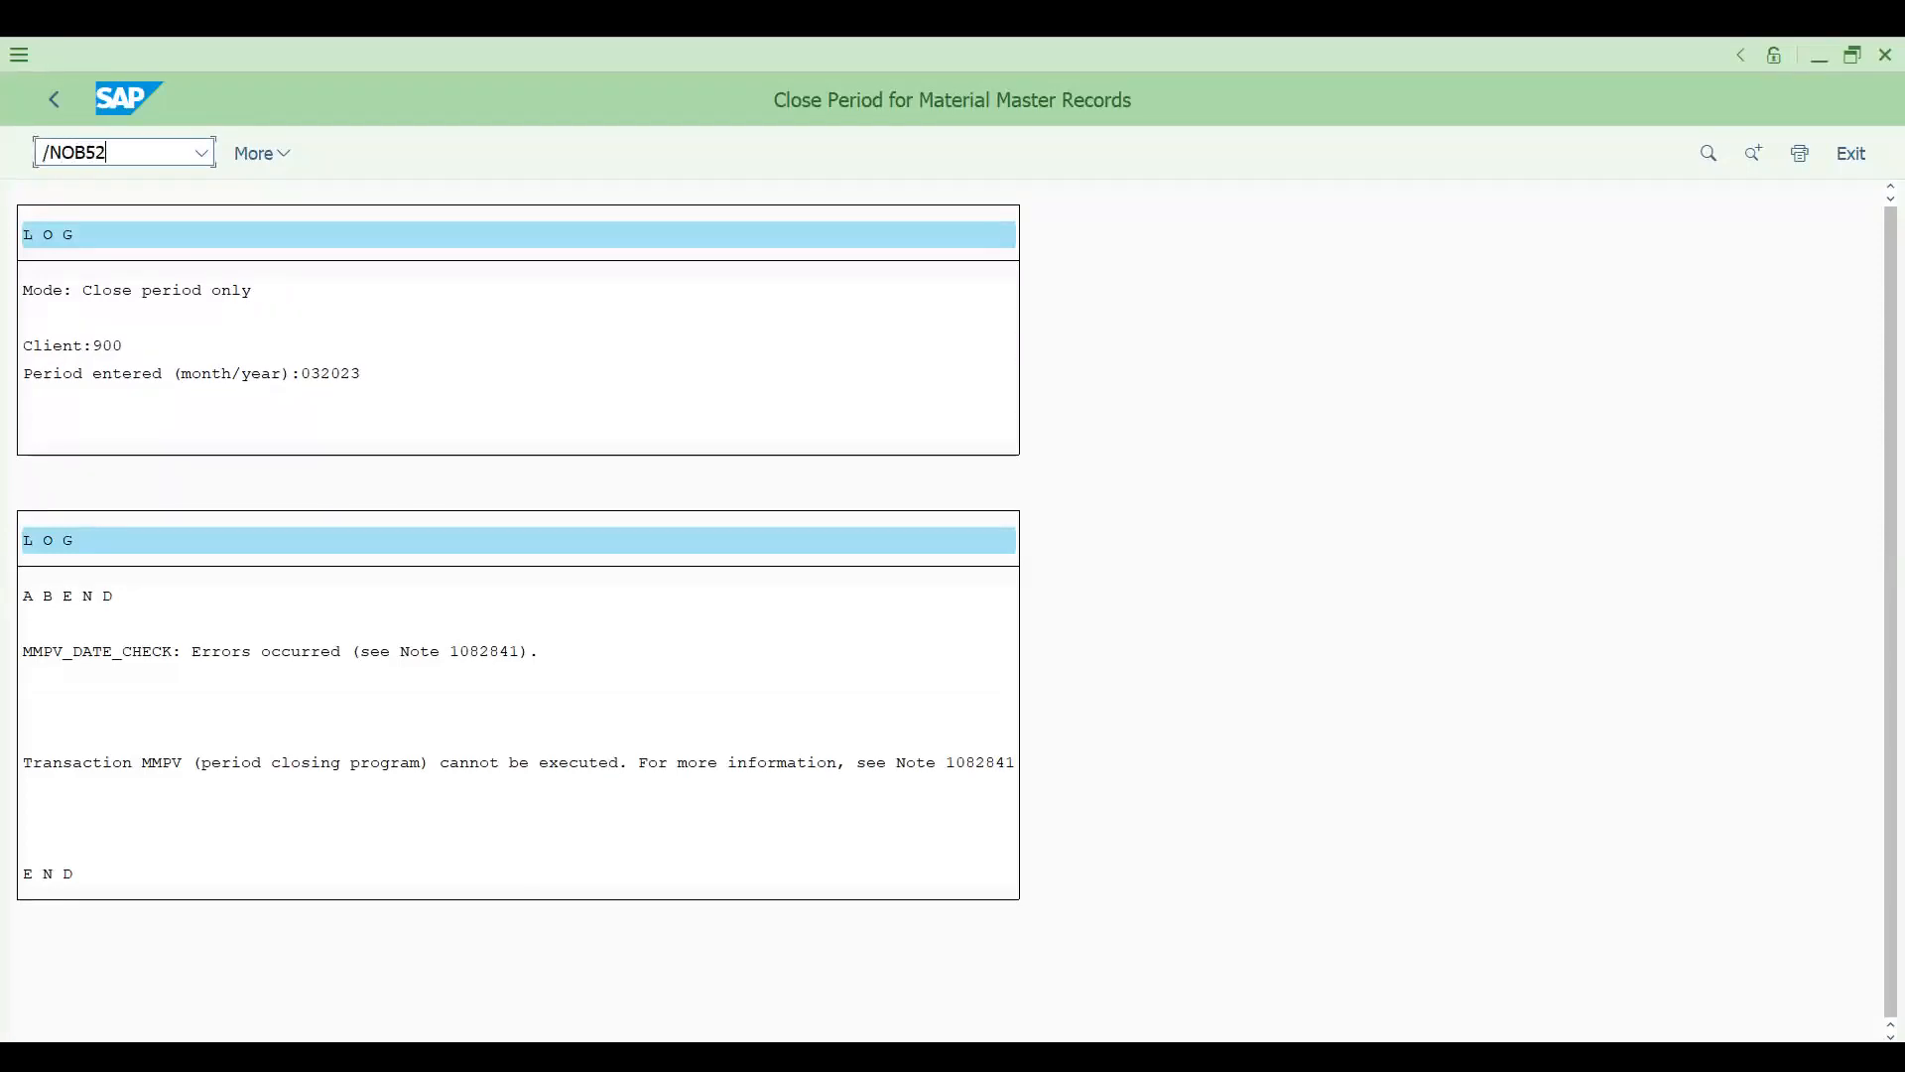
key(Return)
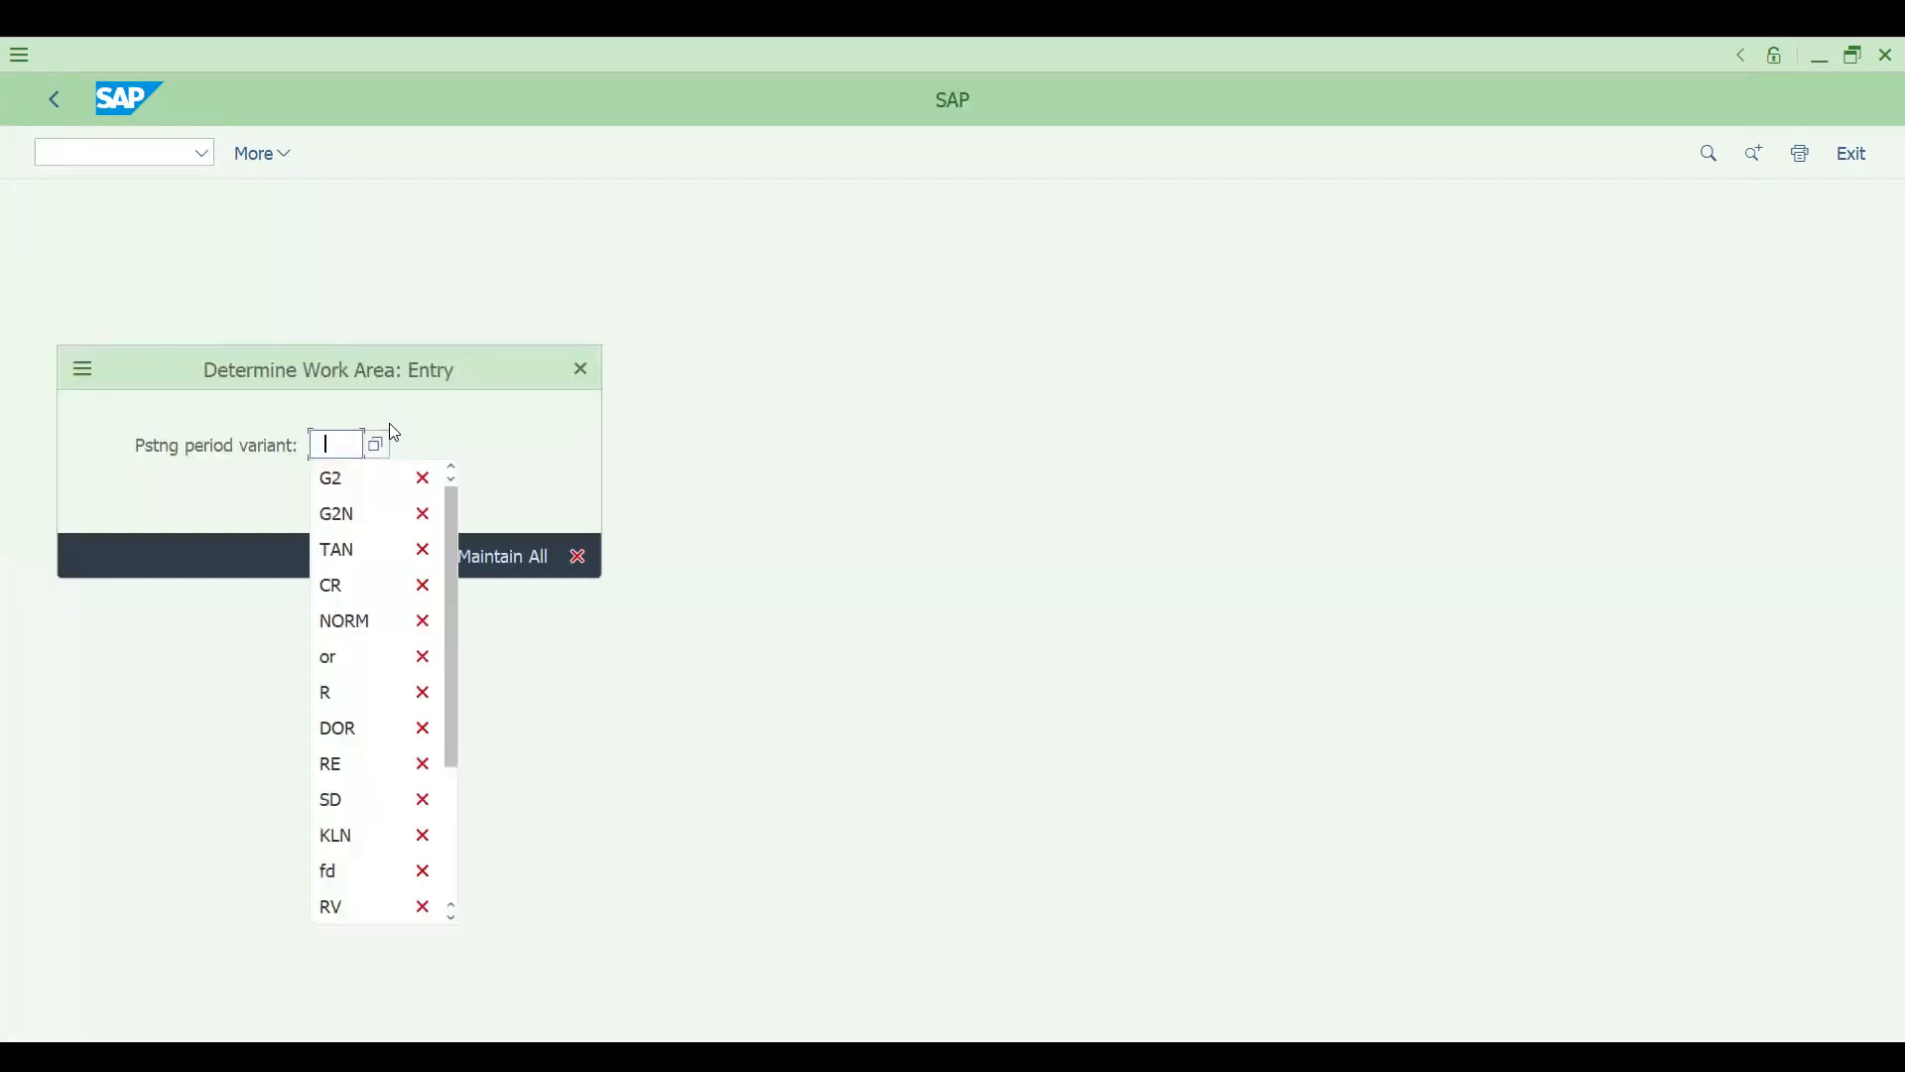
text(I)
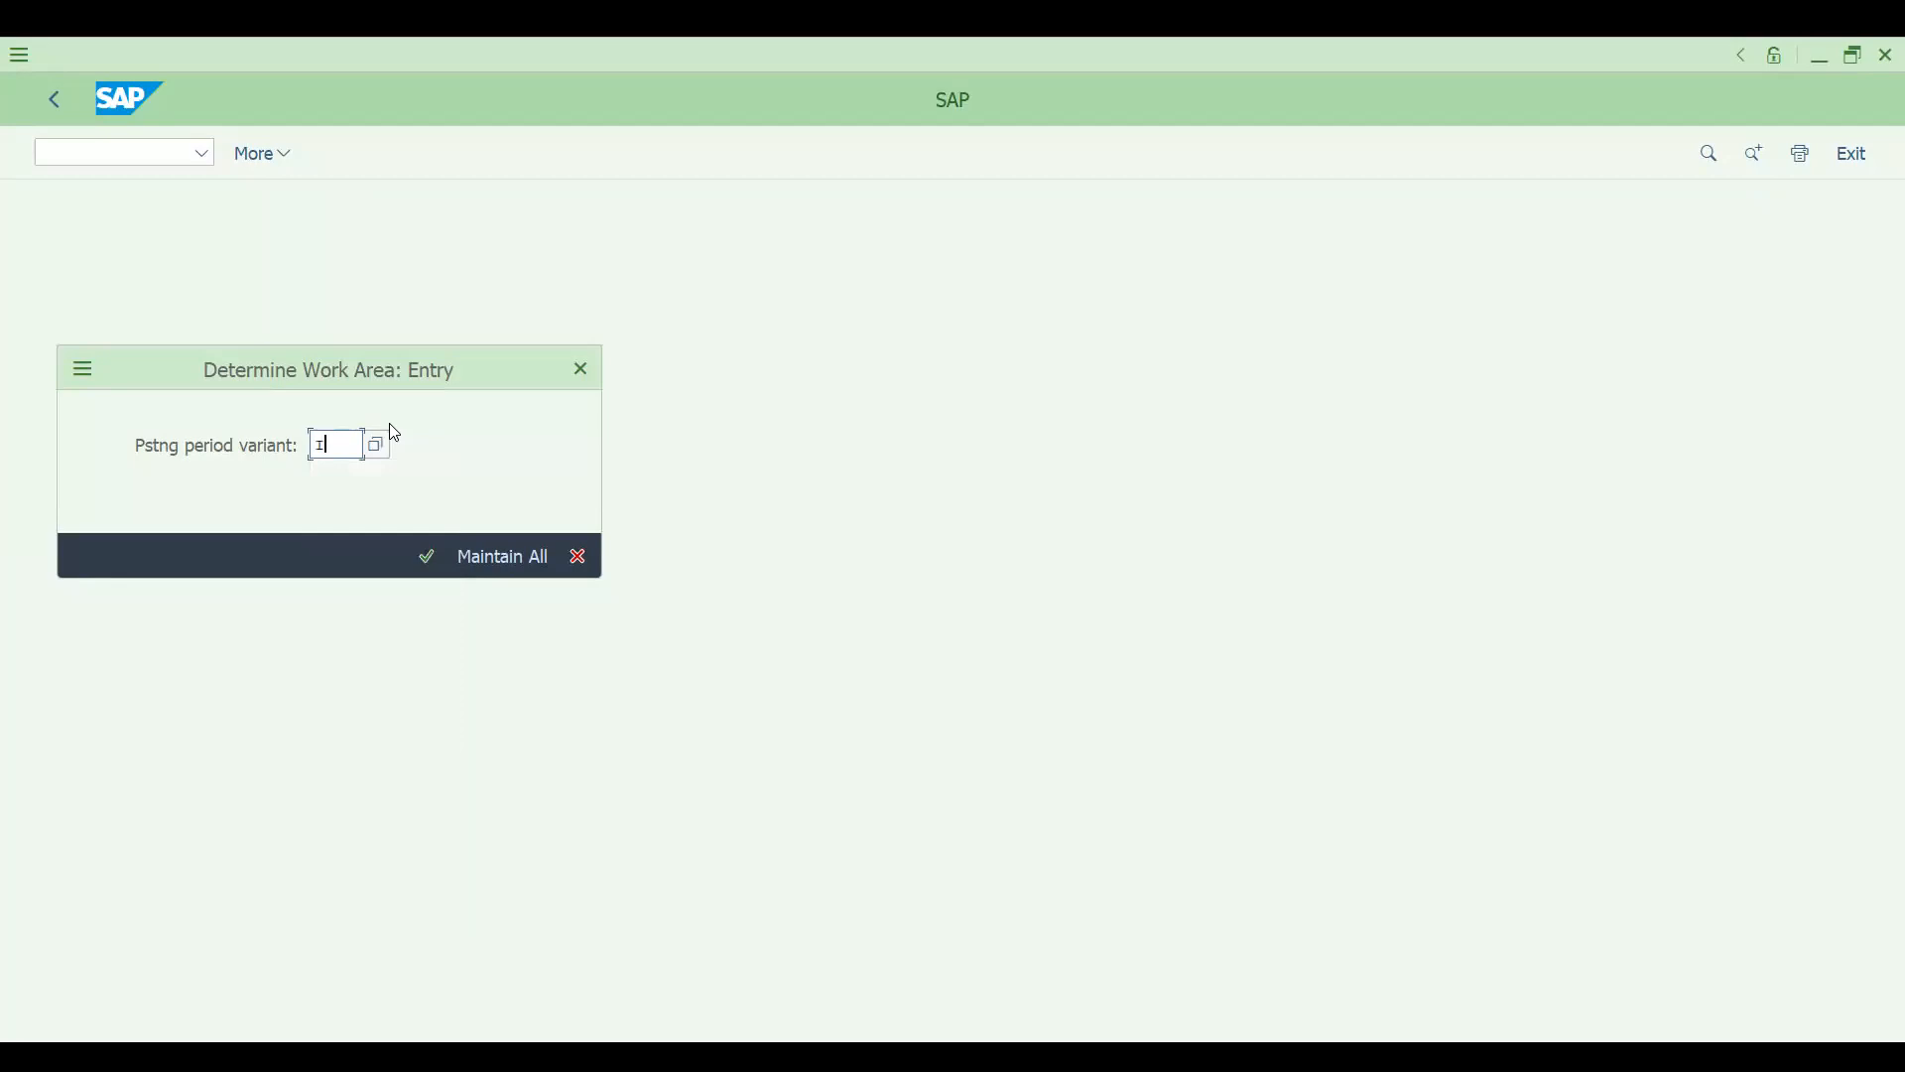
key(Return)
key(Return)
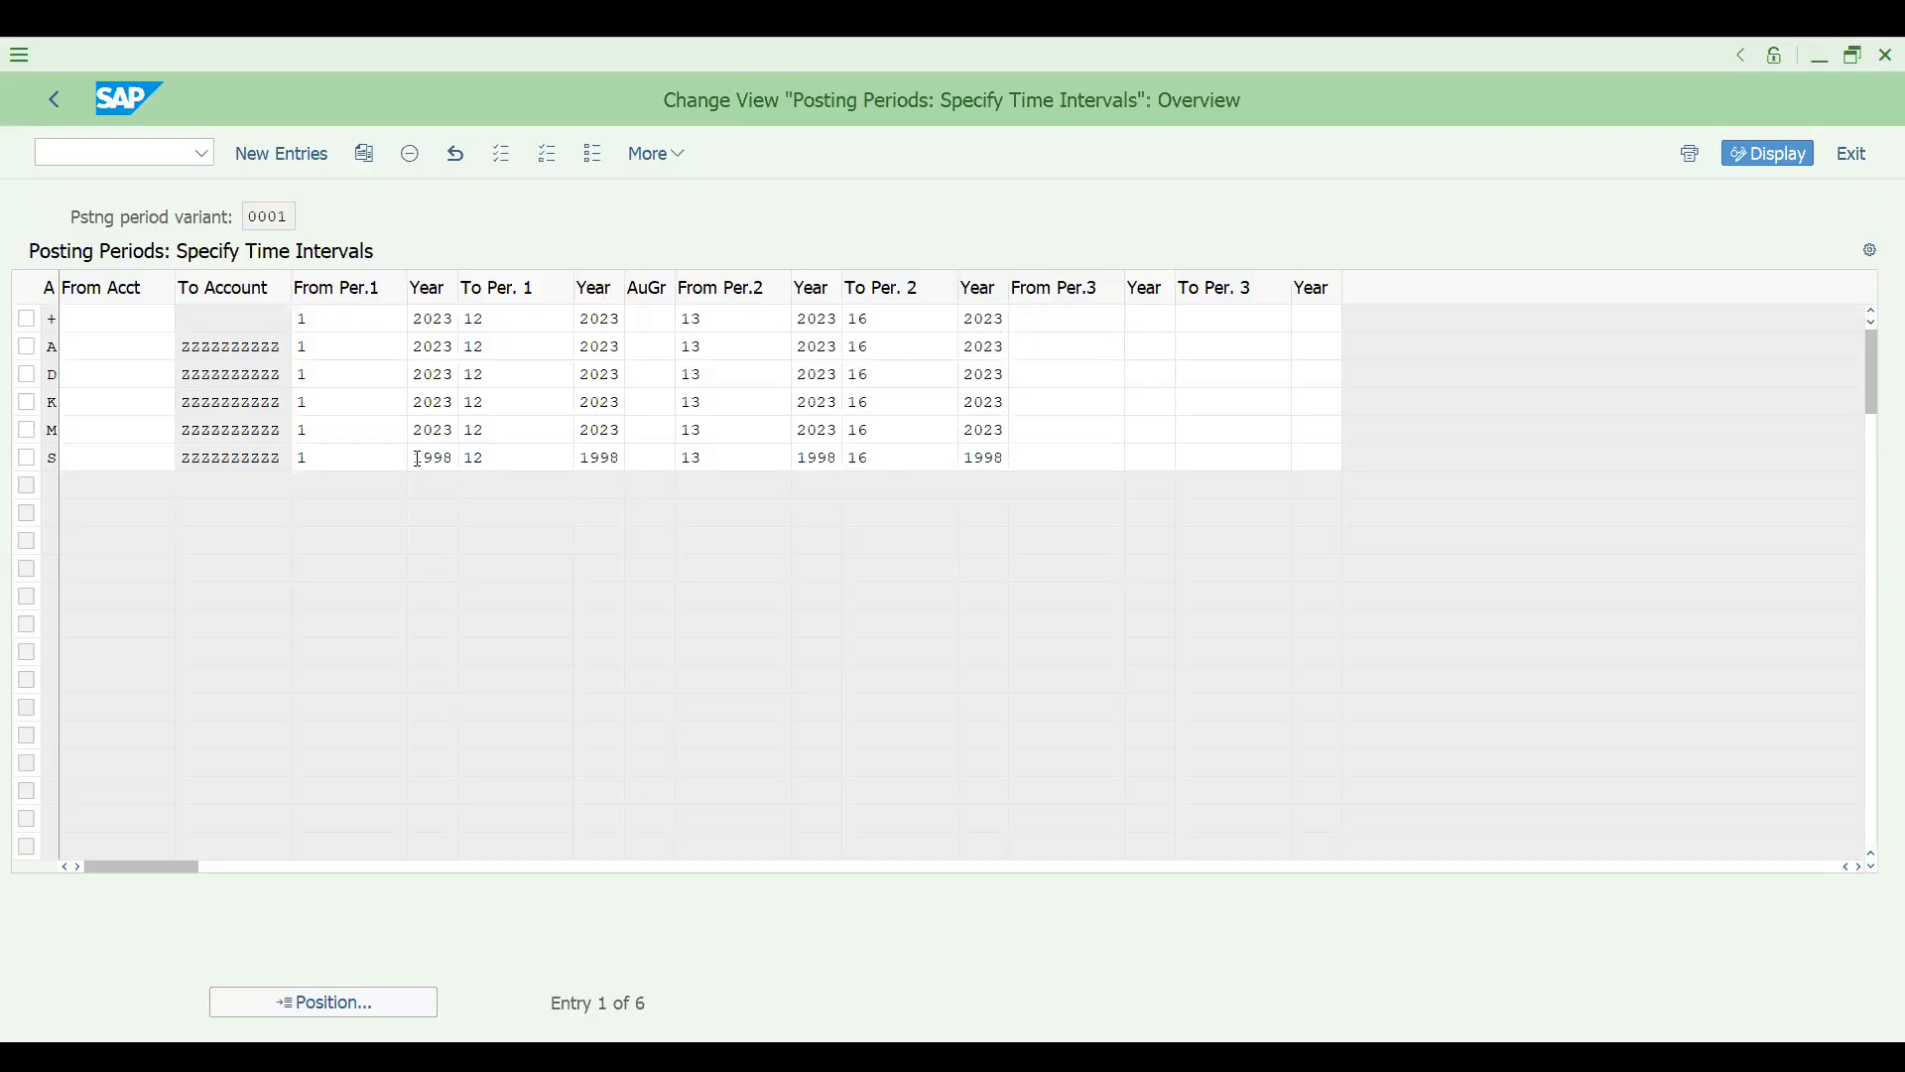
- Set all four year values of account type S to 2023 for period intervals 1 to 12 and 13 to 16
drag(418, 460, 488, 458)
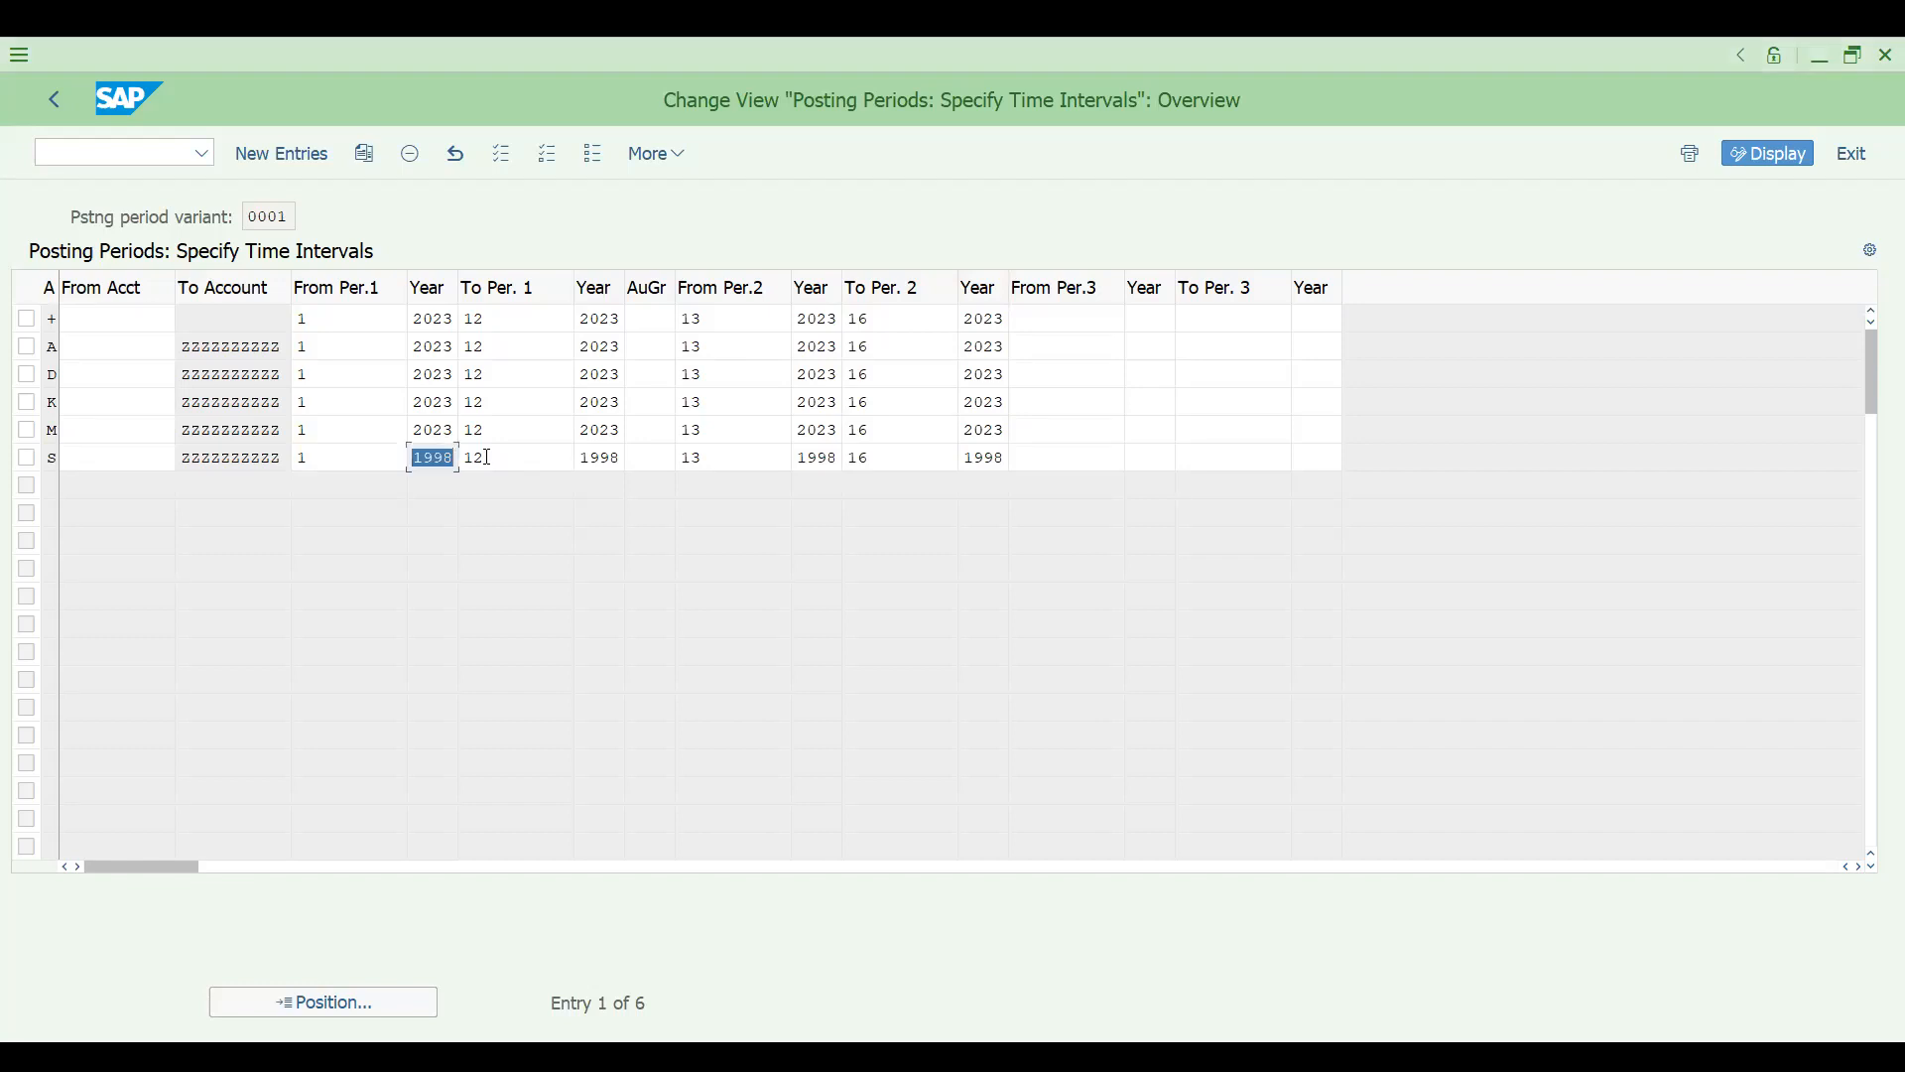
text(2023)
drag(415, 458, 671, 457)
key(ctrl+c)
key(ctrl+v)
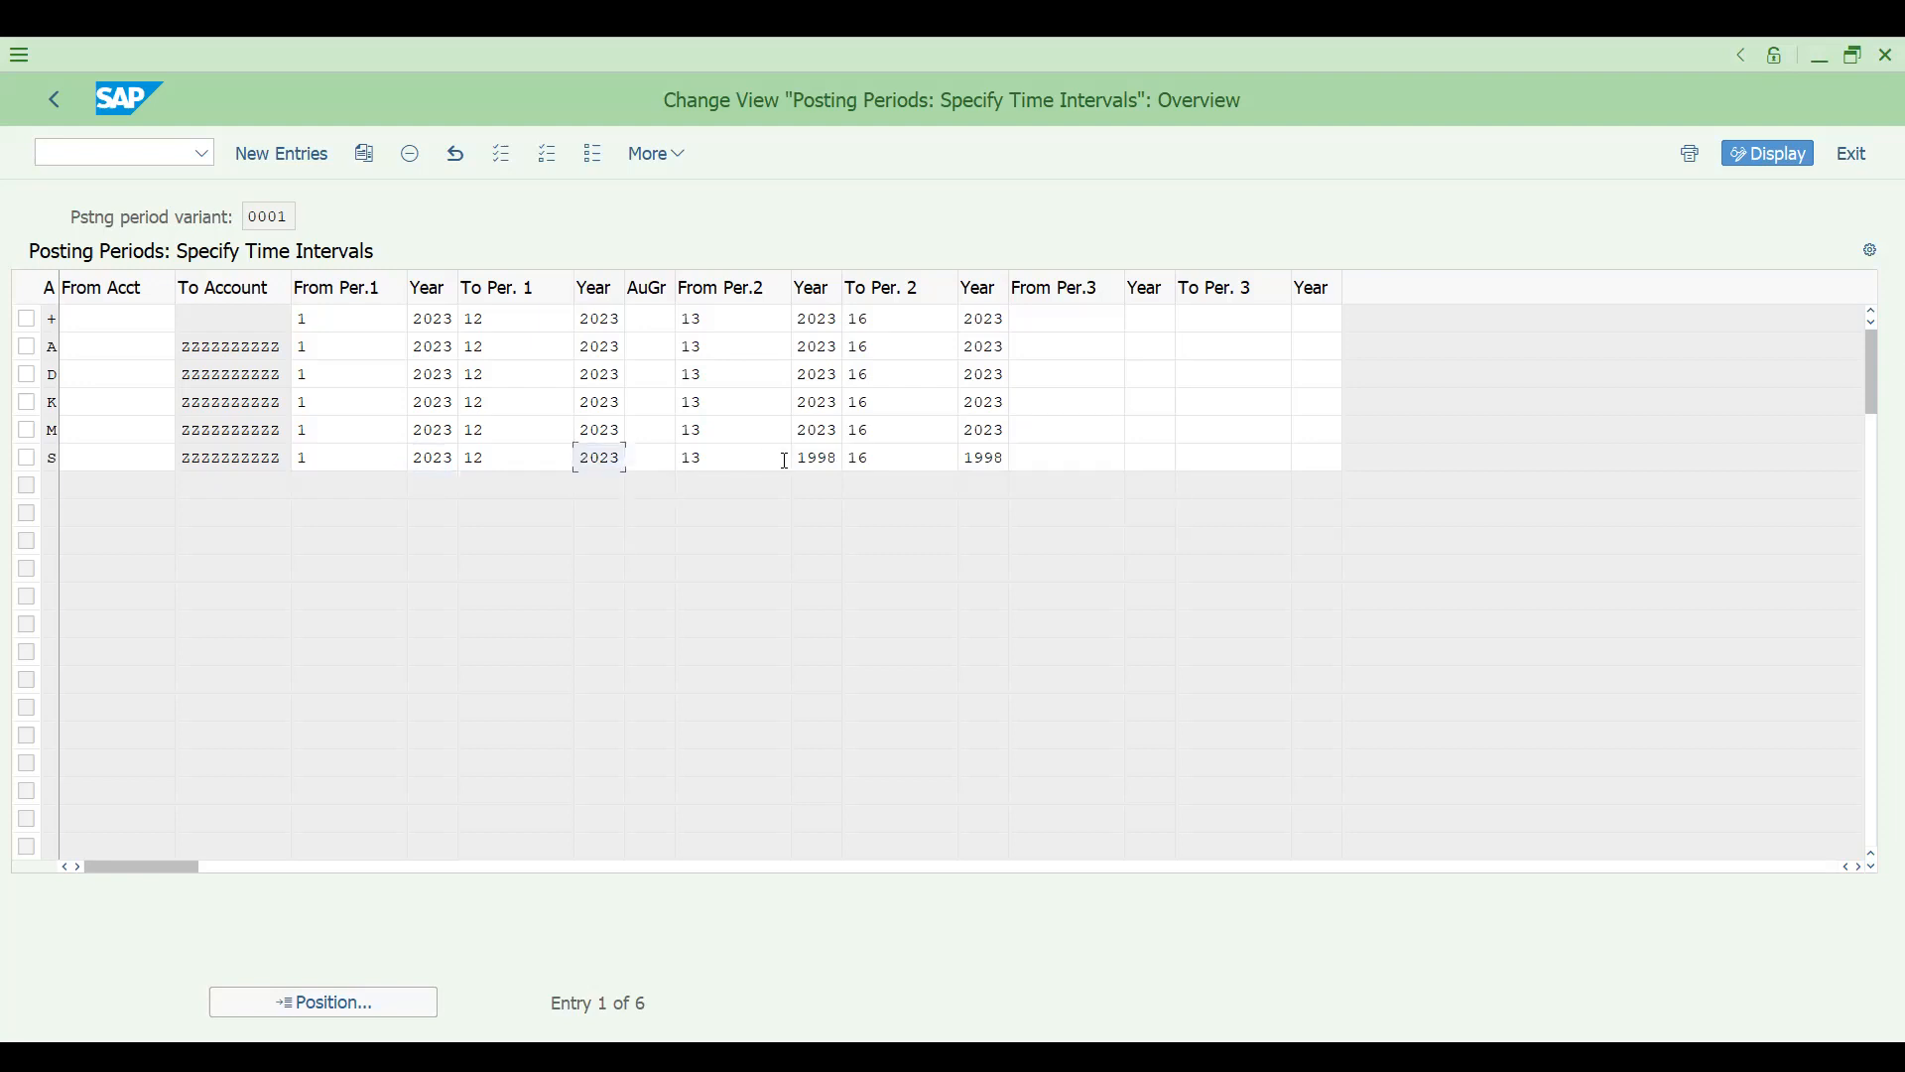
drag(799, 457, 1072, 454)
key(ctrl+v)
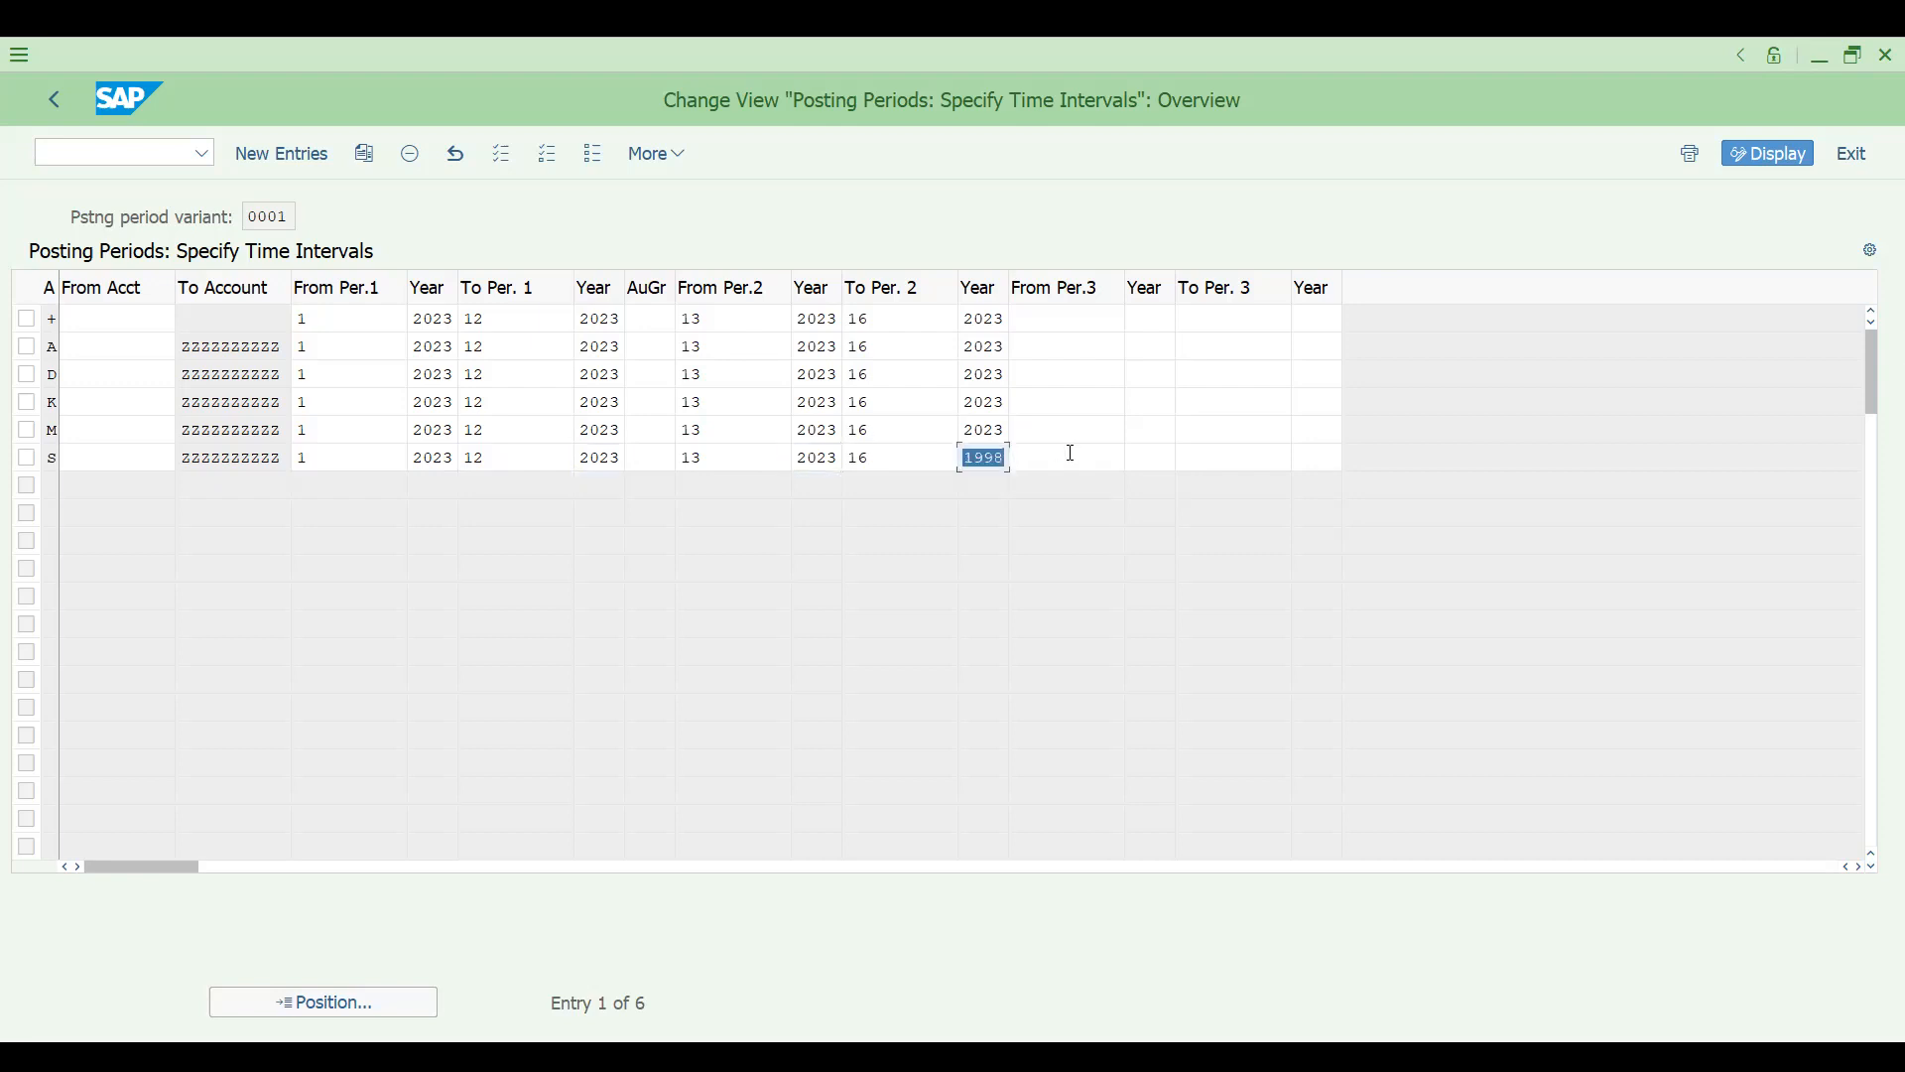
key(ctrl+v)
- Save the posting period changes under the customizing request described as DRAM GRP CONFIGURATION
key(ctrl+s)
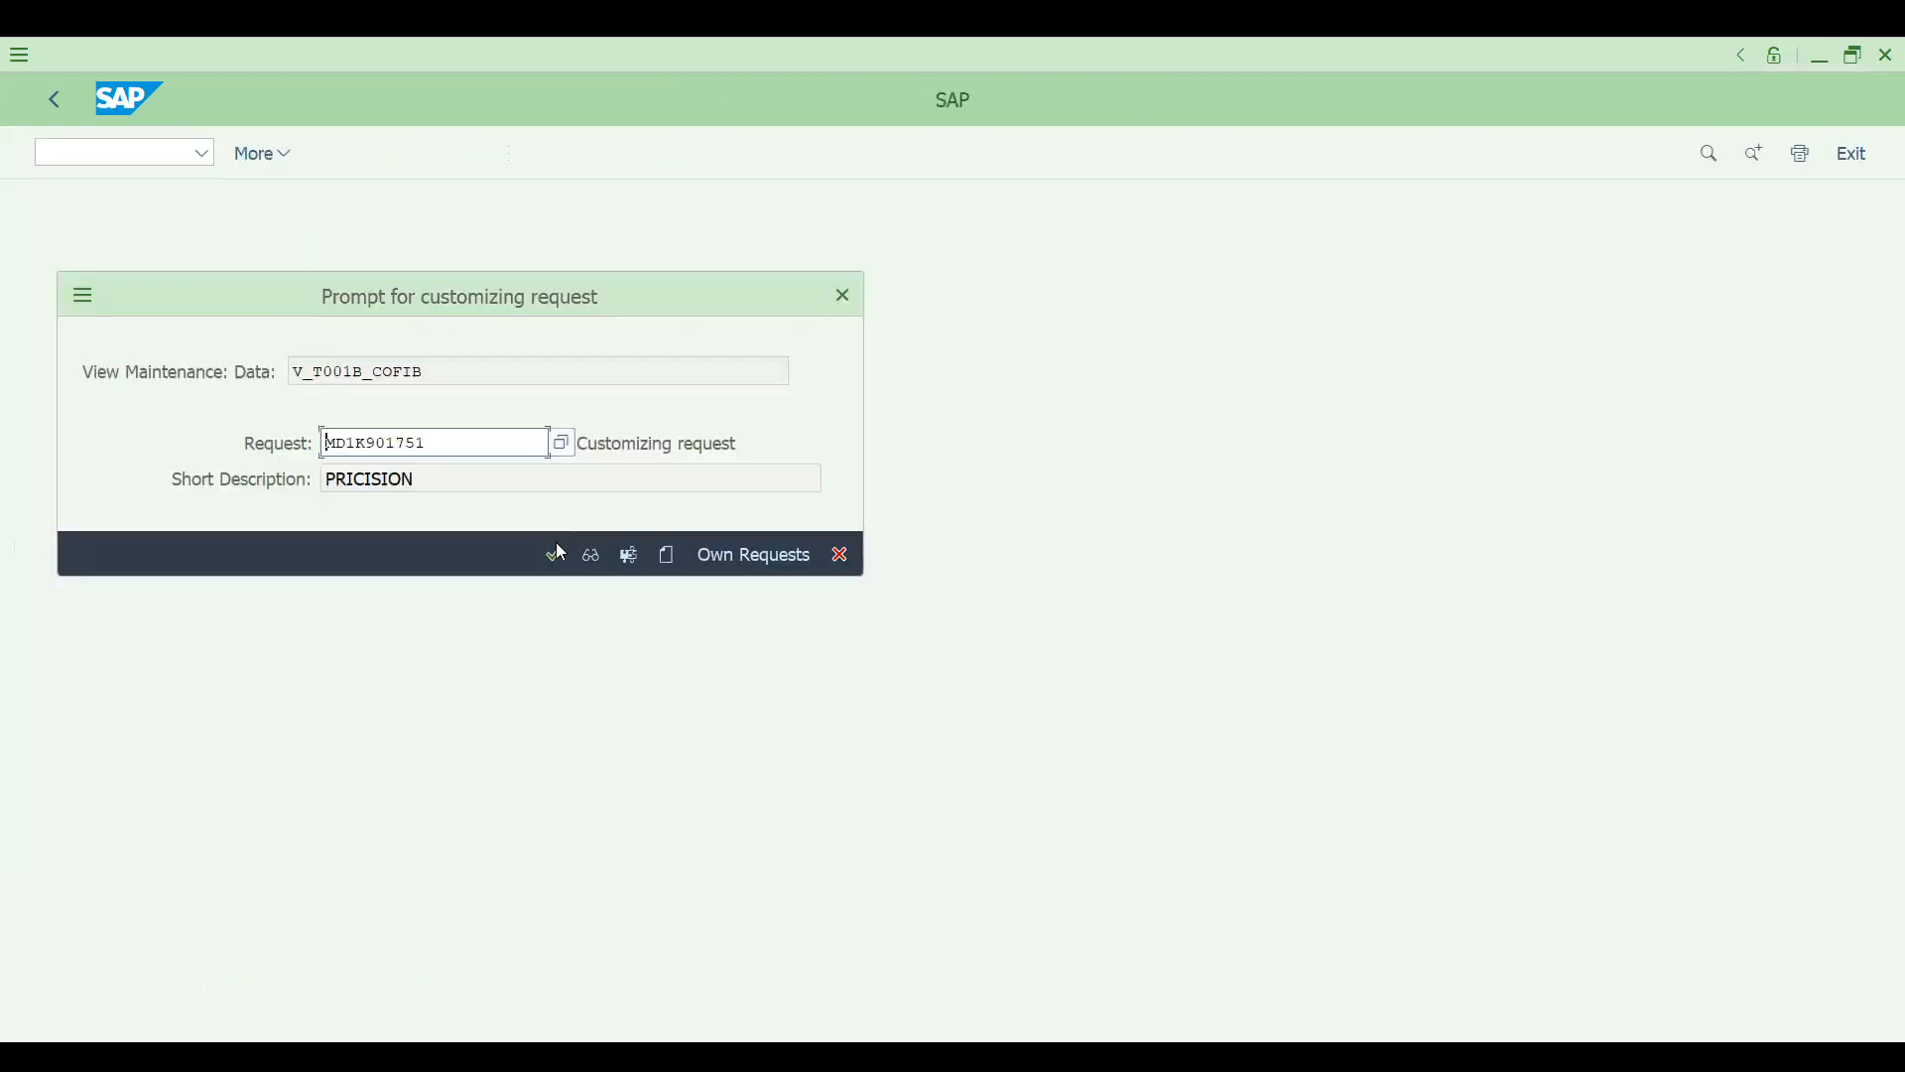
click(552, 559)
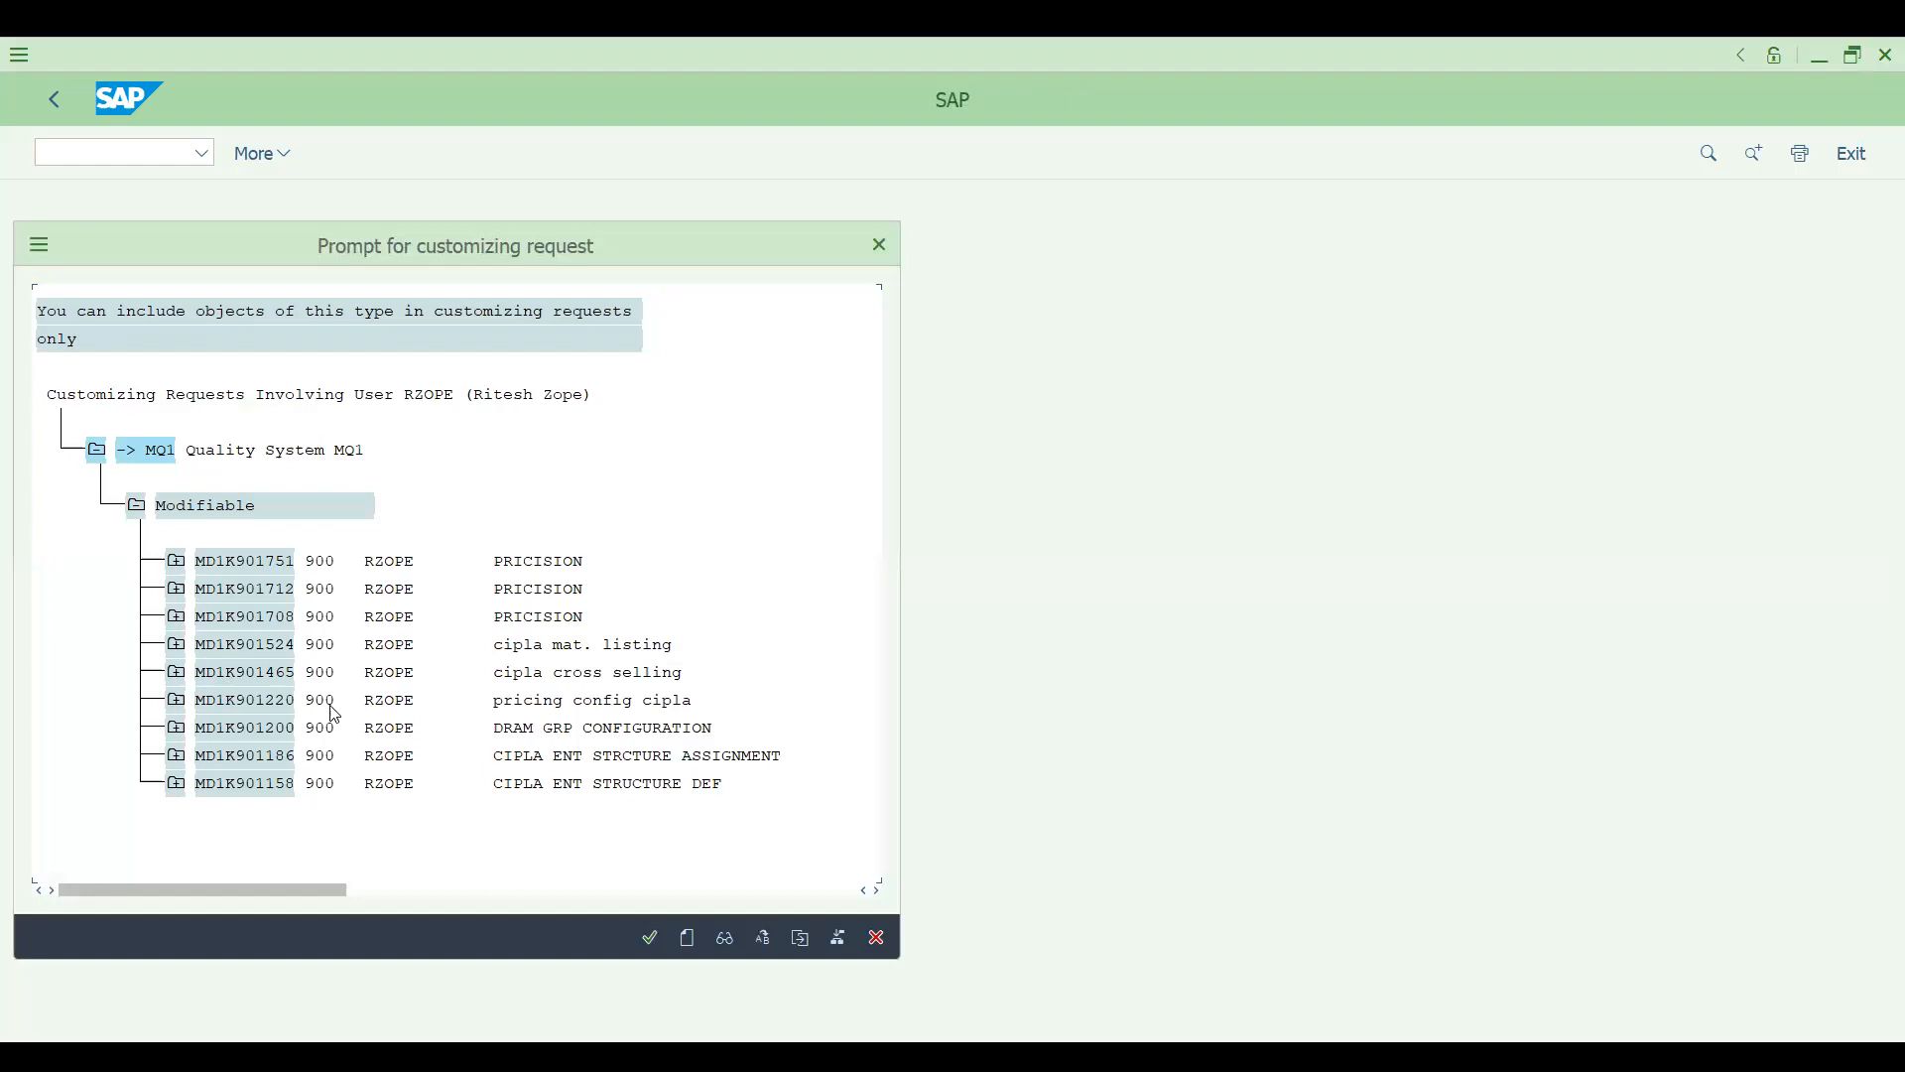
click(248, 730)
double_click(209, 731)
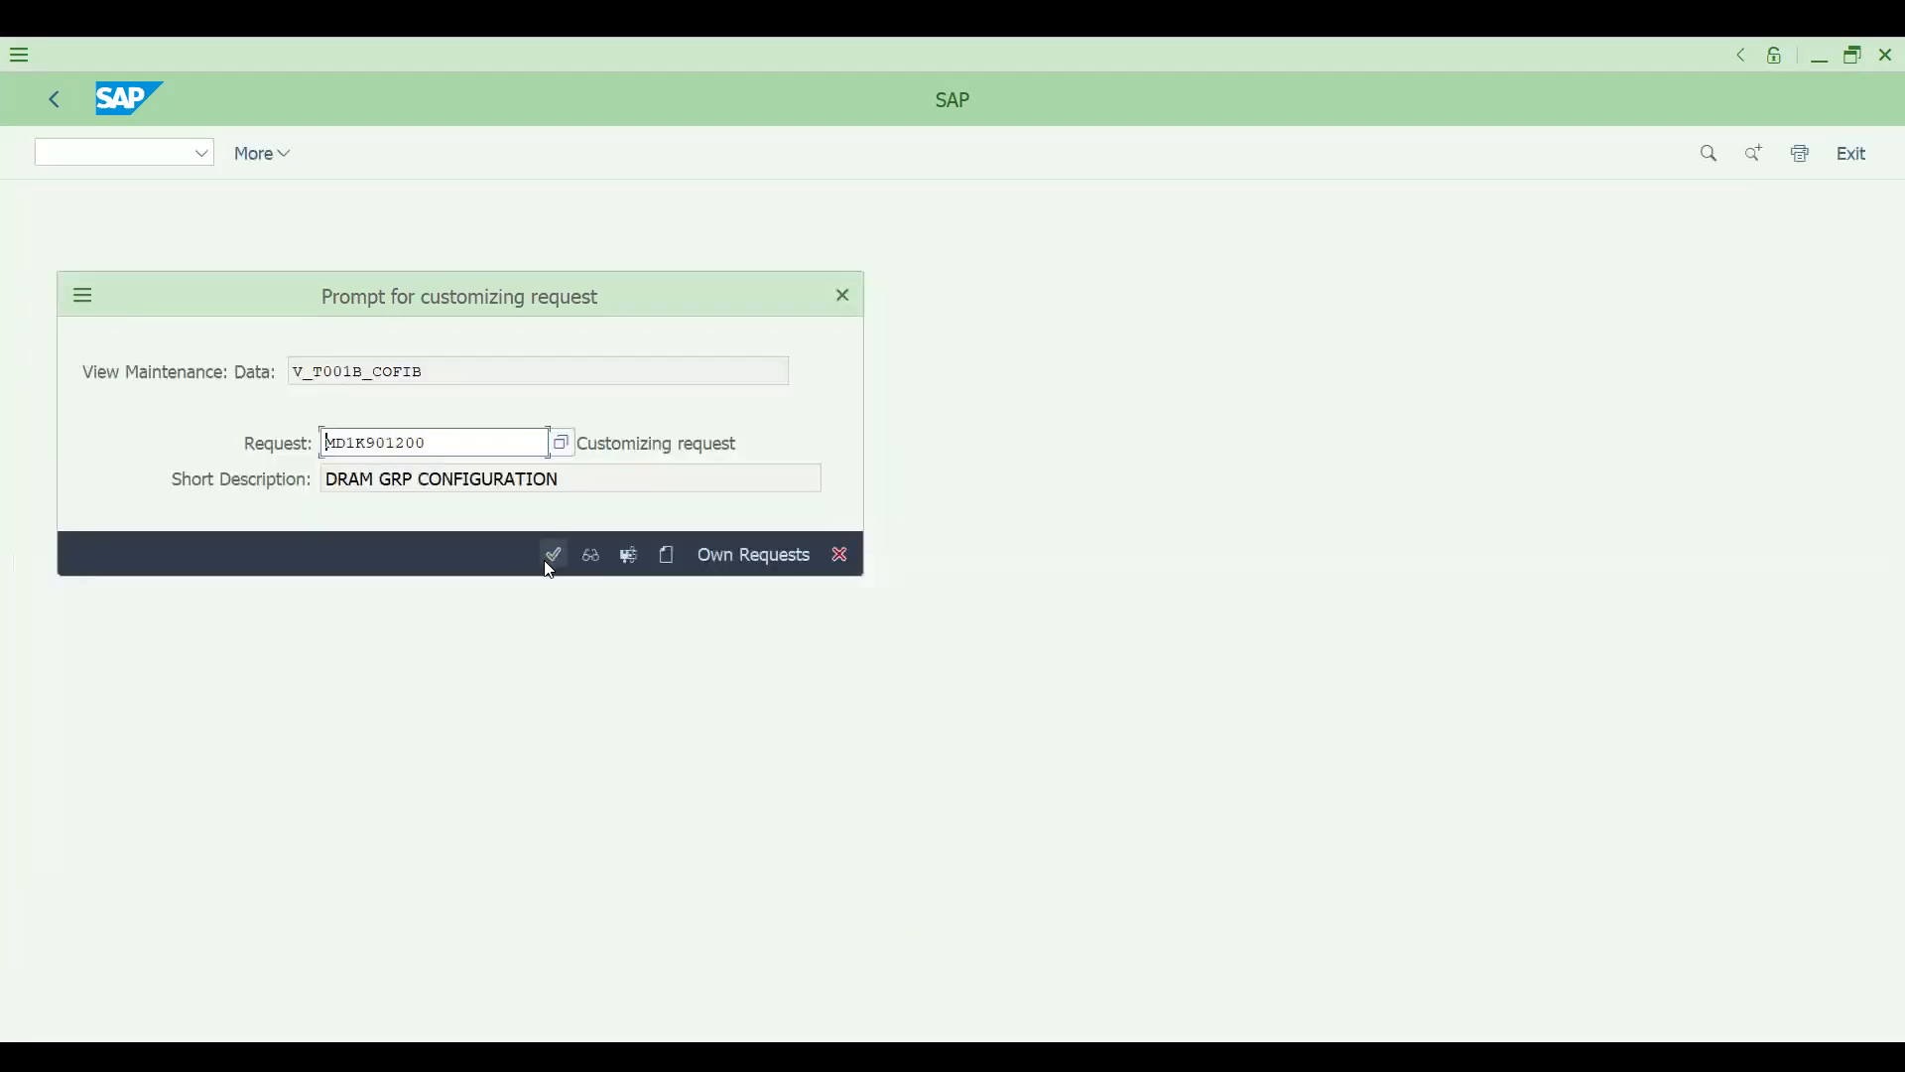
click(551, 562)
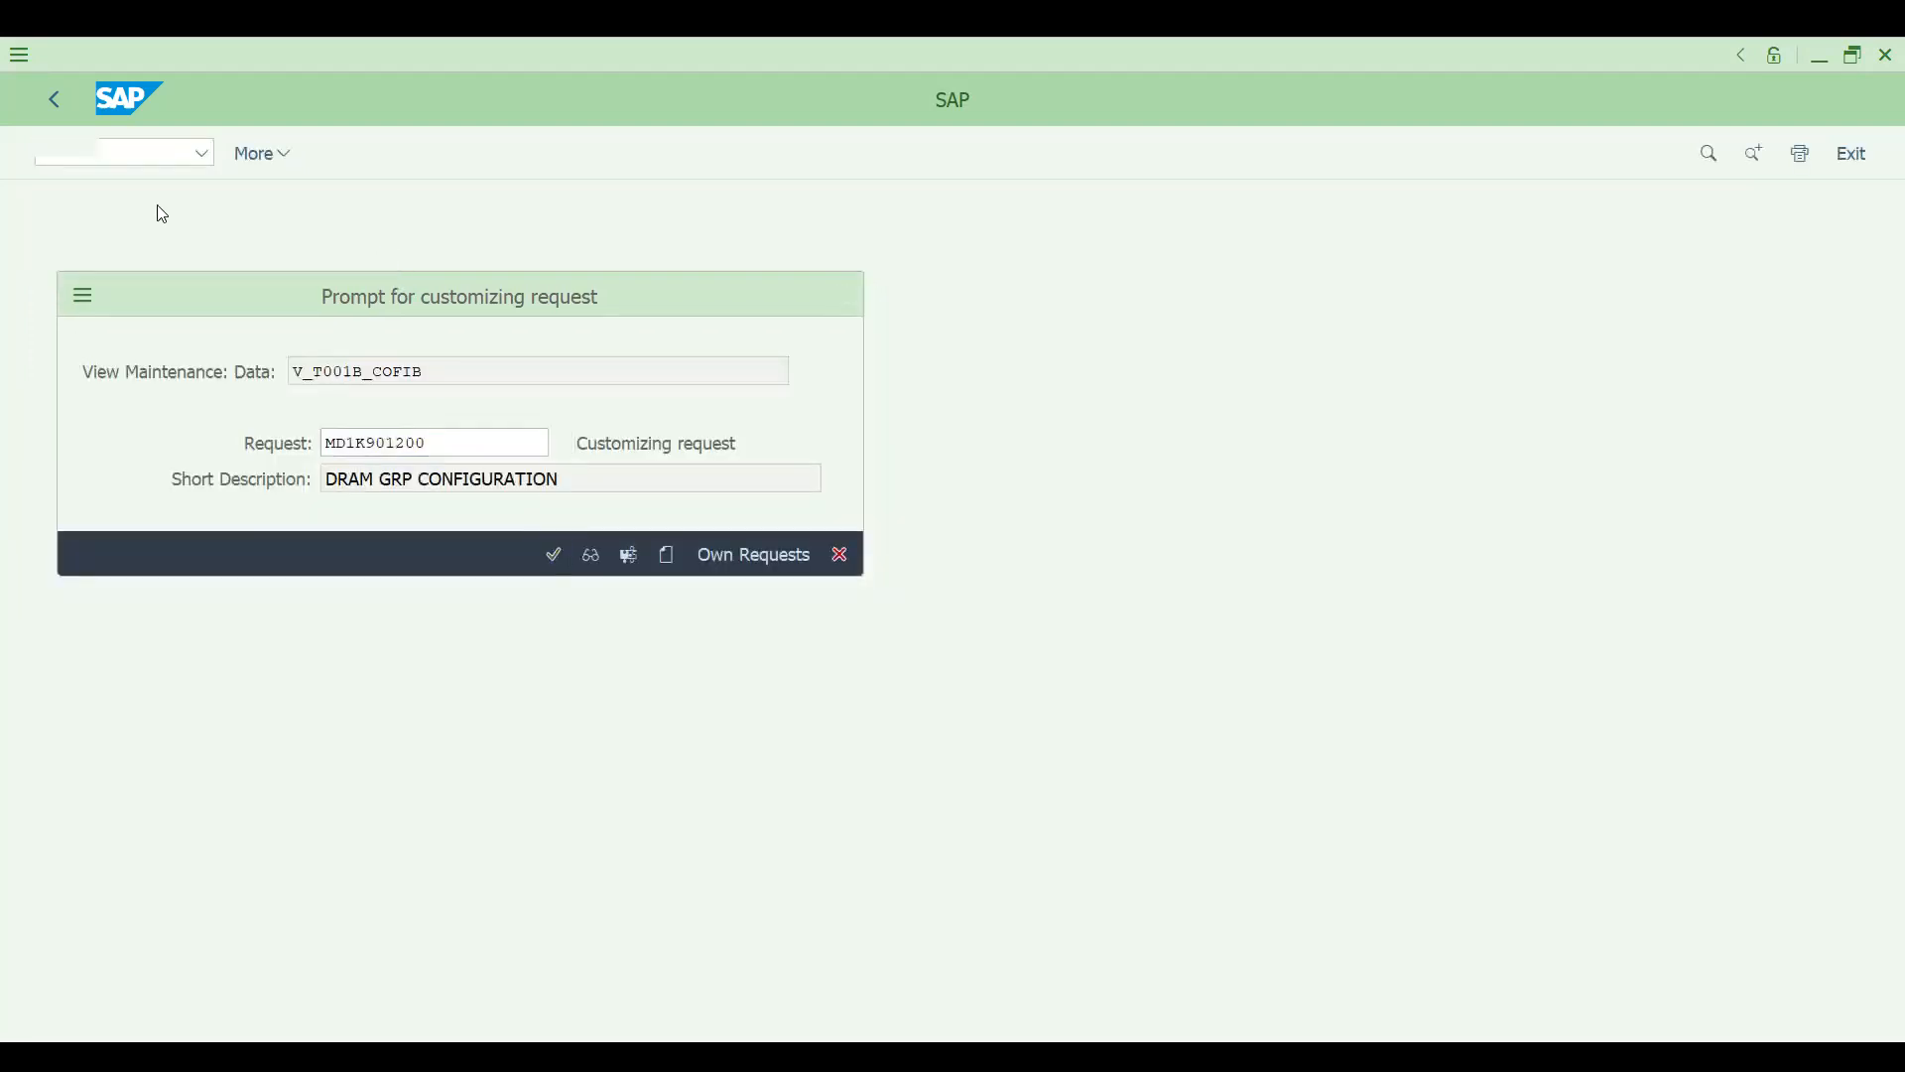
- Open the outbound delivery in transaction VL02N and post its goods issue
click(107, 157)
text(/NV)
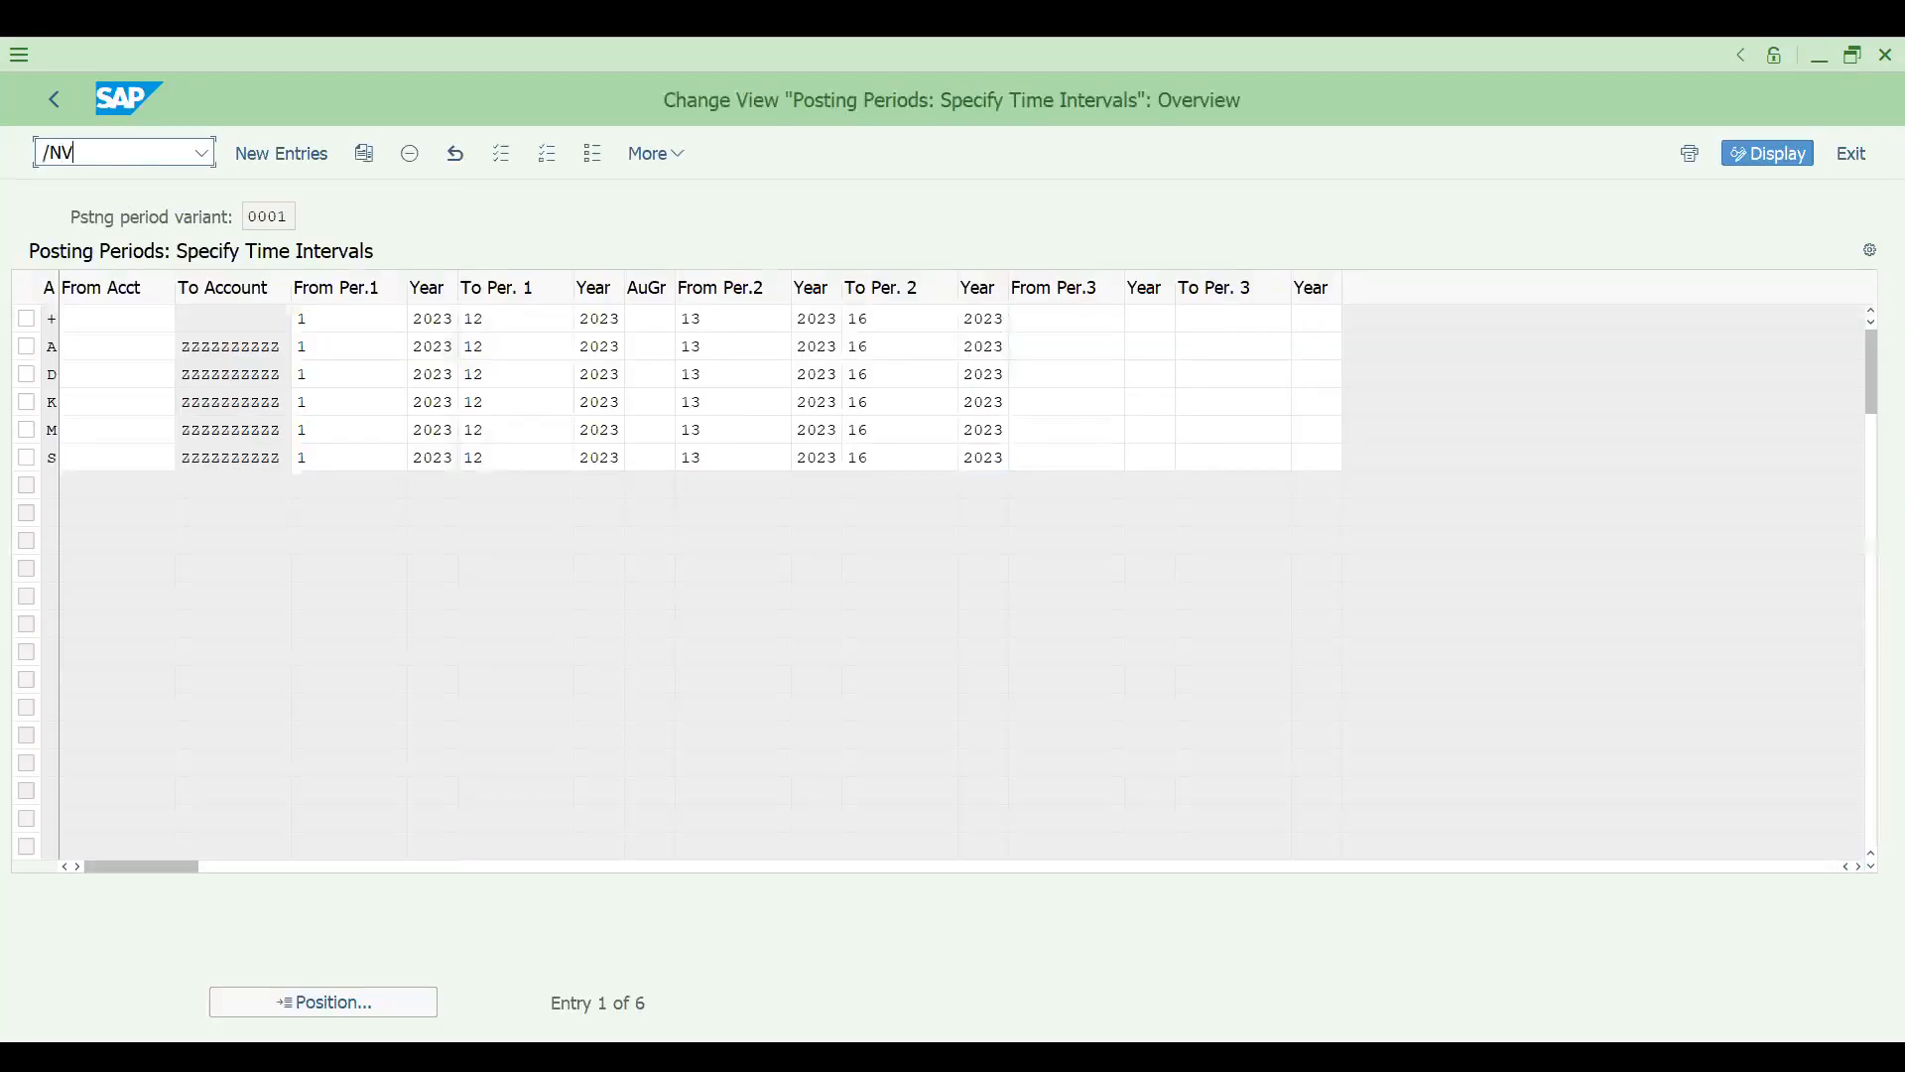
text(L02N)
key(Return)
key(Return)
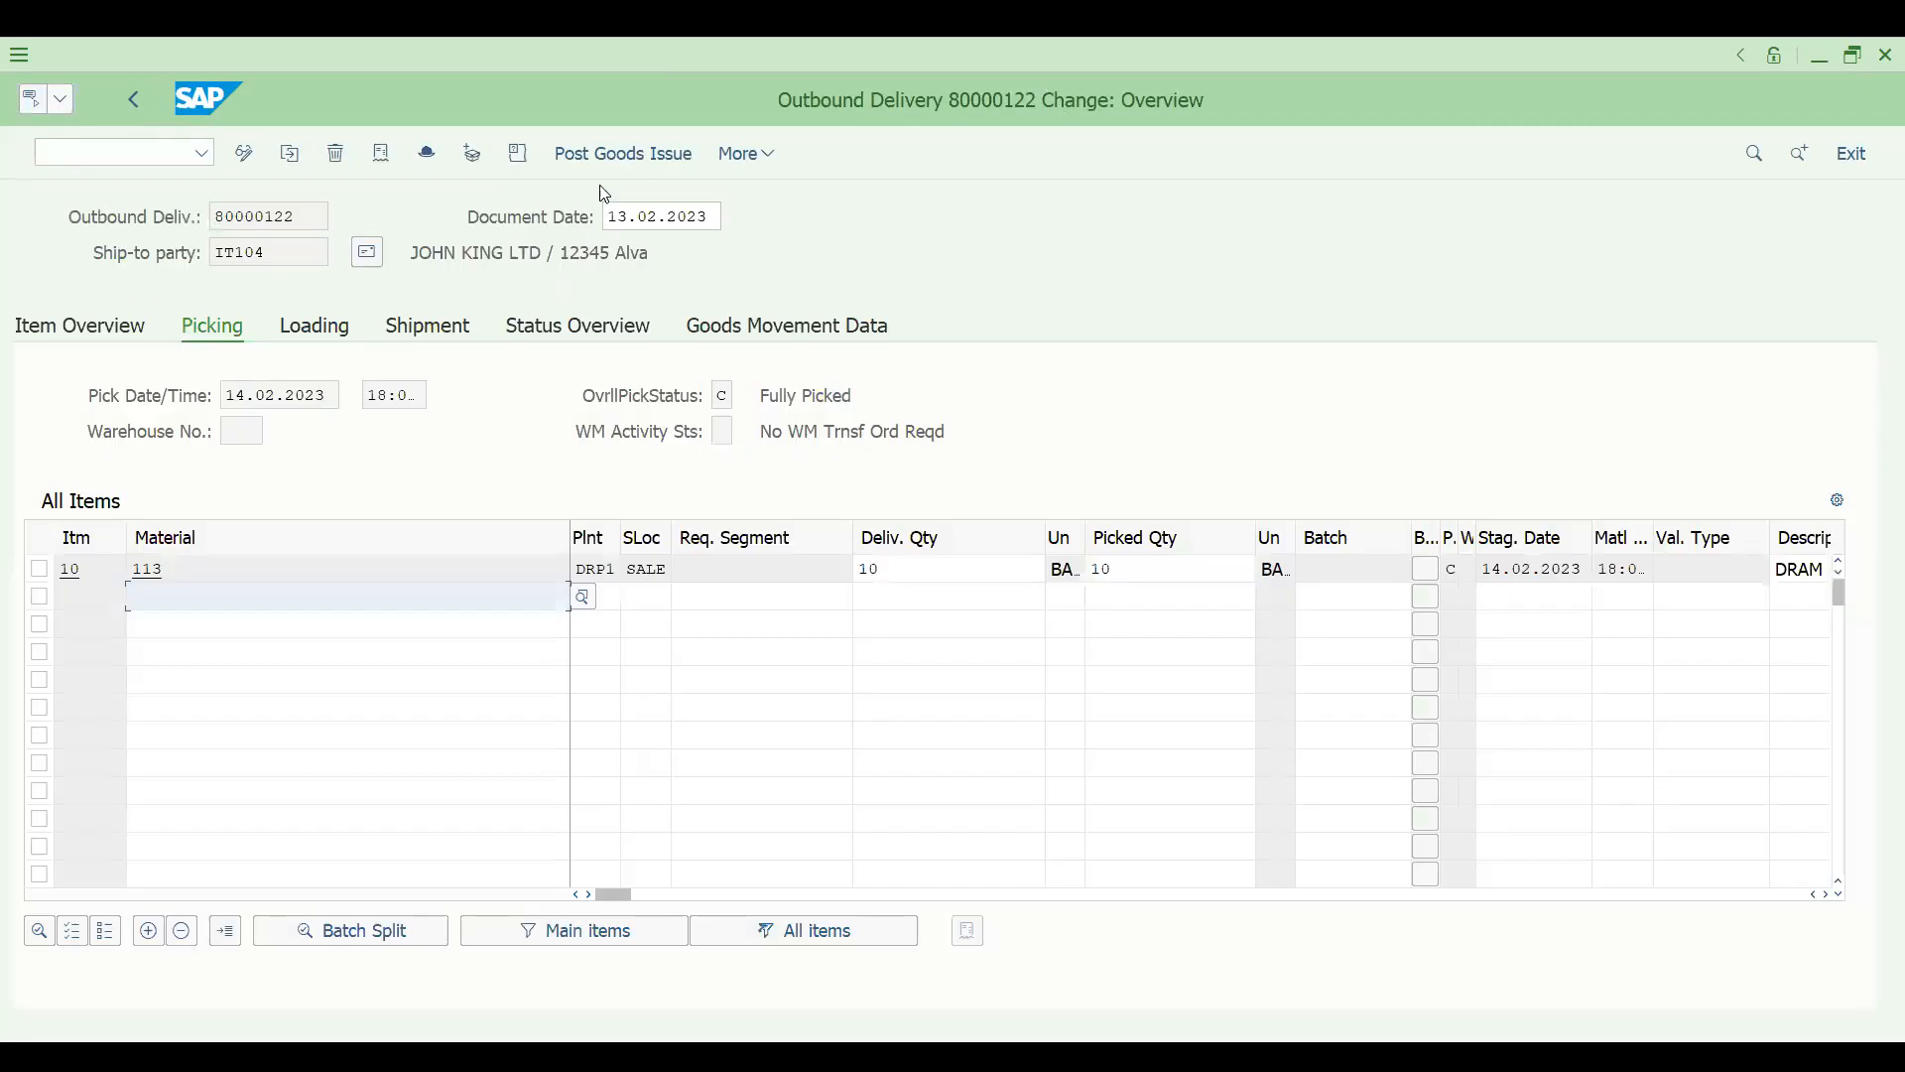
click(616, 156)
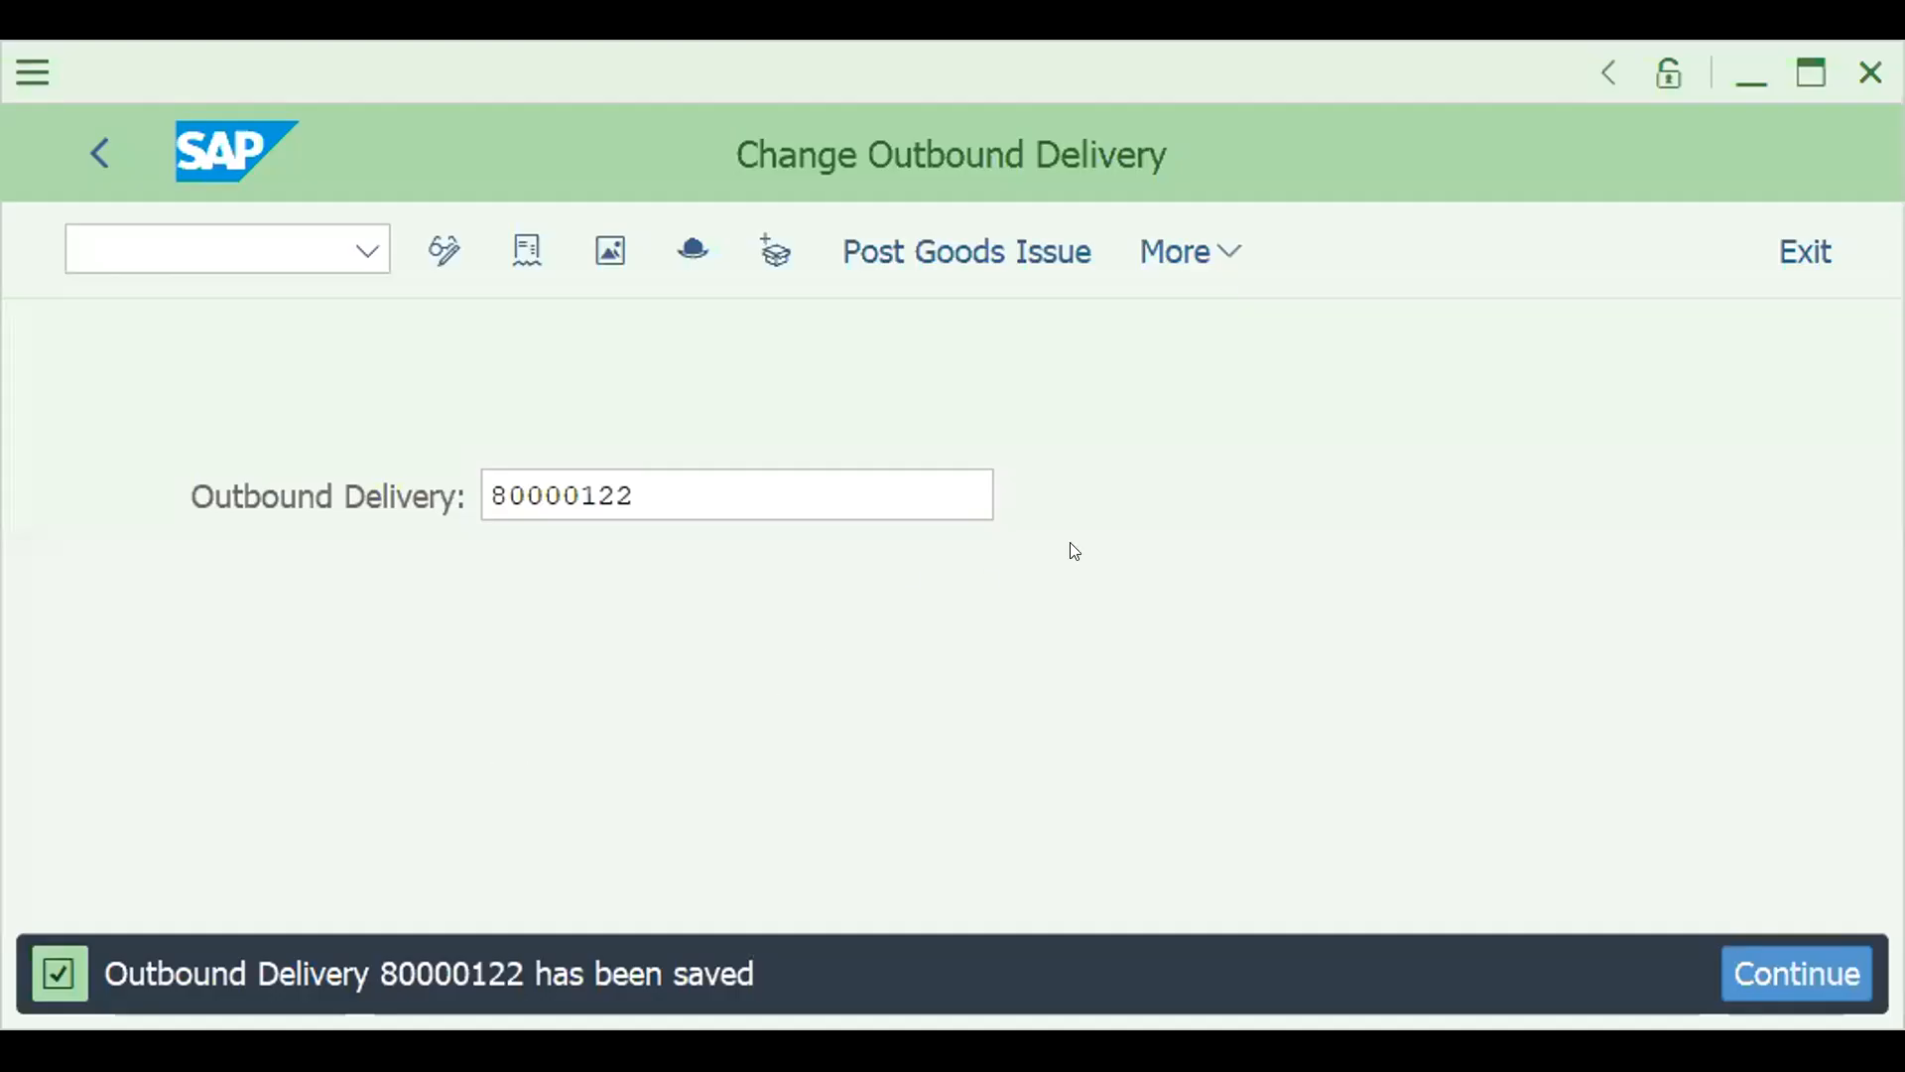
- Create an F2 invoice for the outbound delivery in transaction VF01 and save it
click(1814, 74)
text(/NVL02N)
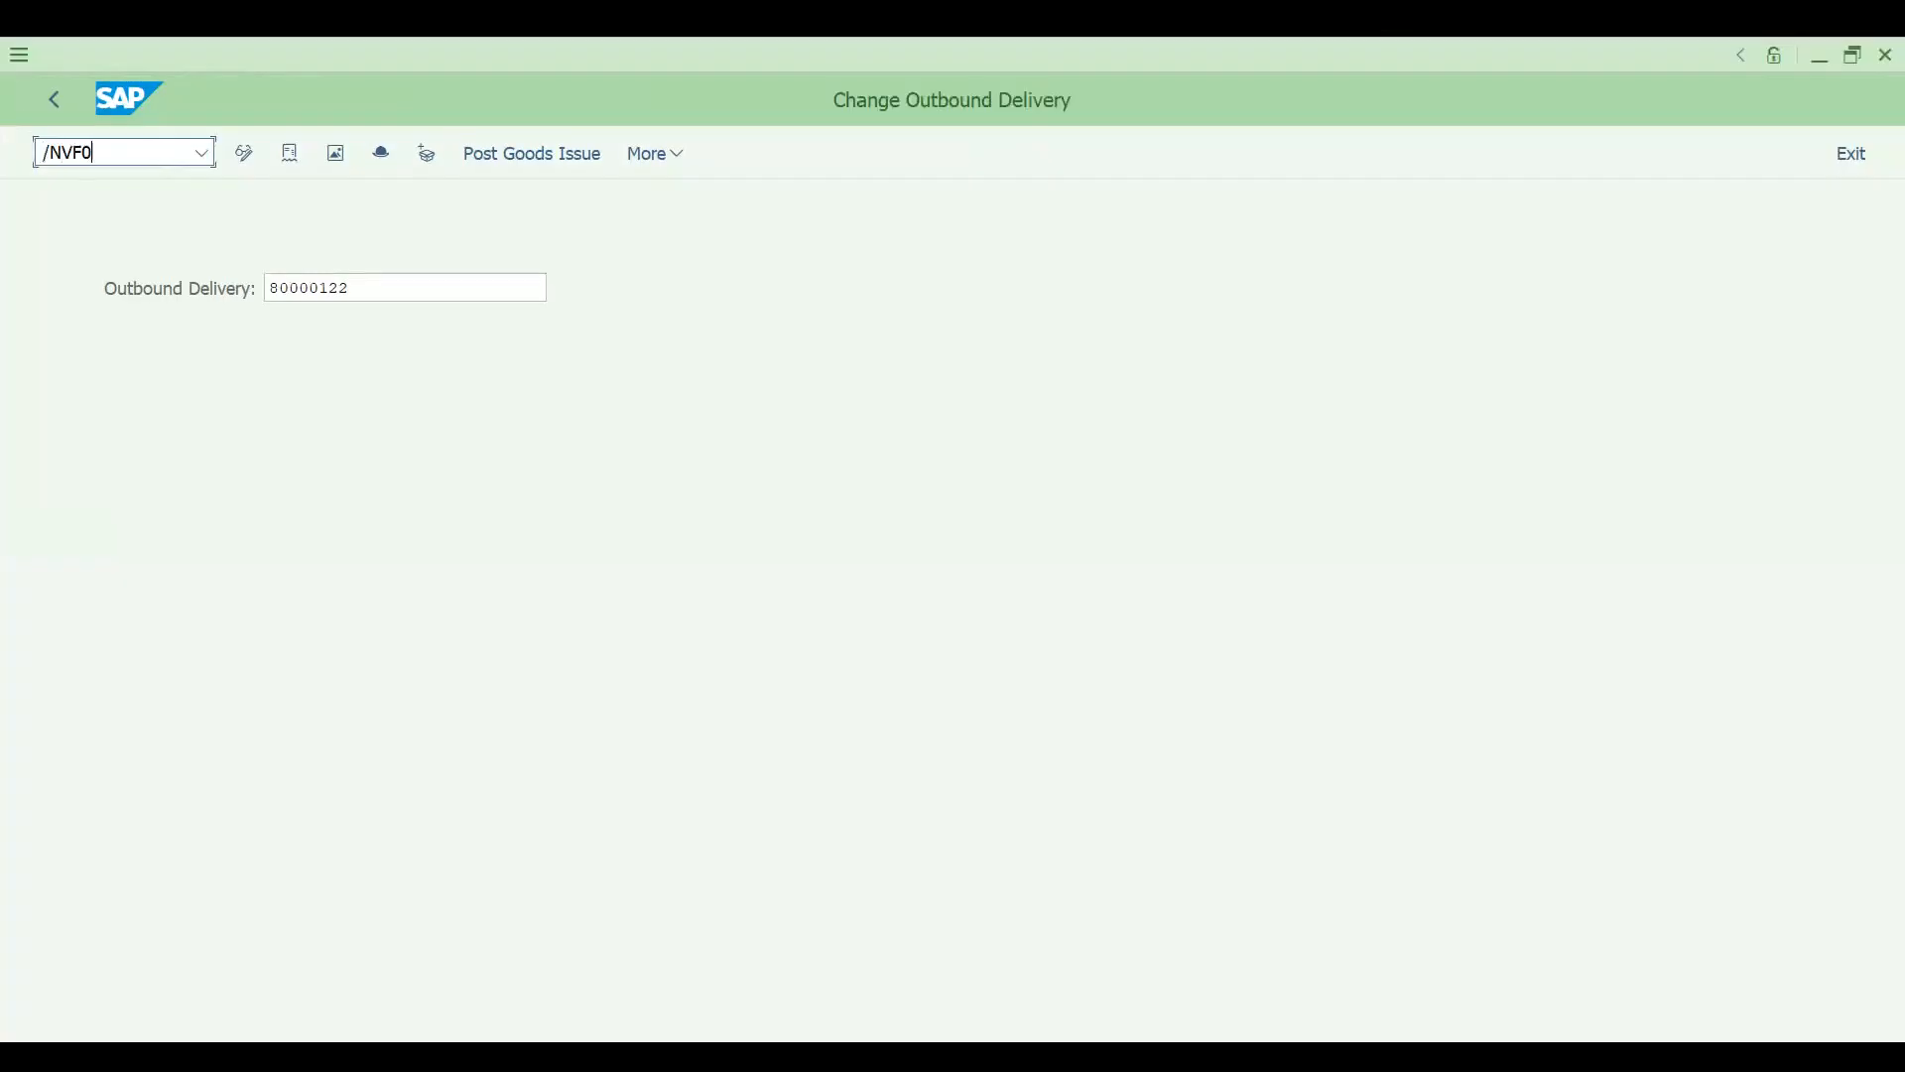
key(Return)
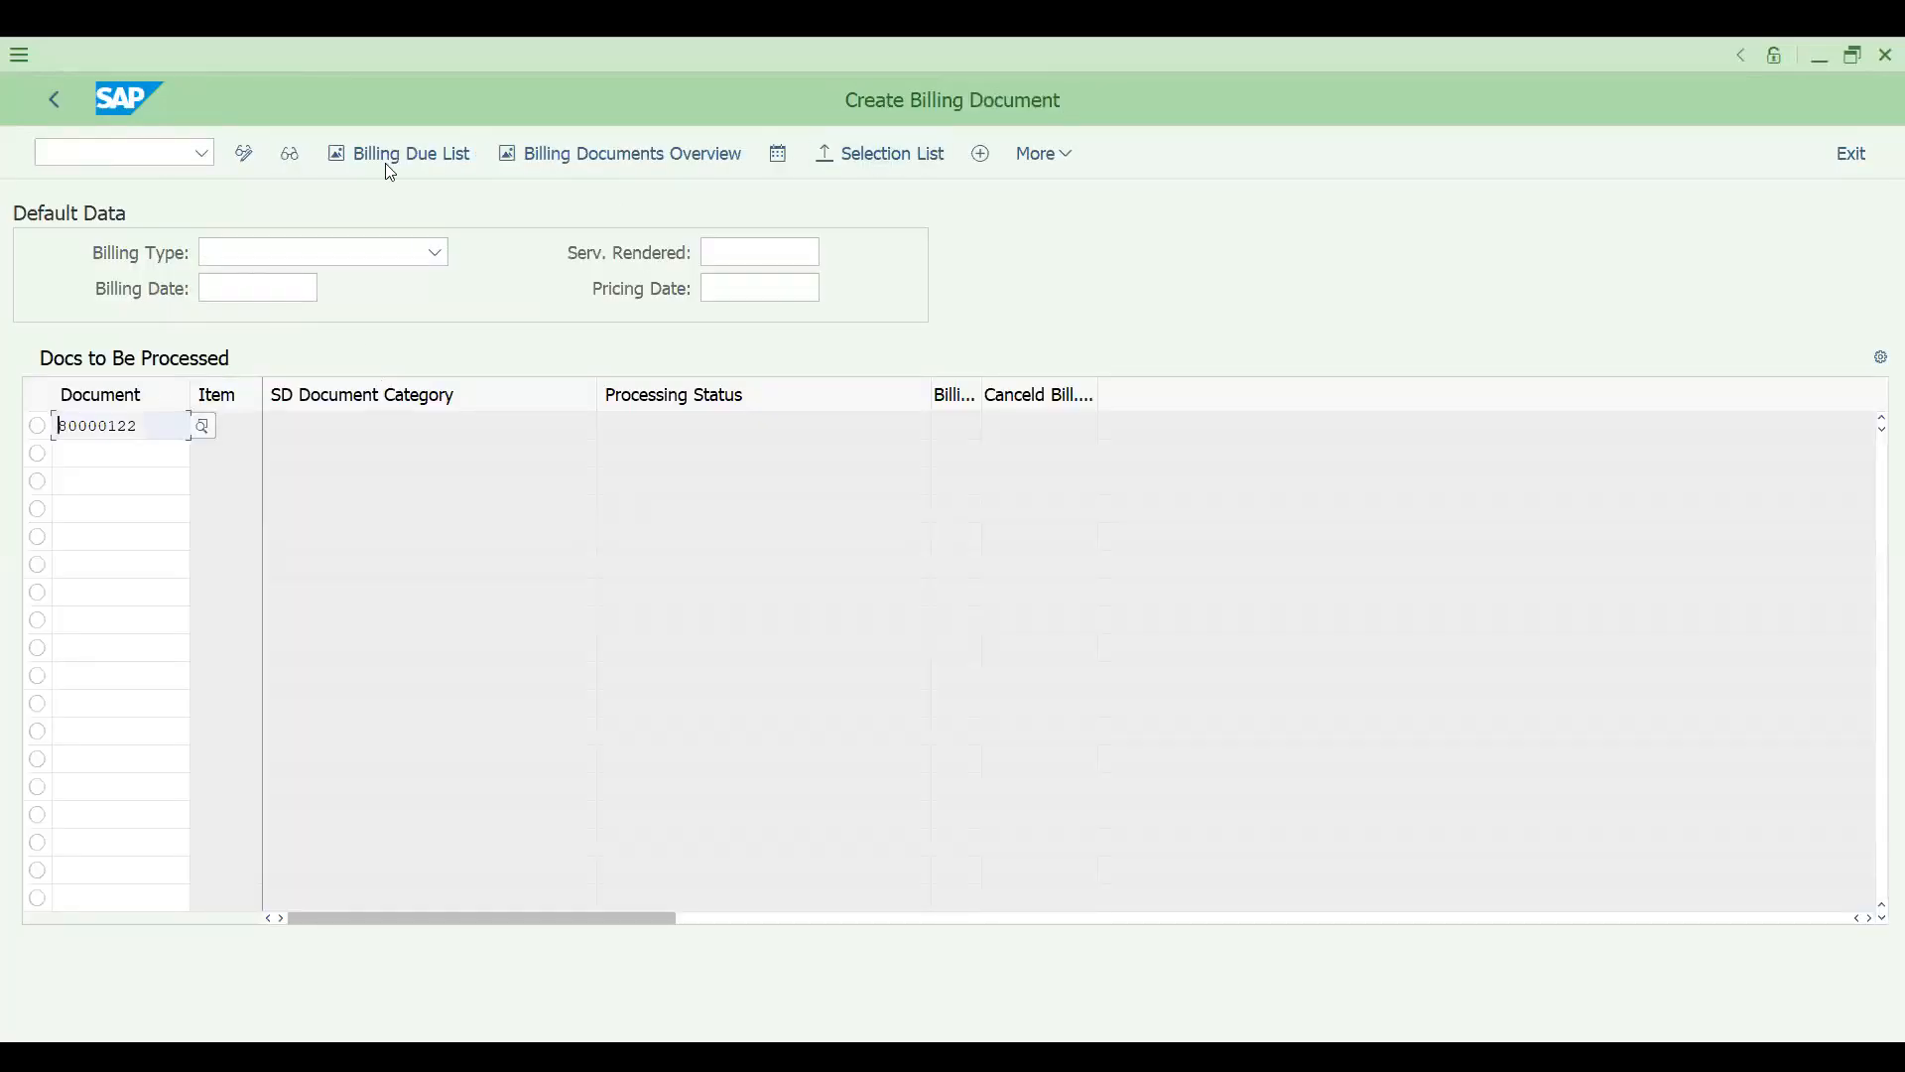
click(805, 241)
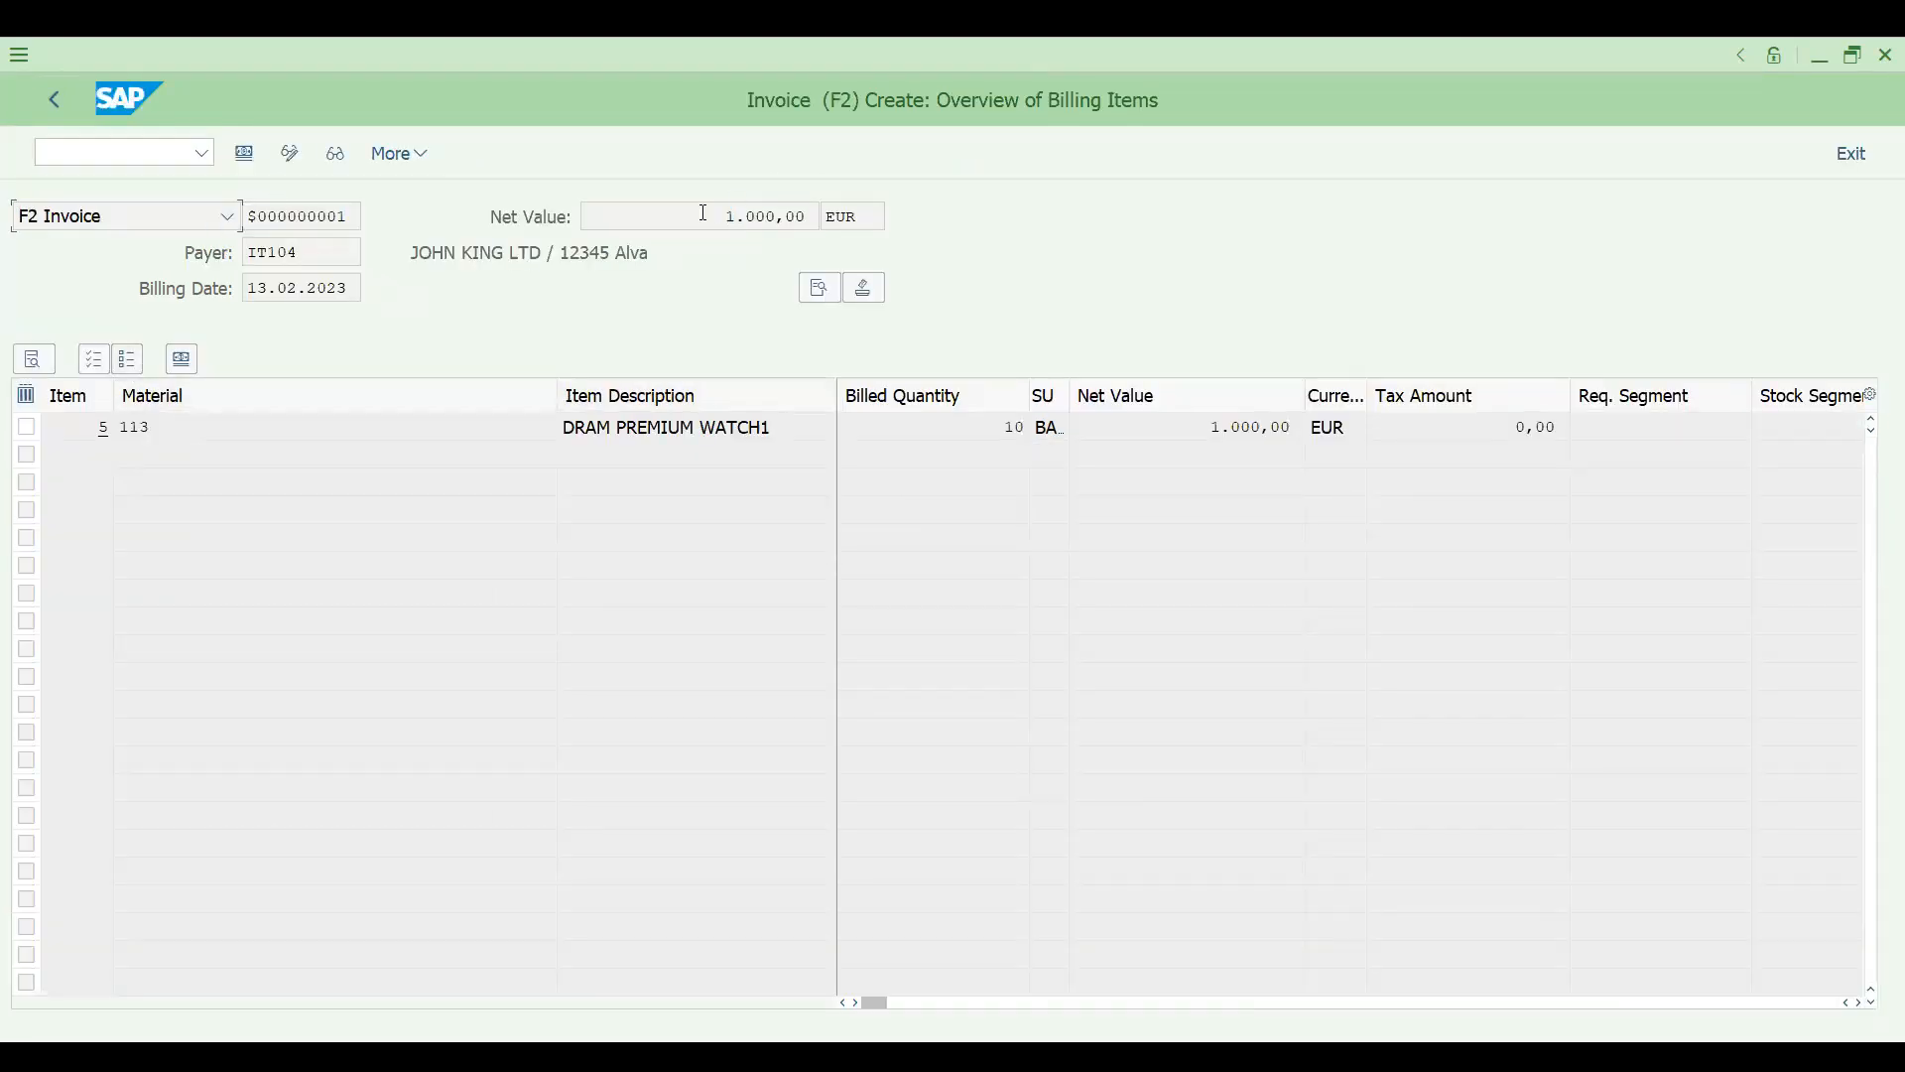
double_click(704, 216)
key(ctrl+s)
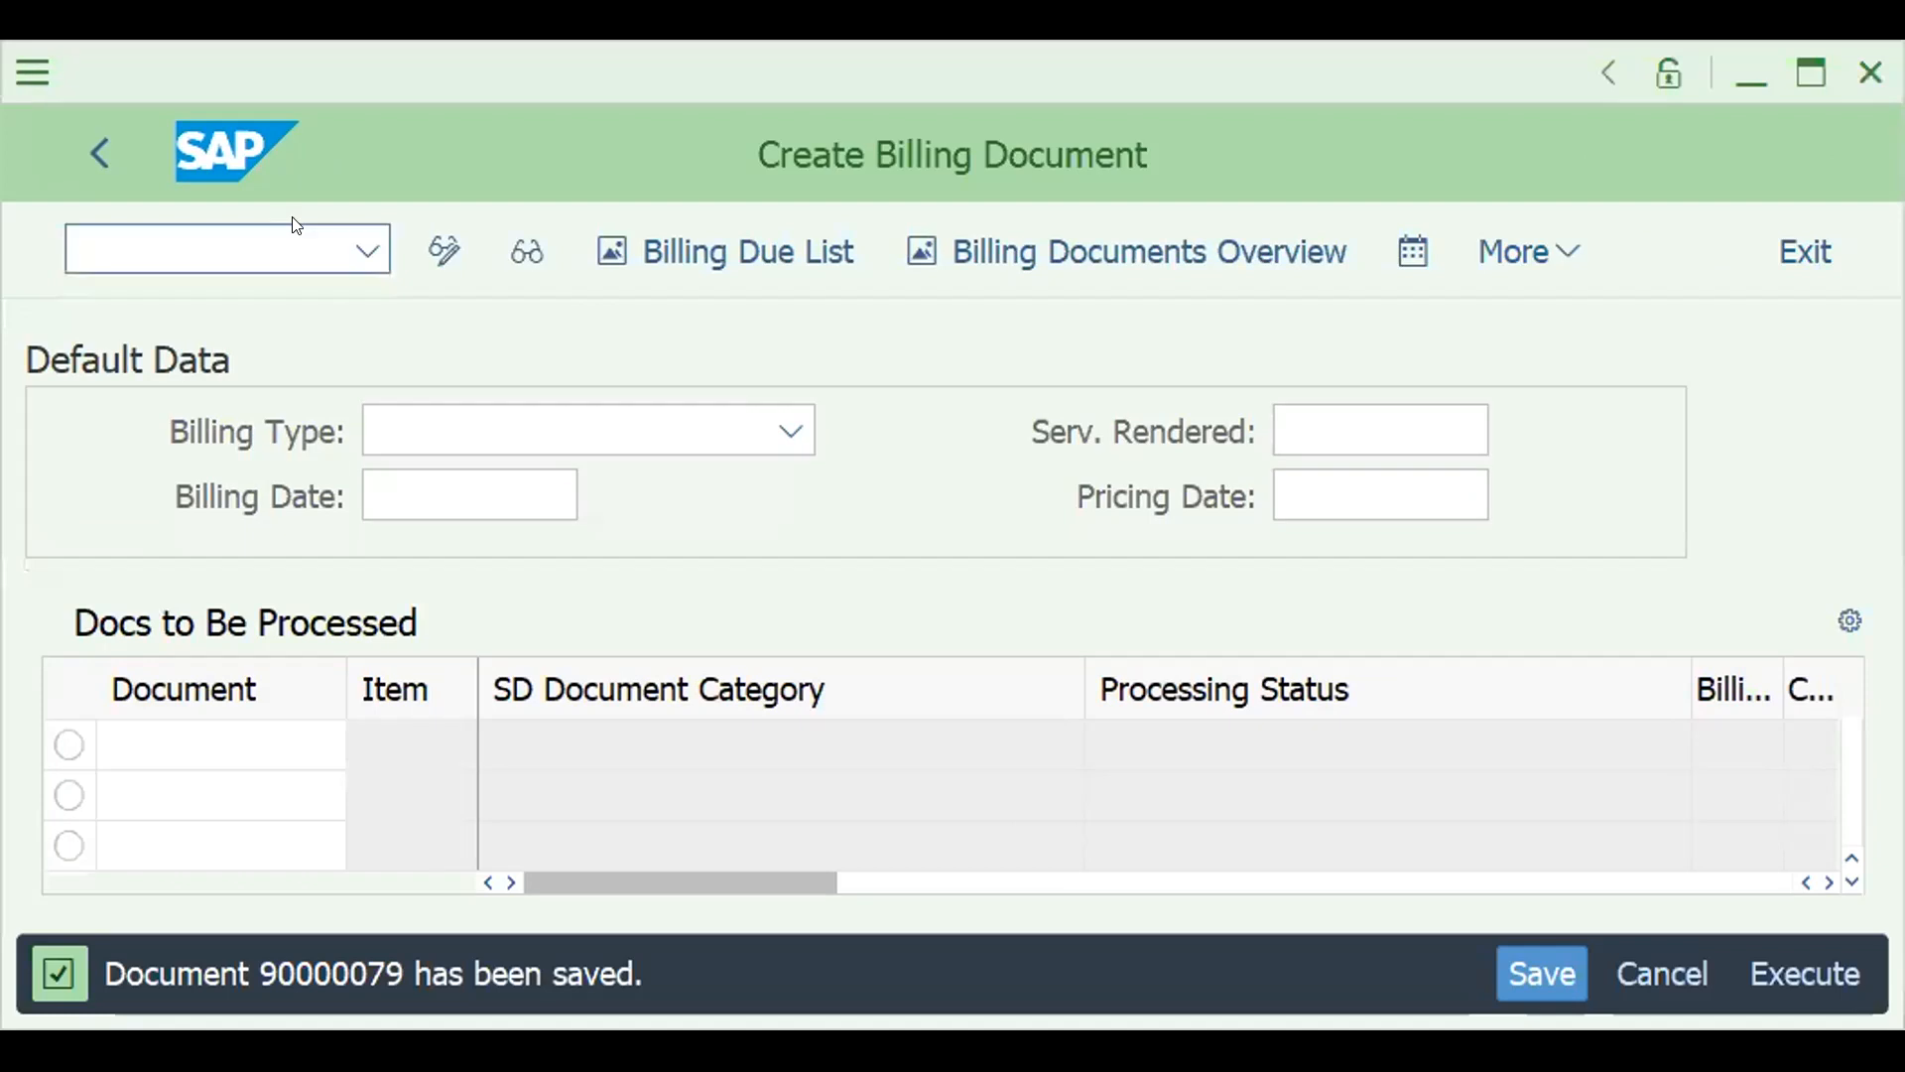
- Open the saved billing document in transaction VF03 and display its accounting document
click(196, 232)
text(/NVF0)
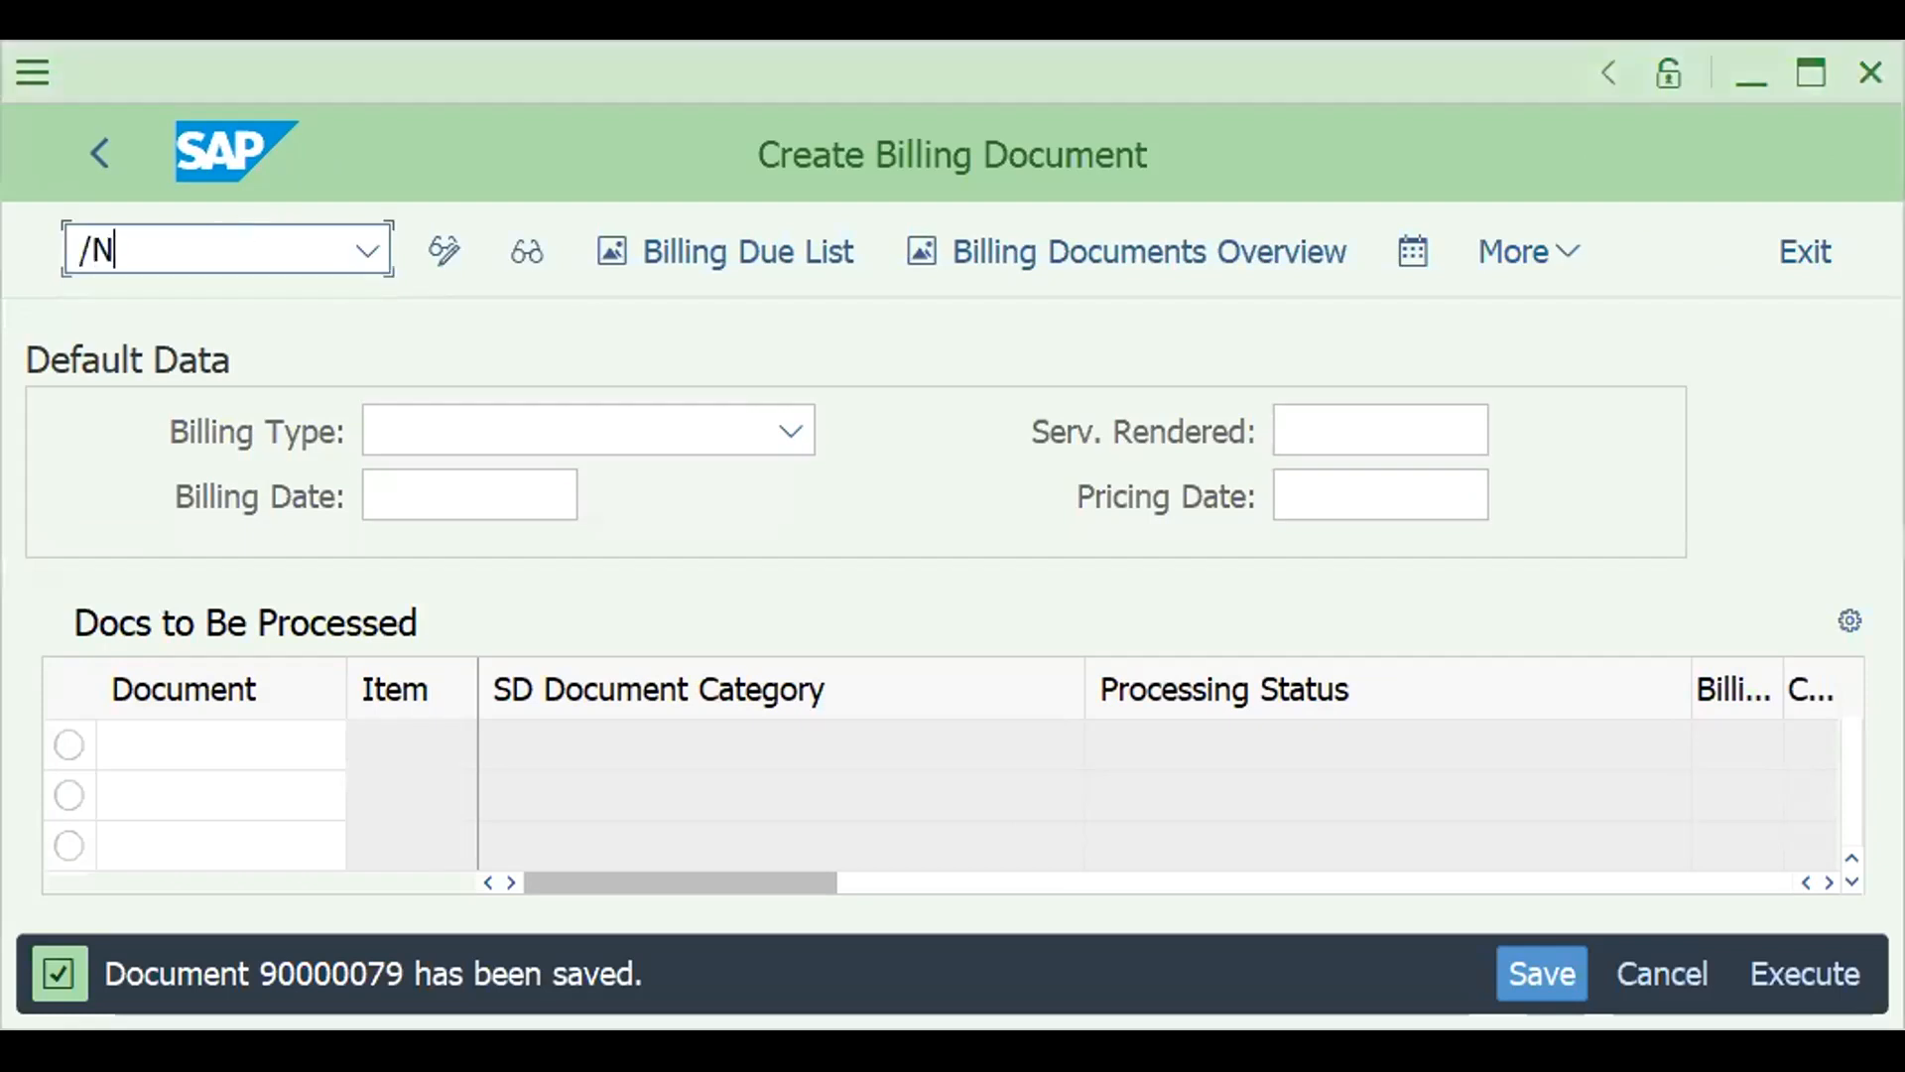
text(3)
key(Return)
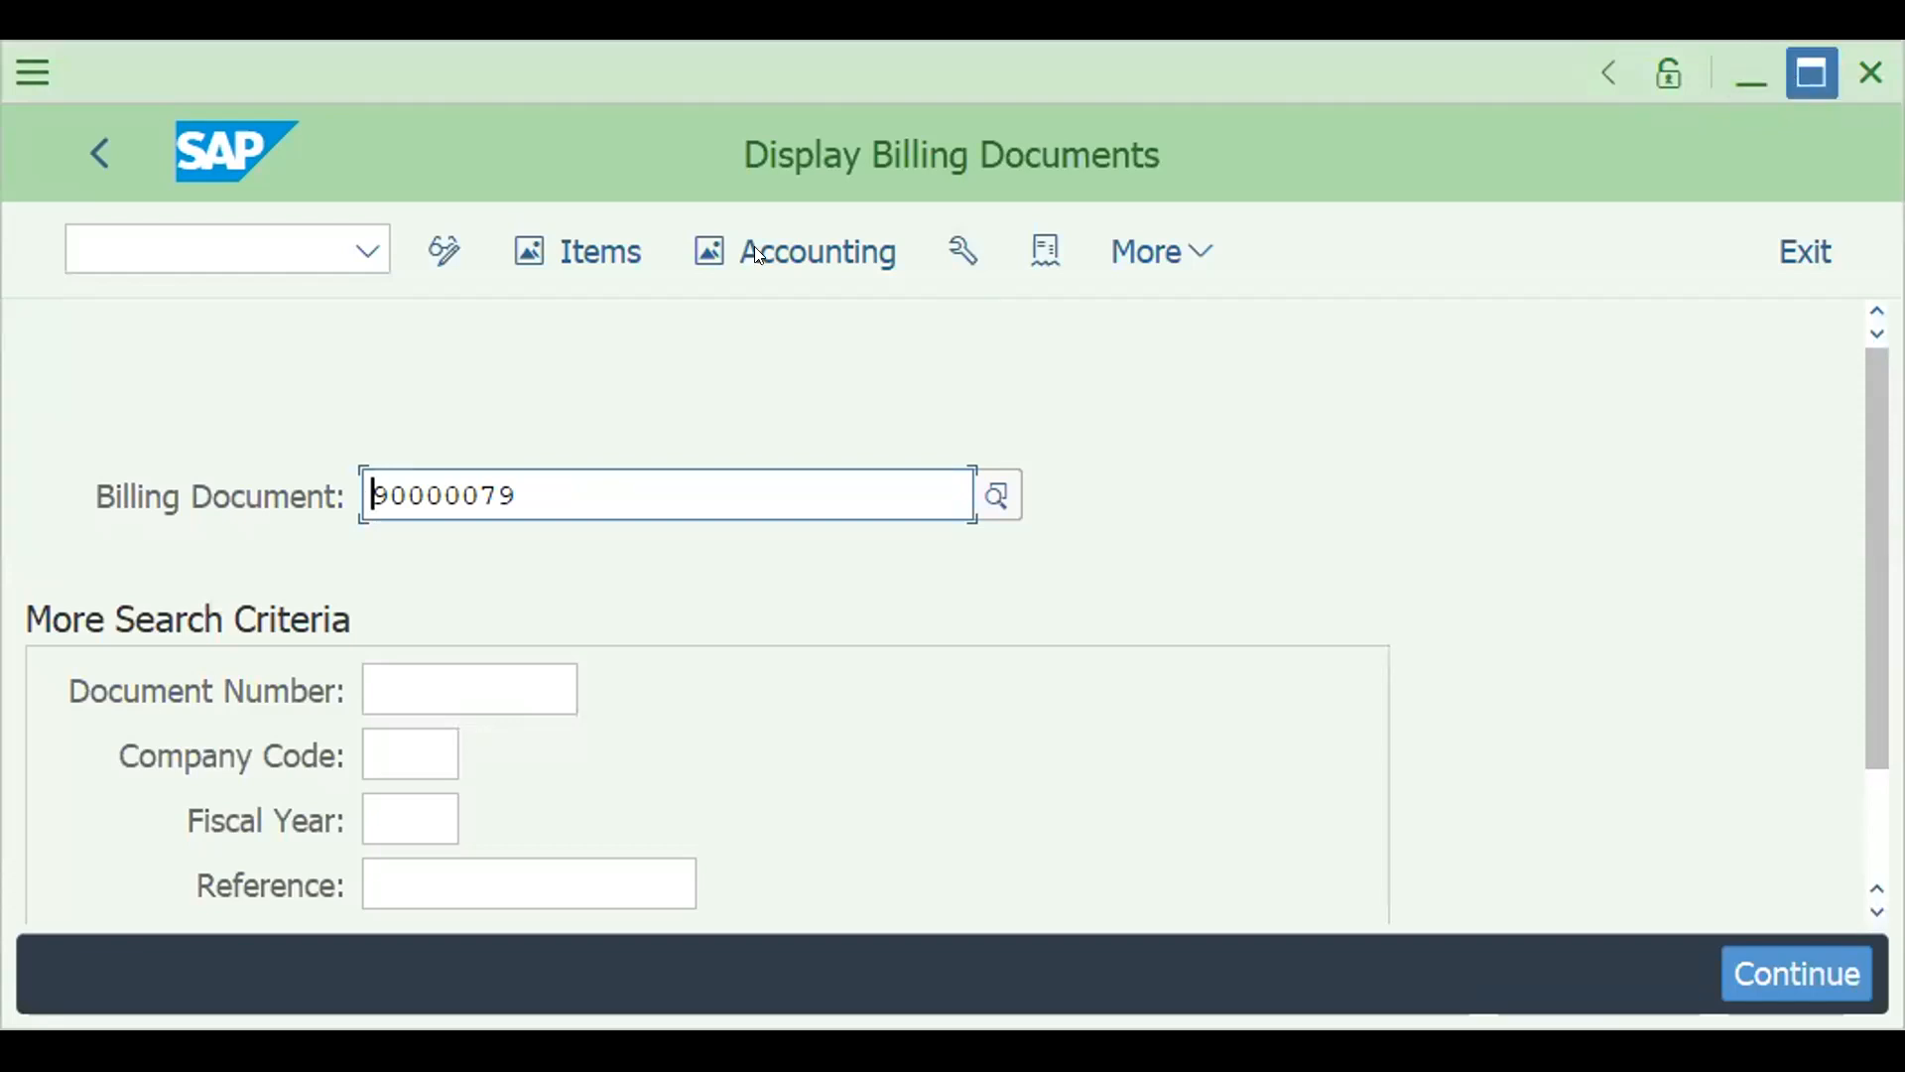
click(1794, 75)
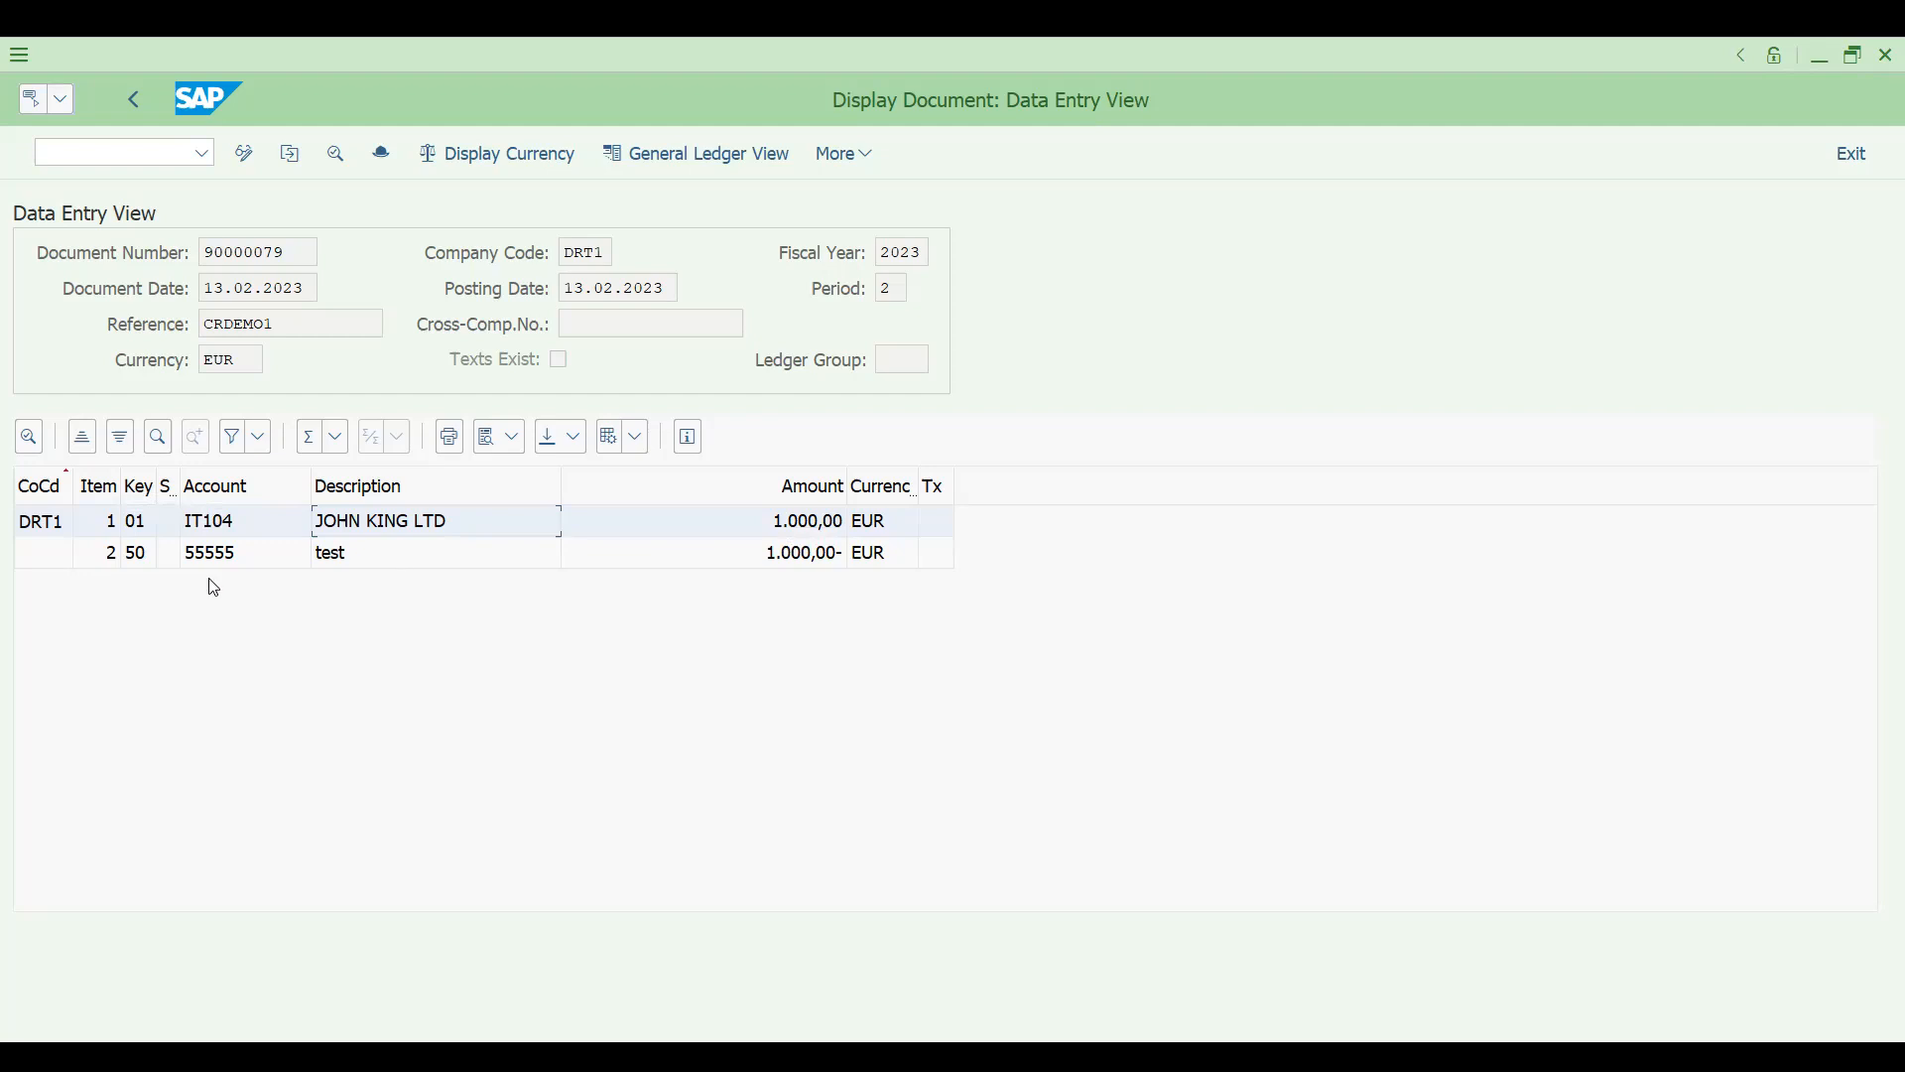
- Open transaction VA03 and display the document flow of the credit sales order
click(154, 148)
text(/nva03)
key(Return)
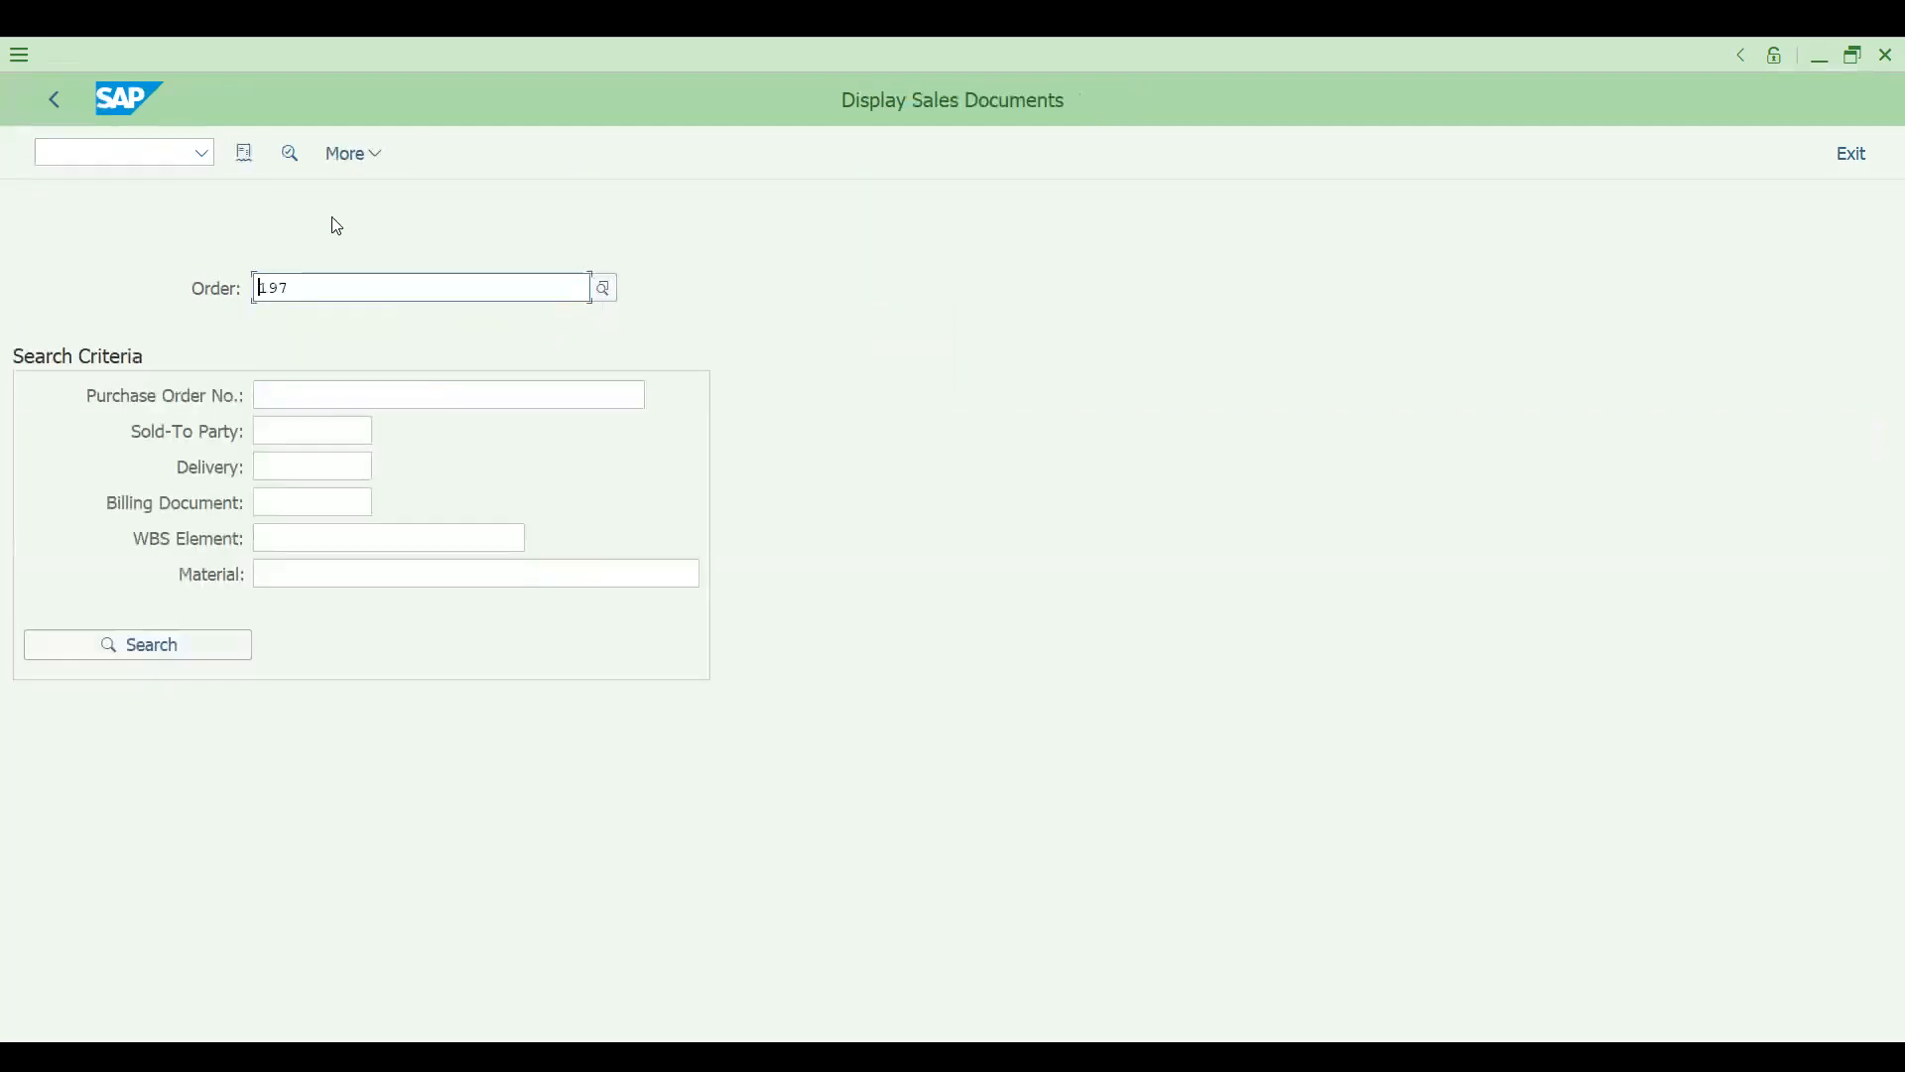
click(245, 155)
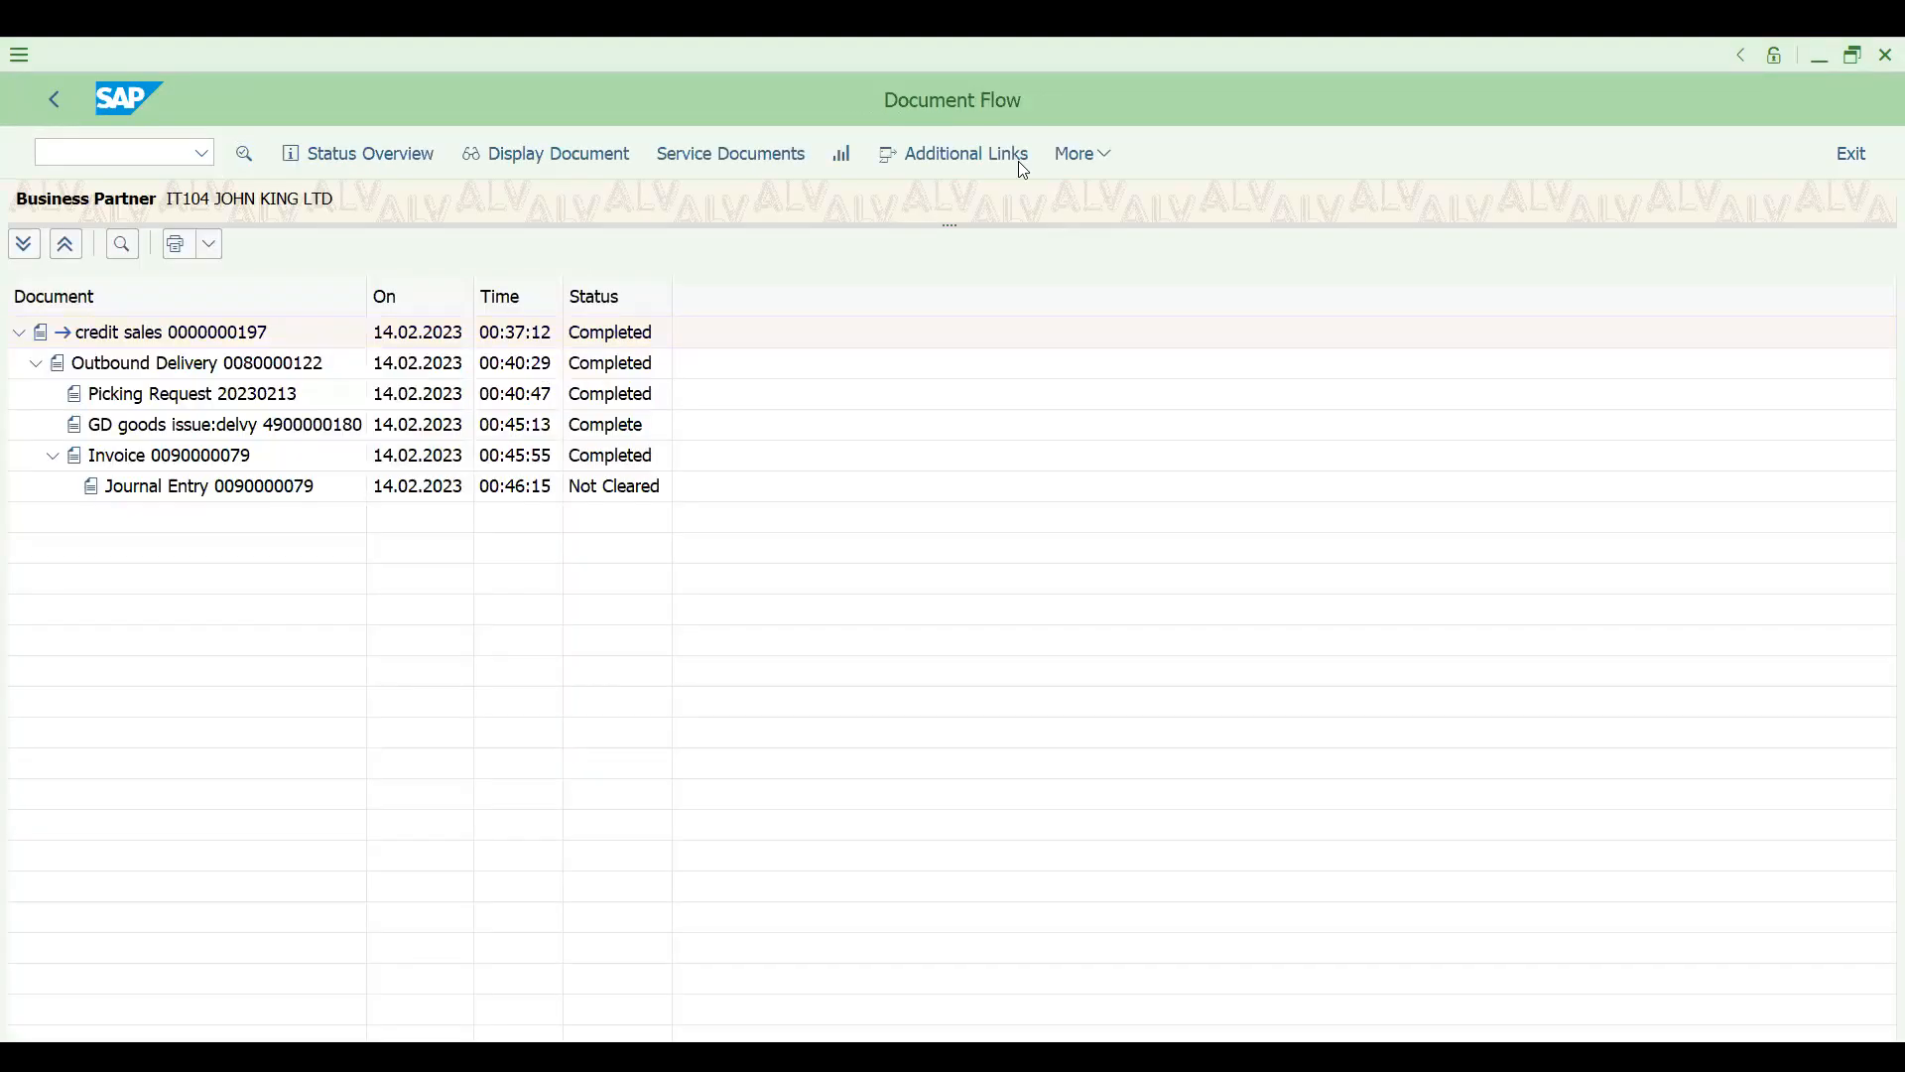
- Switch the document flow to item level with quantities and reference values, and examine the sales order item
click(1084, 153)
mouse_move(1108, 191)
mouse_move(1411, 190)
click(1600, 228)
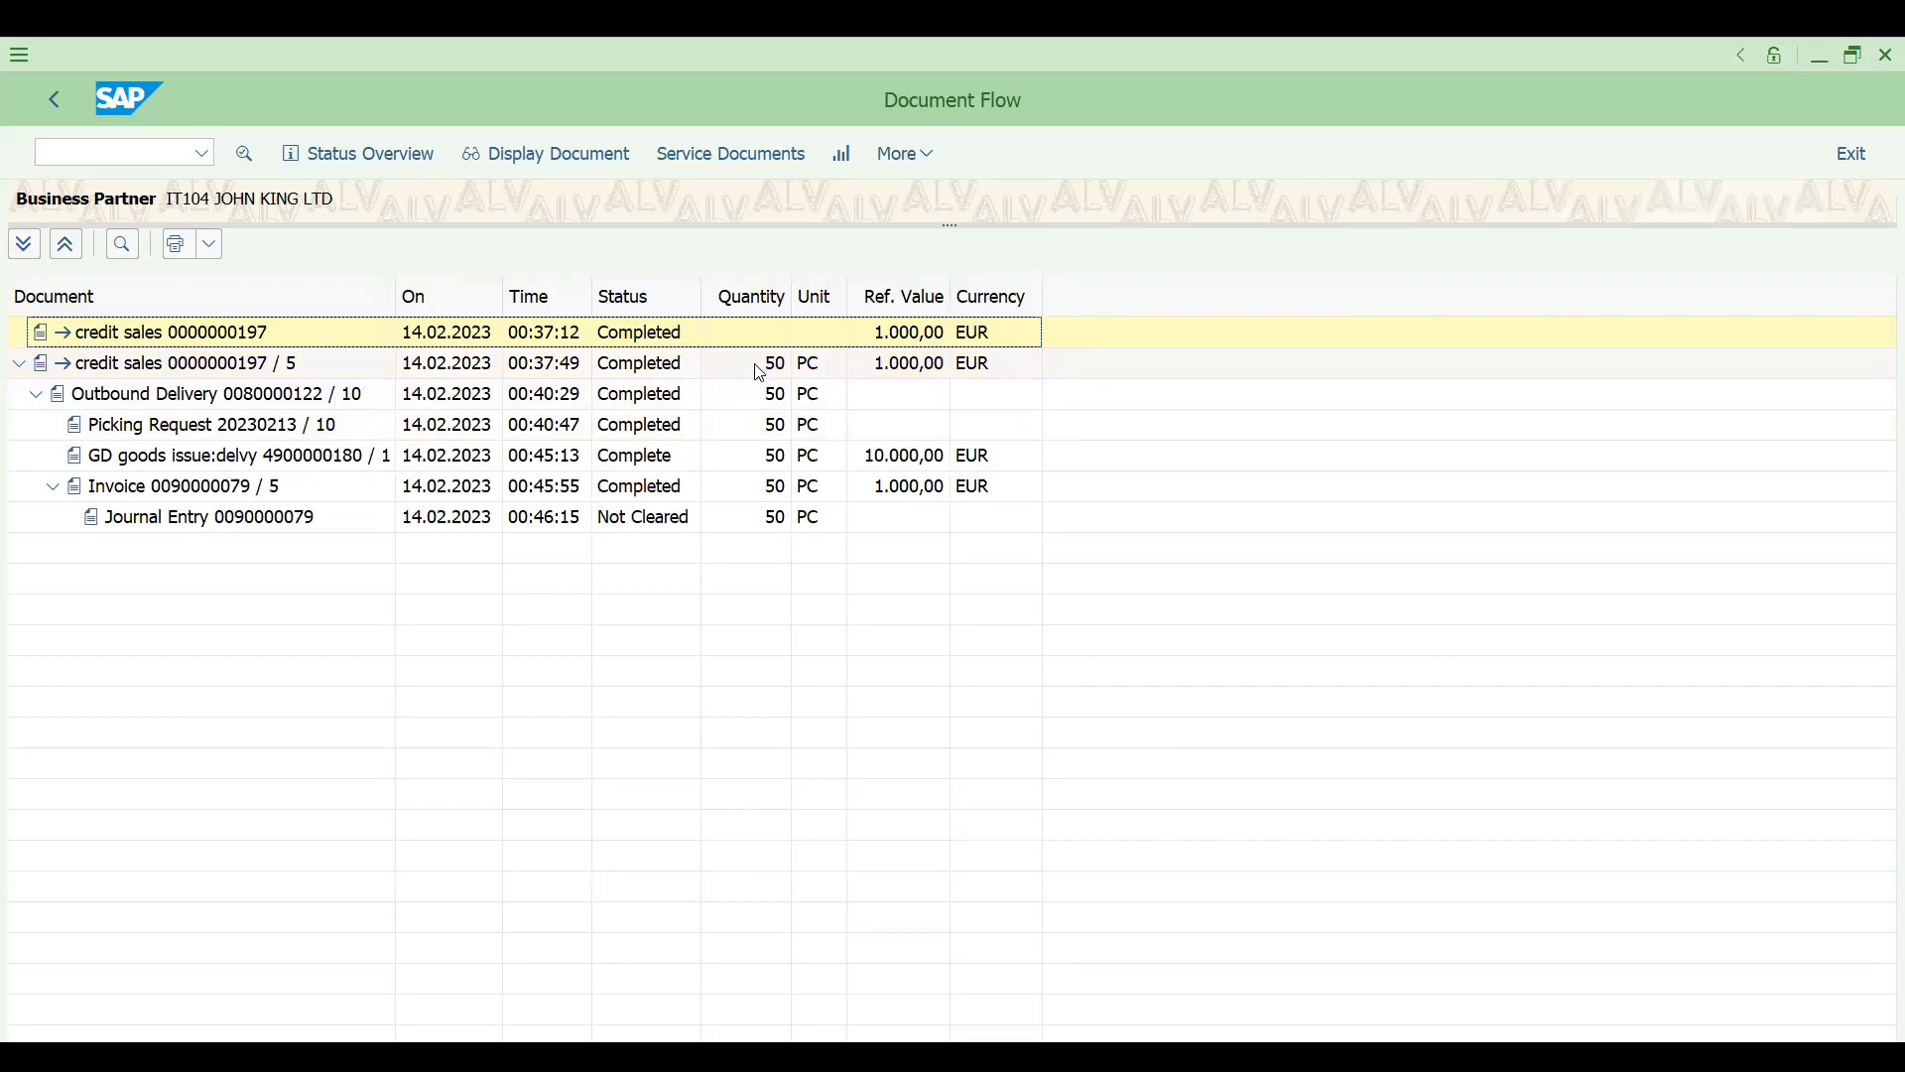
click(779, 373)
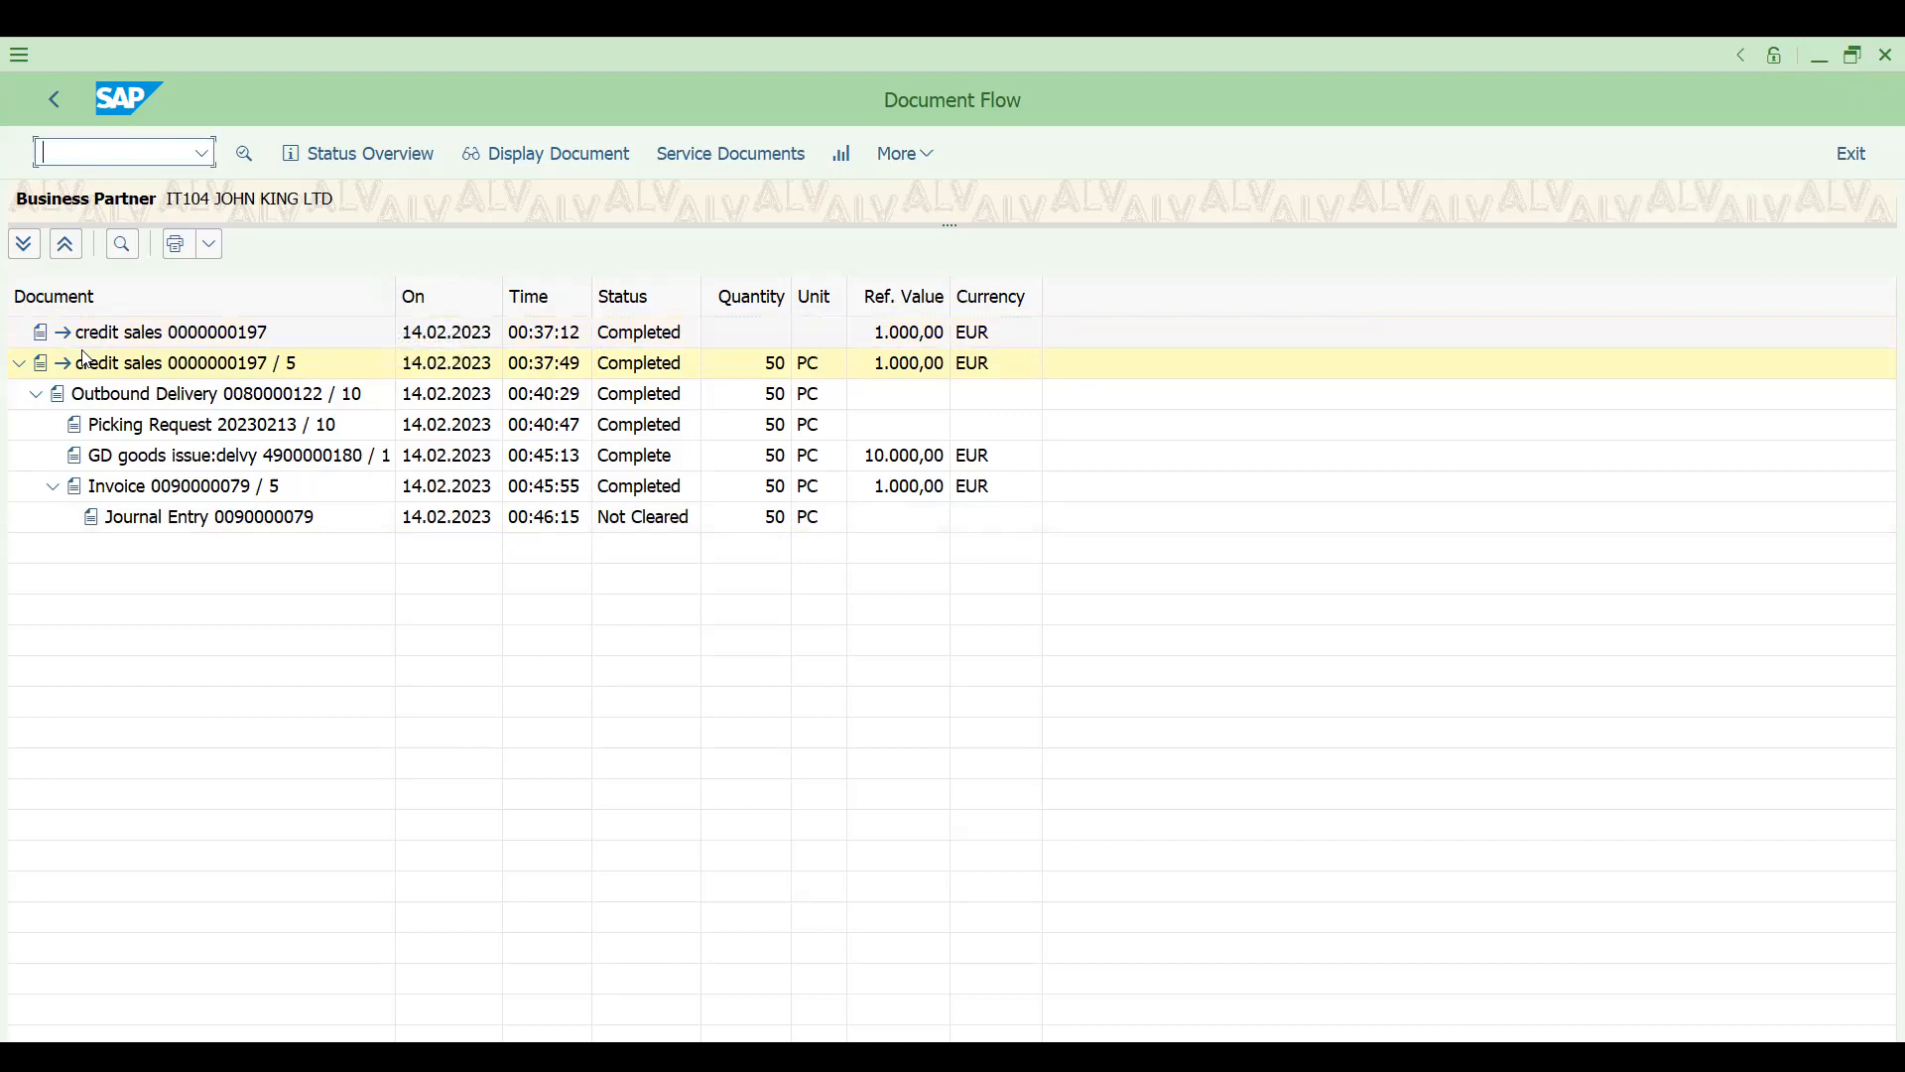
- Show the invoice's item details in the document flow and pick out its document number
click(175, 490)
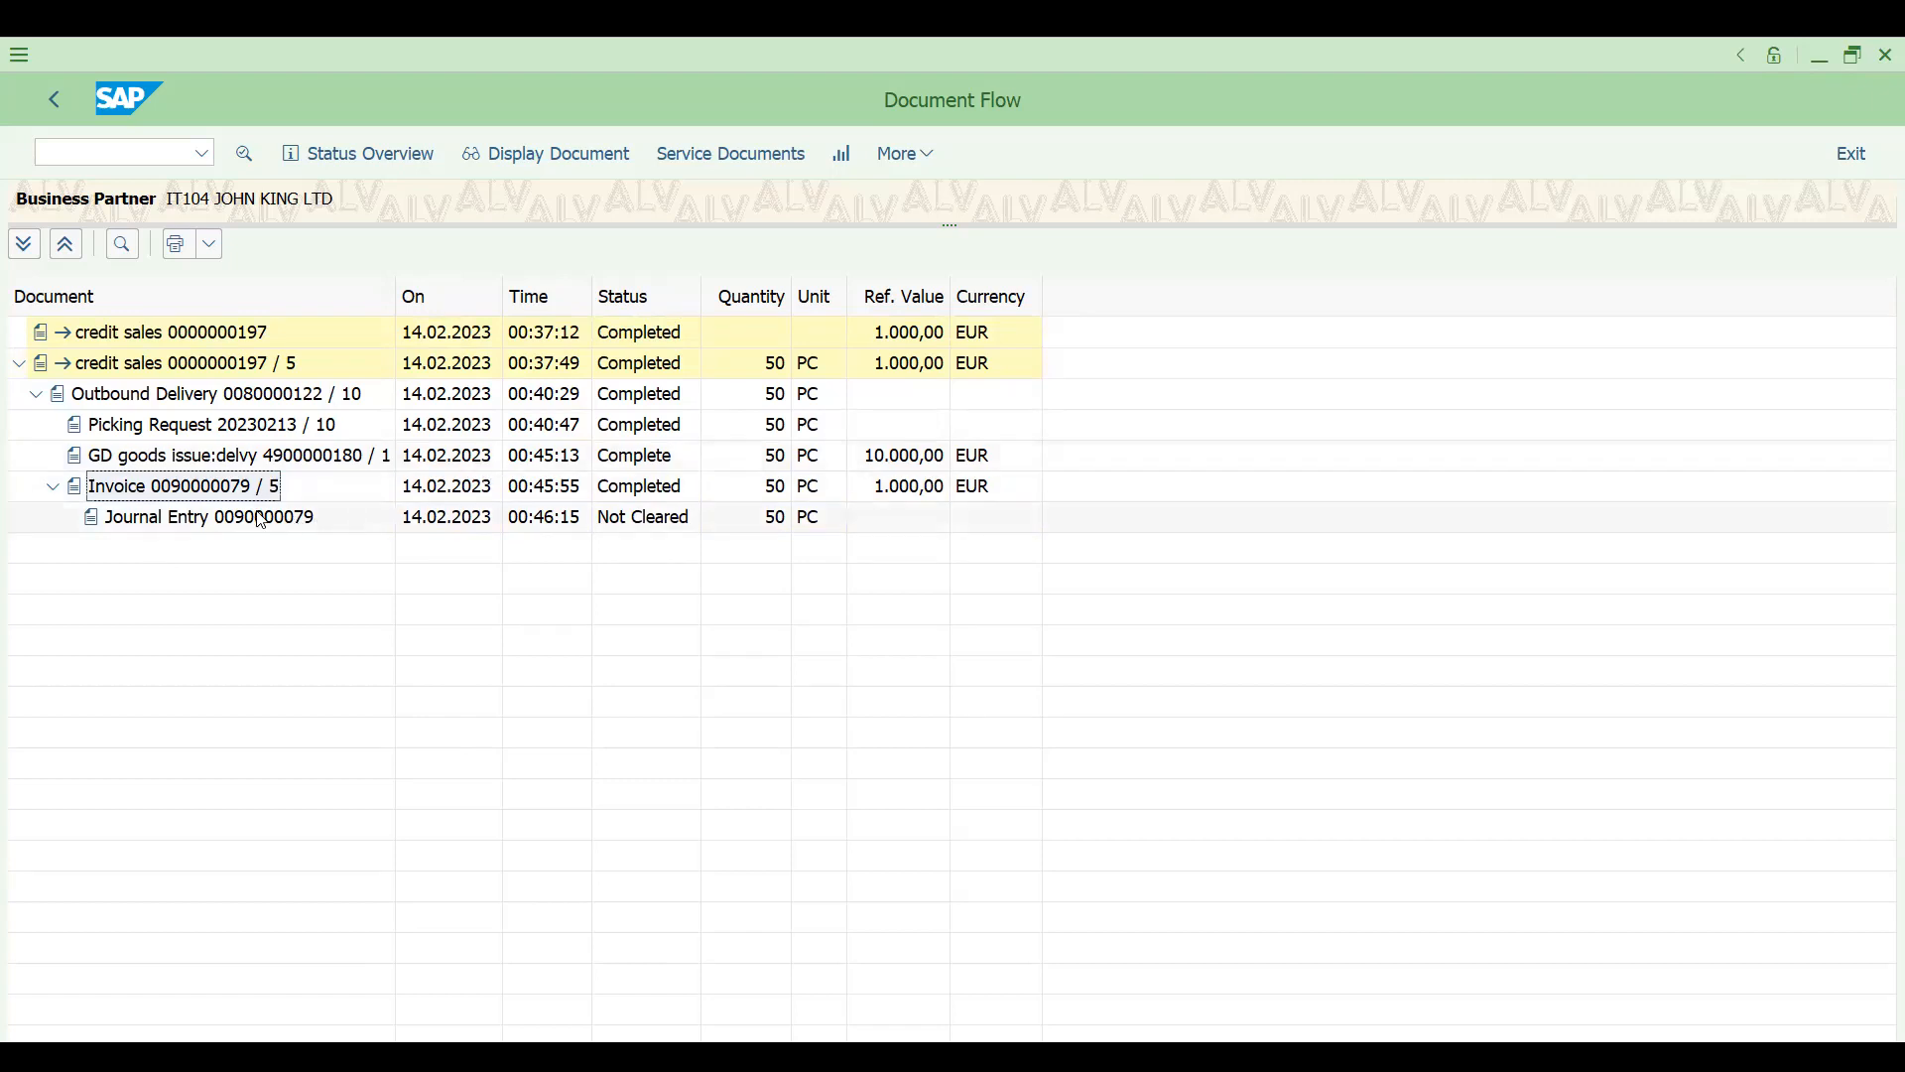
double_click(224, 490)
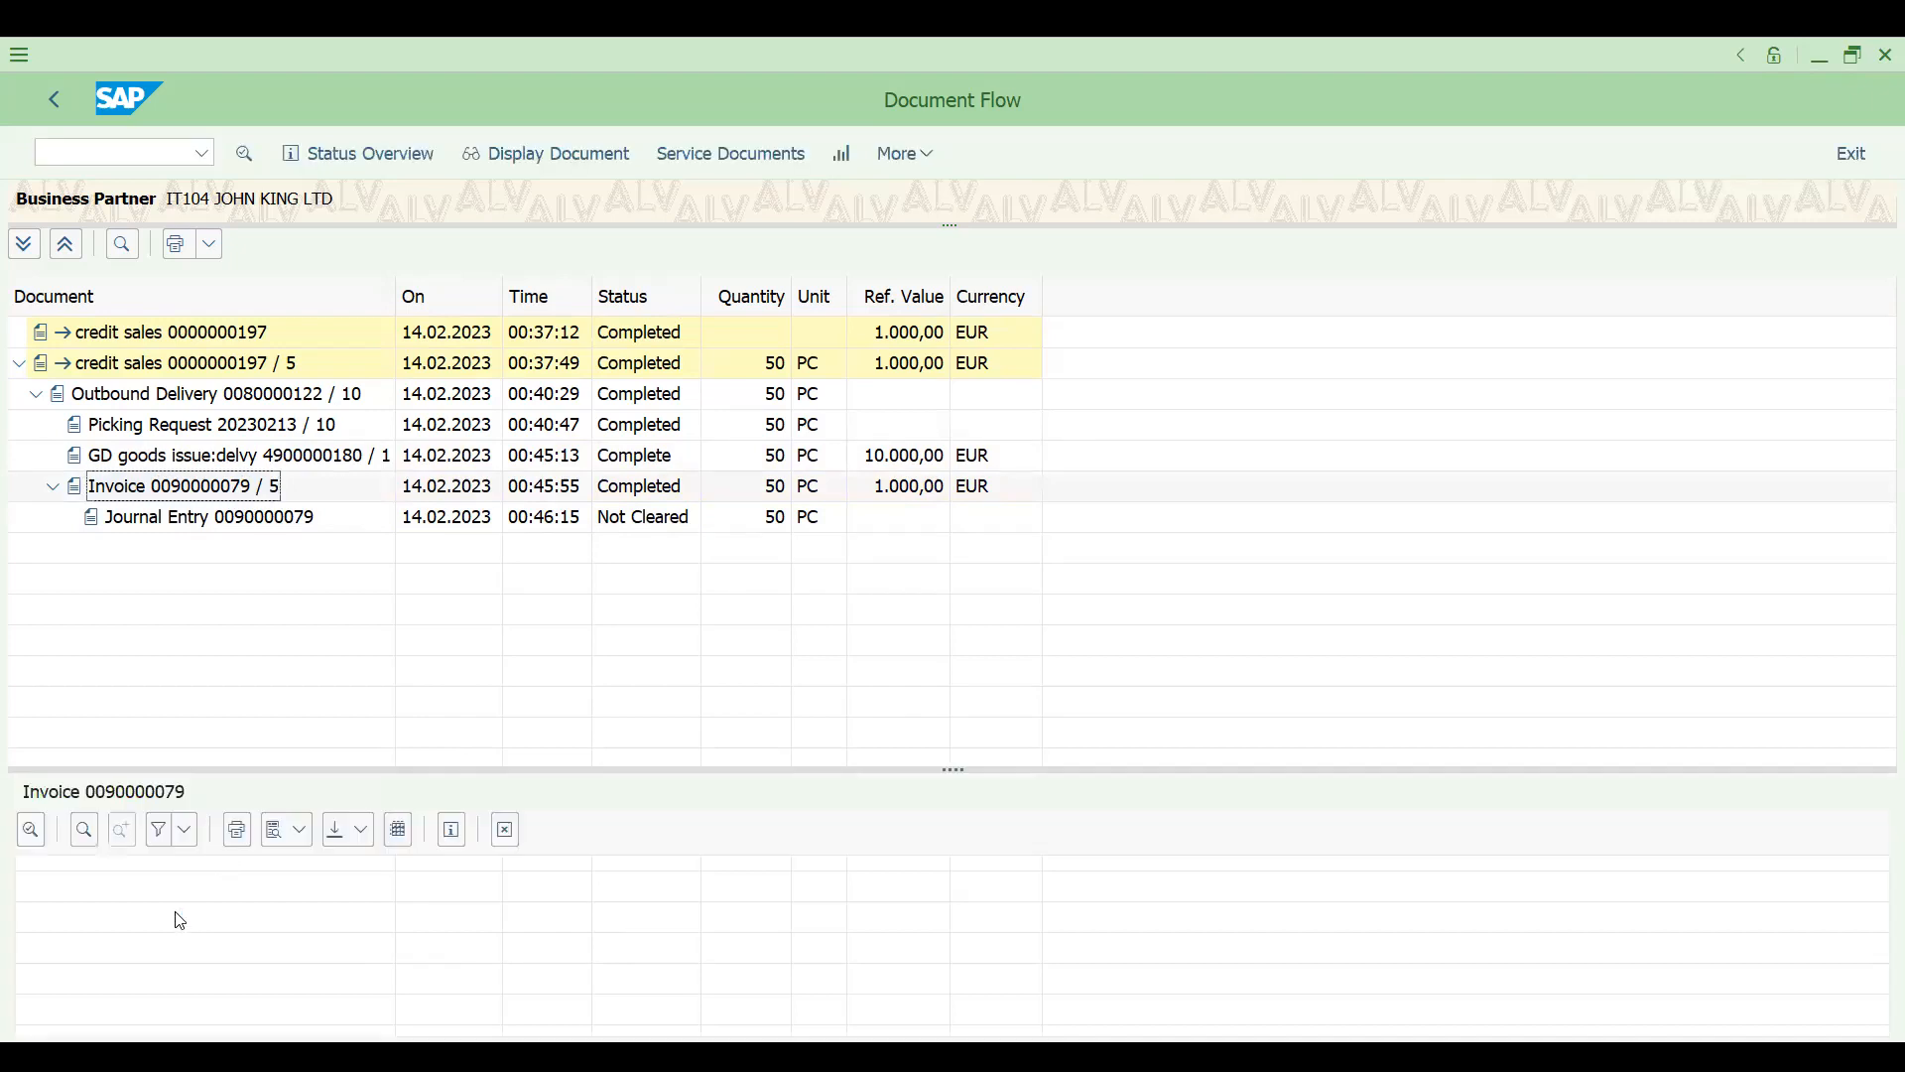
click(129, 913)
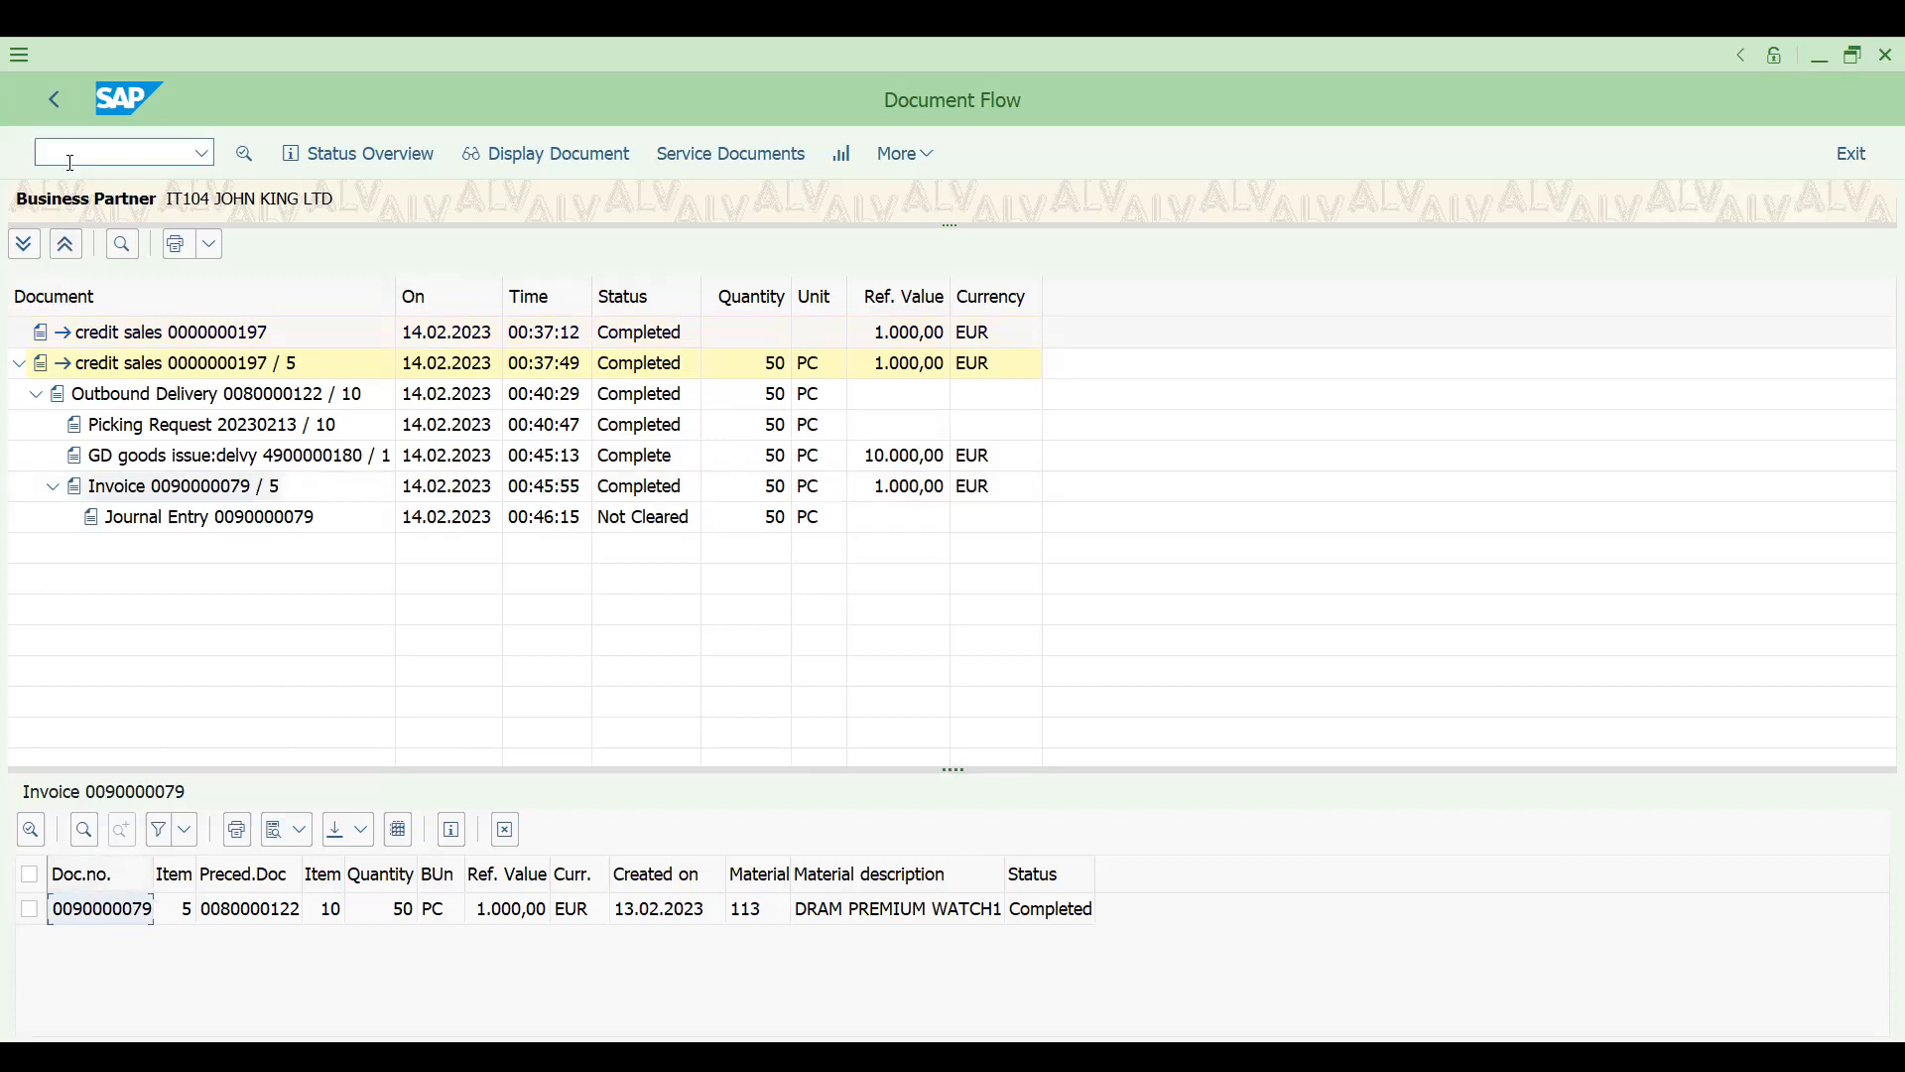
- Open transaction VA01, try to create a DOR sales document with reference to the new invoice, and cancel the reference dialog
text(/nva01)
key(Return)
click(277, 155)
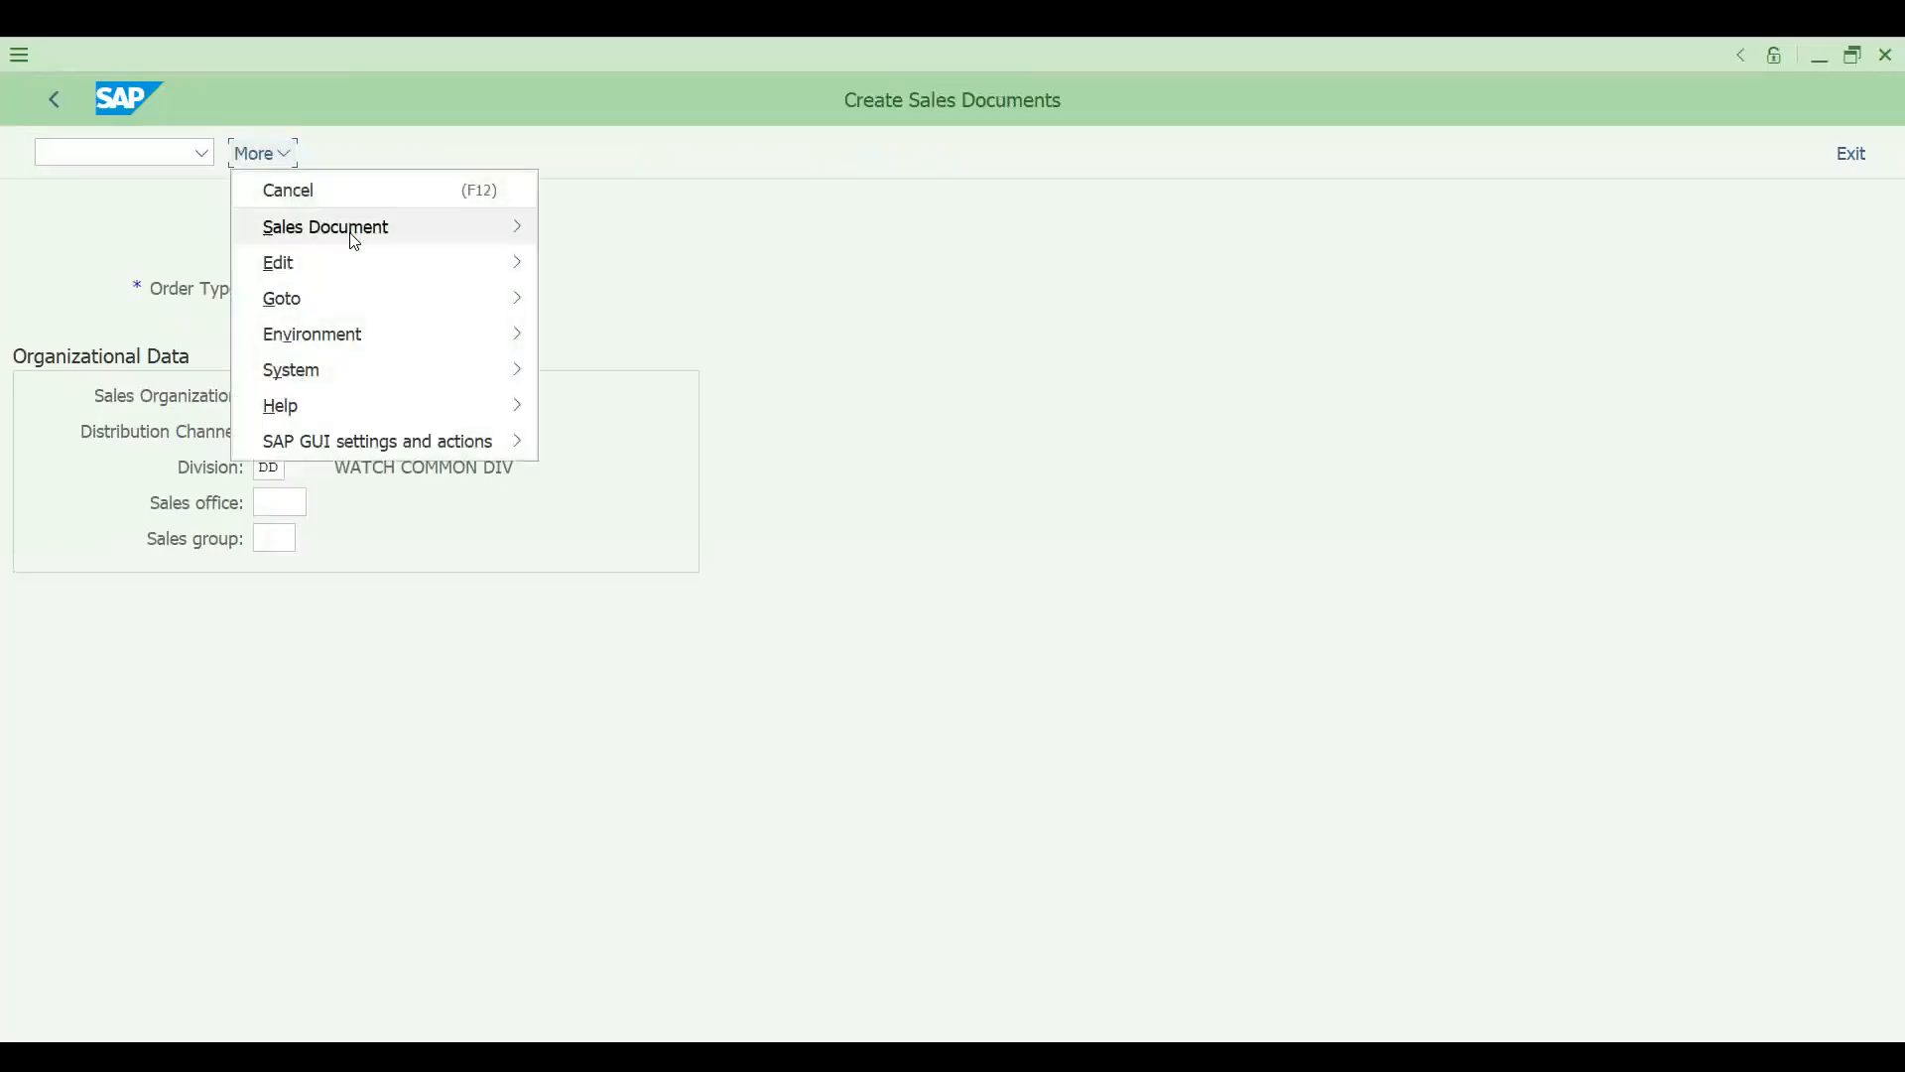
mouse_move(356, 241)
click(644, 331)
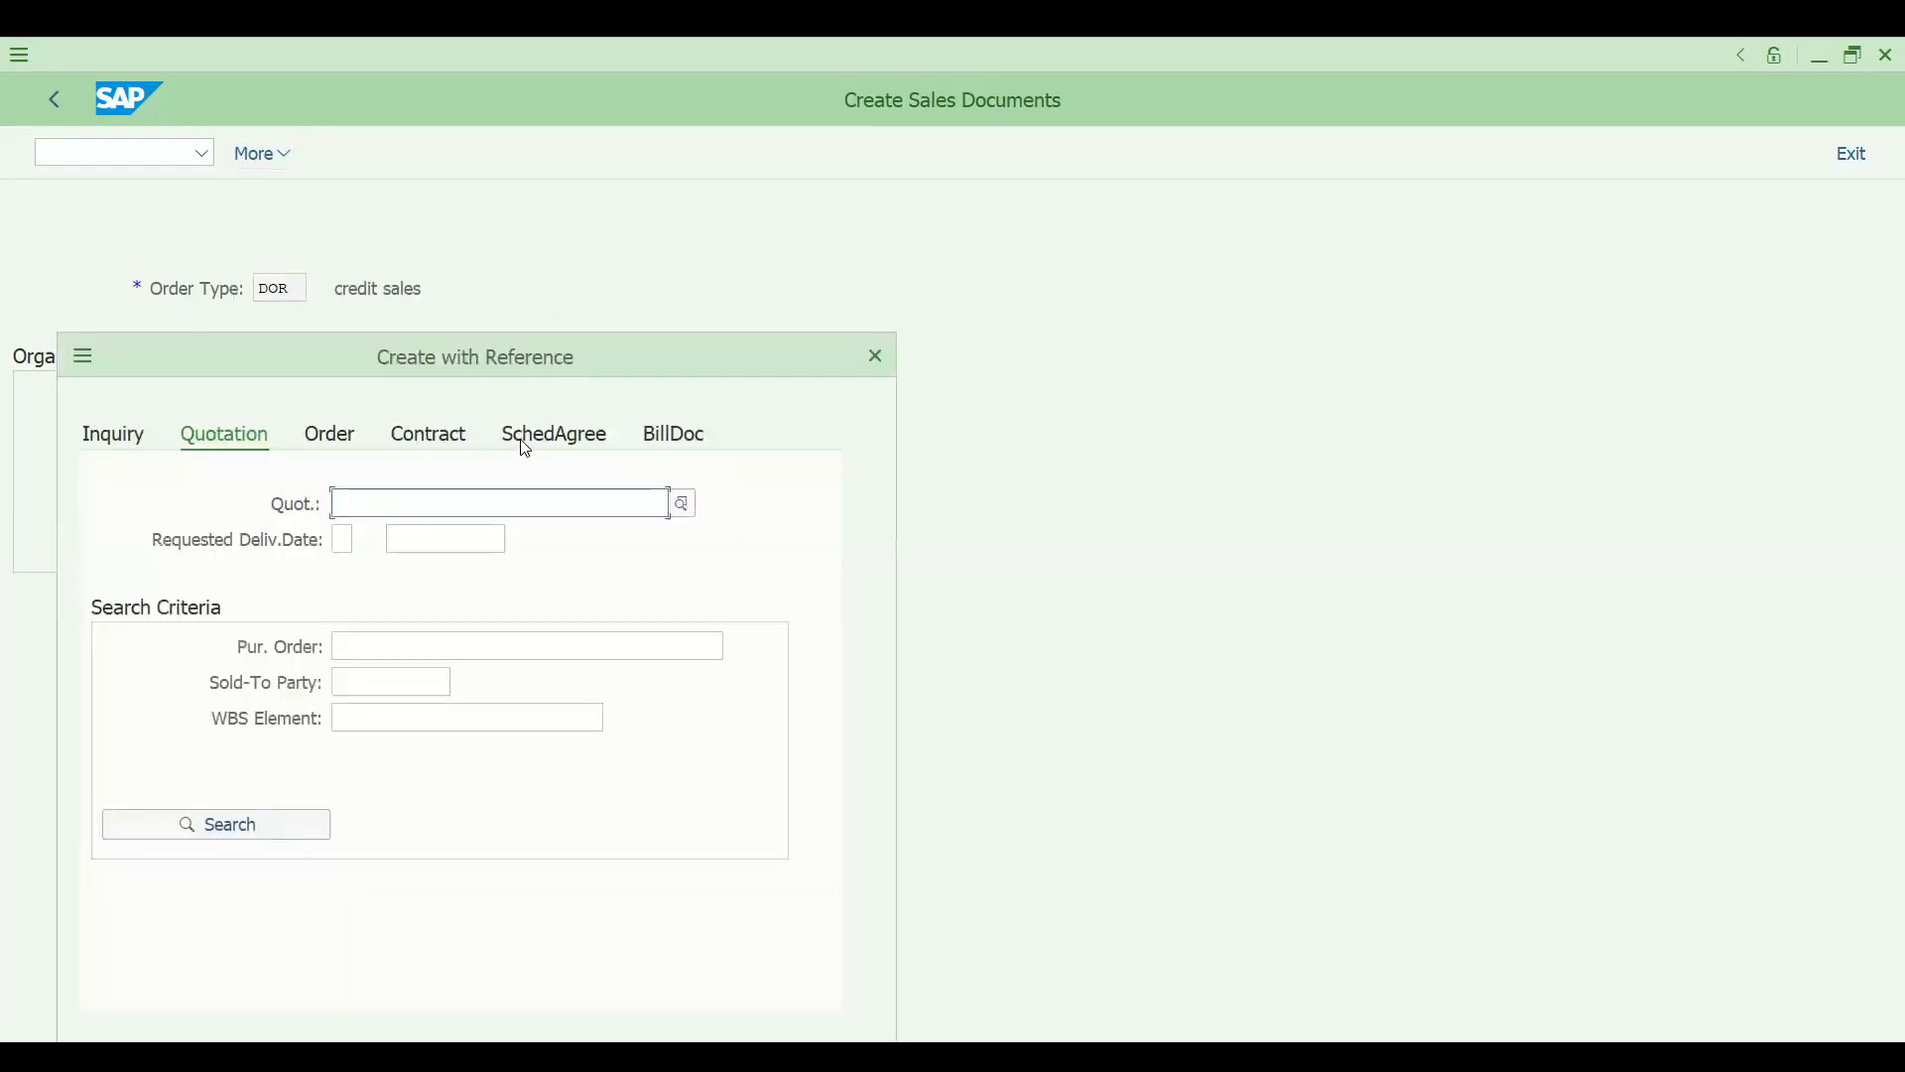
click(651, 436)
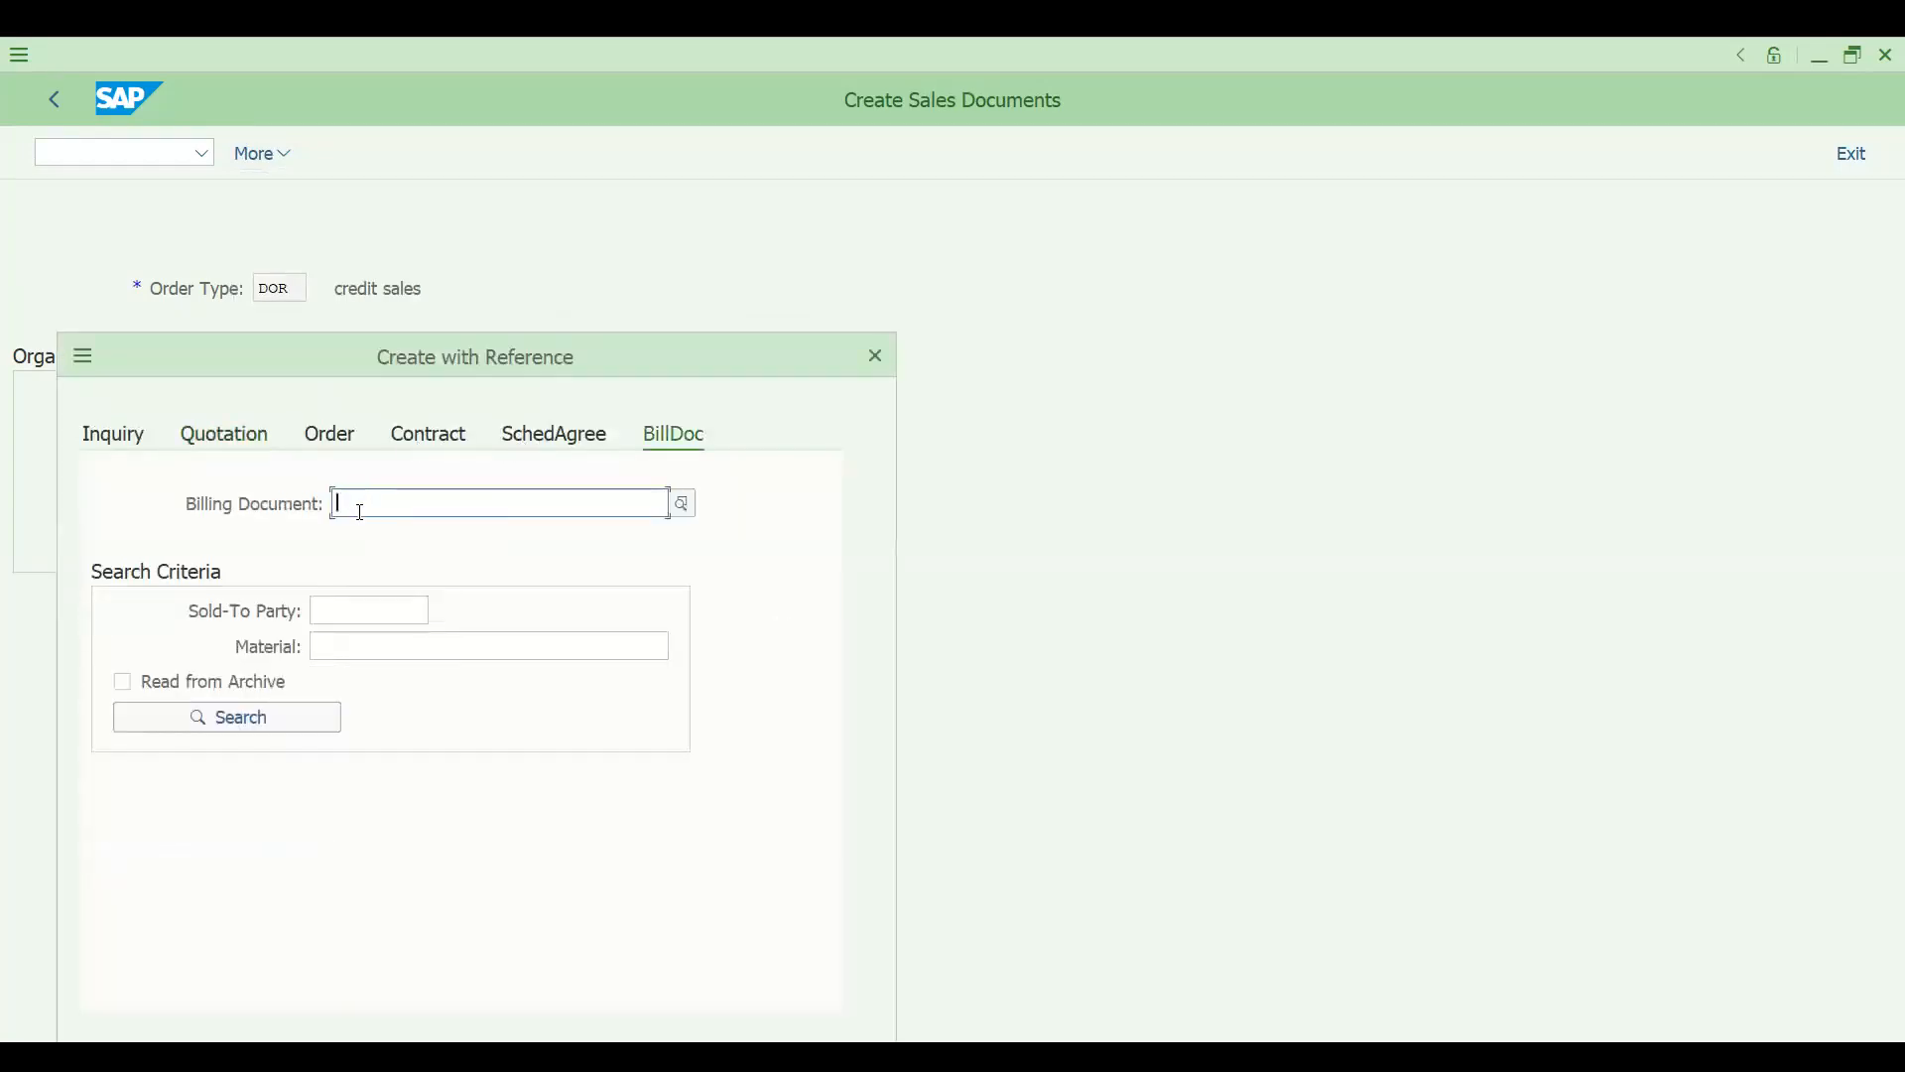
key(ctrl+v)
drag(383, 367, 438, 287)
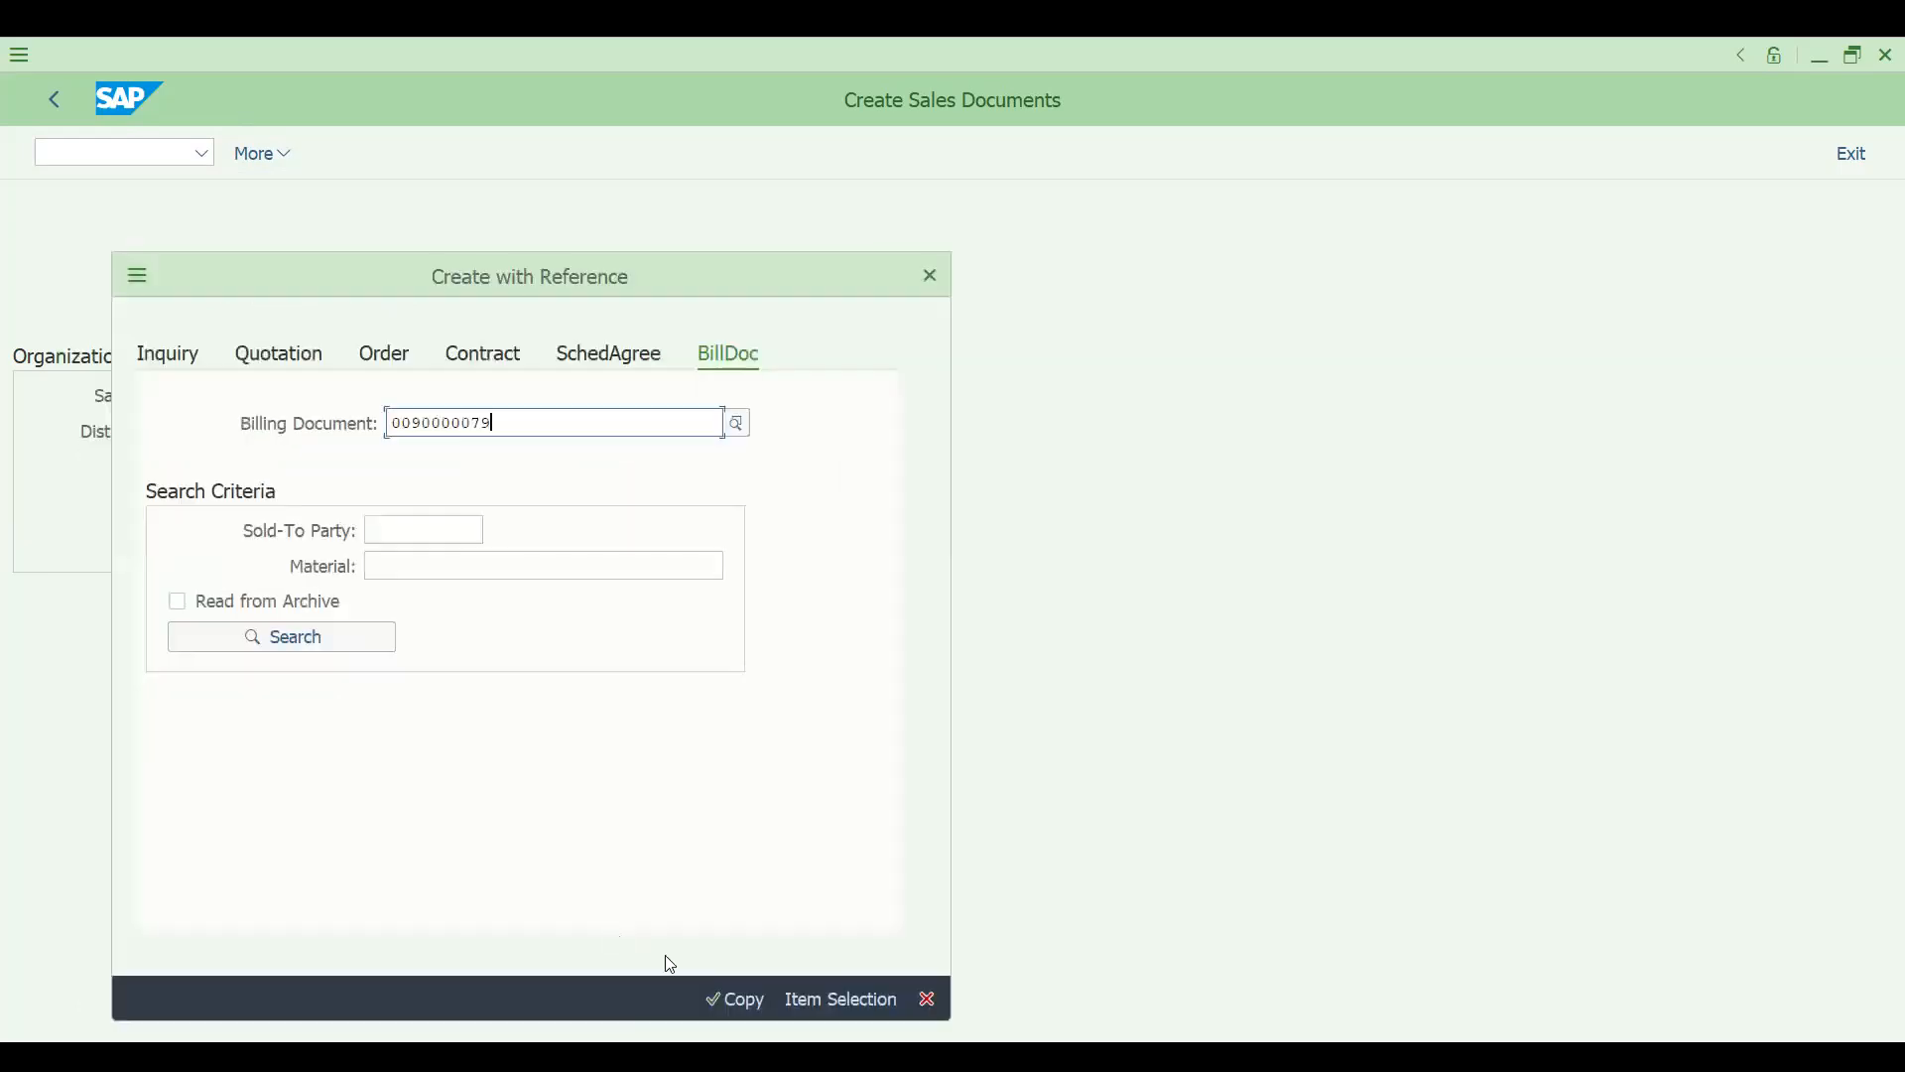
click(734, 1002)
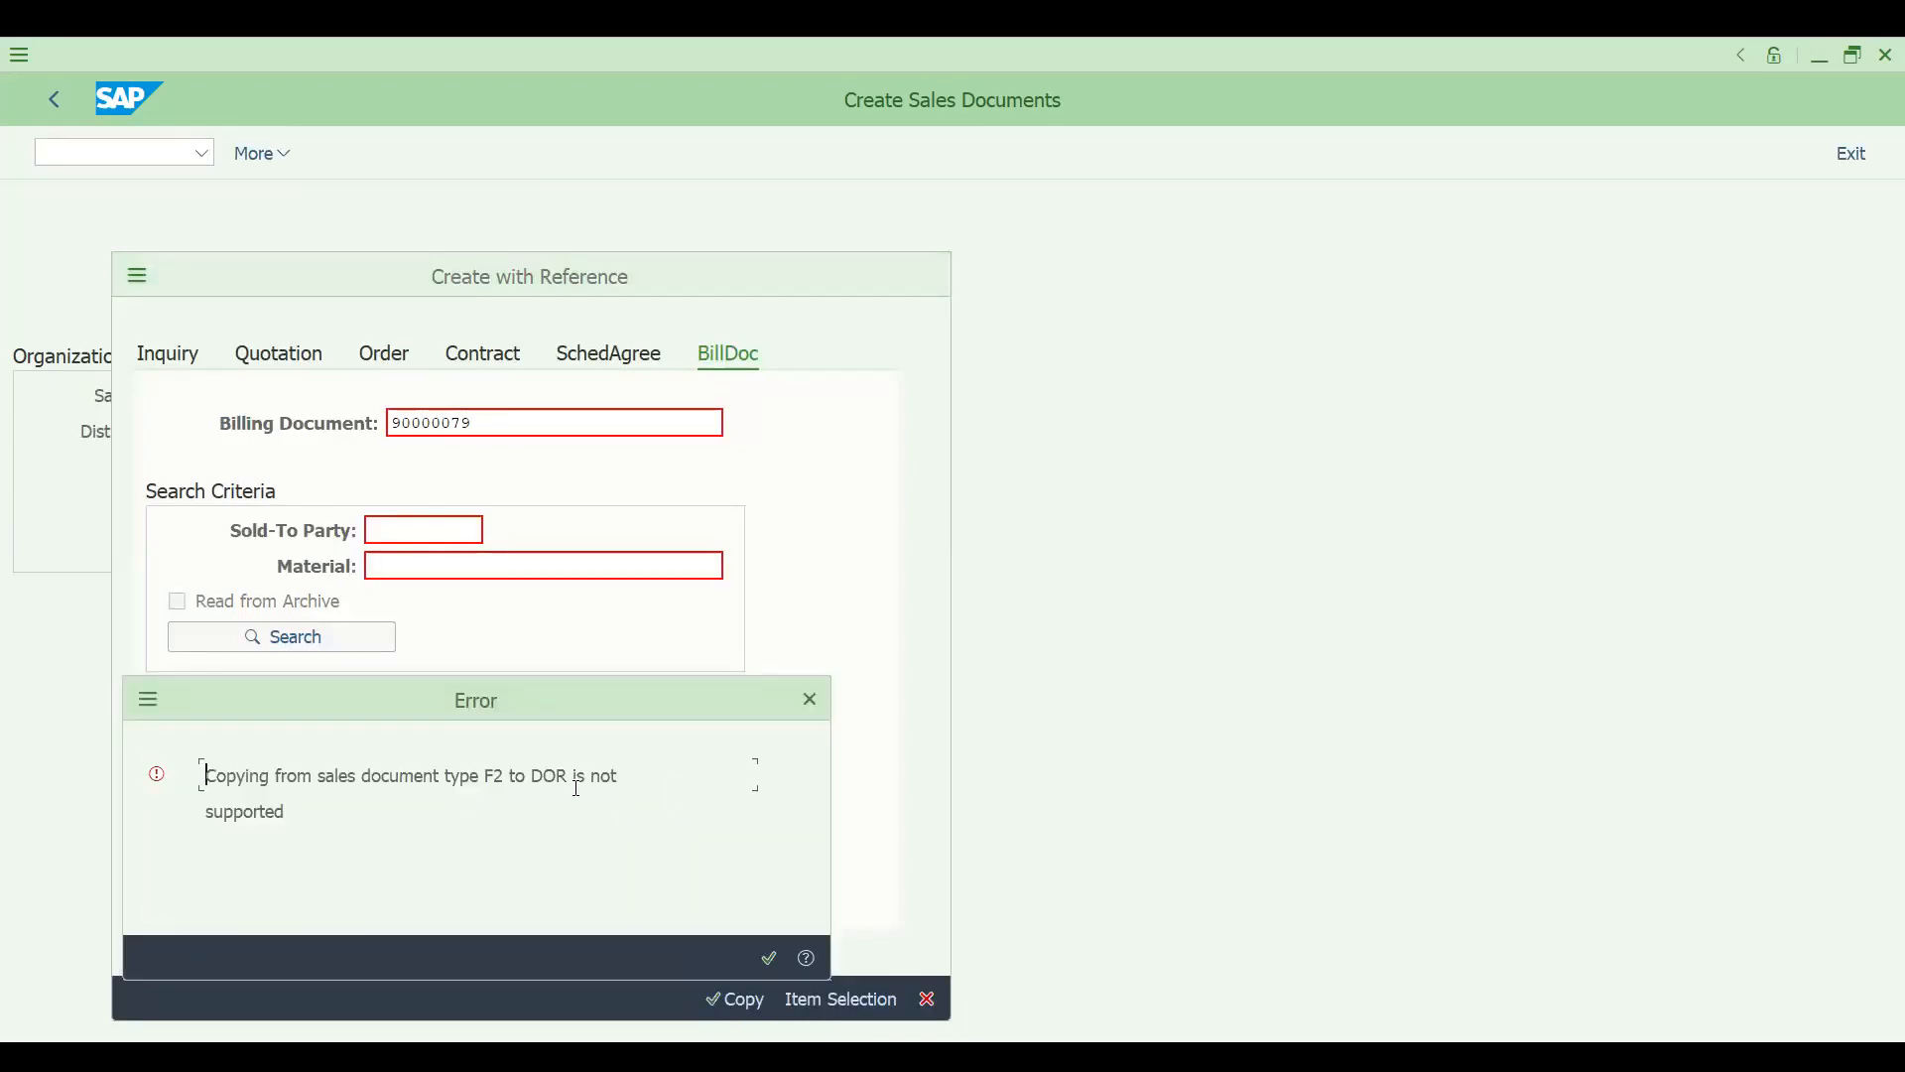
click(771, 958)
click(929, 998)
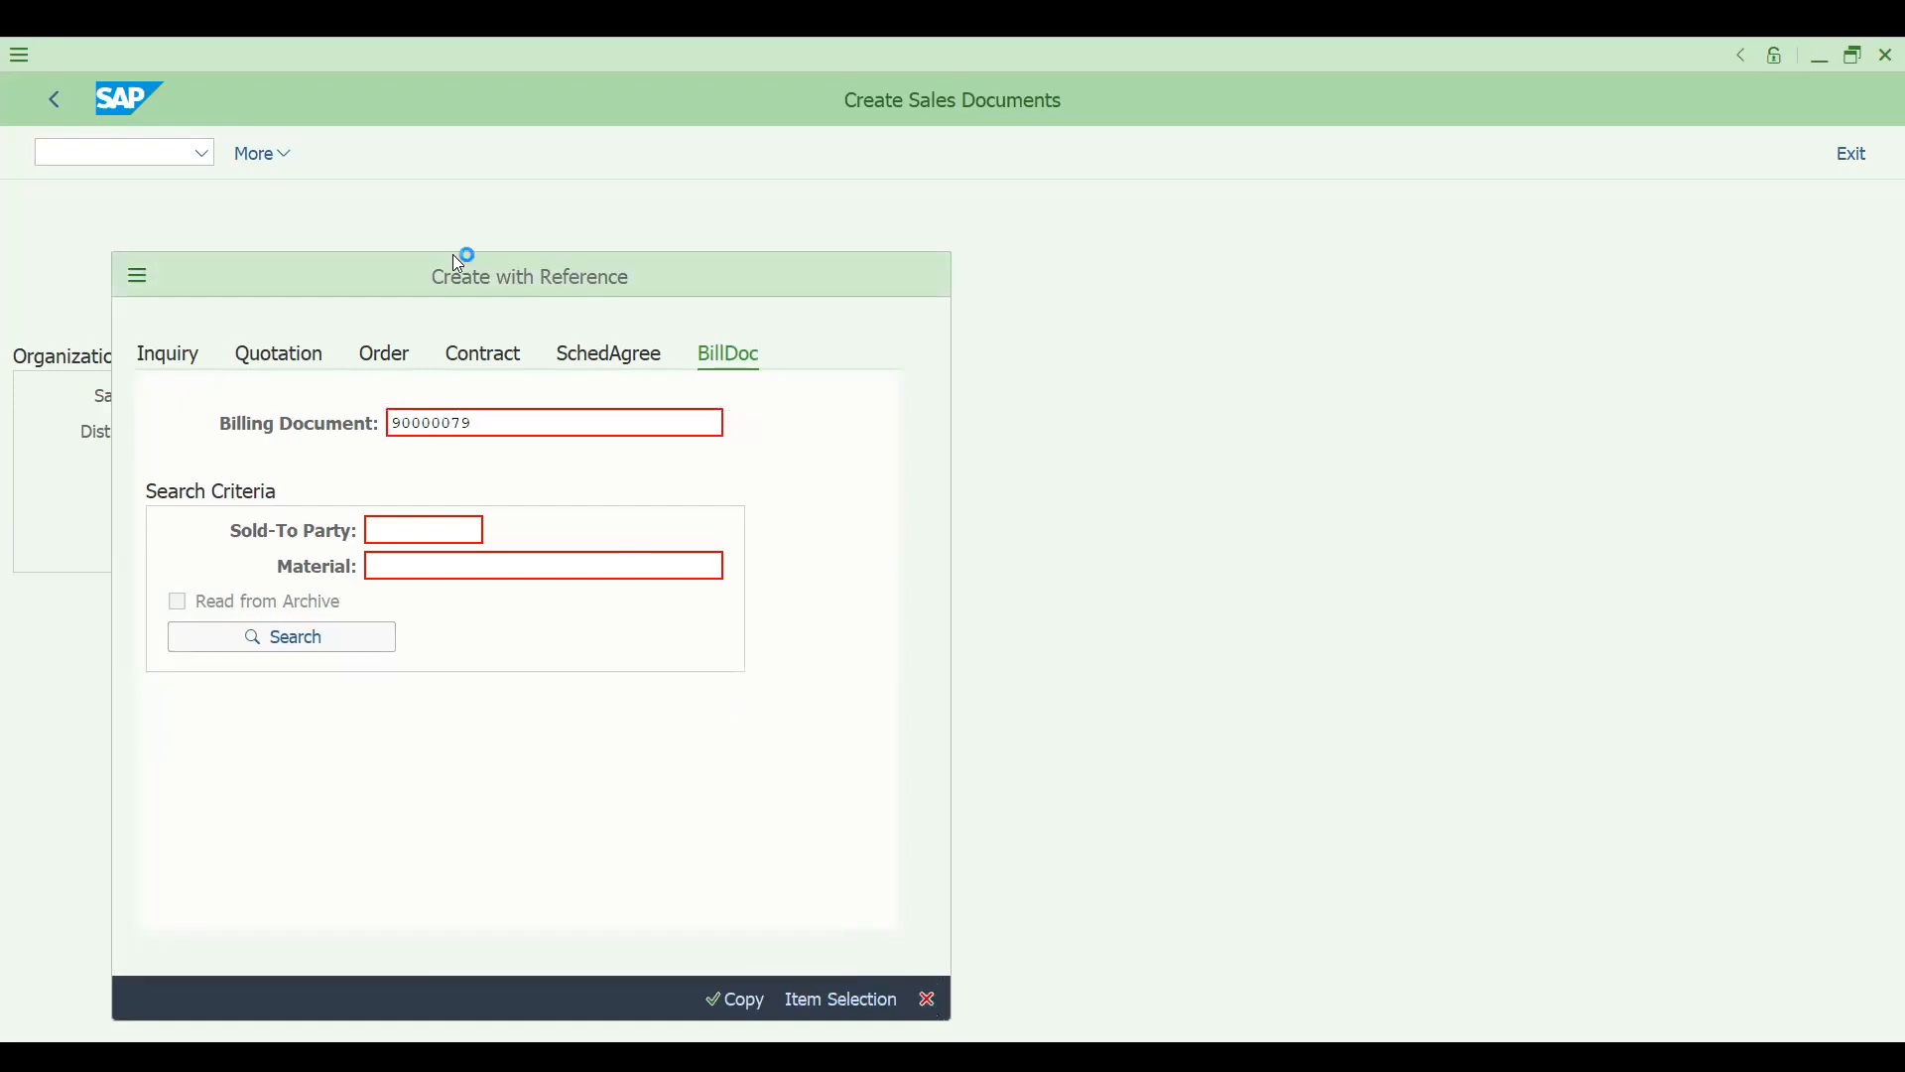
text(/NV)
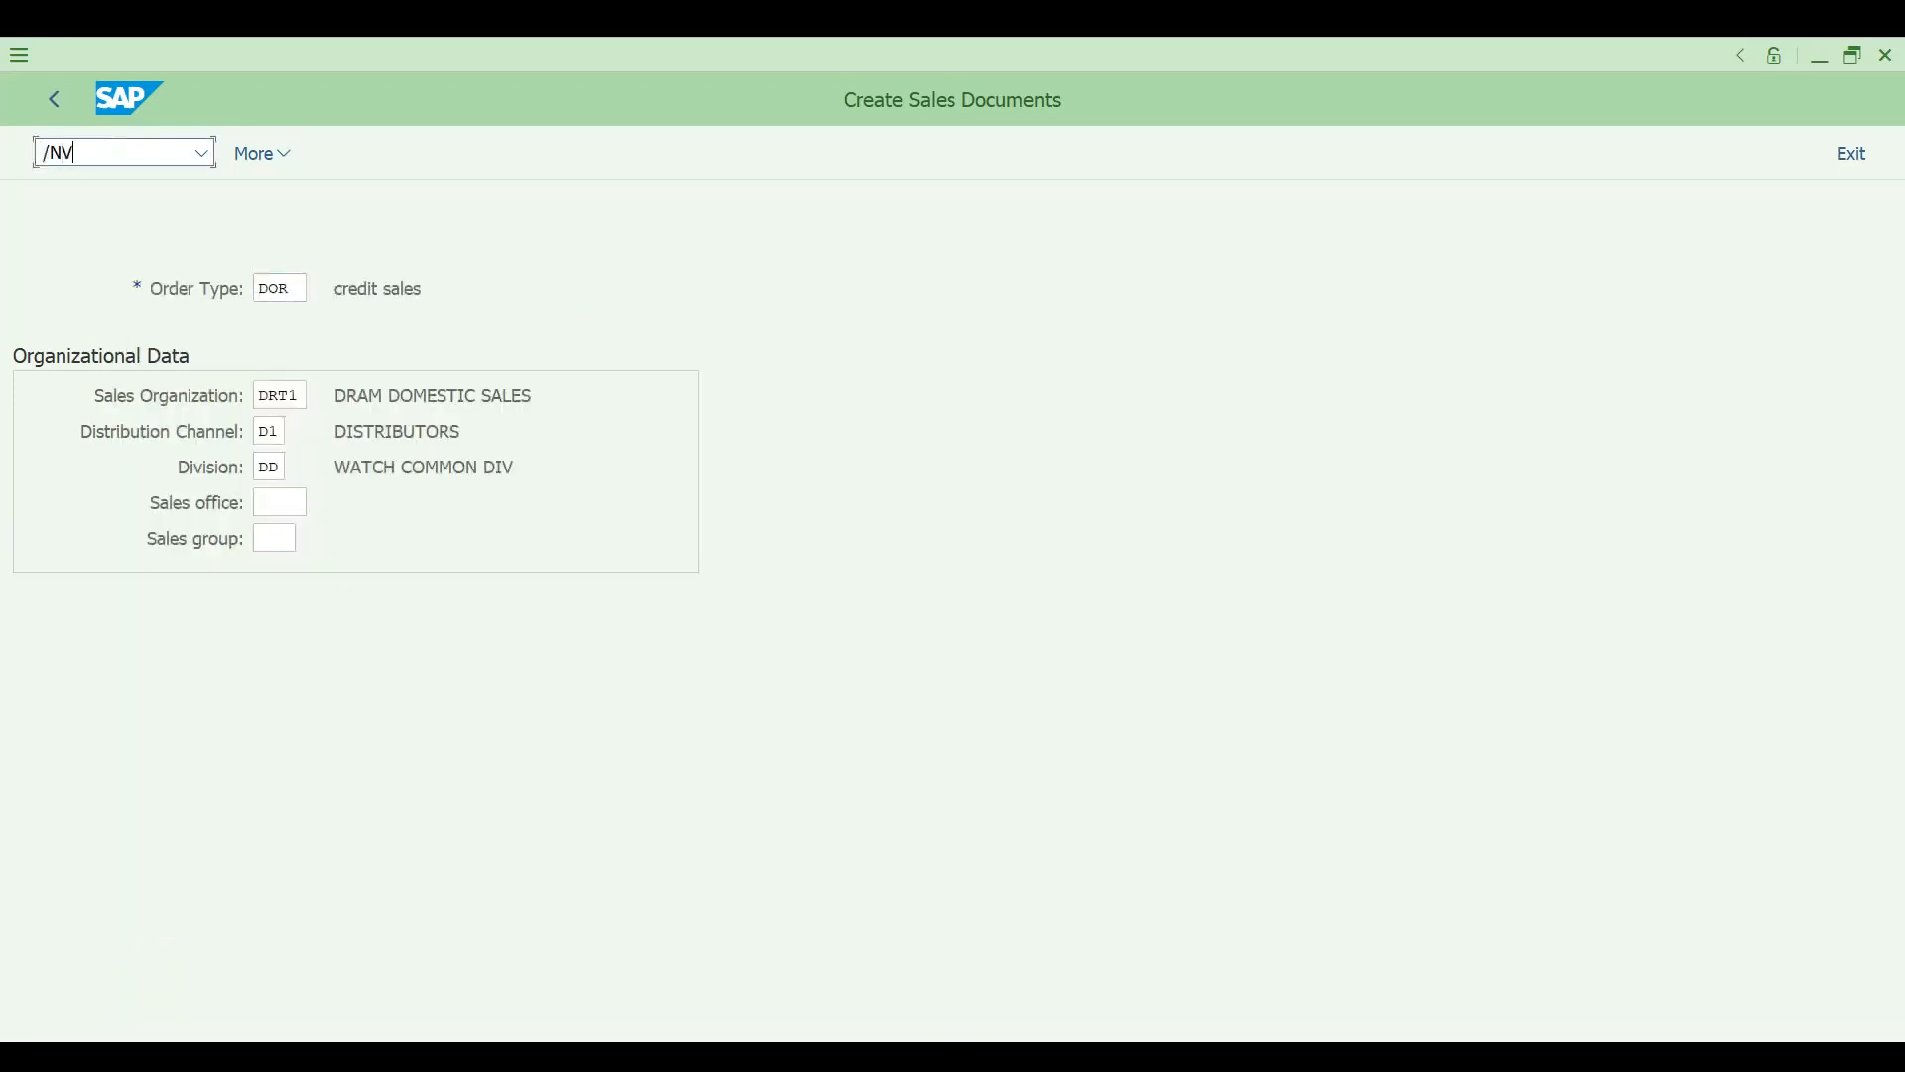
text(0V)
key(BackSpace)
key(BackSpace)
key(BackSpace)
text(VTAA)
key(Return)
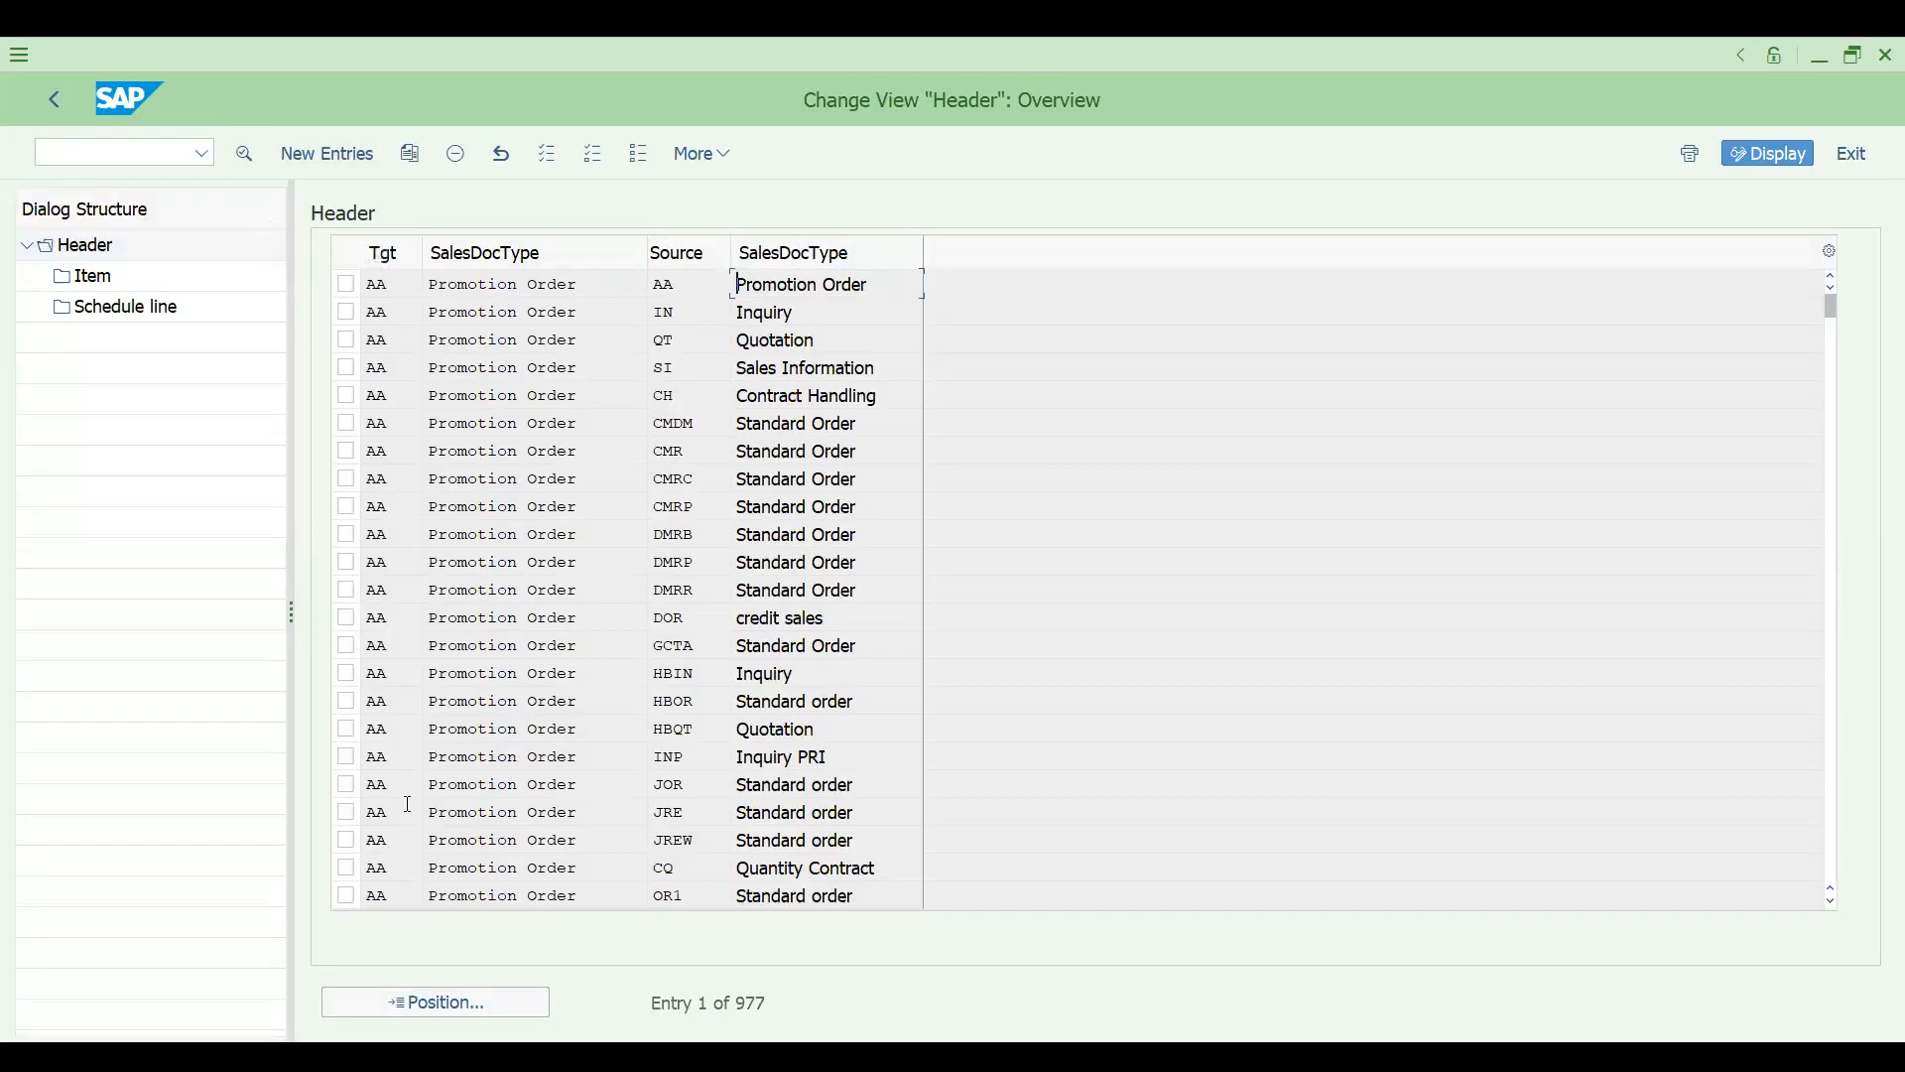
click(417, 1001)
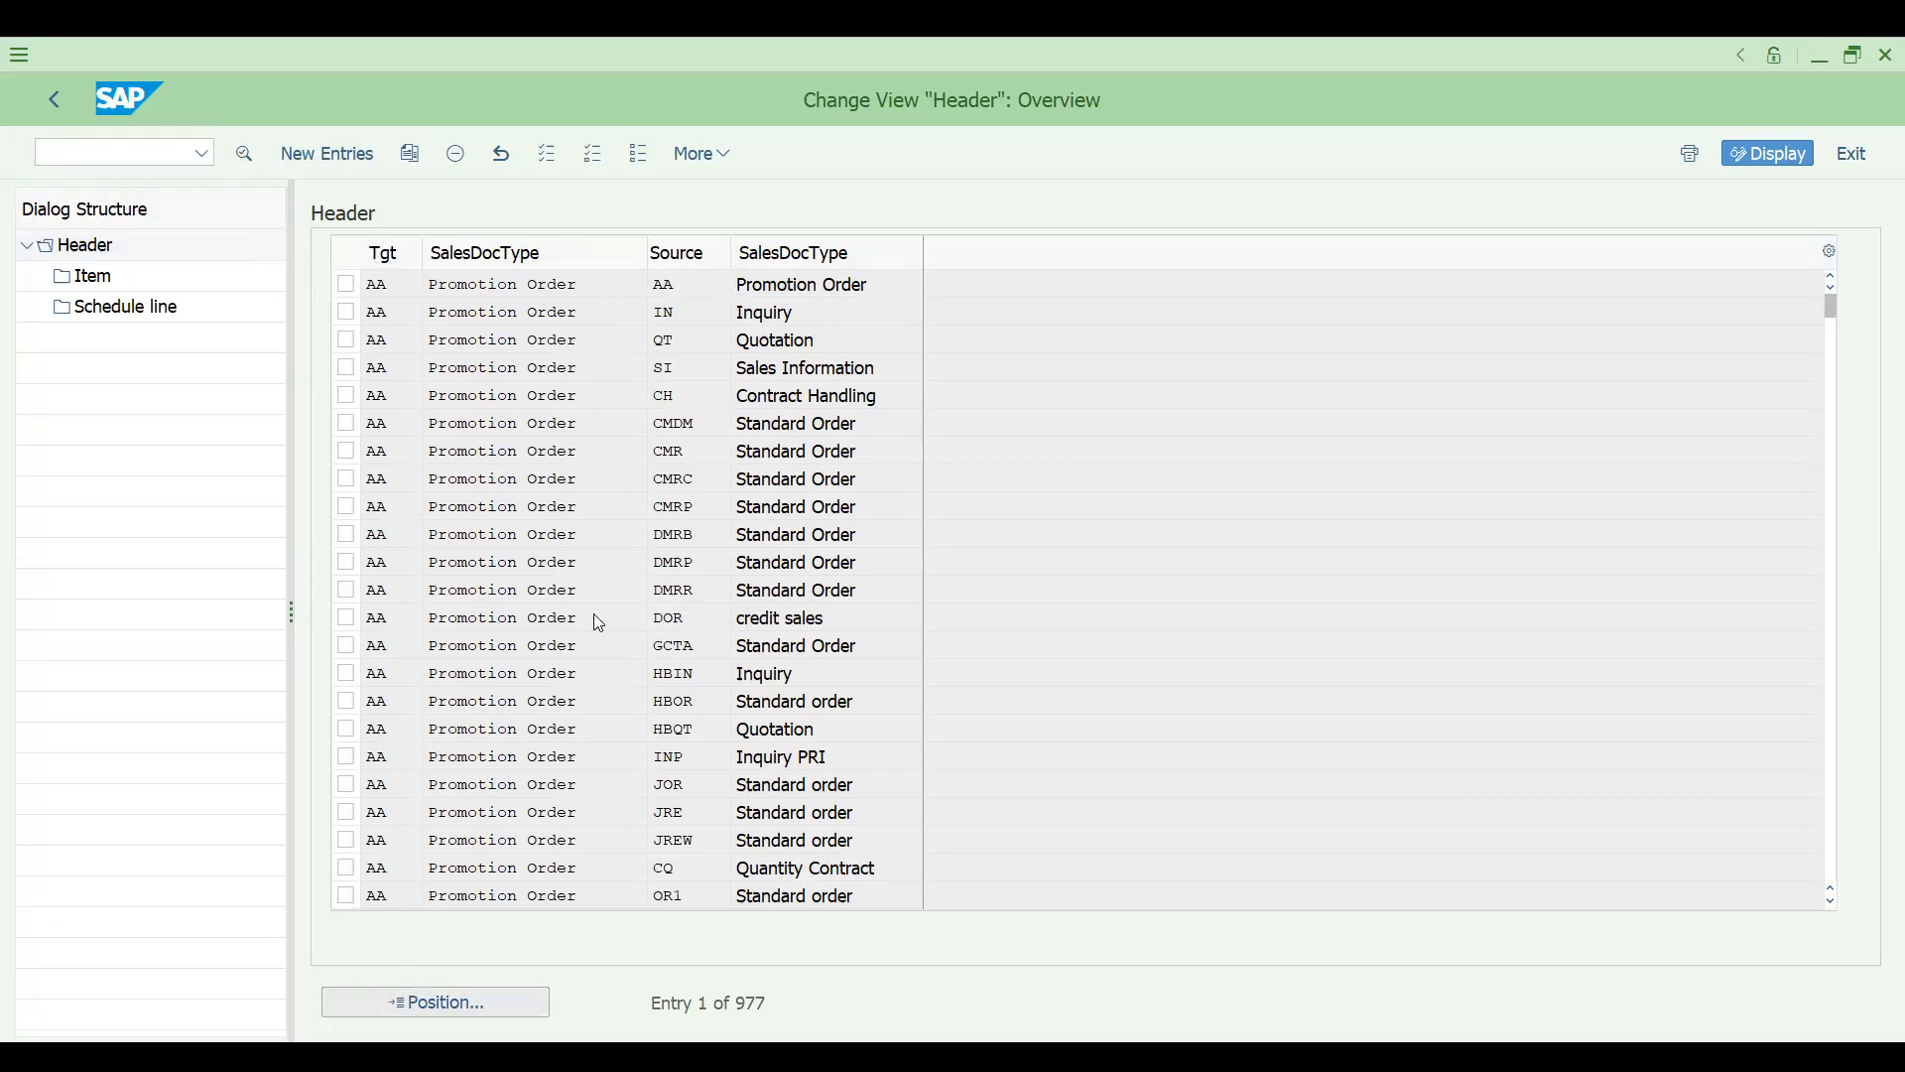
click(336, 483)
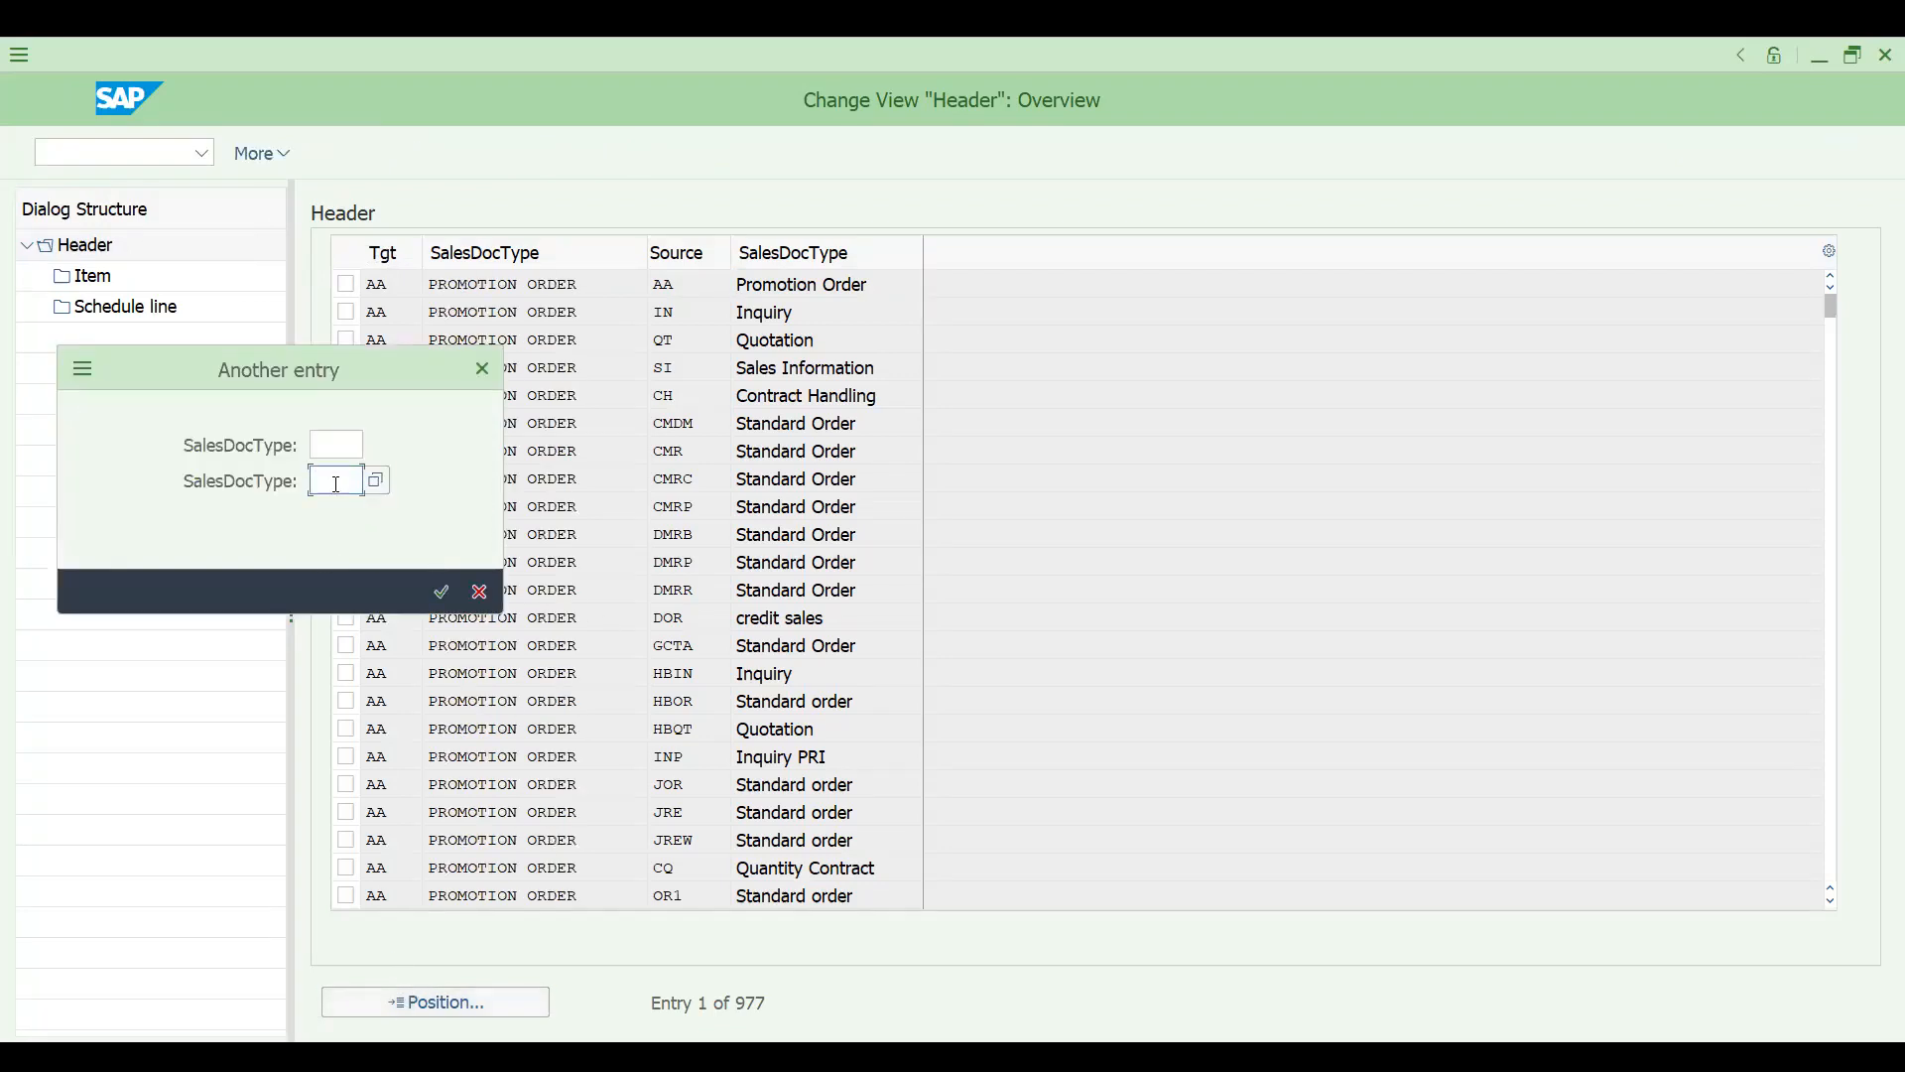
text(o)
key(BackSpace)
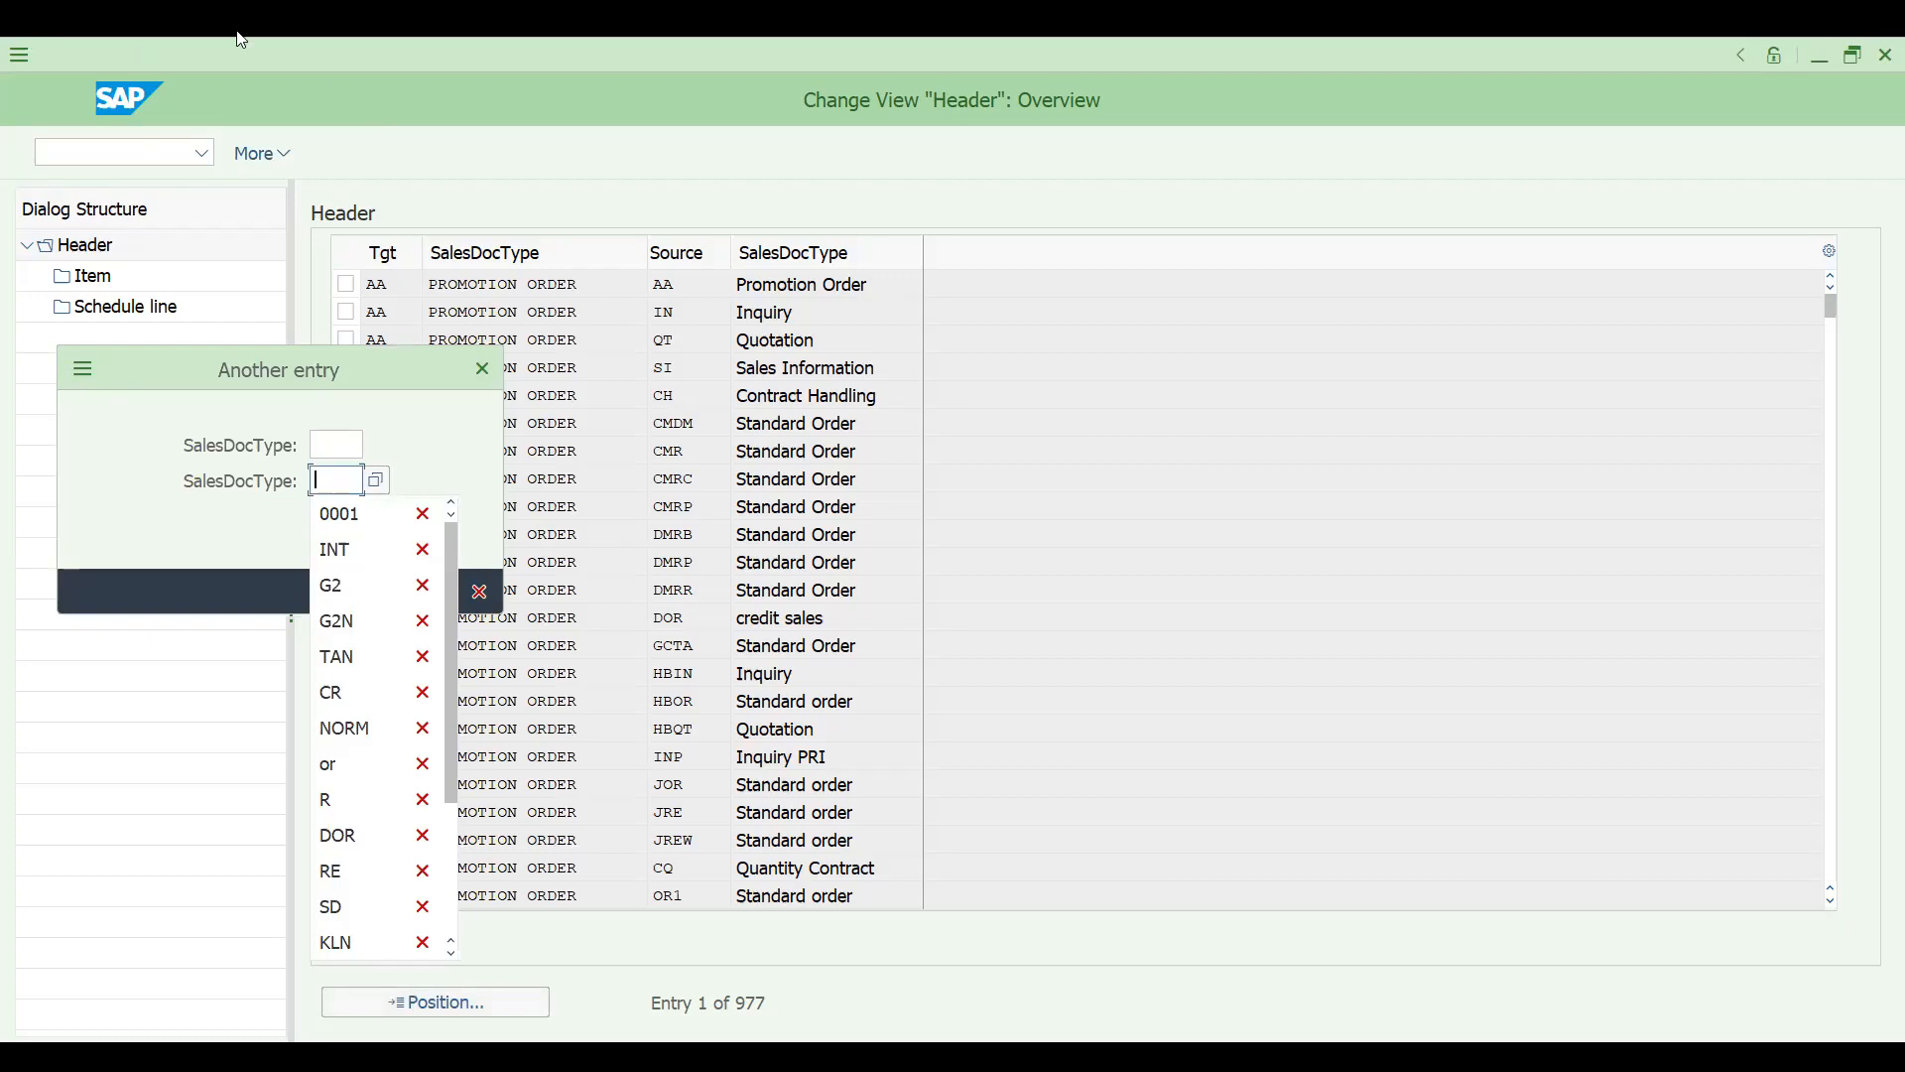
key(Escape)
- Open transaction VTAF for copying control from billing documents to sales documents
text(/NVF)
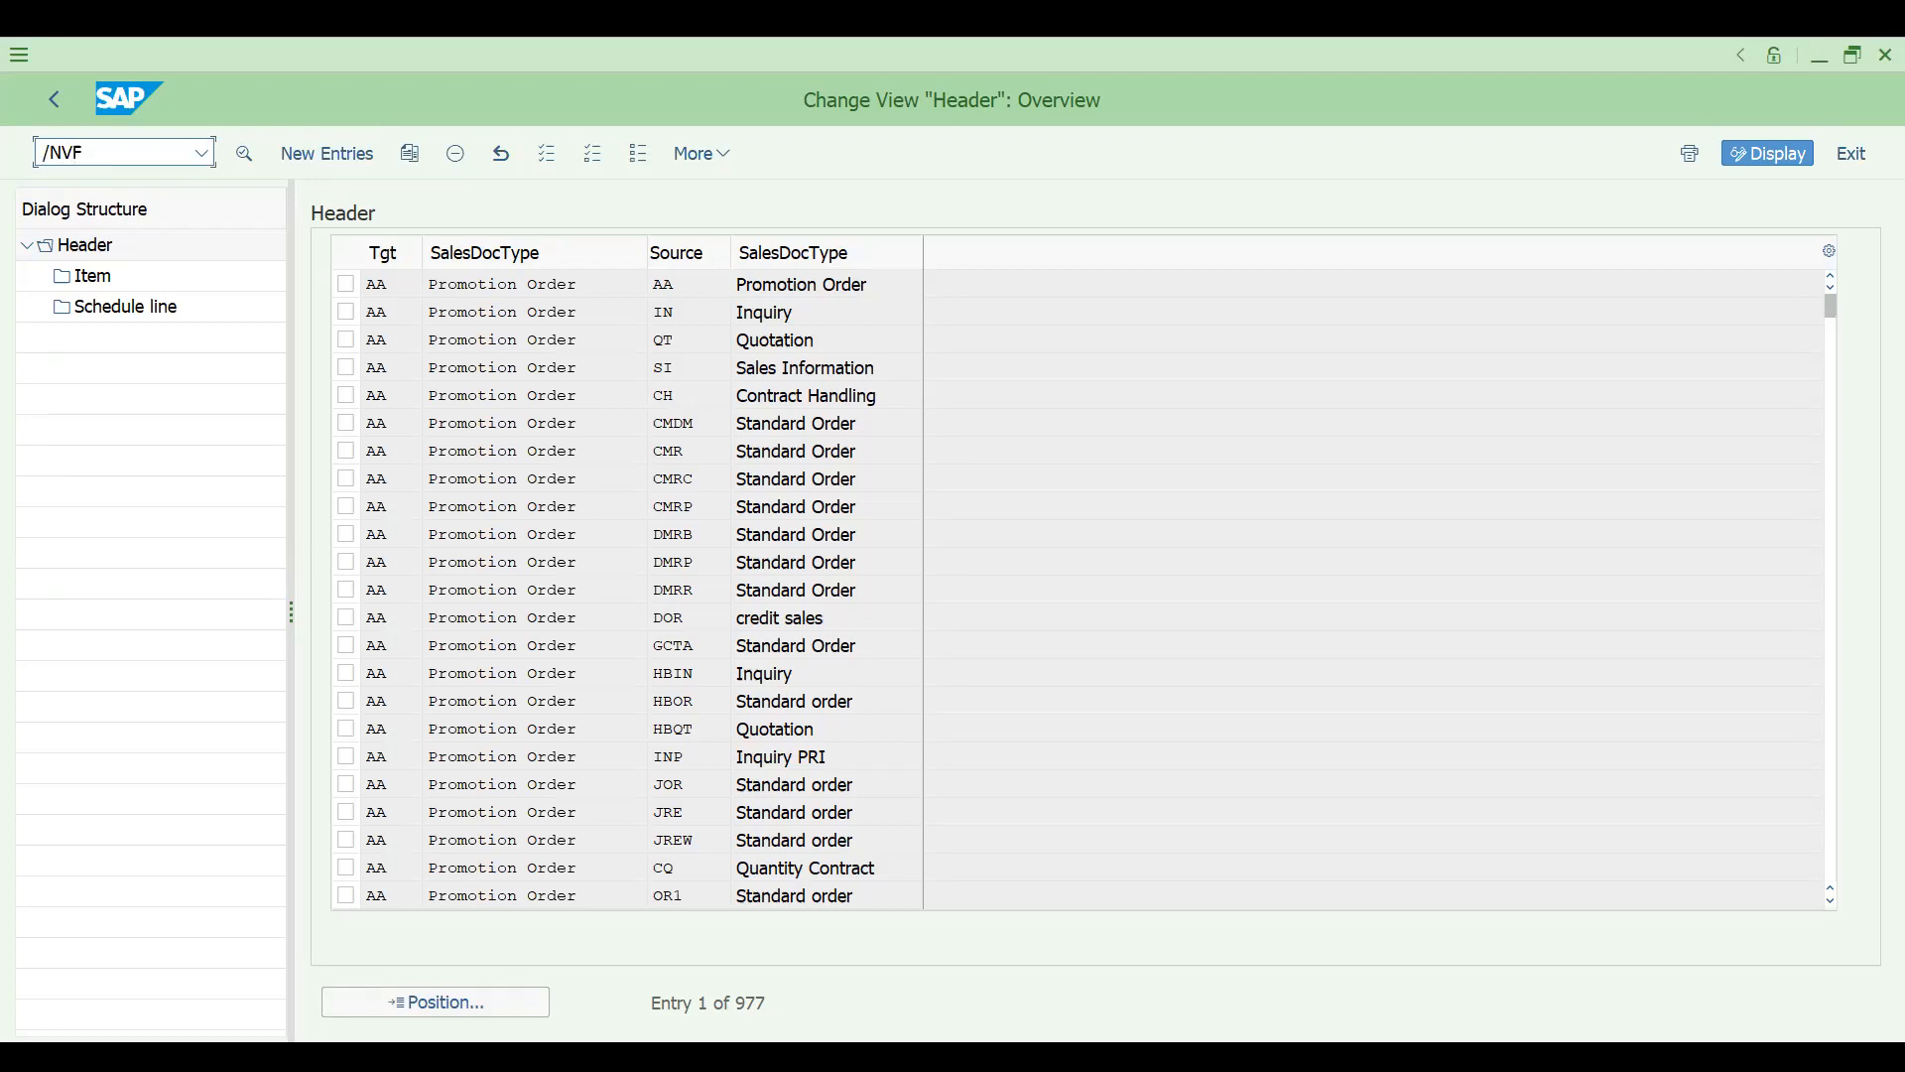
key(BackSpace)
text(TAF)
key(Return)
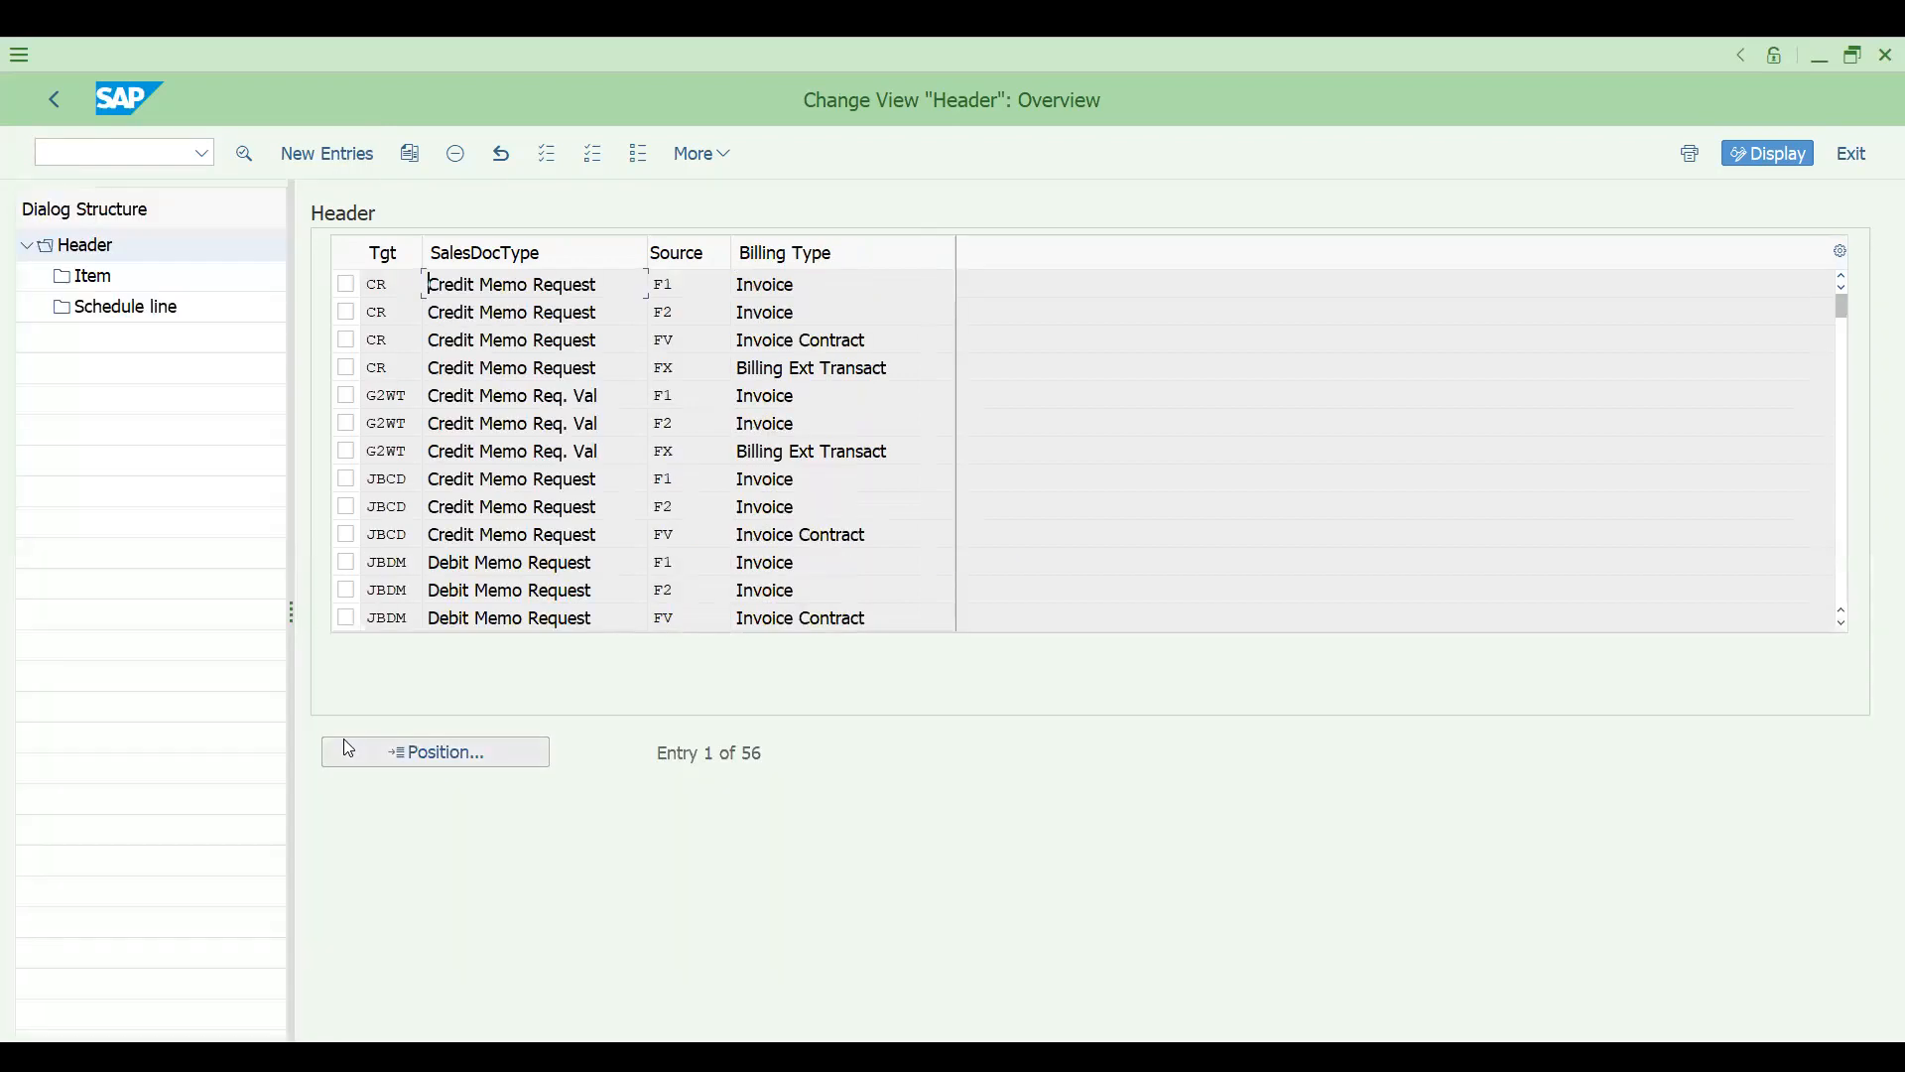
- Position the copying control header list at target sales document type ZRE with source billing type F2
click(430, 758)
click(327, 485)
text(F2)
click(326, 443)
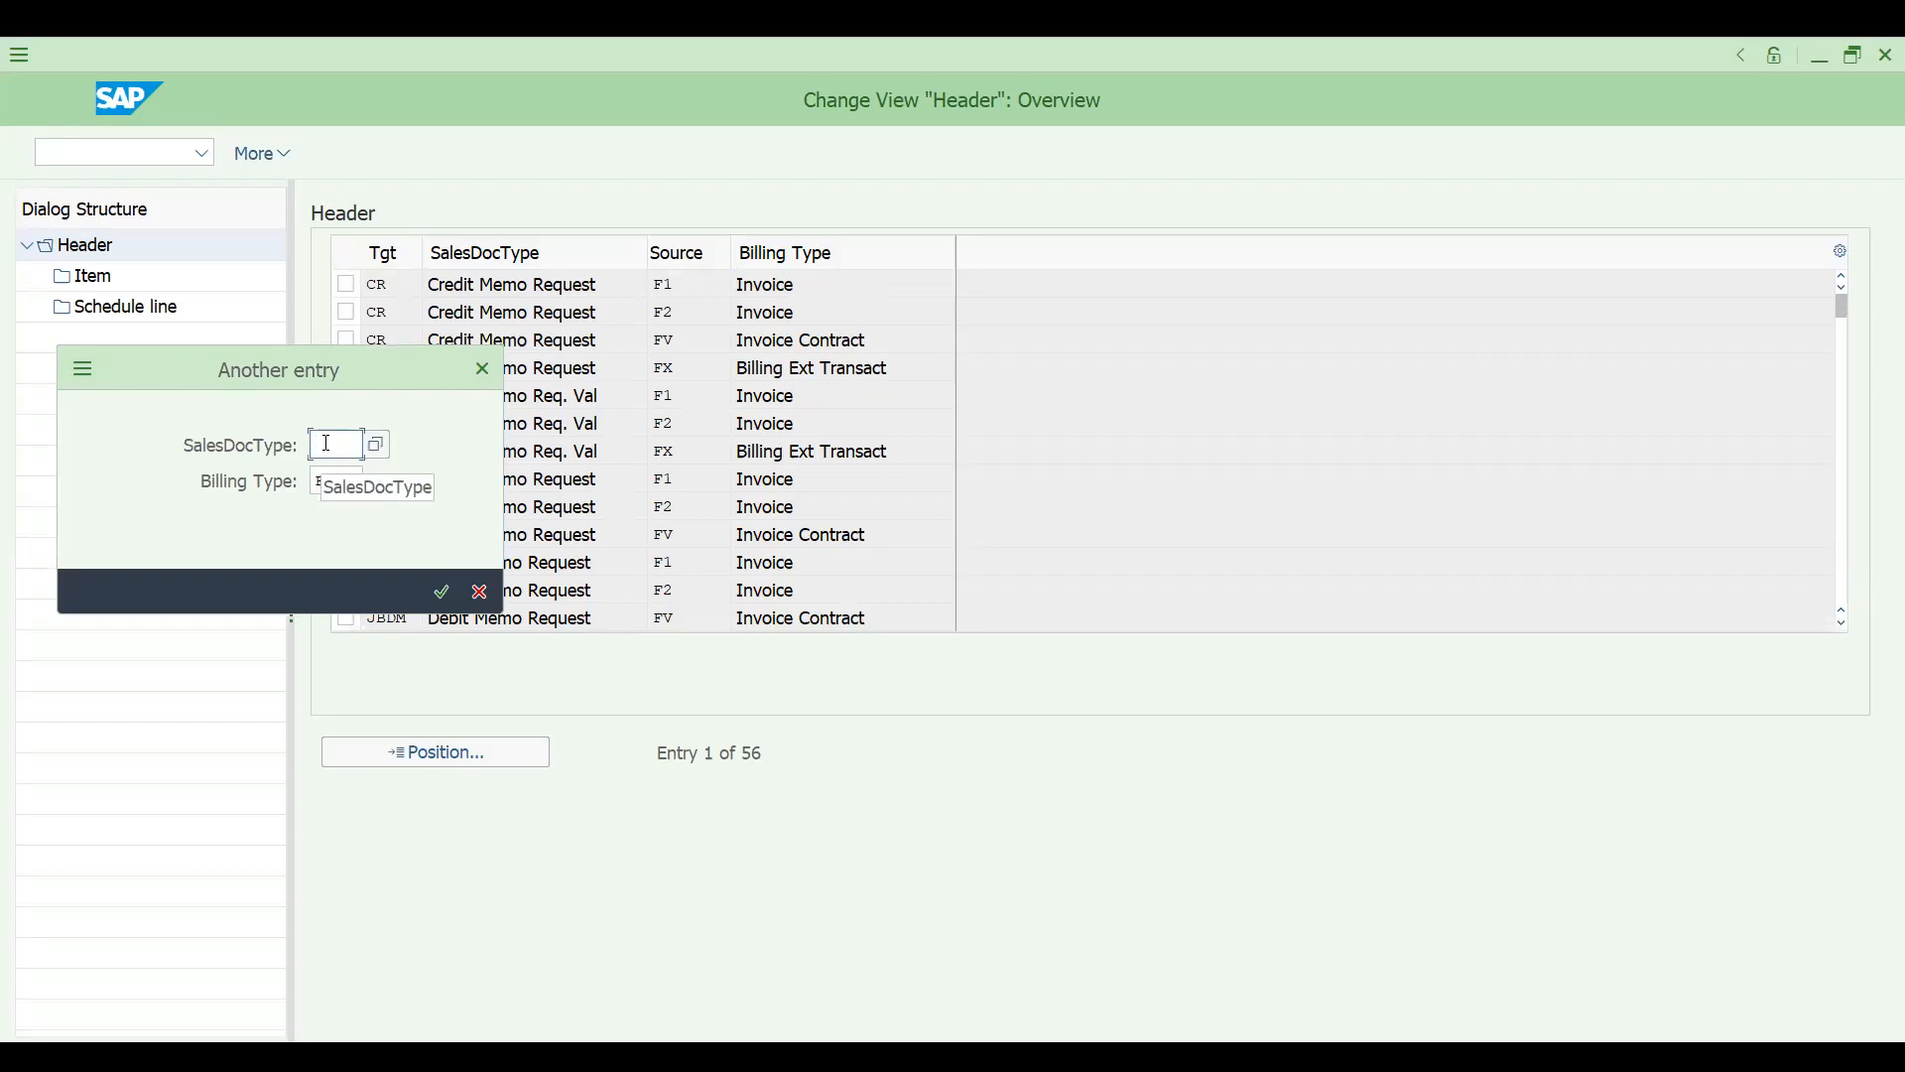
text(ZRE)
key(Return)
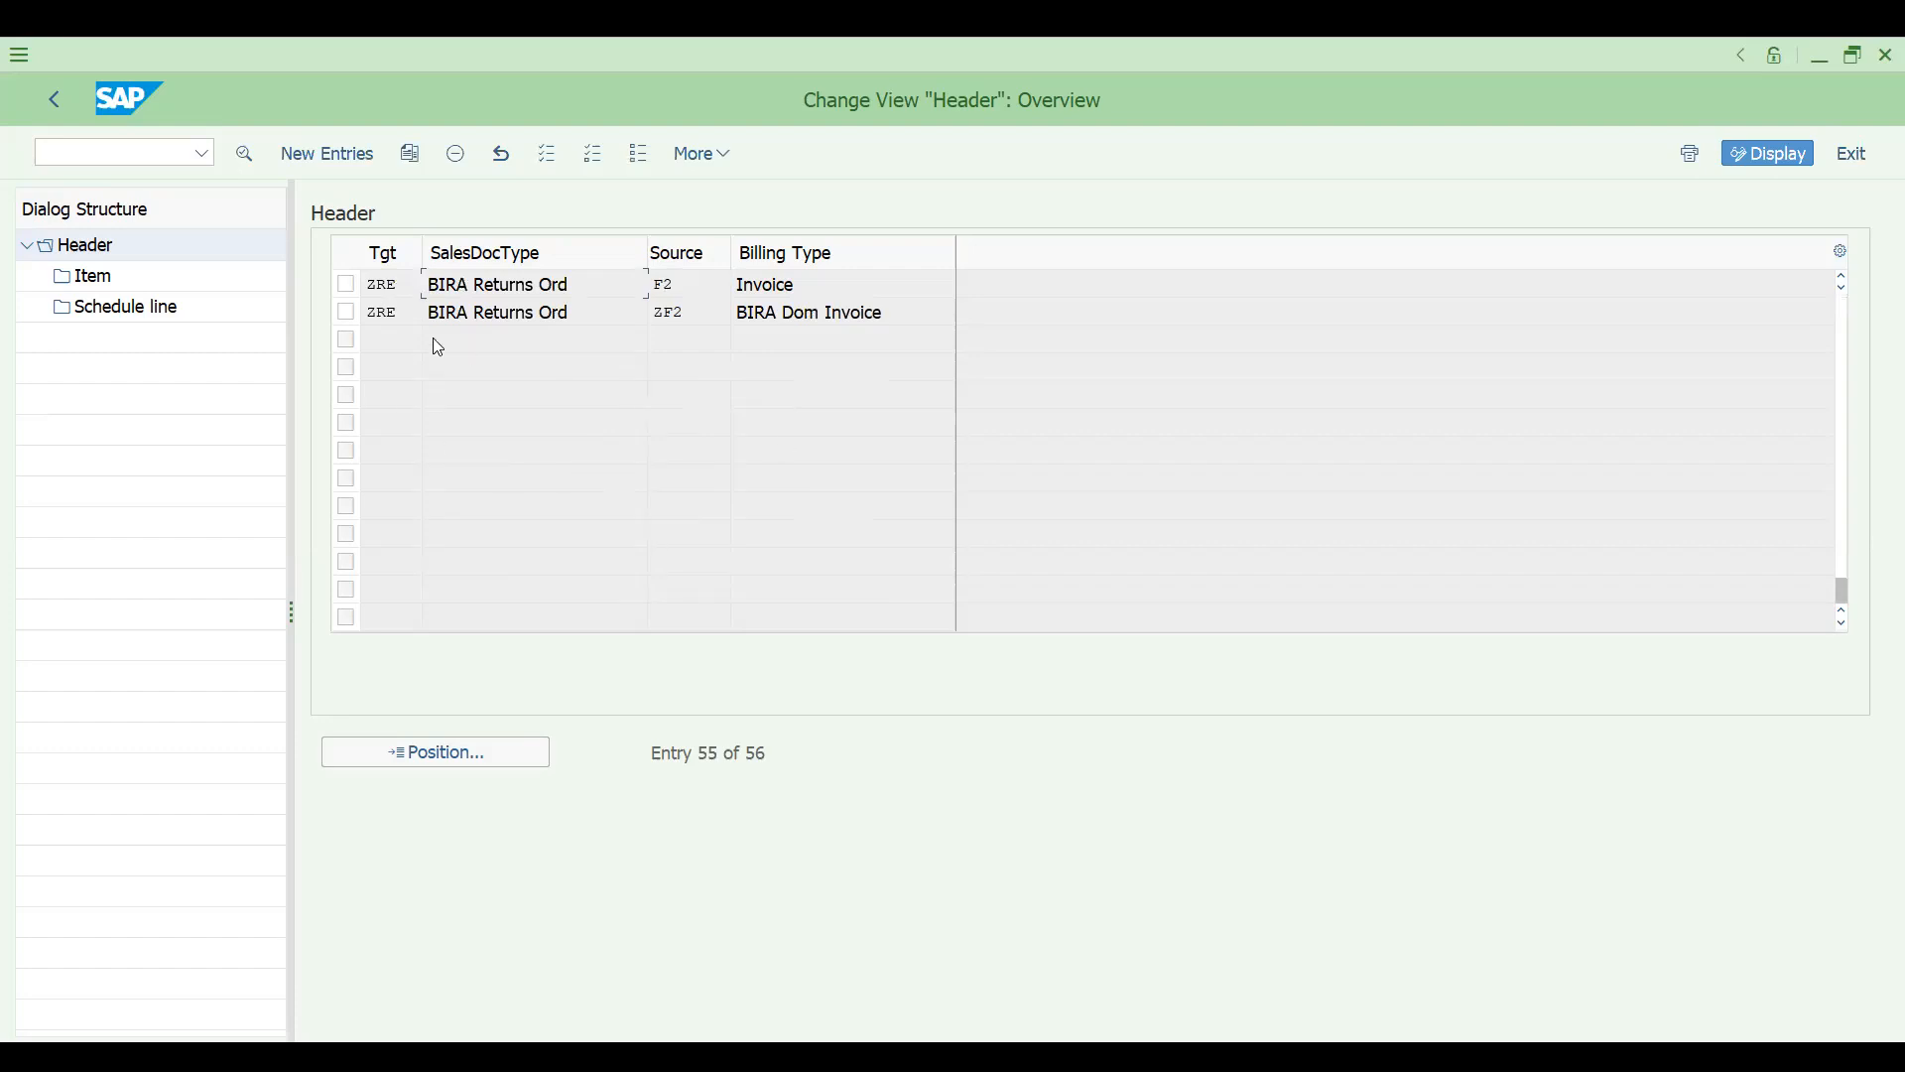
- Locate the copying control entry from billing type F2 to sales document type CR and open its header details as a copy
click(430, 765)
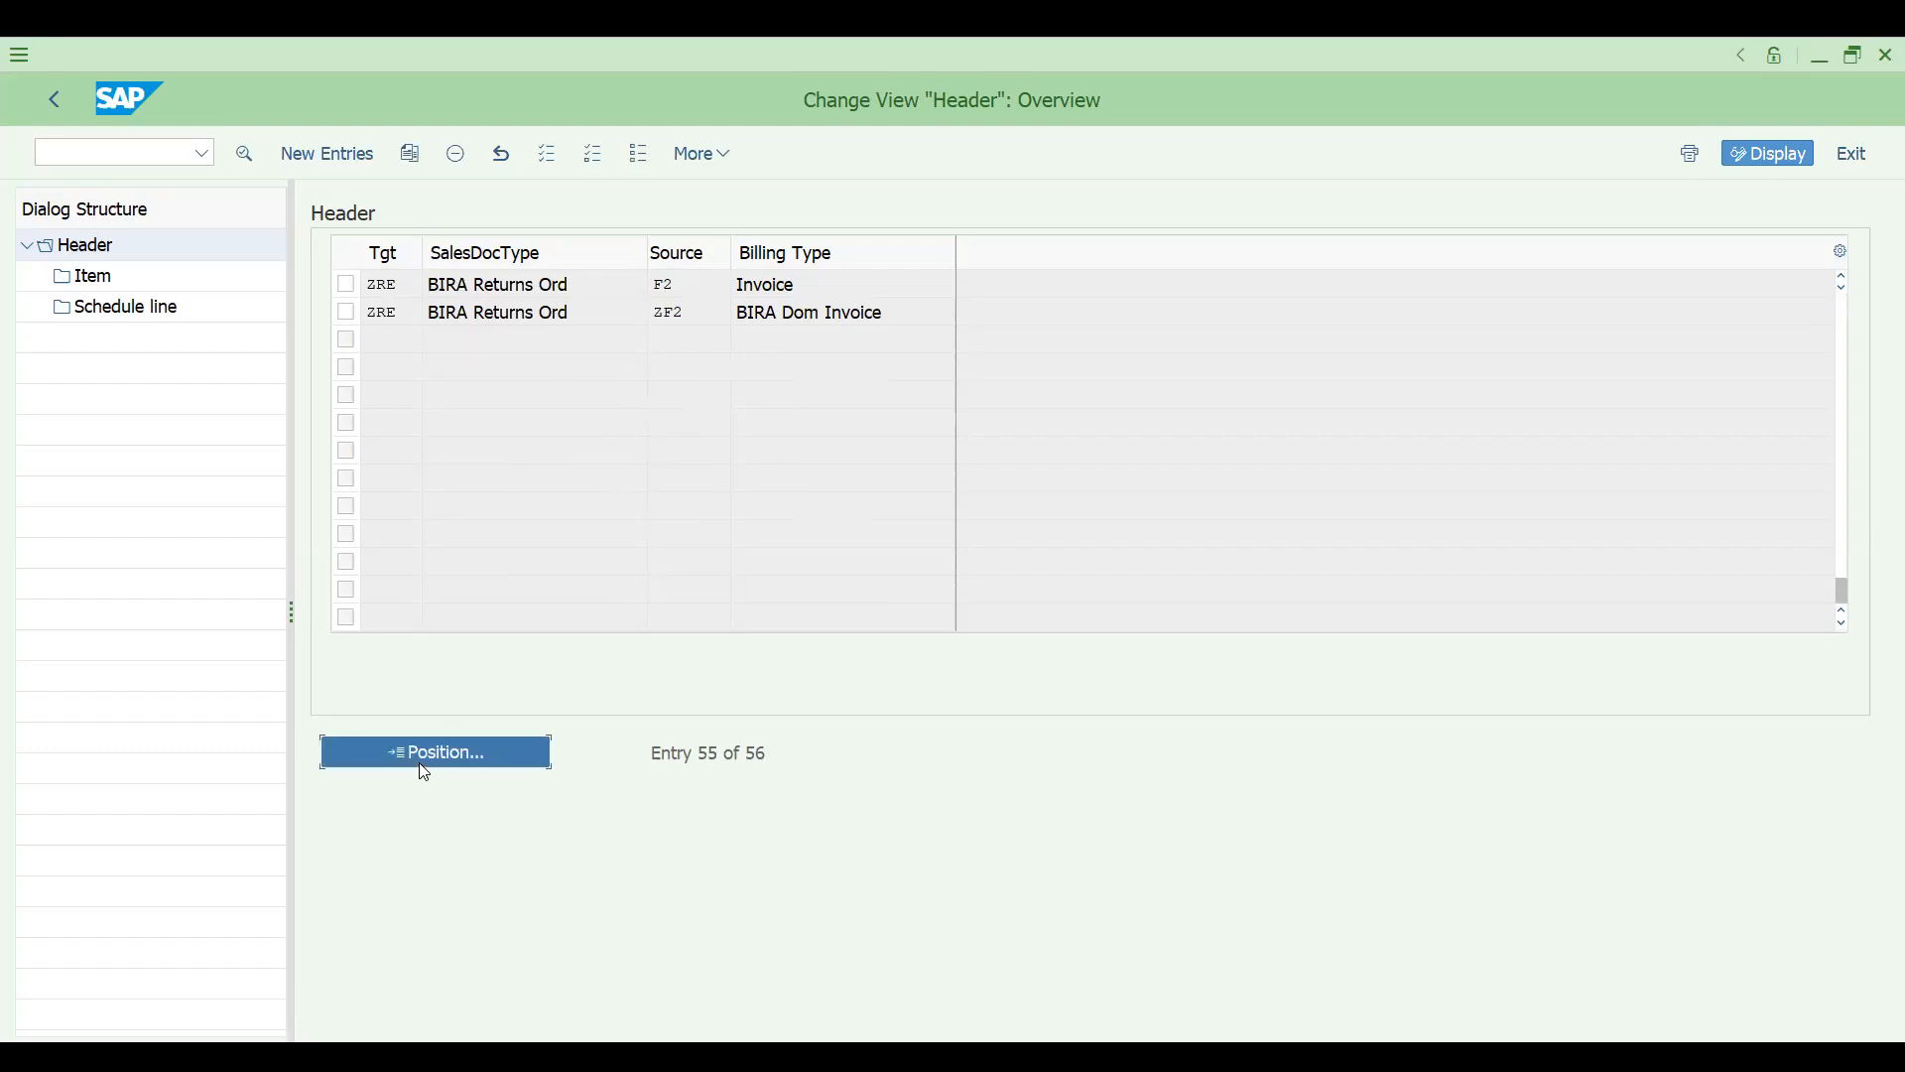
text(CR)
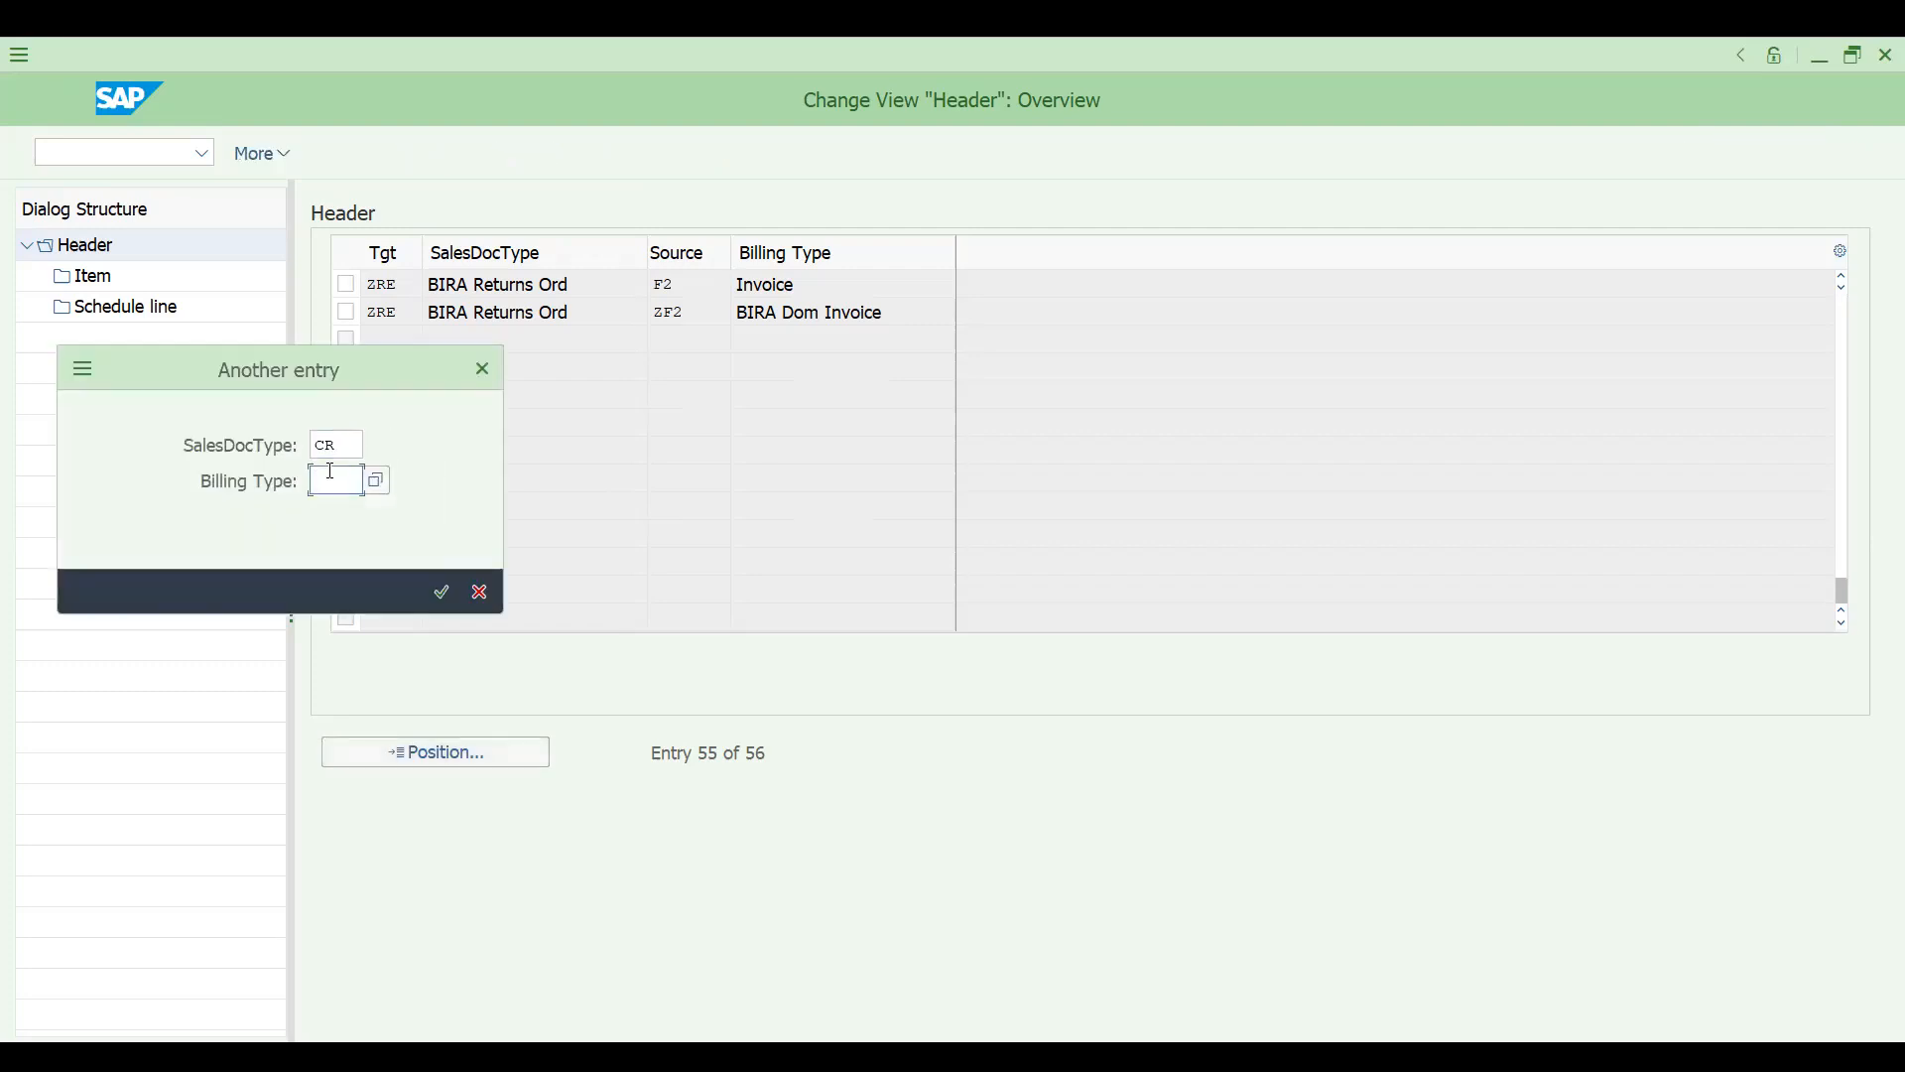
click(331, 472)
text(F2)
key(Return)
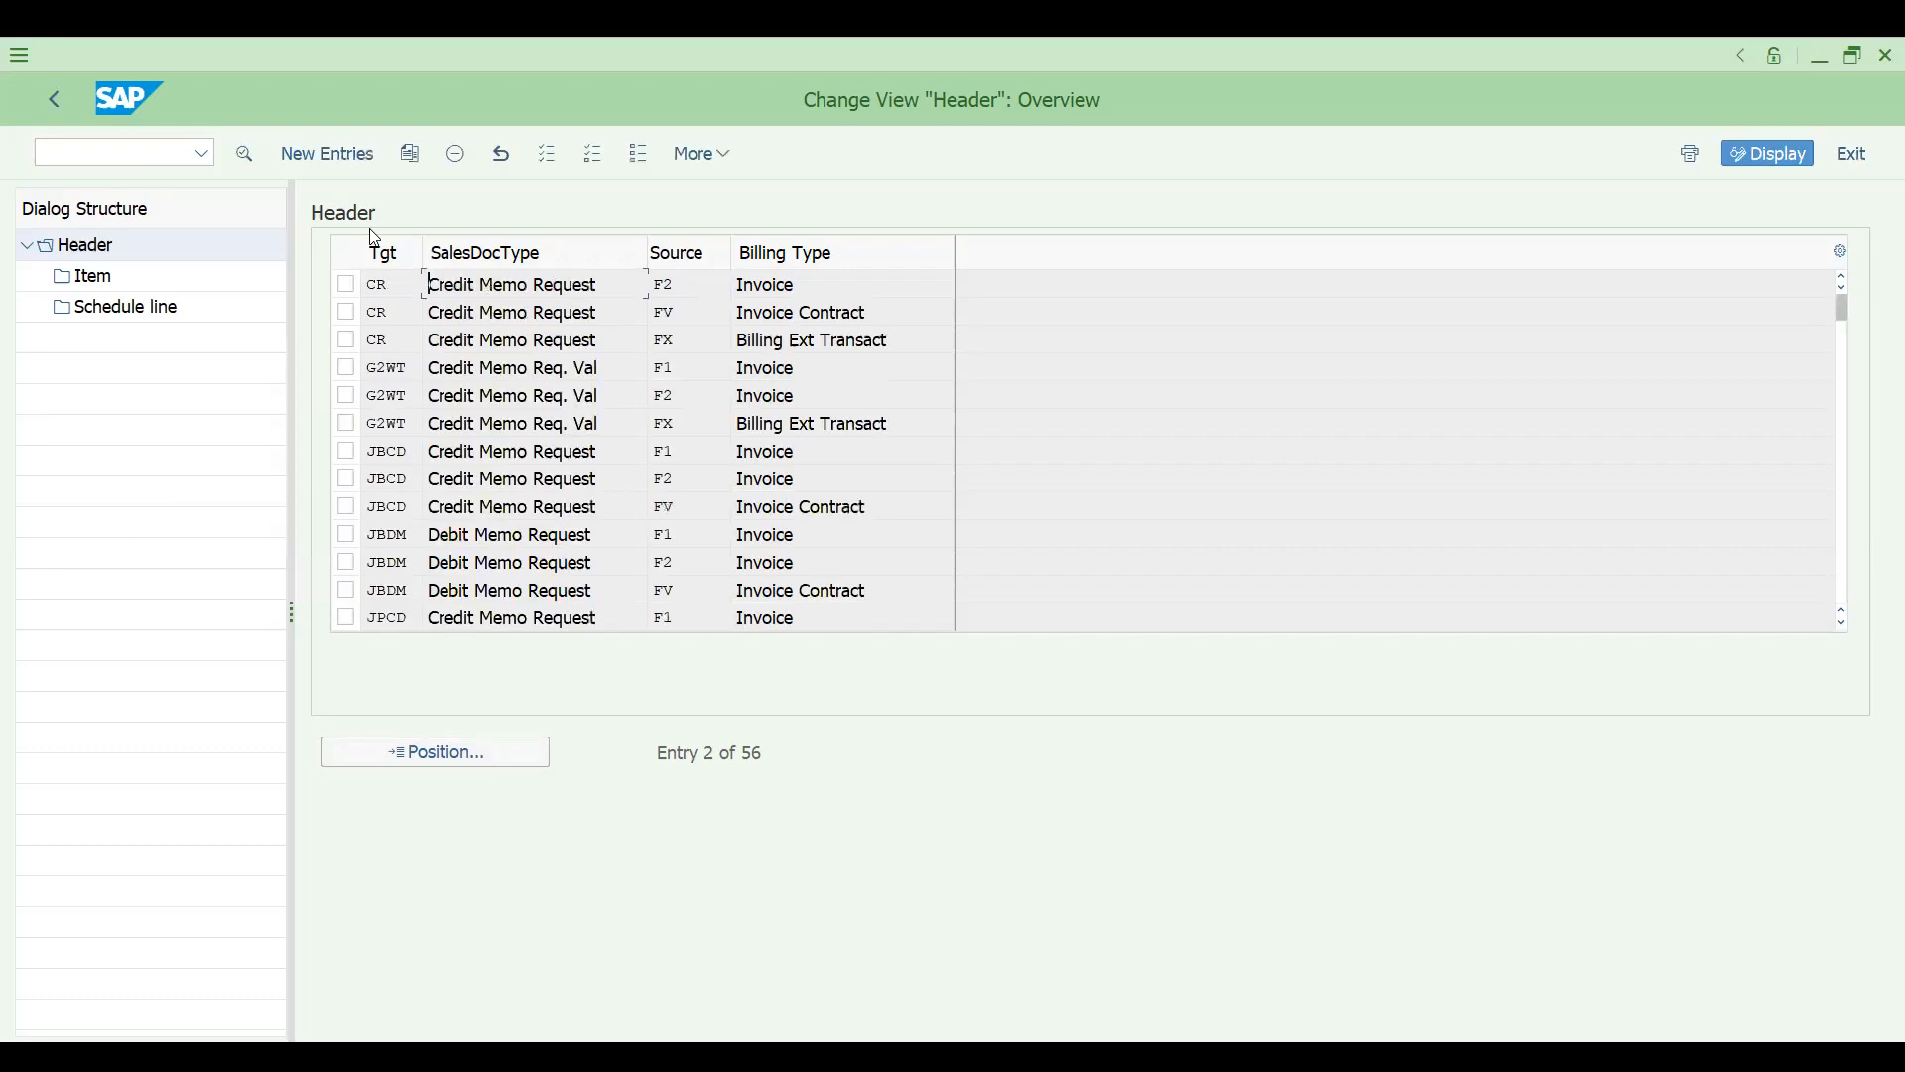
click(348, 287)
click(409, 153)
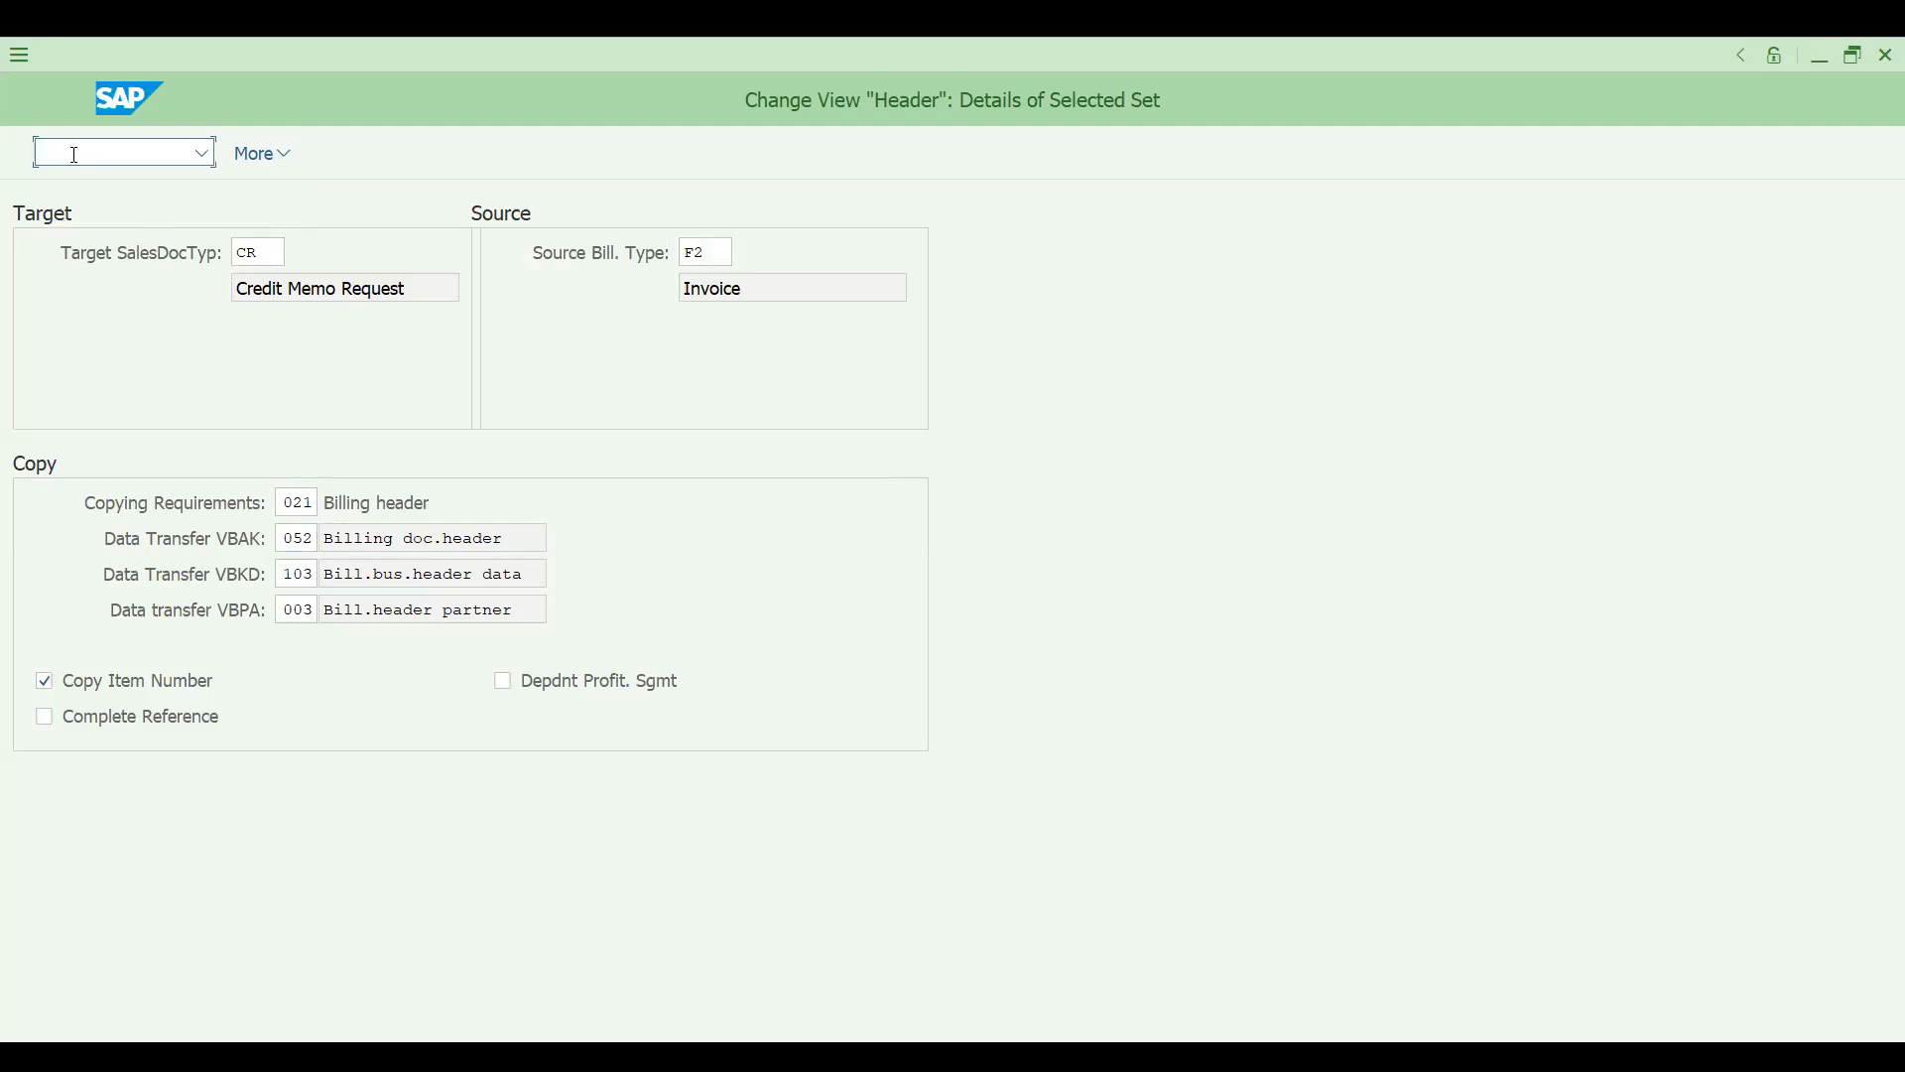
- Open transaction VA01 and set the order type to CR for a credit memo request
text(nva01)
key(Return)
drag(299, 288, 64, 303)
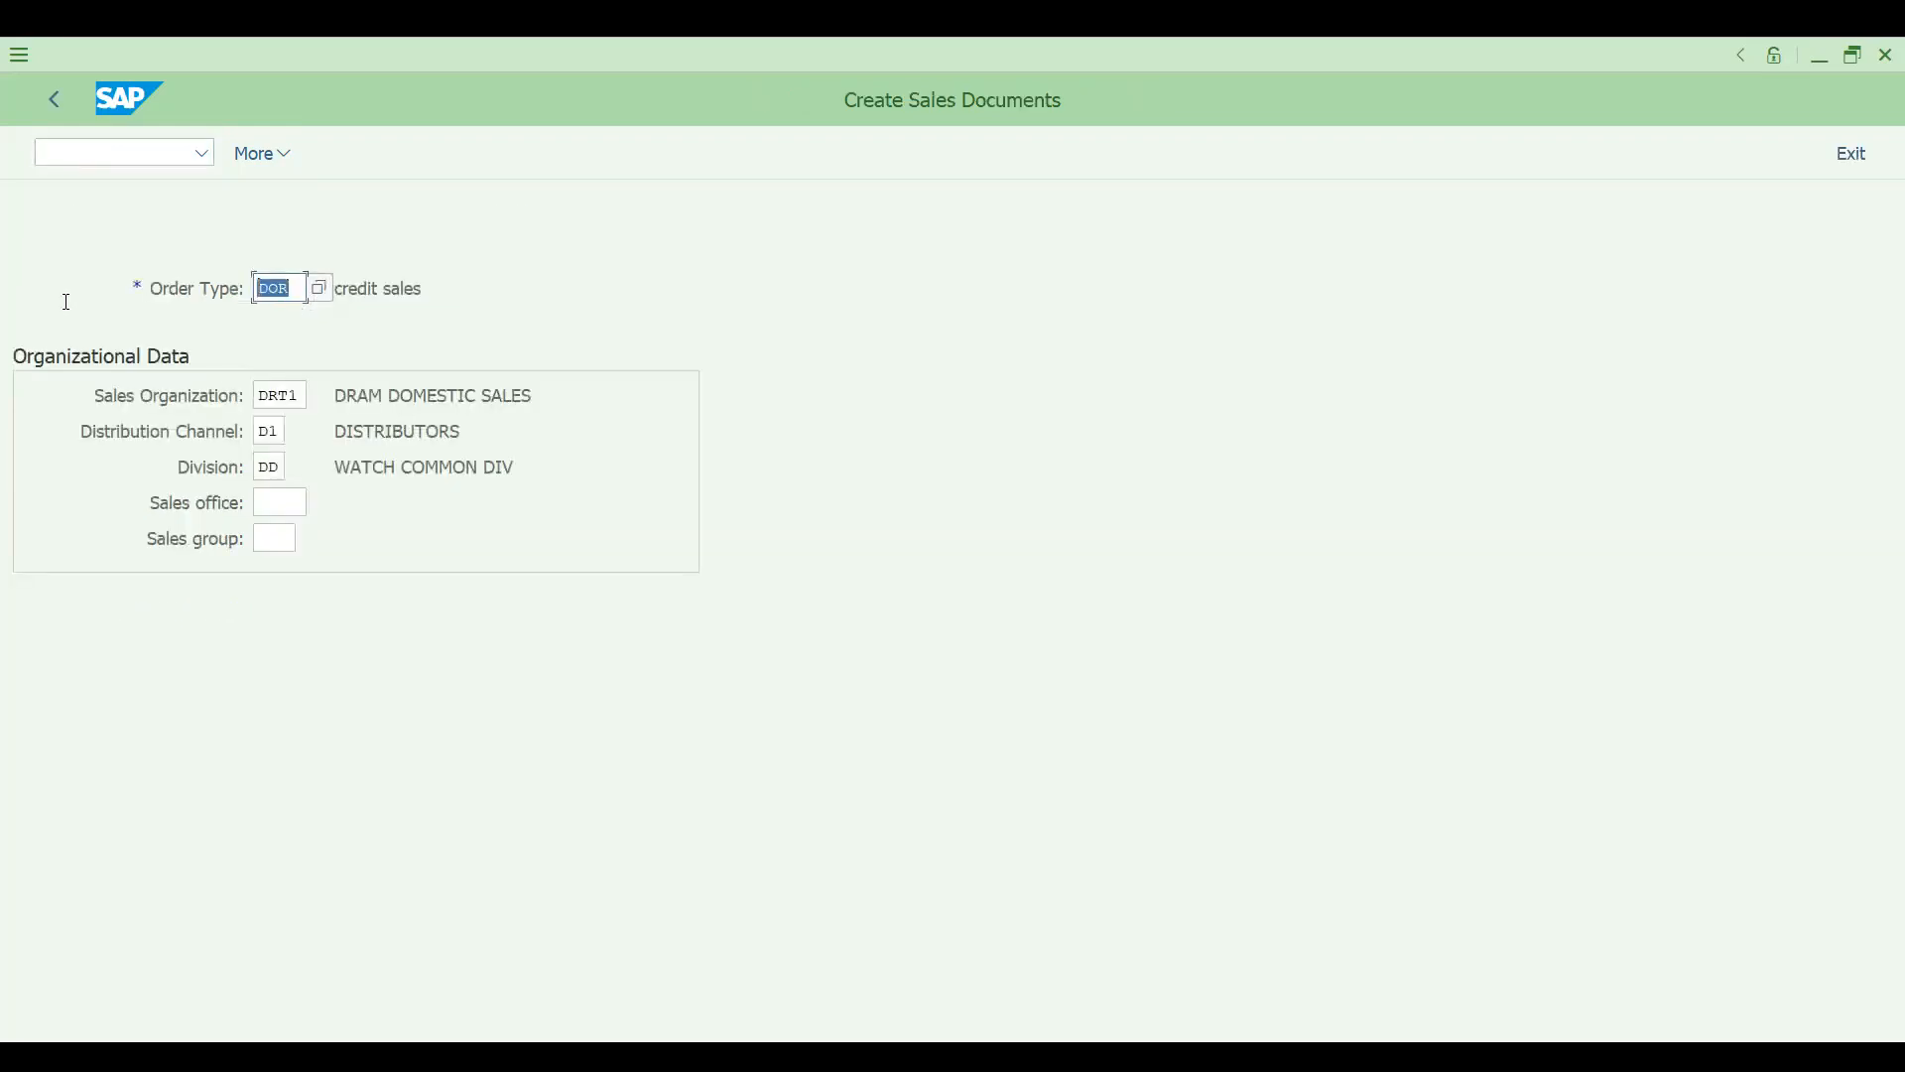
text(cr)
key(Down)
key(Return)
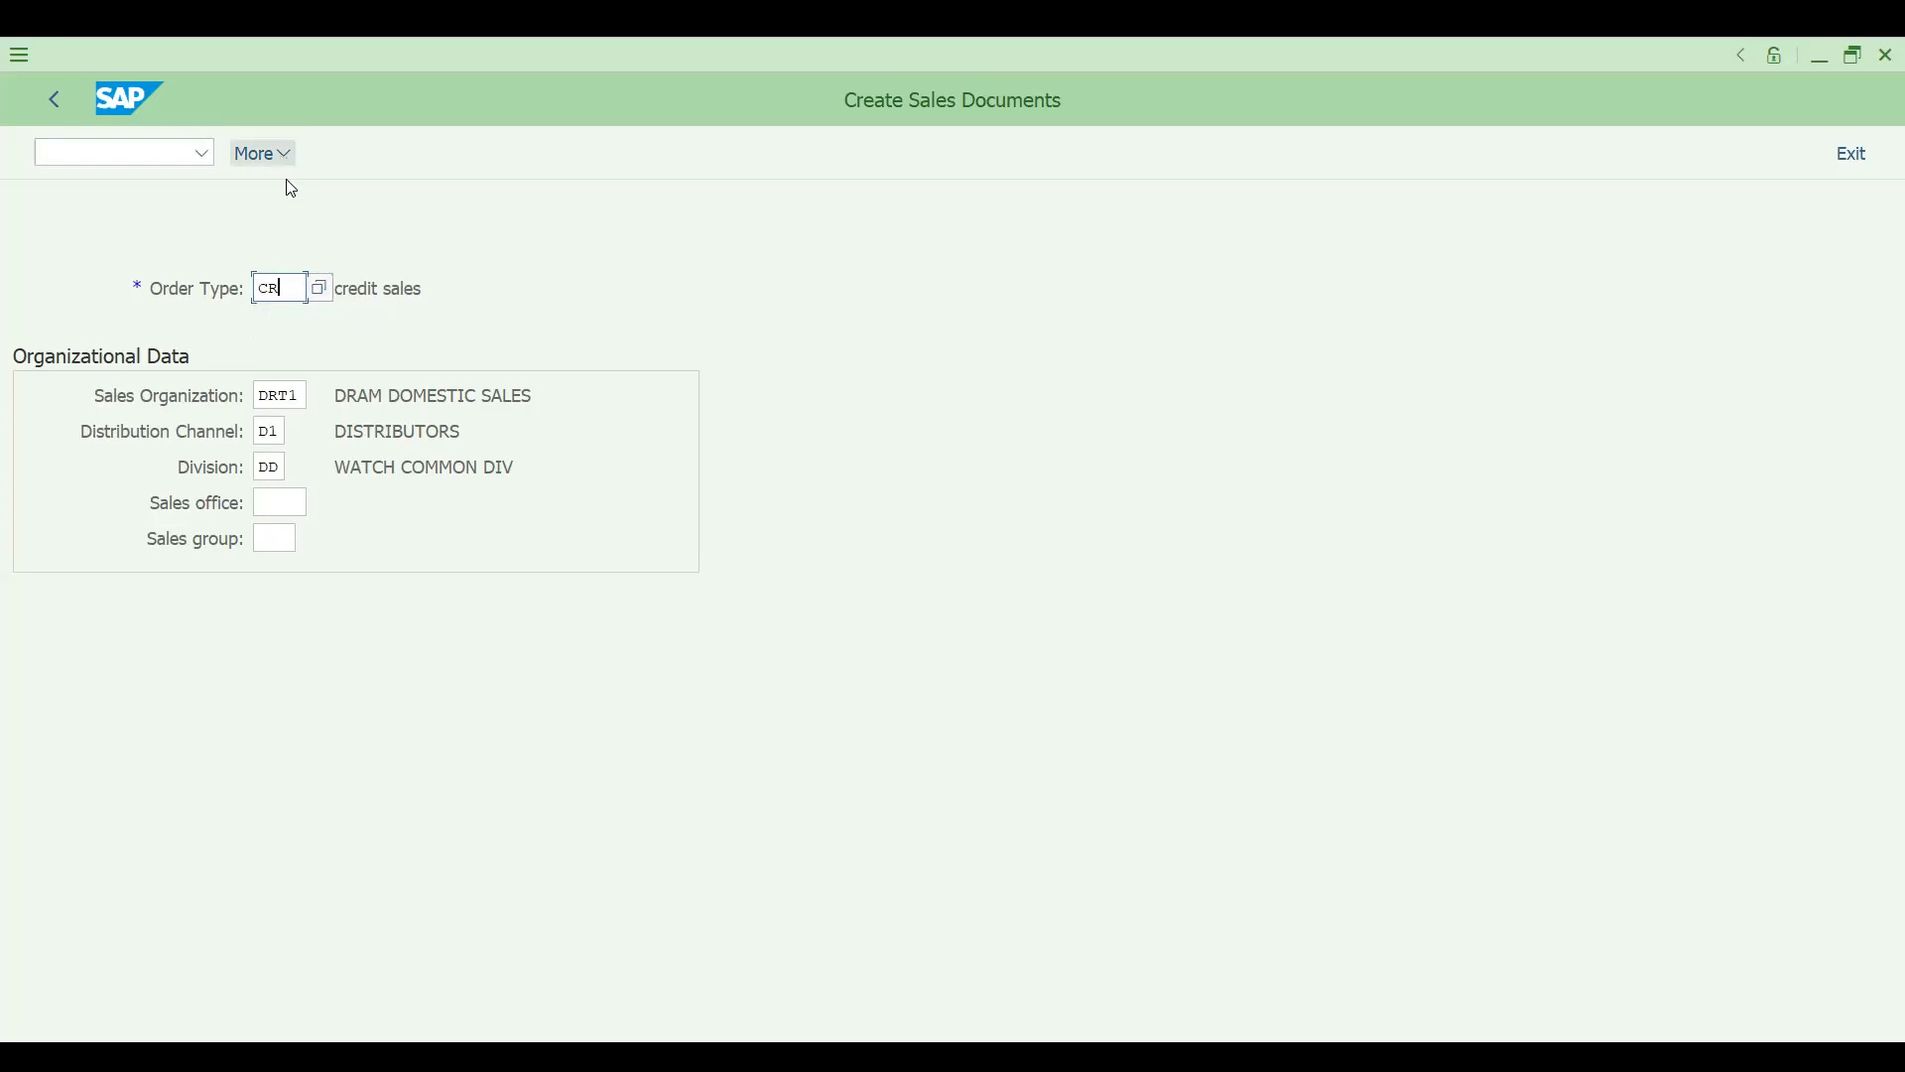
- Create the credit memo request with reference to the copied invoice number as billing document
click(262, 152)
mouse_move(387, 227)
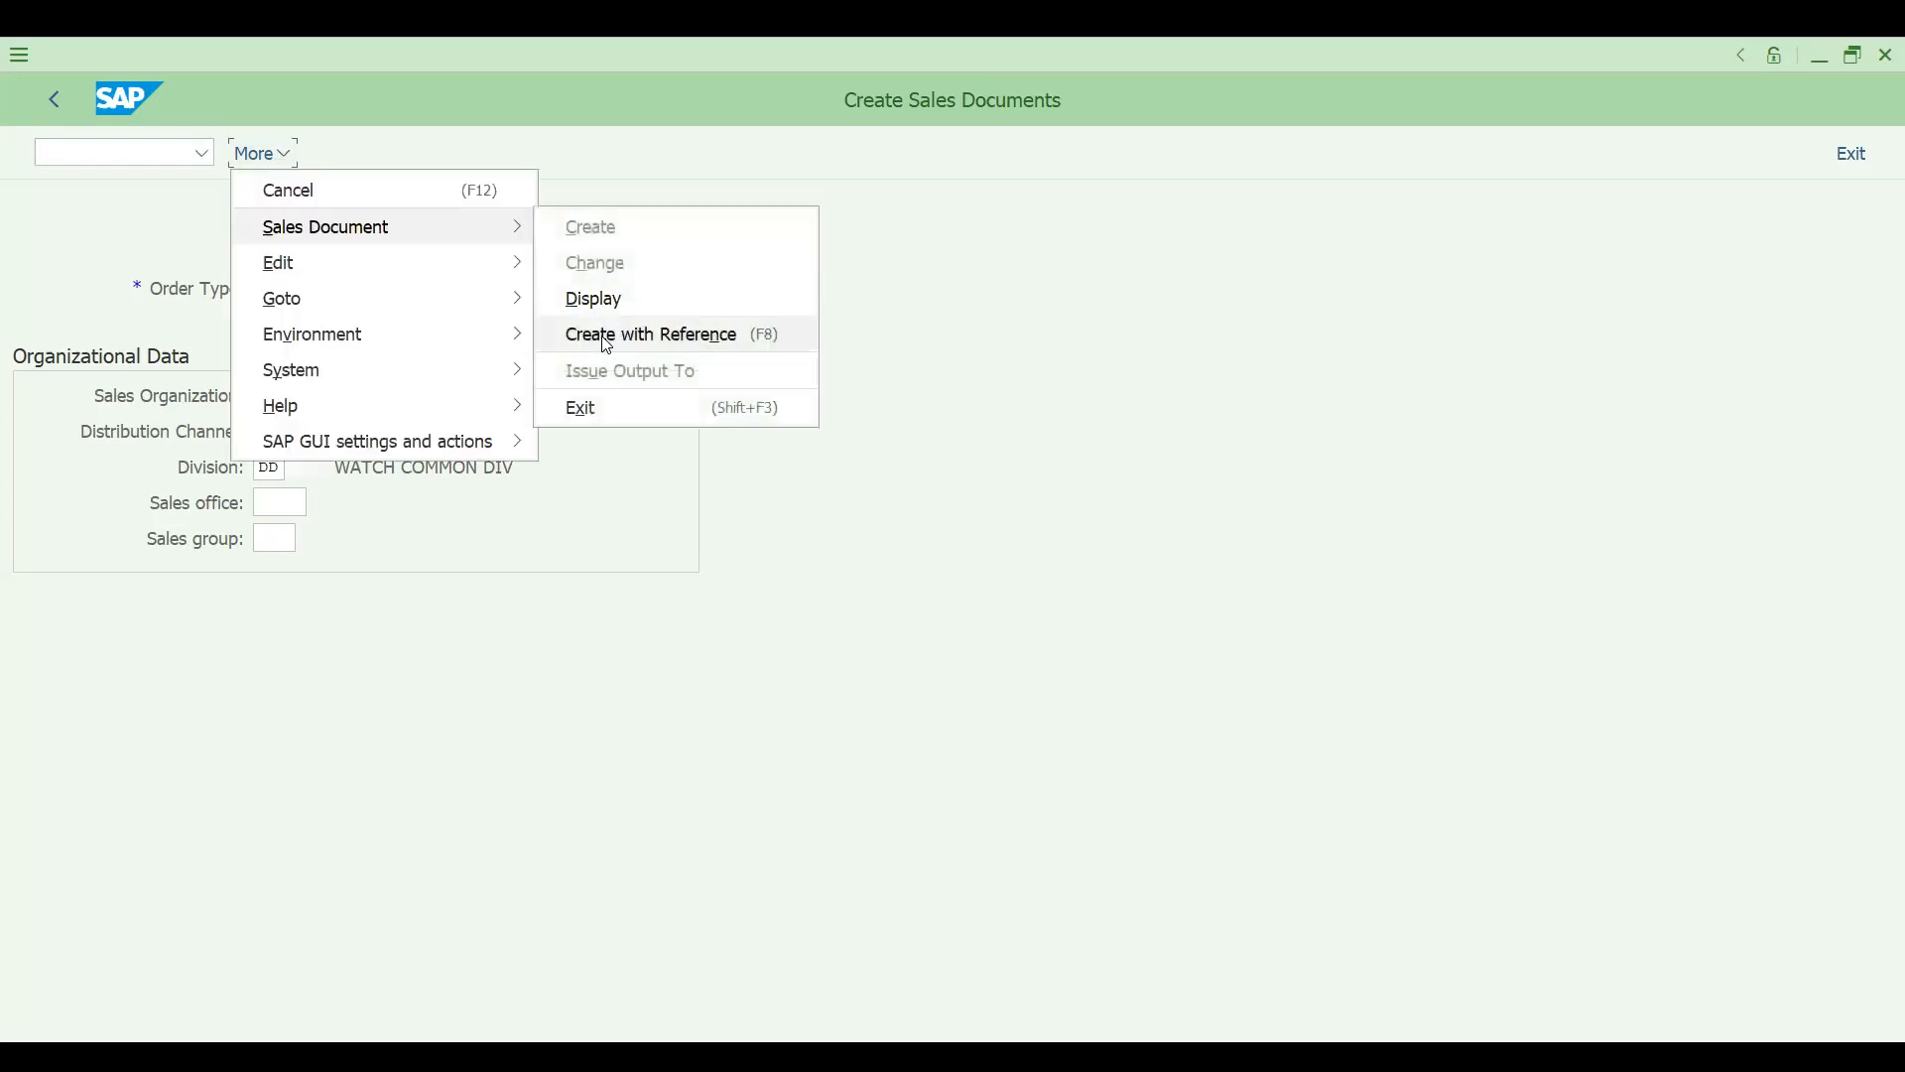
click(608, 343)
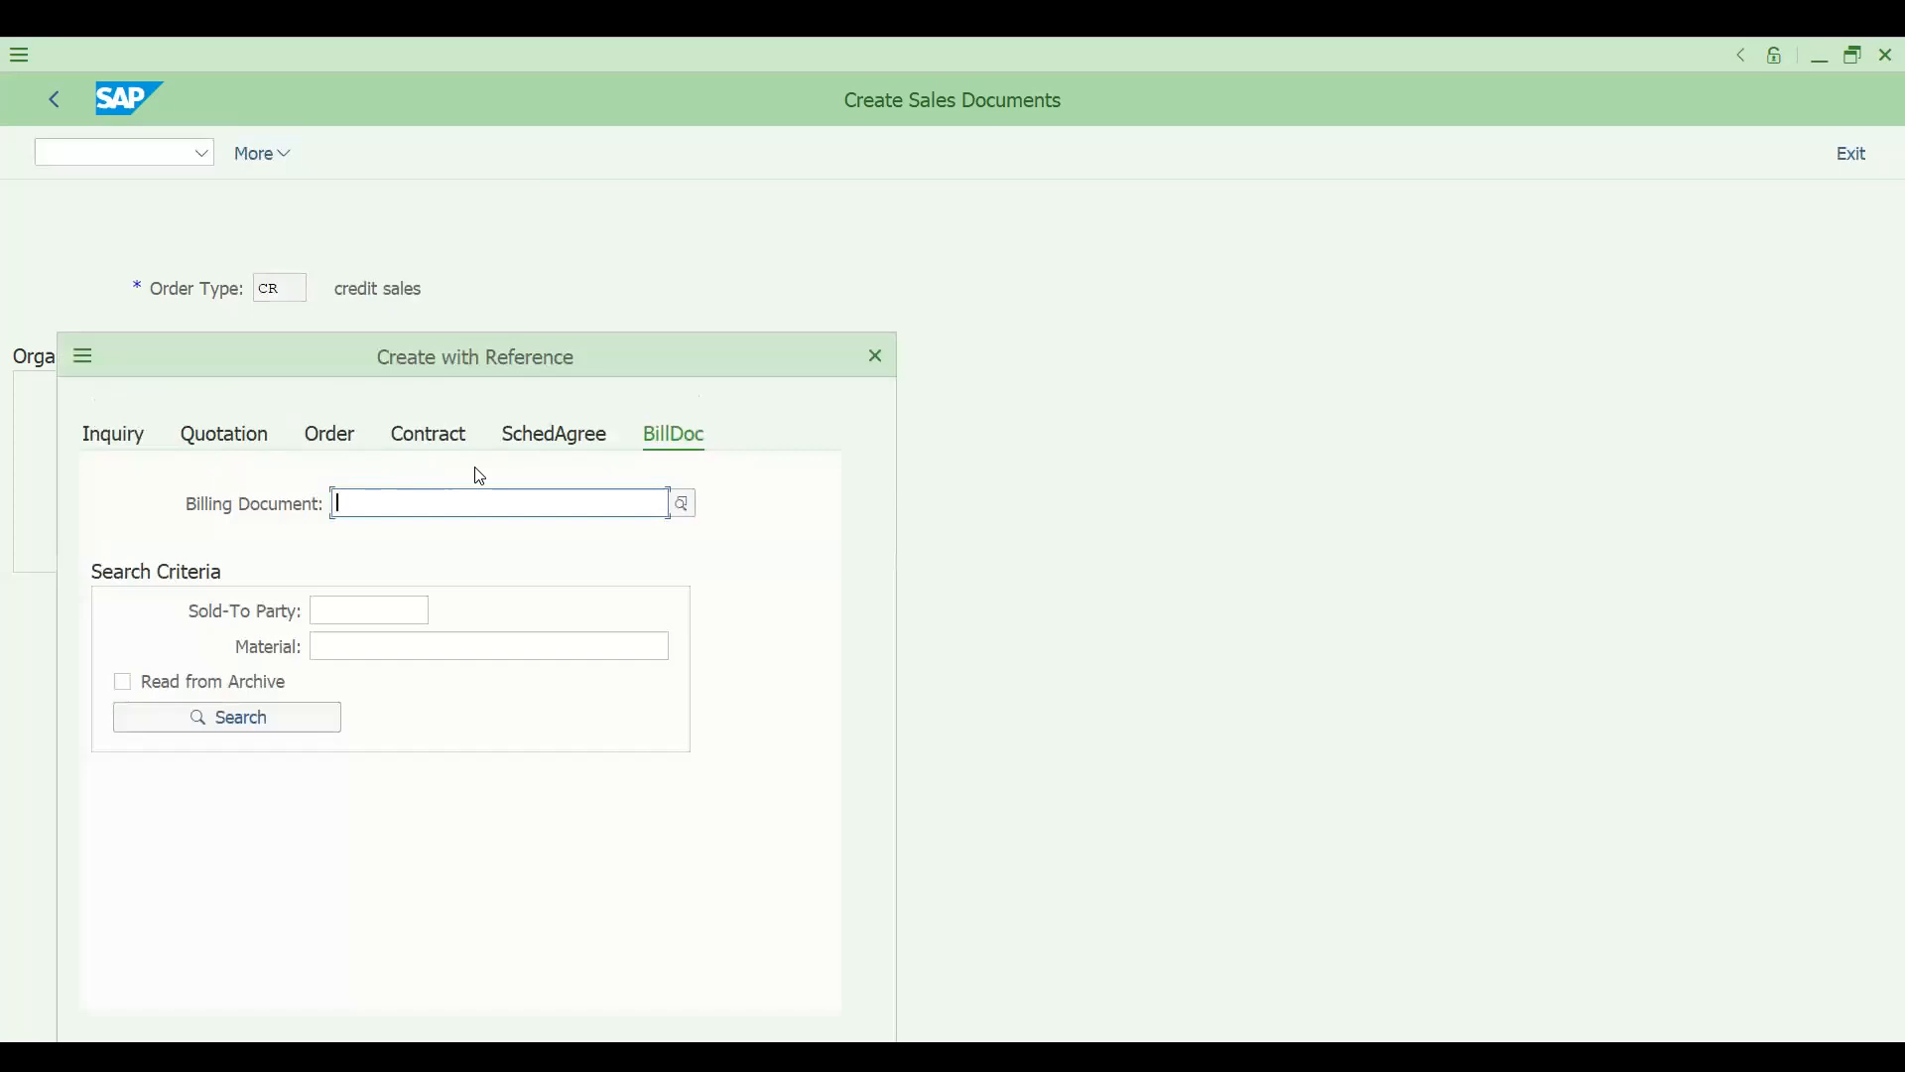
key(ctrl+v)
click(901, 839)
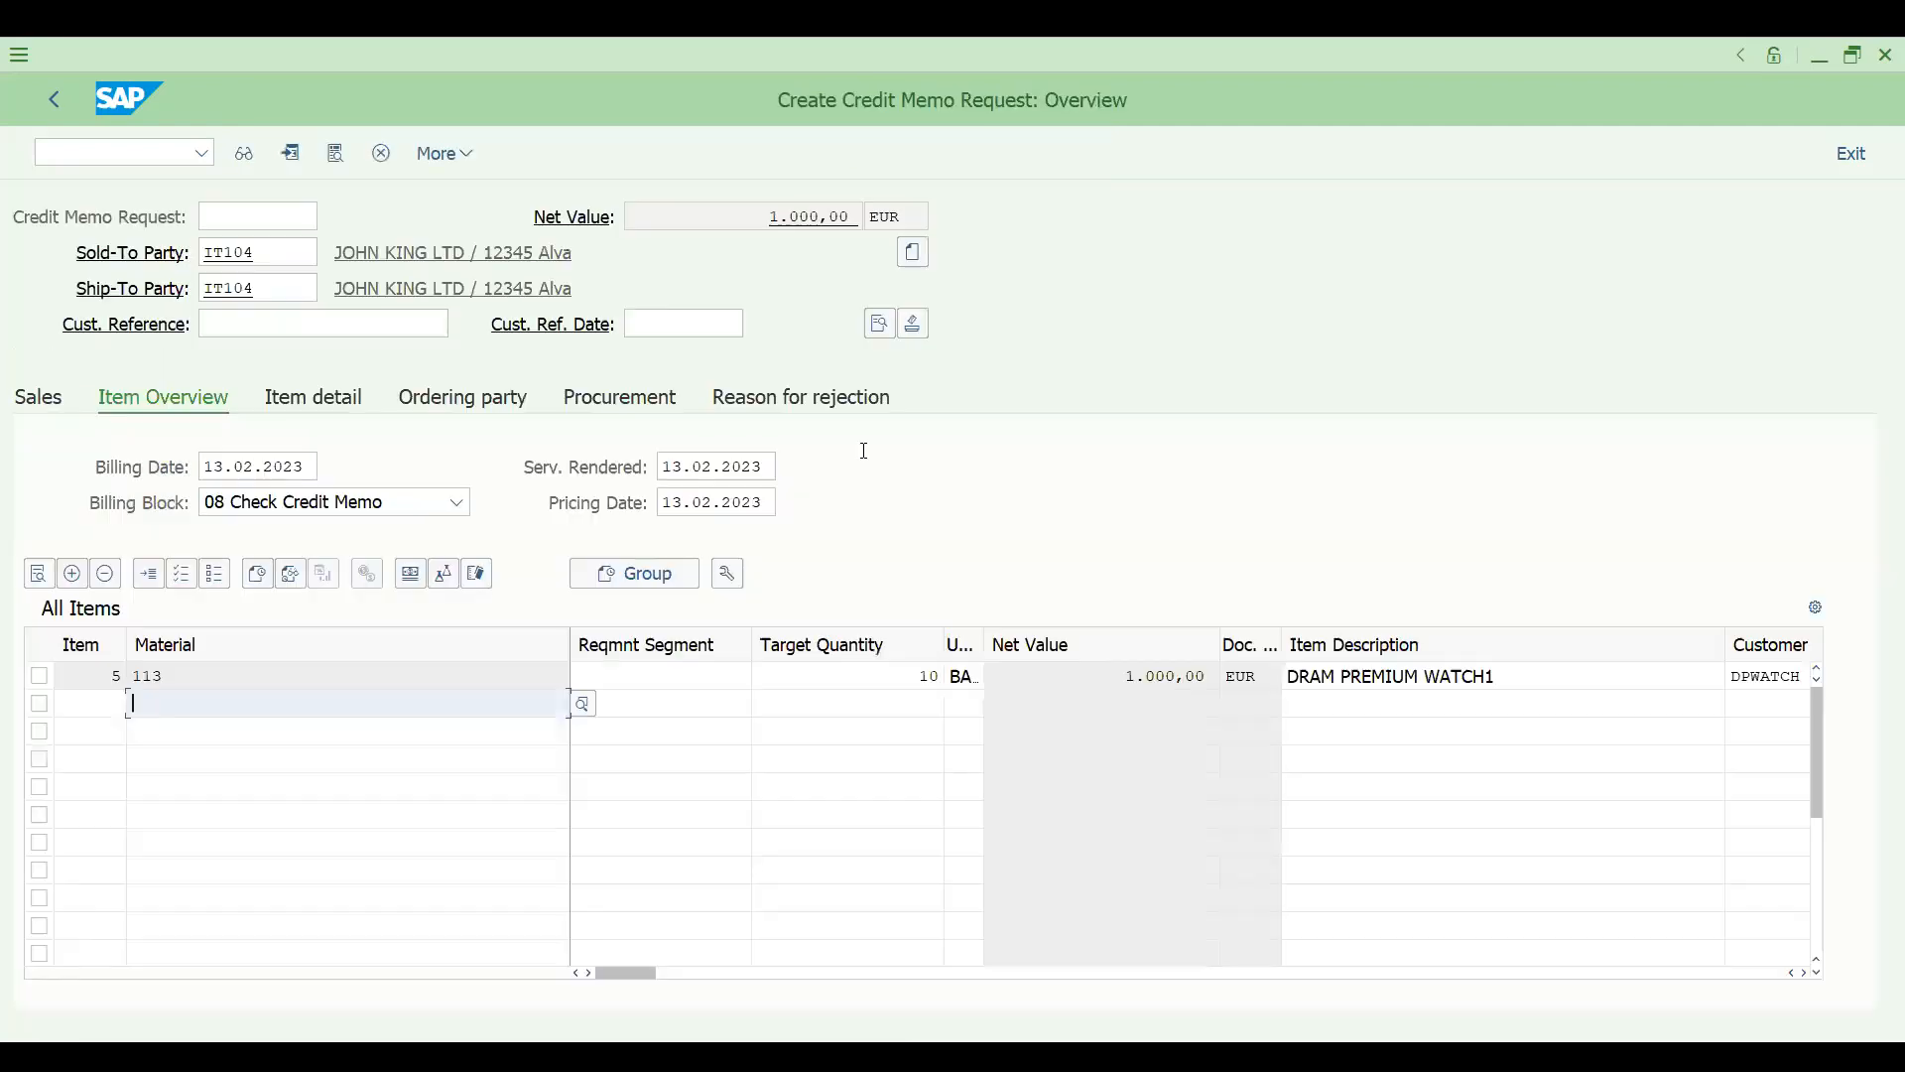
- Set the target quantity of the DRAM PREMIUM WATCH1 item to 2
click(899, 676)
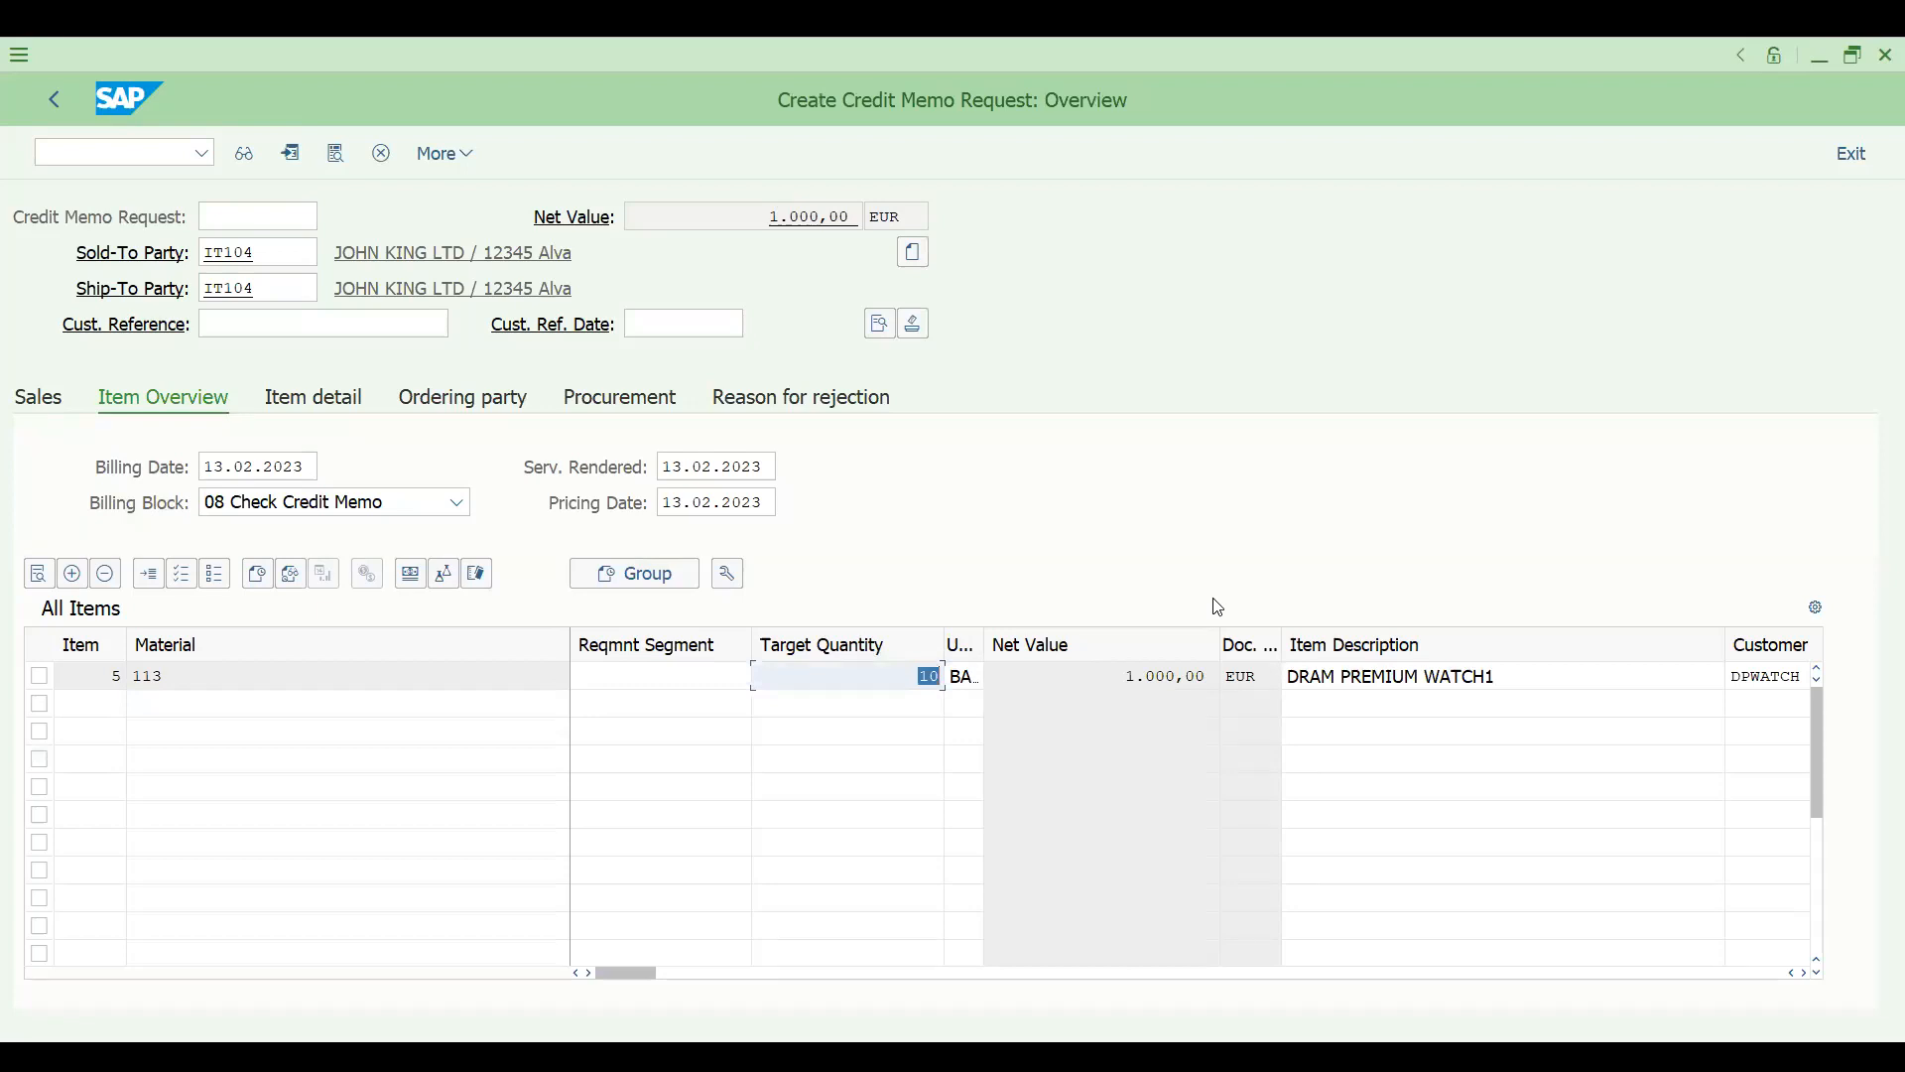
text(2)
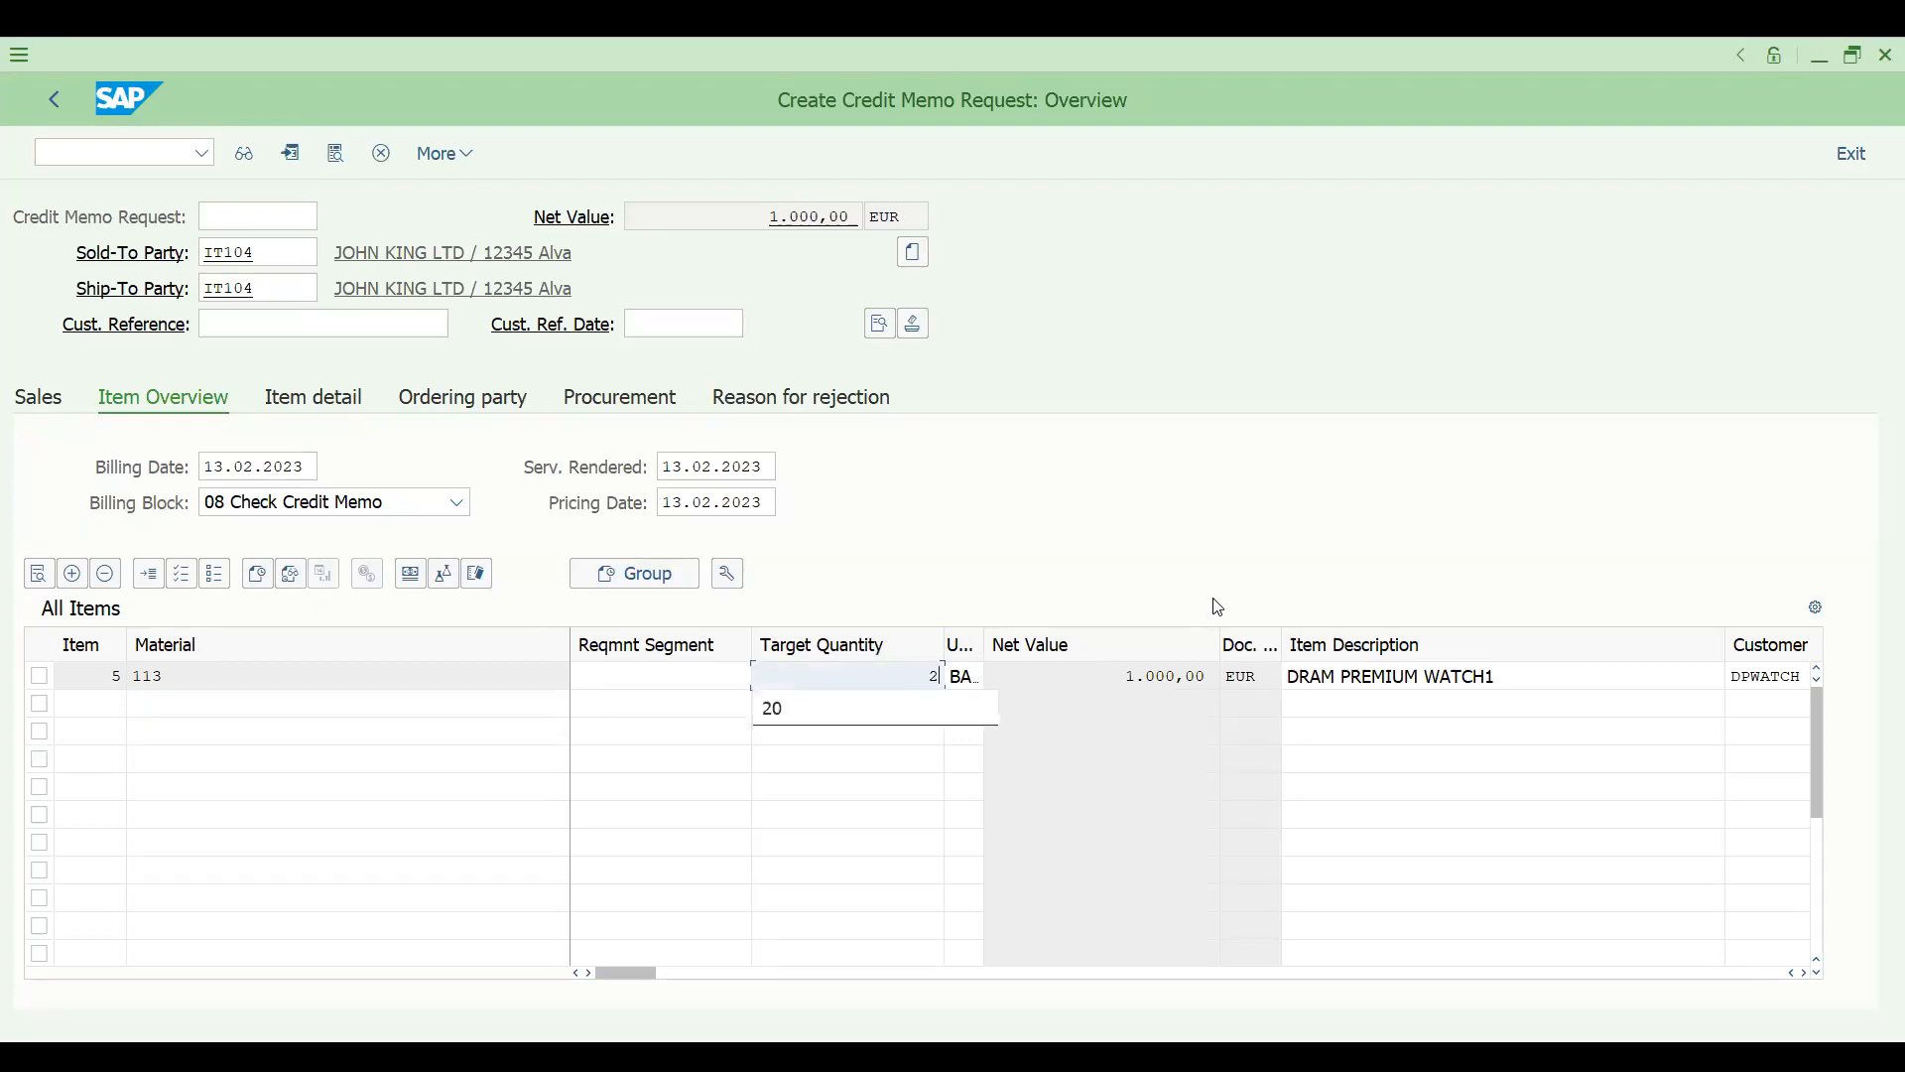
key(Return)
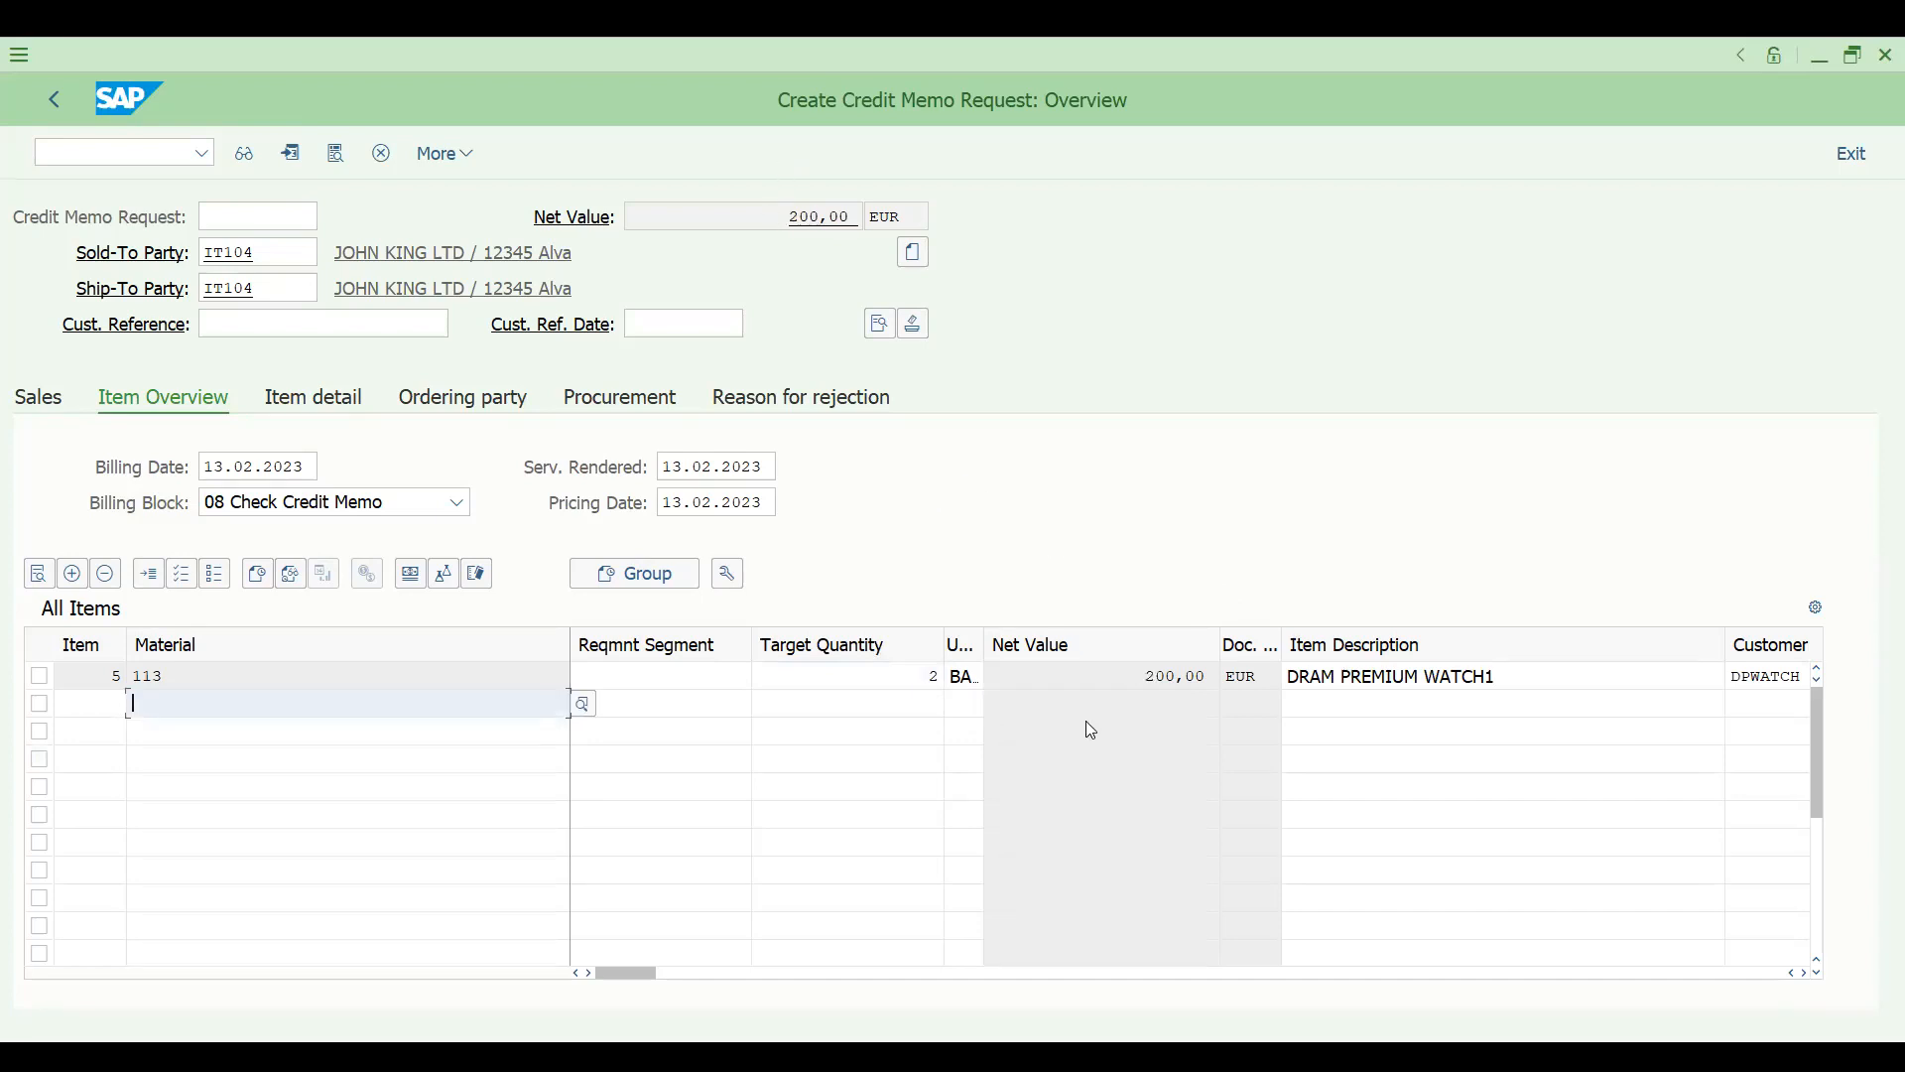
- Open the item's pricing conditions and examine the condition value of the PR00 price
double_click(1070, 664)
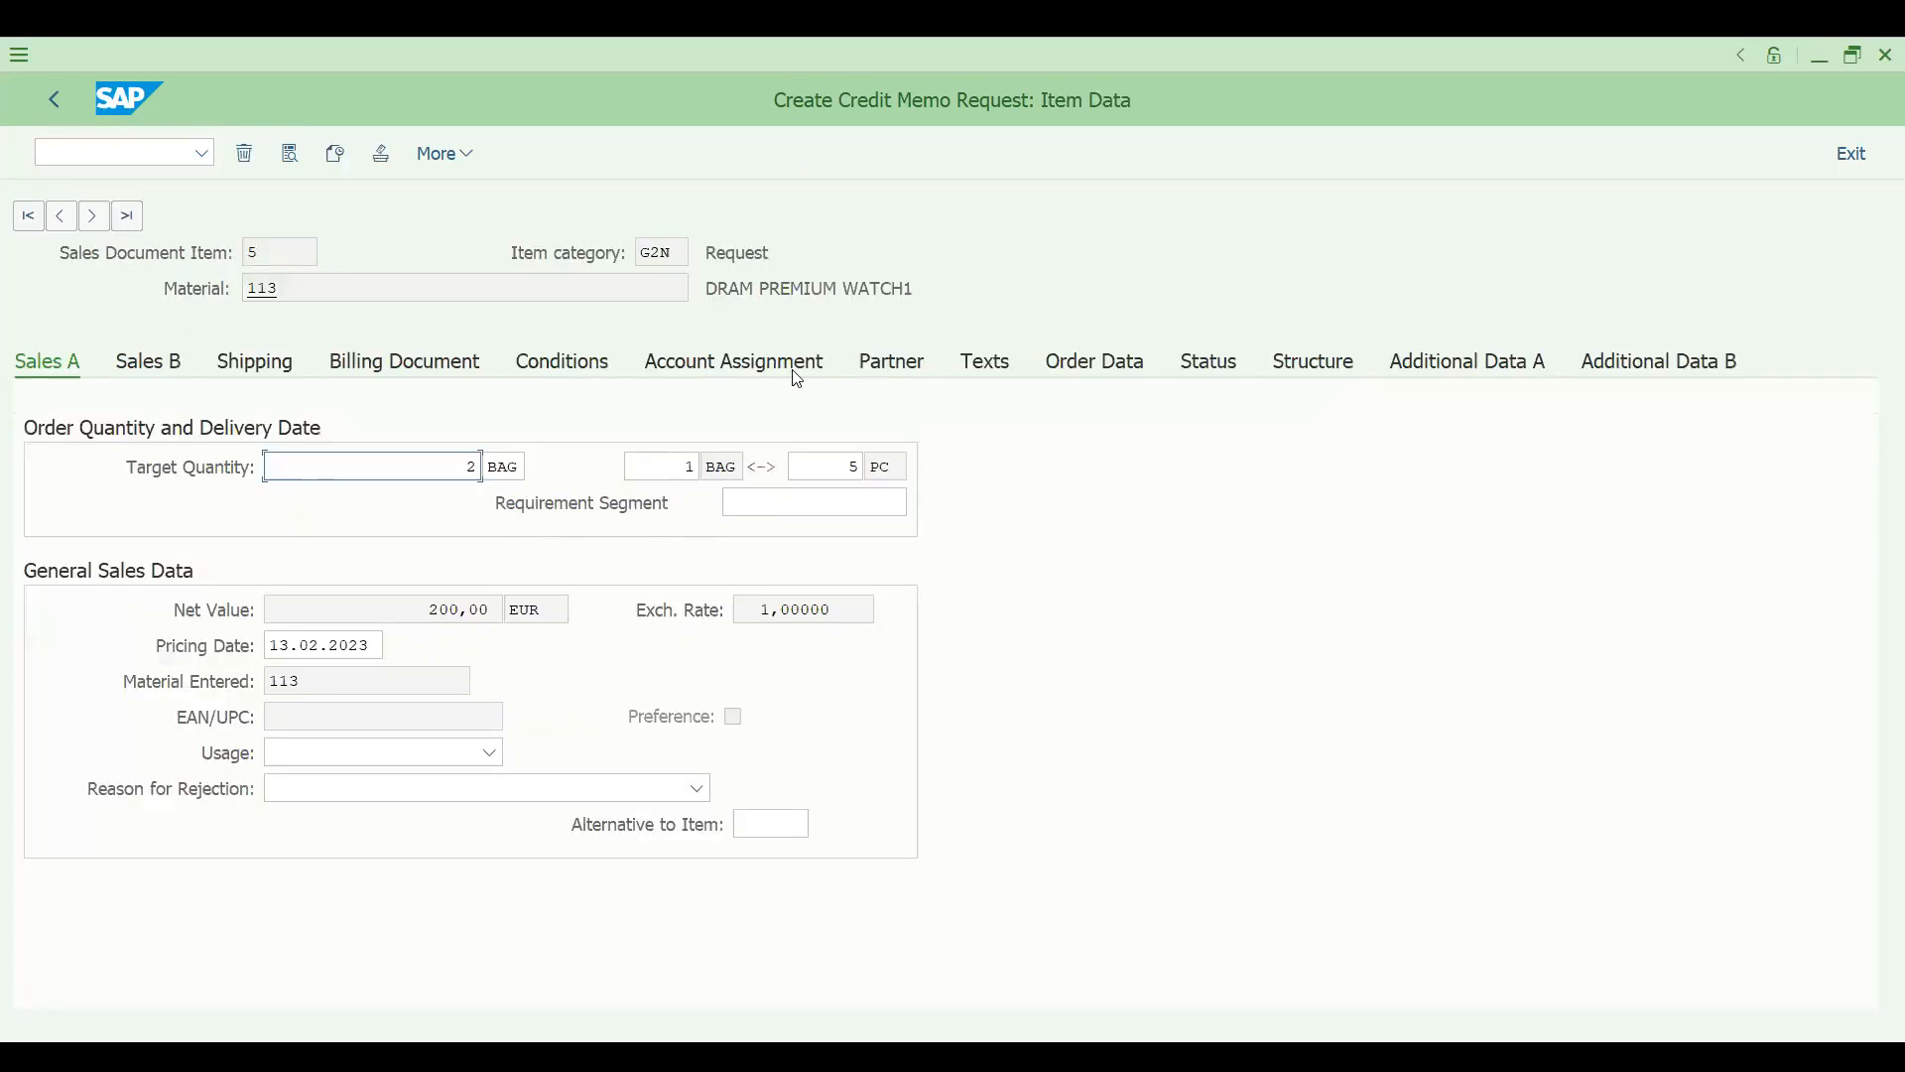
click(561, 366)
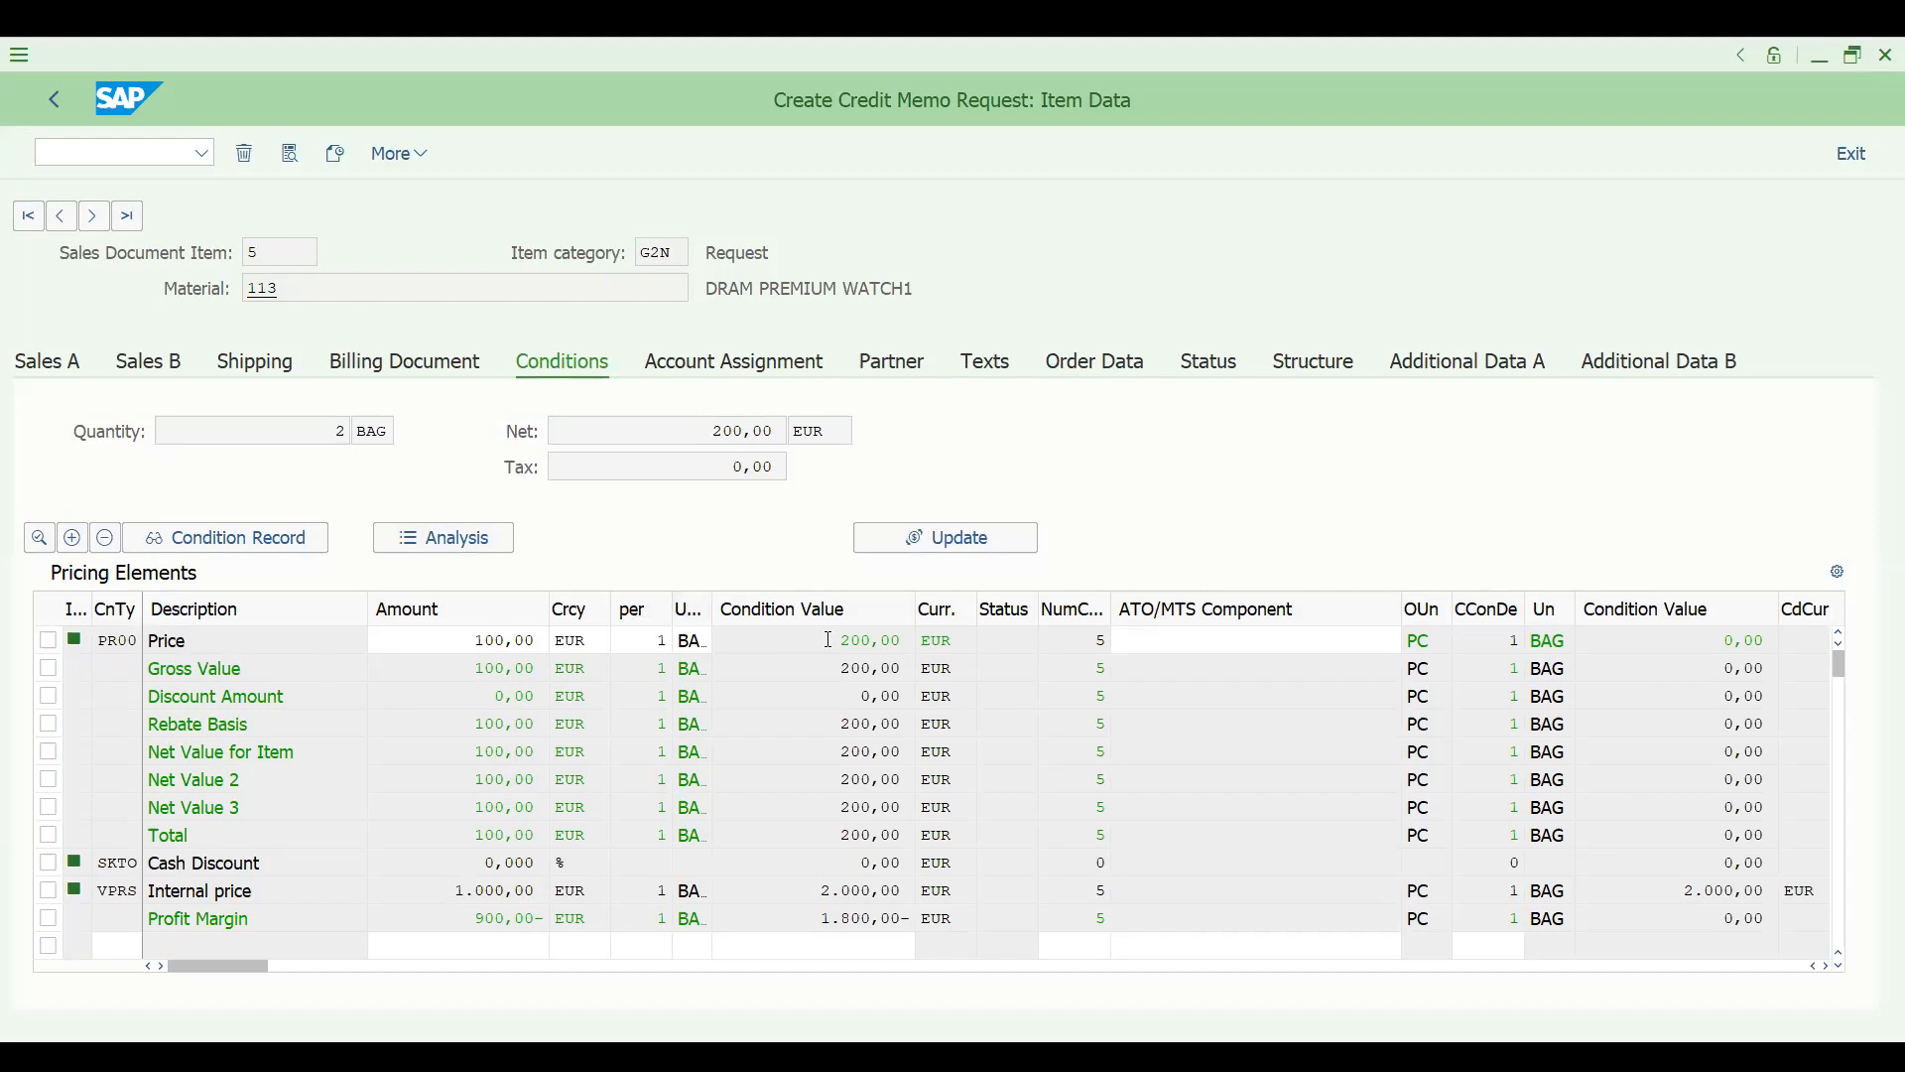
double_click(825, 637)
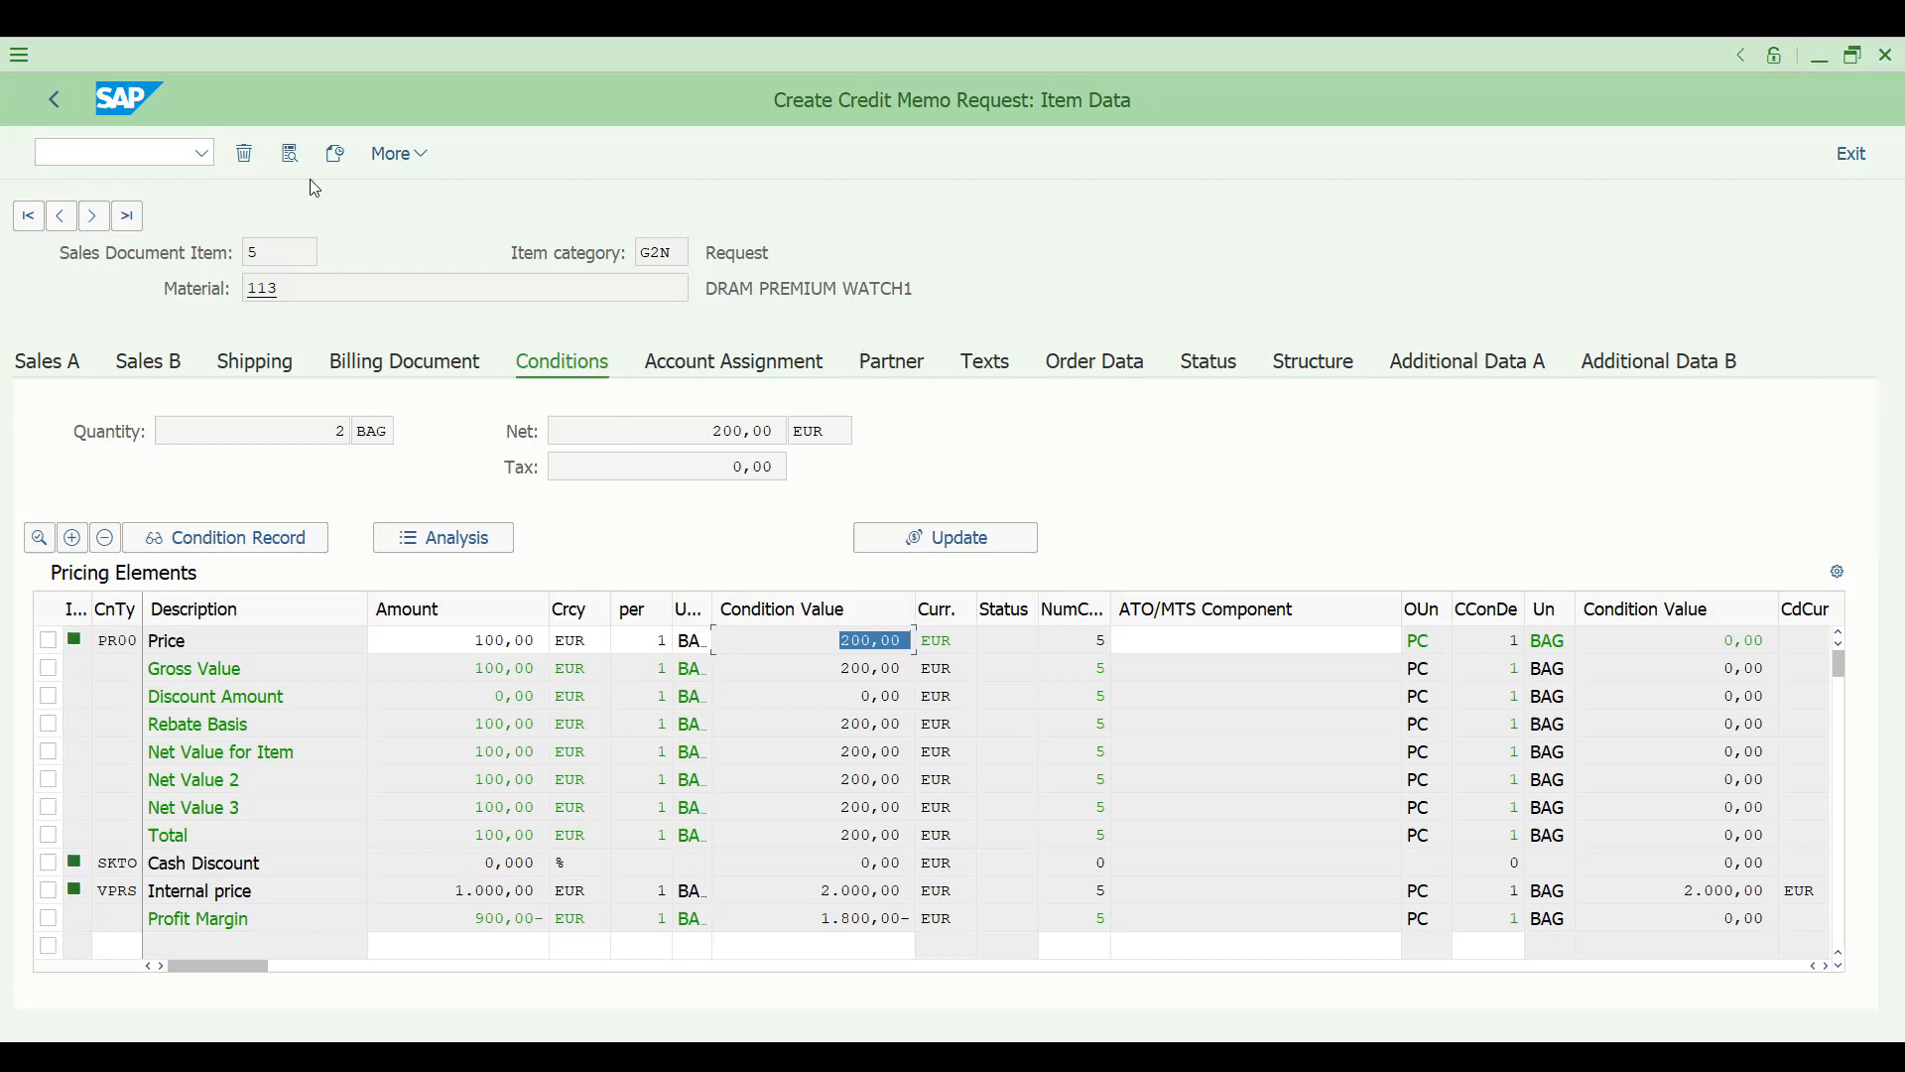
- Try to save the credit memo request, edit the incomplete data, and set the order reason to 004 Customer recommendation
key(Return)
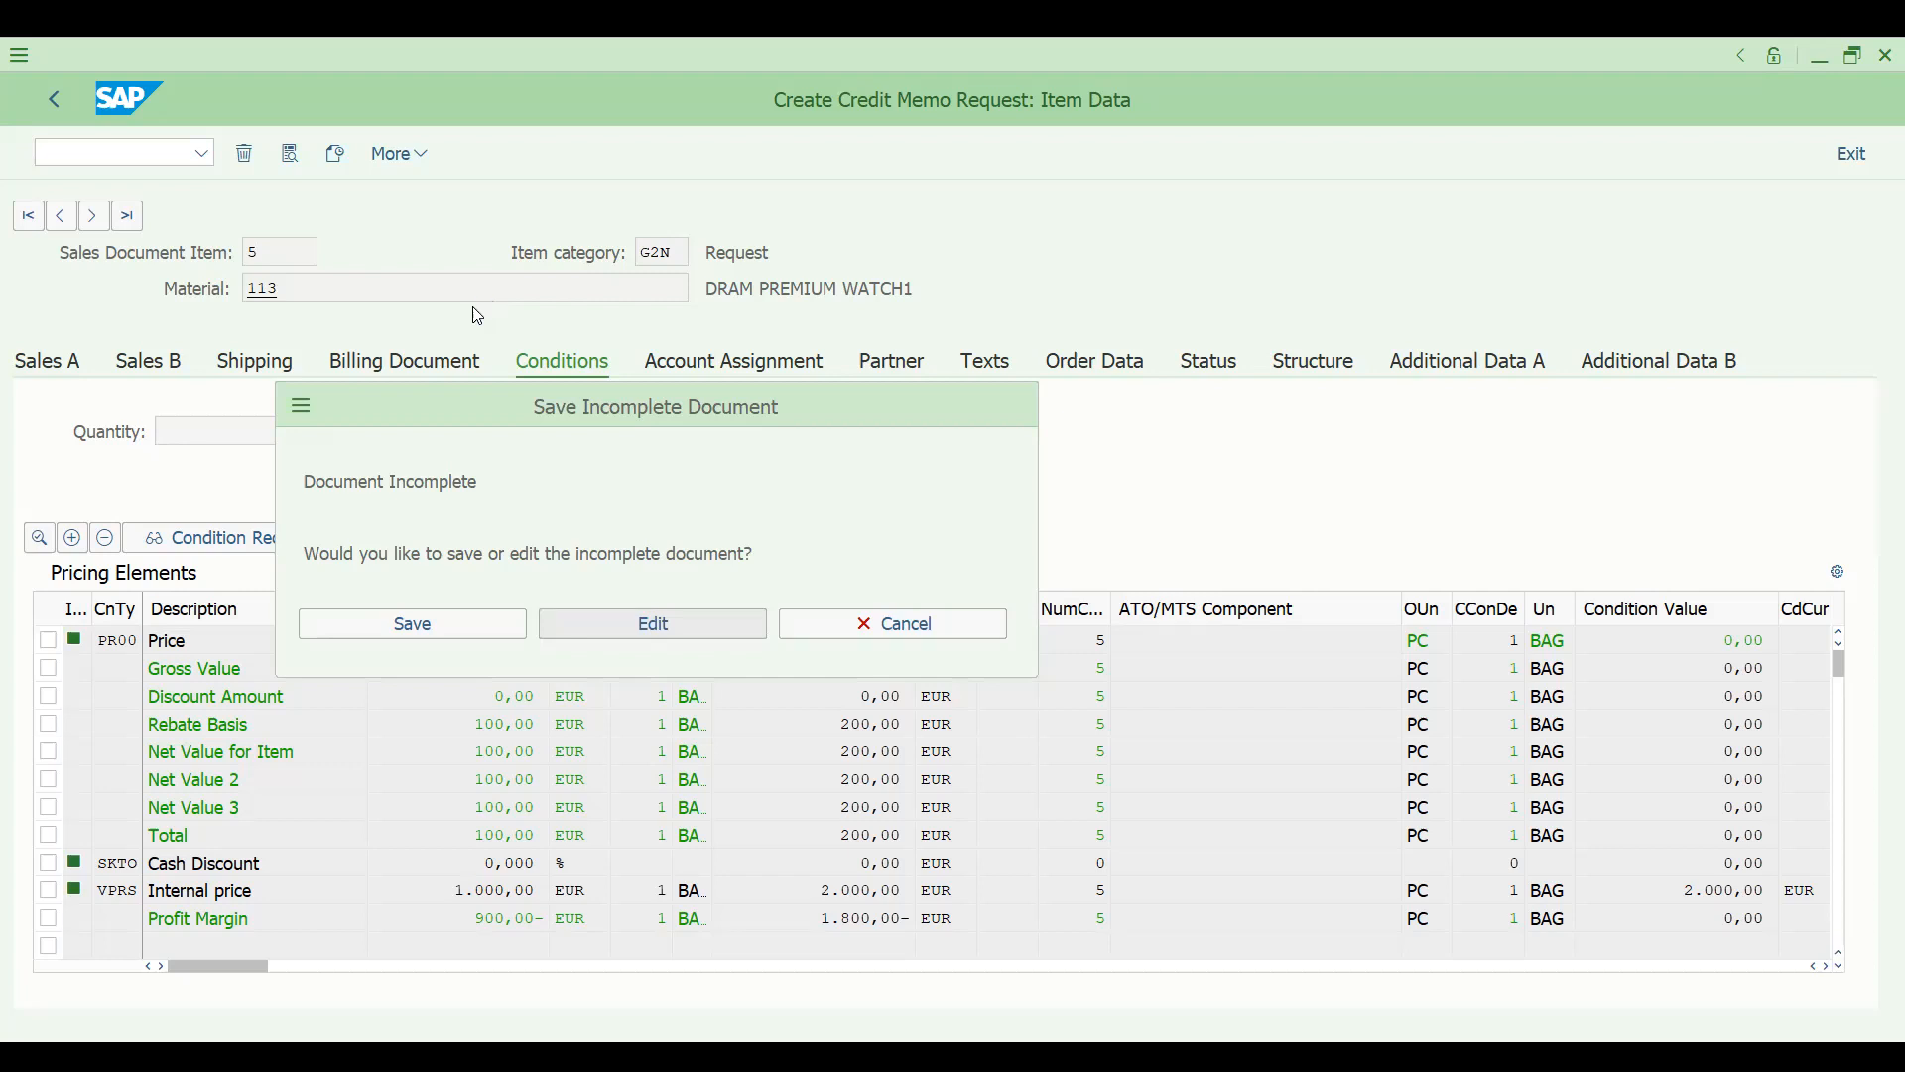
key(Return)
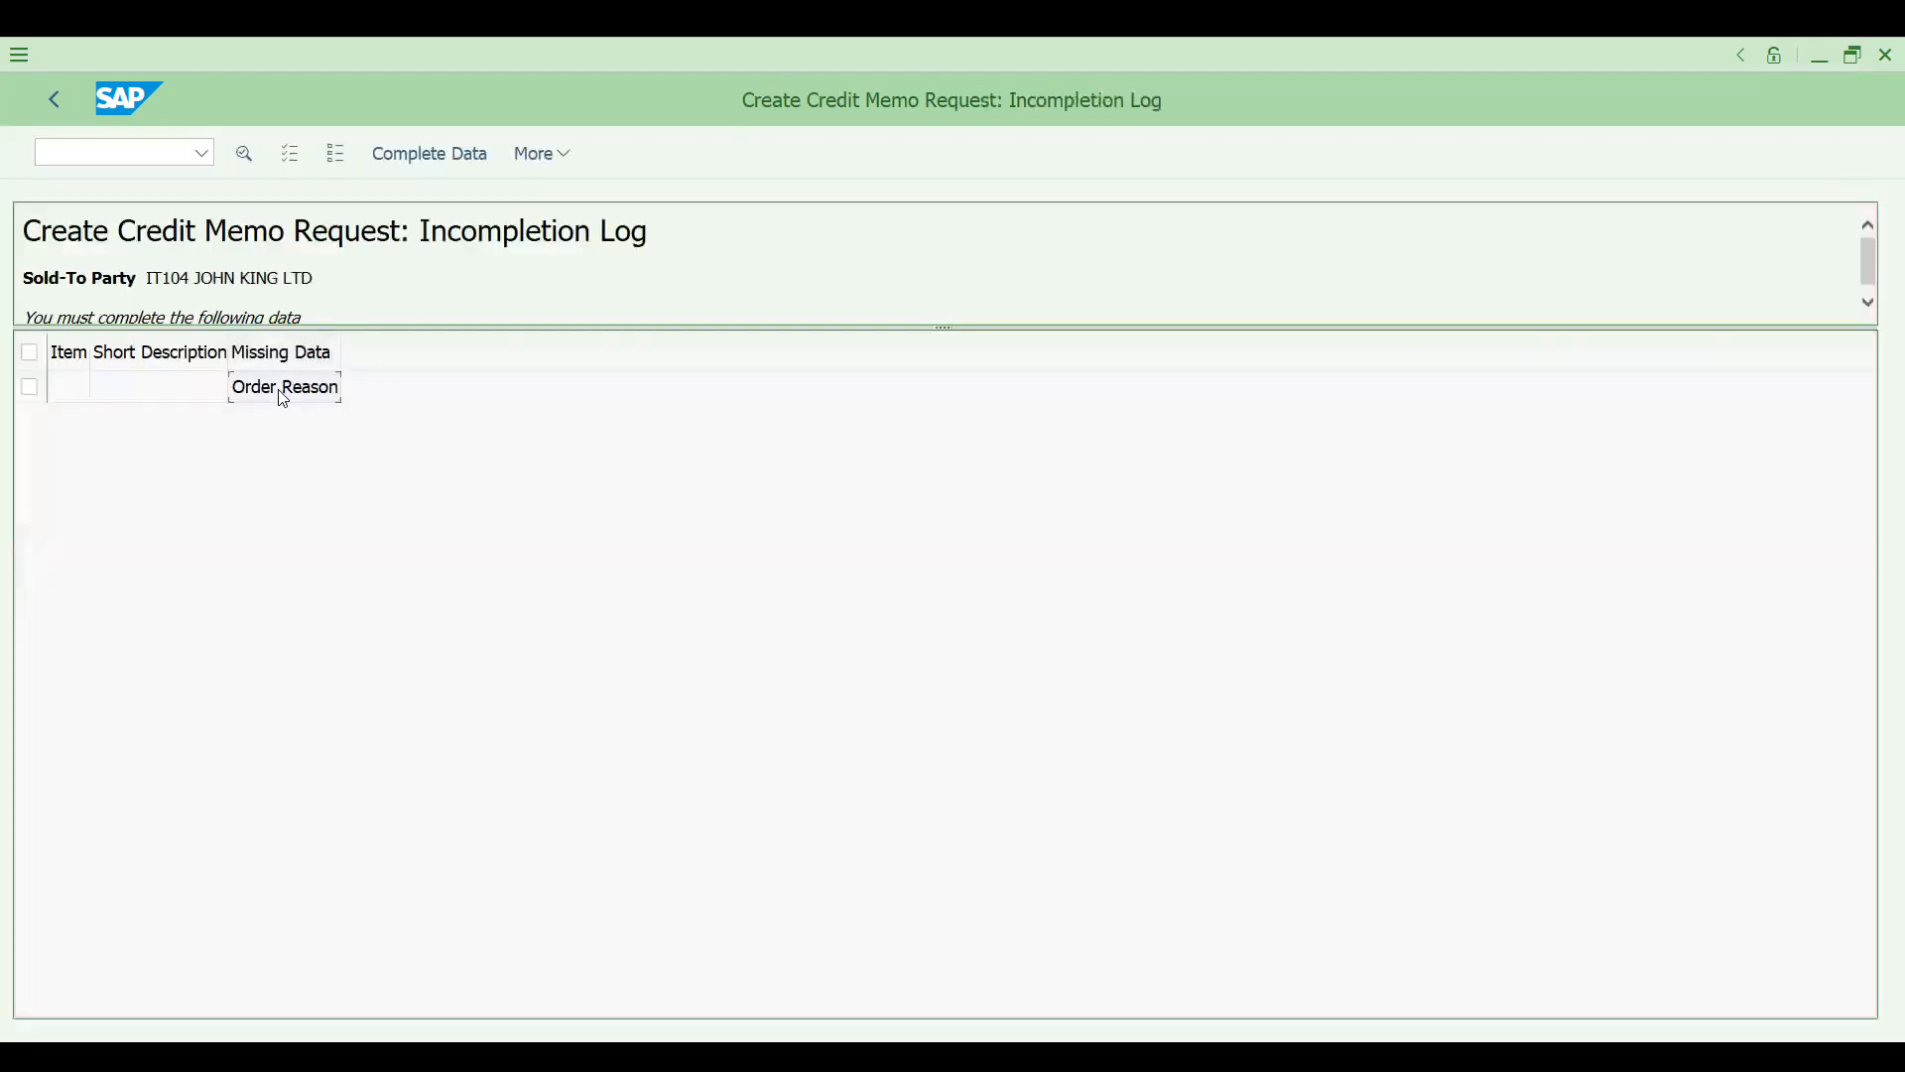
double_click(281, 387)
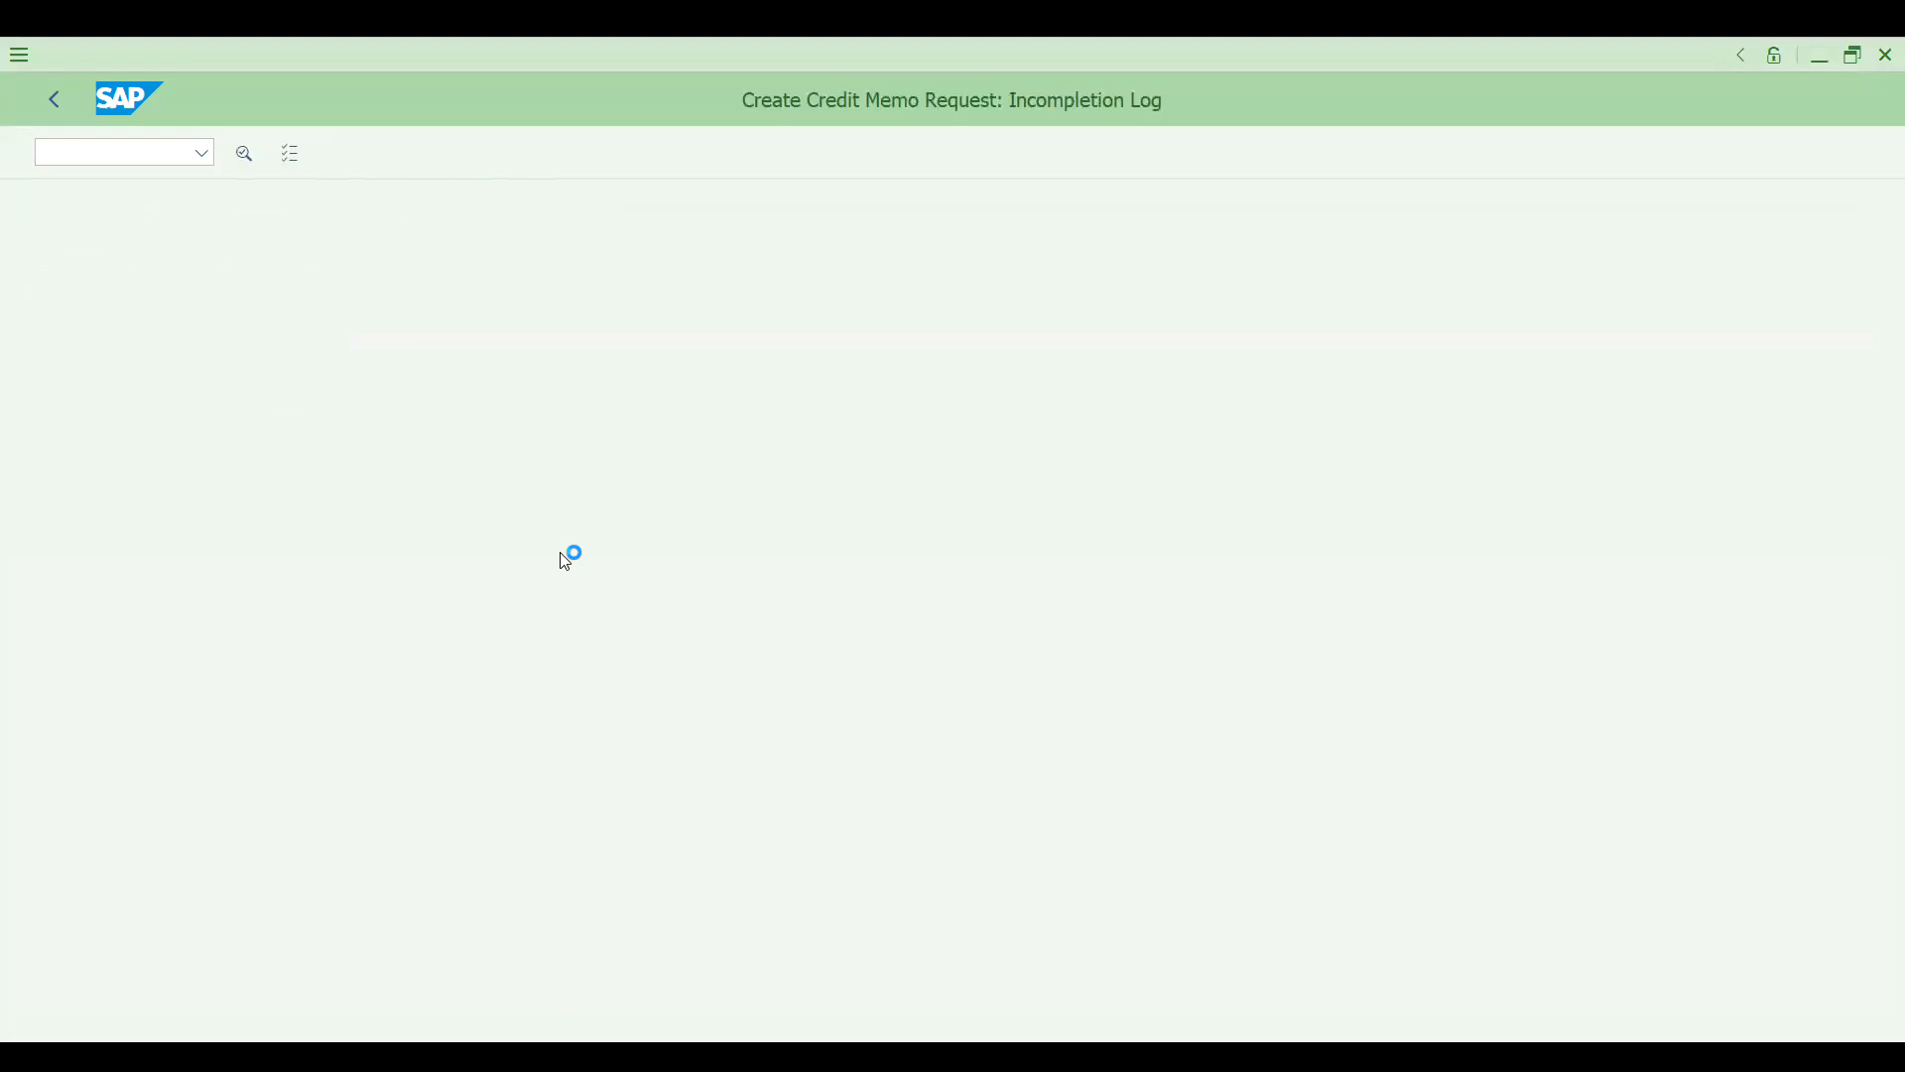
click(610, 572)
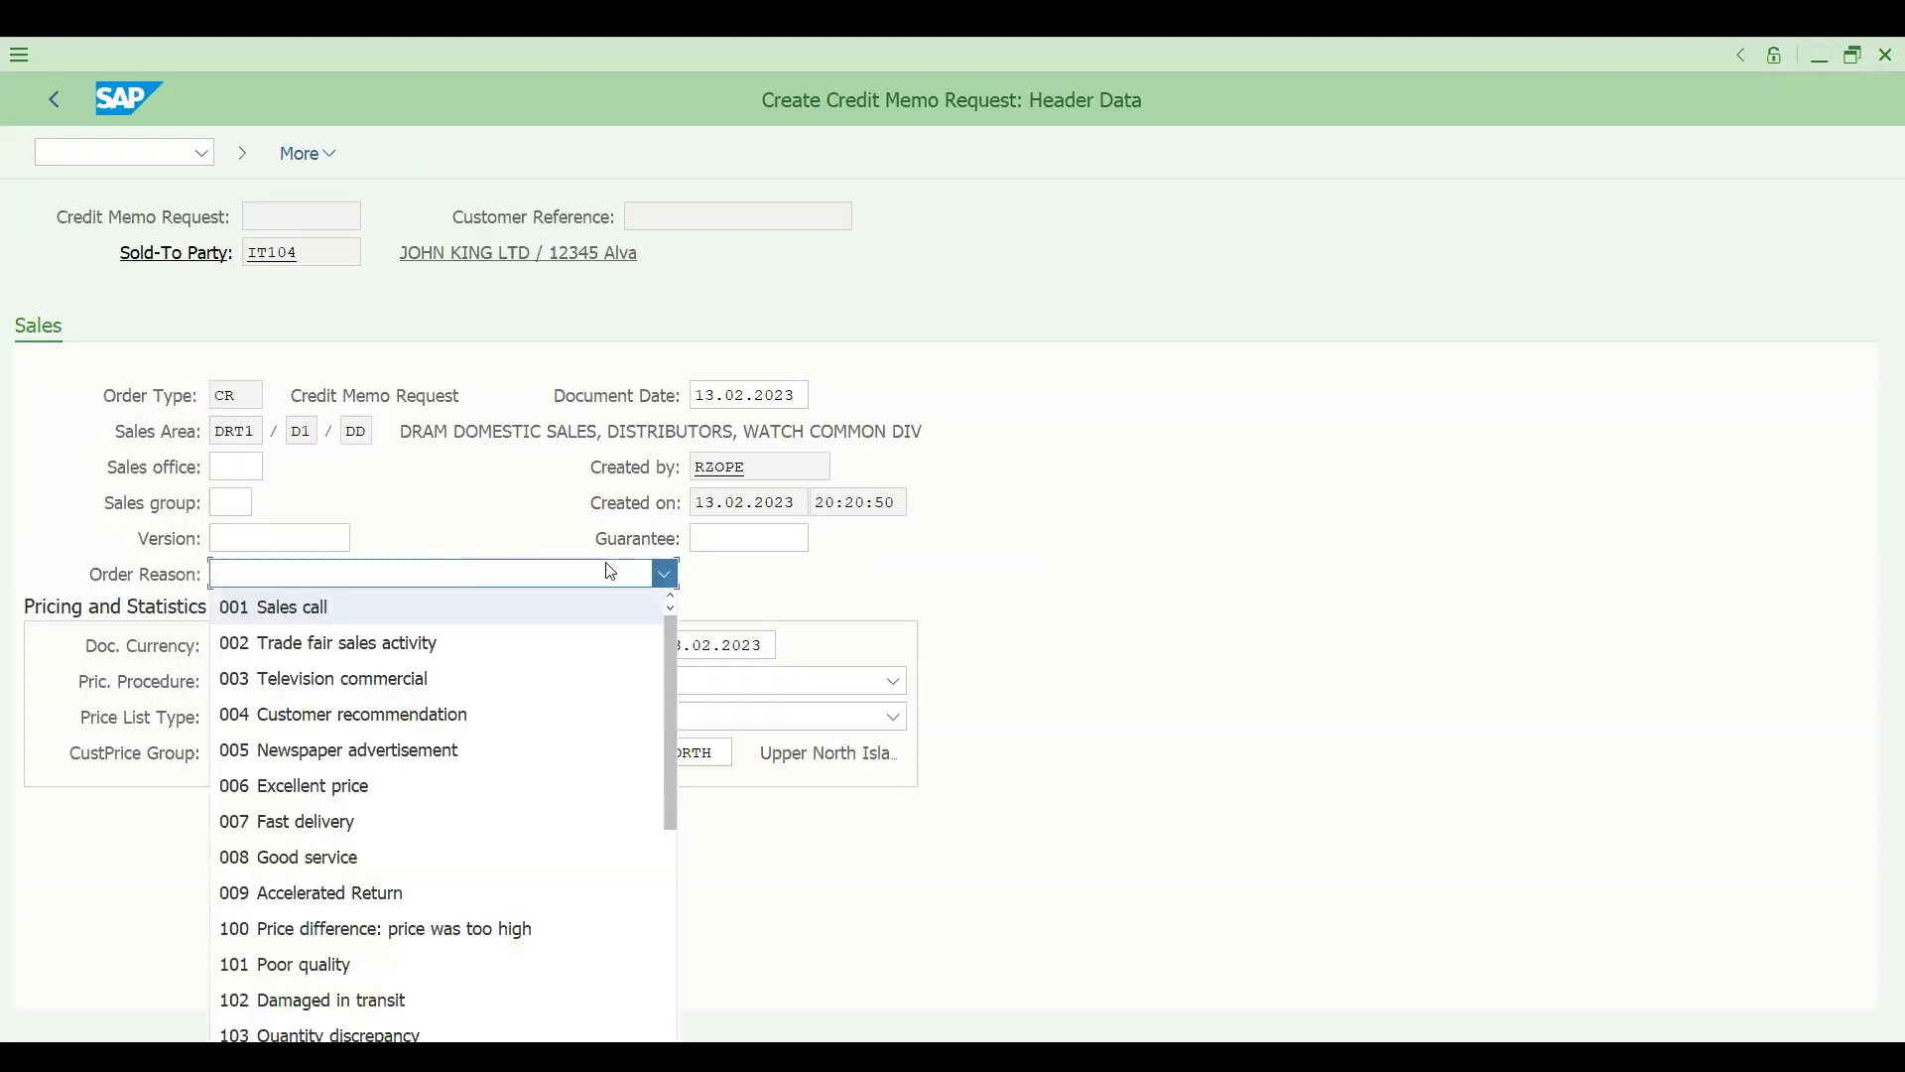
drag(667, 716, 660, 807)
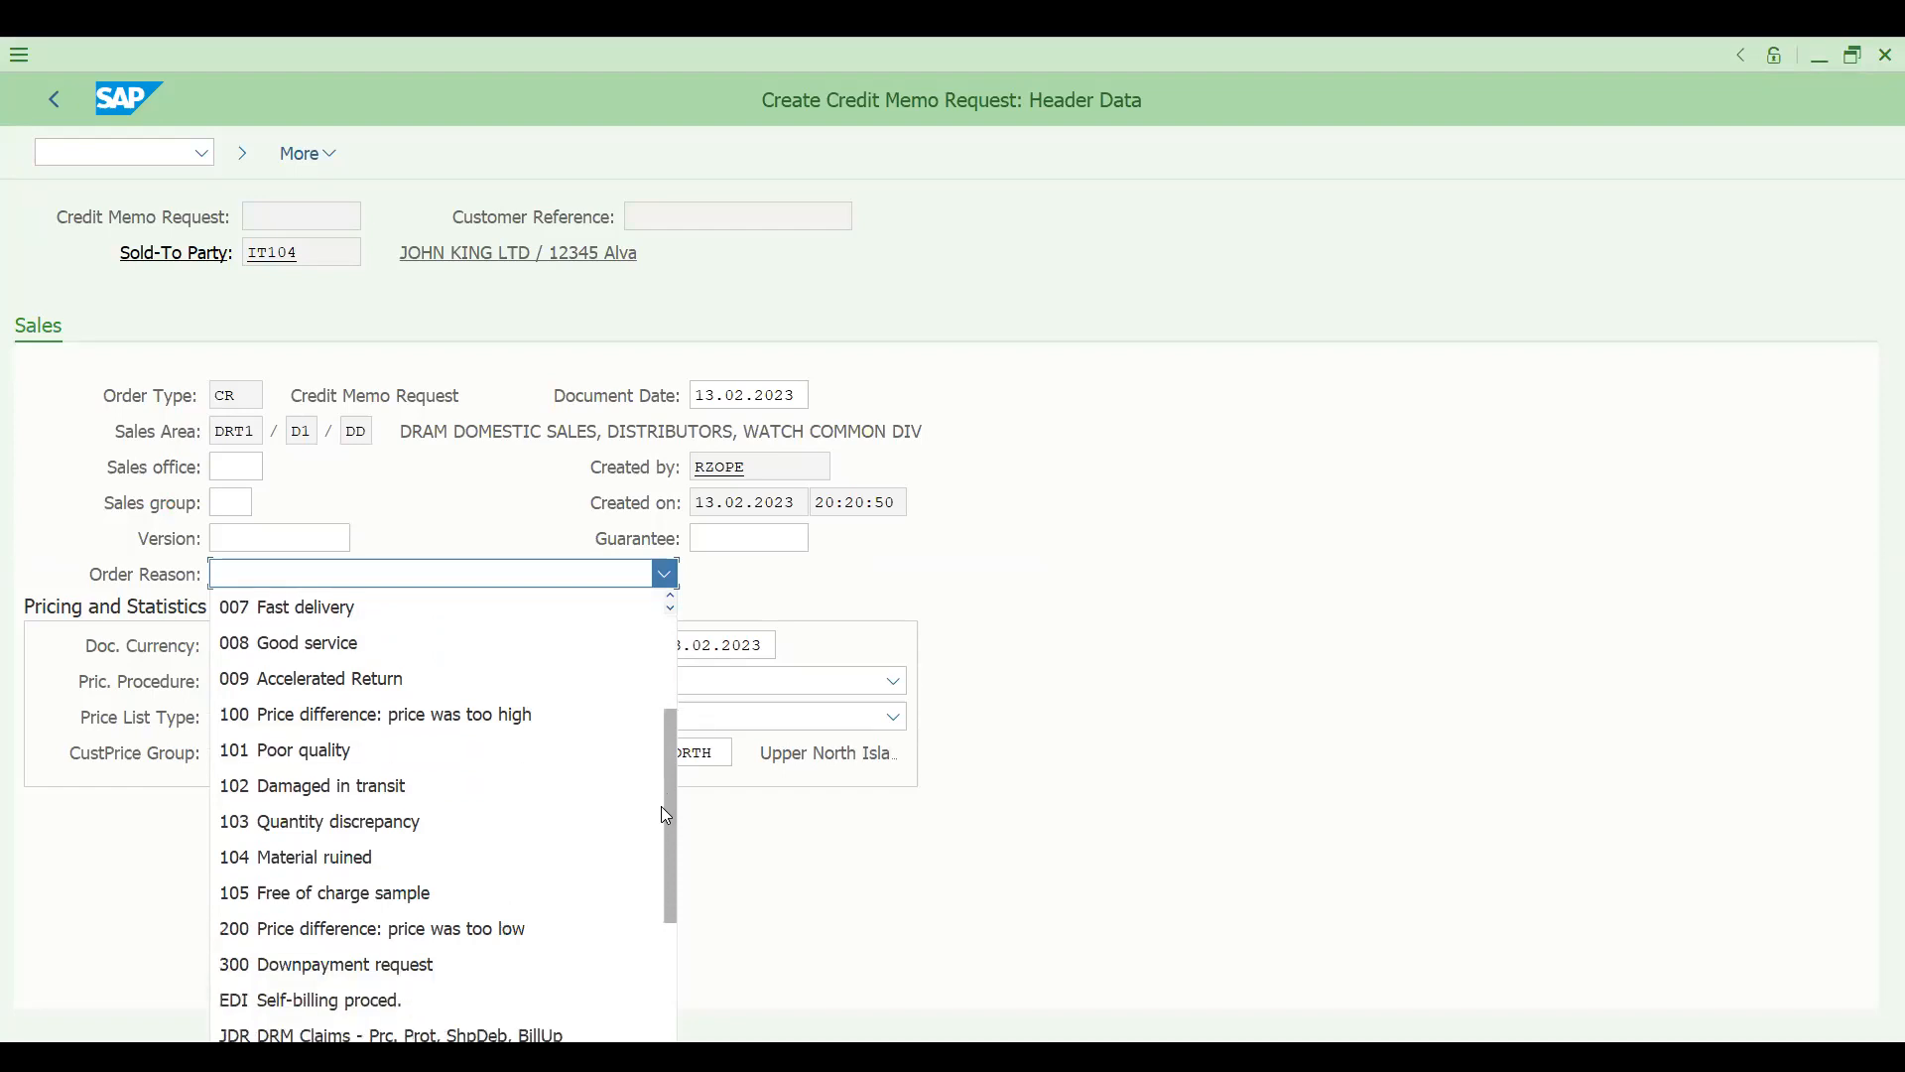
key(Return)
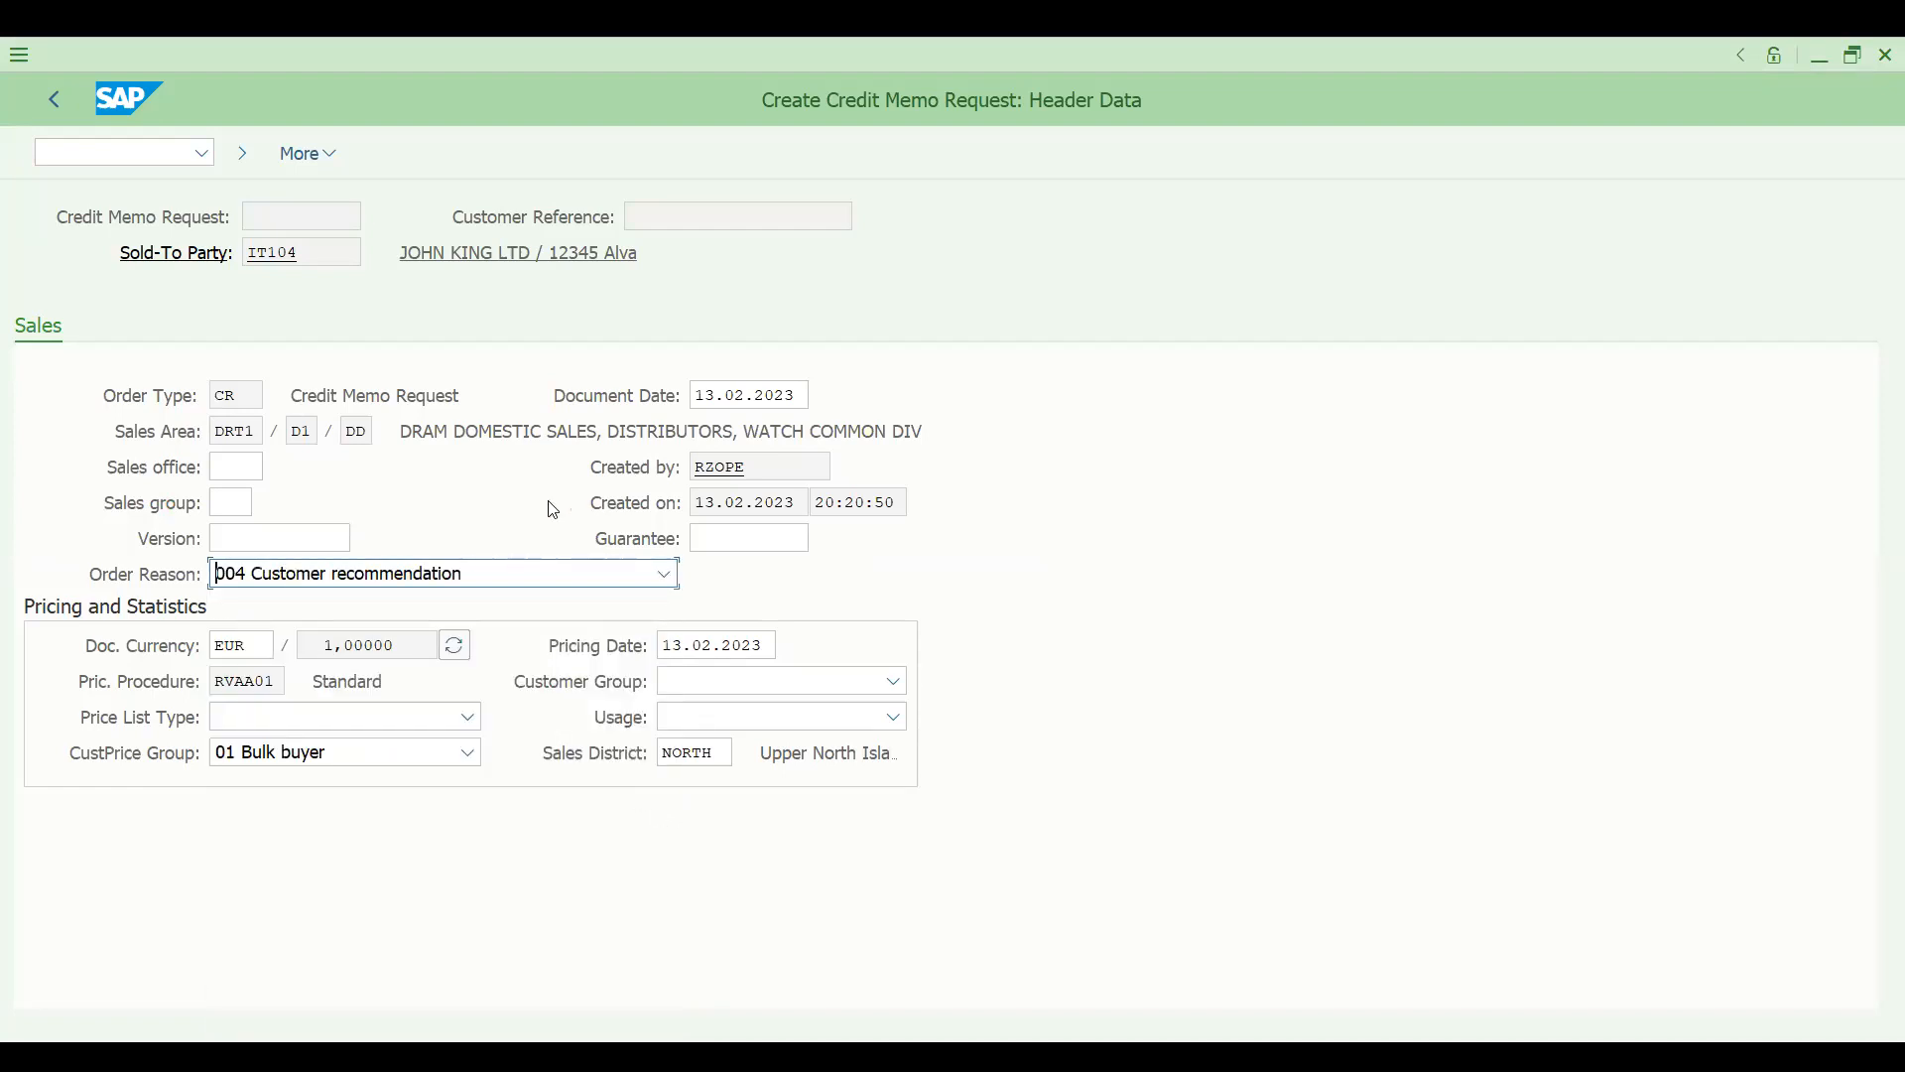
- Return to the credit memo request overview and save the document
click(56, 100)
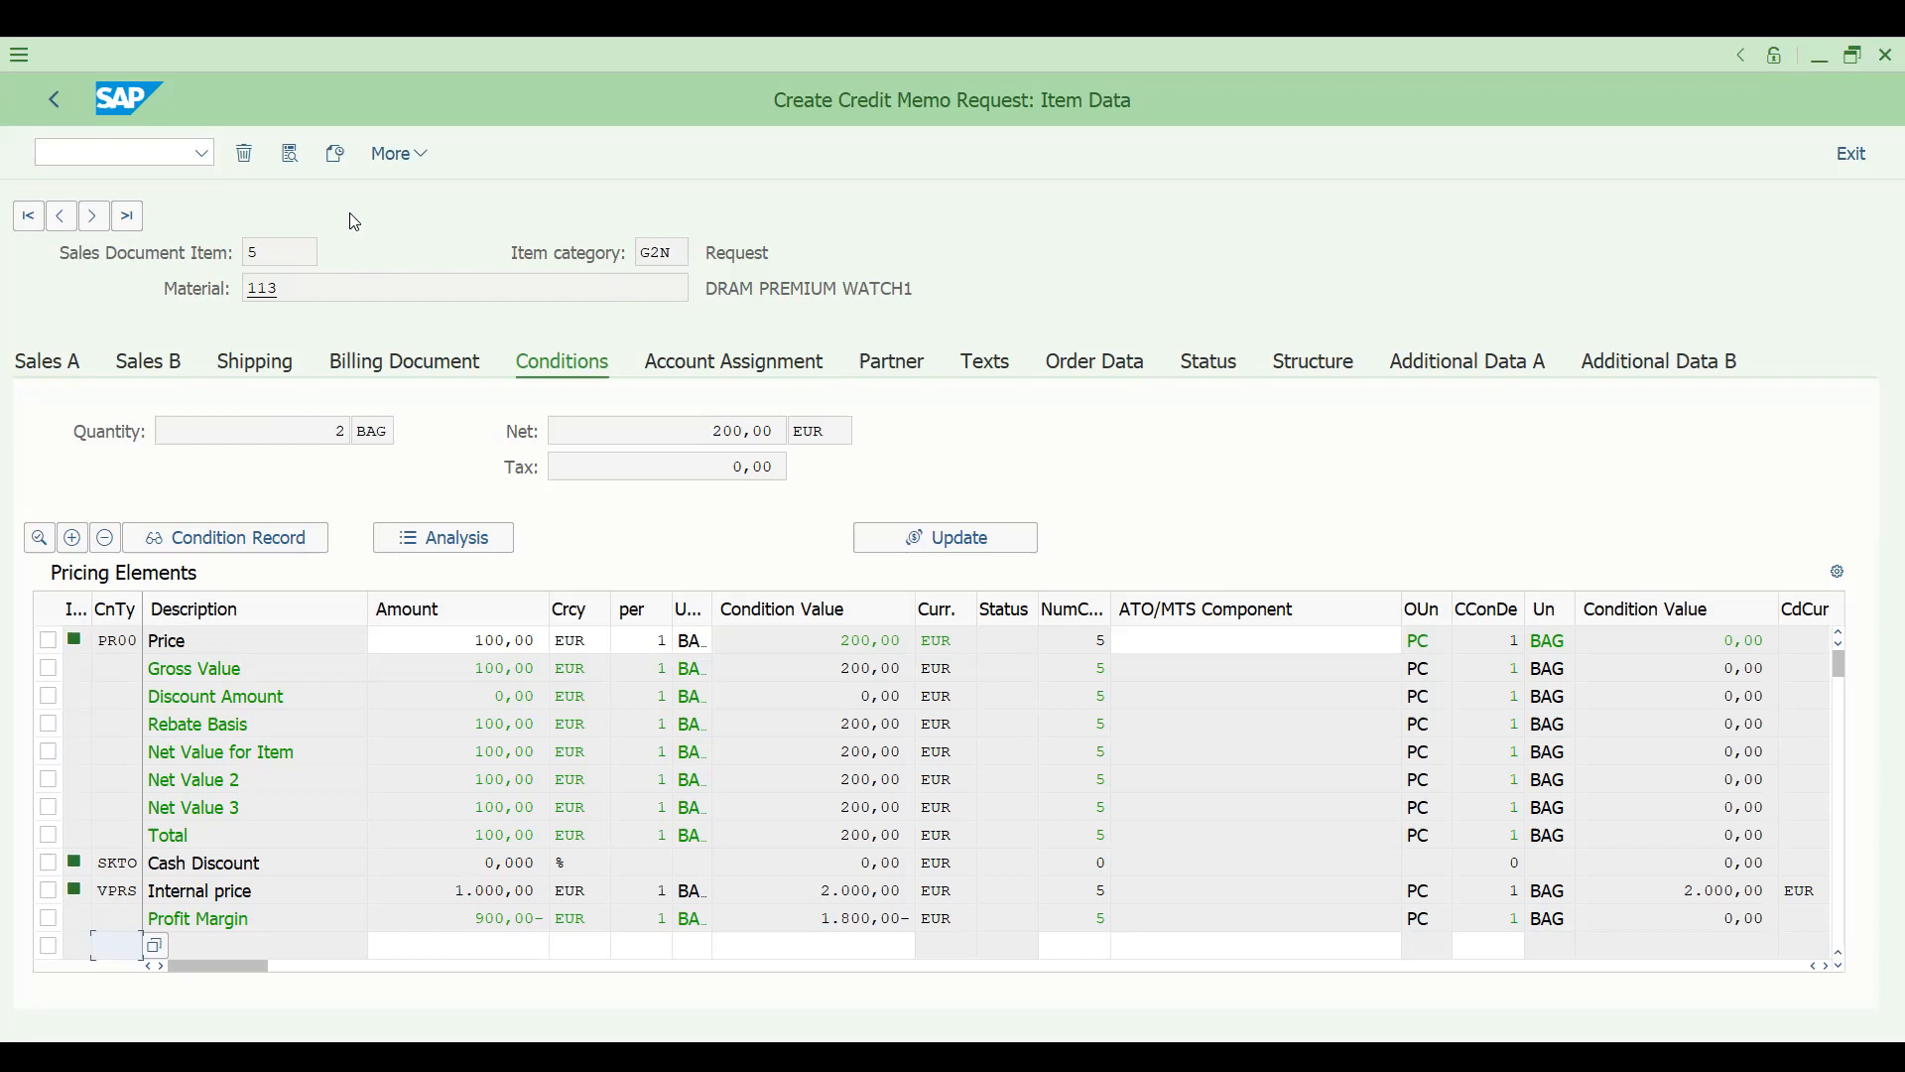
click(55, 100)
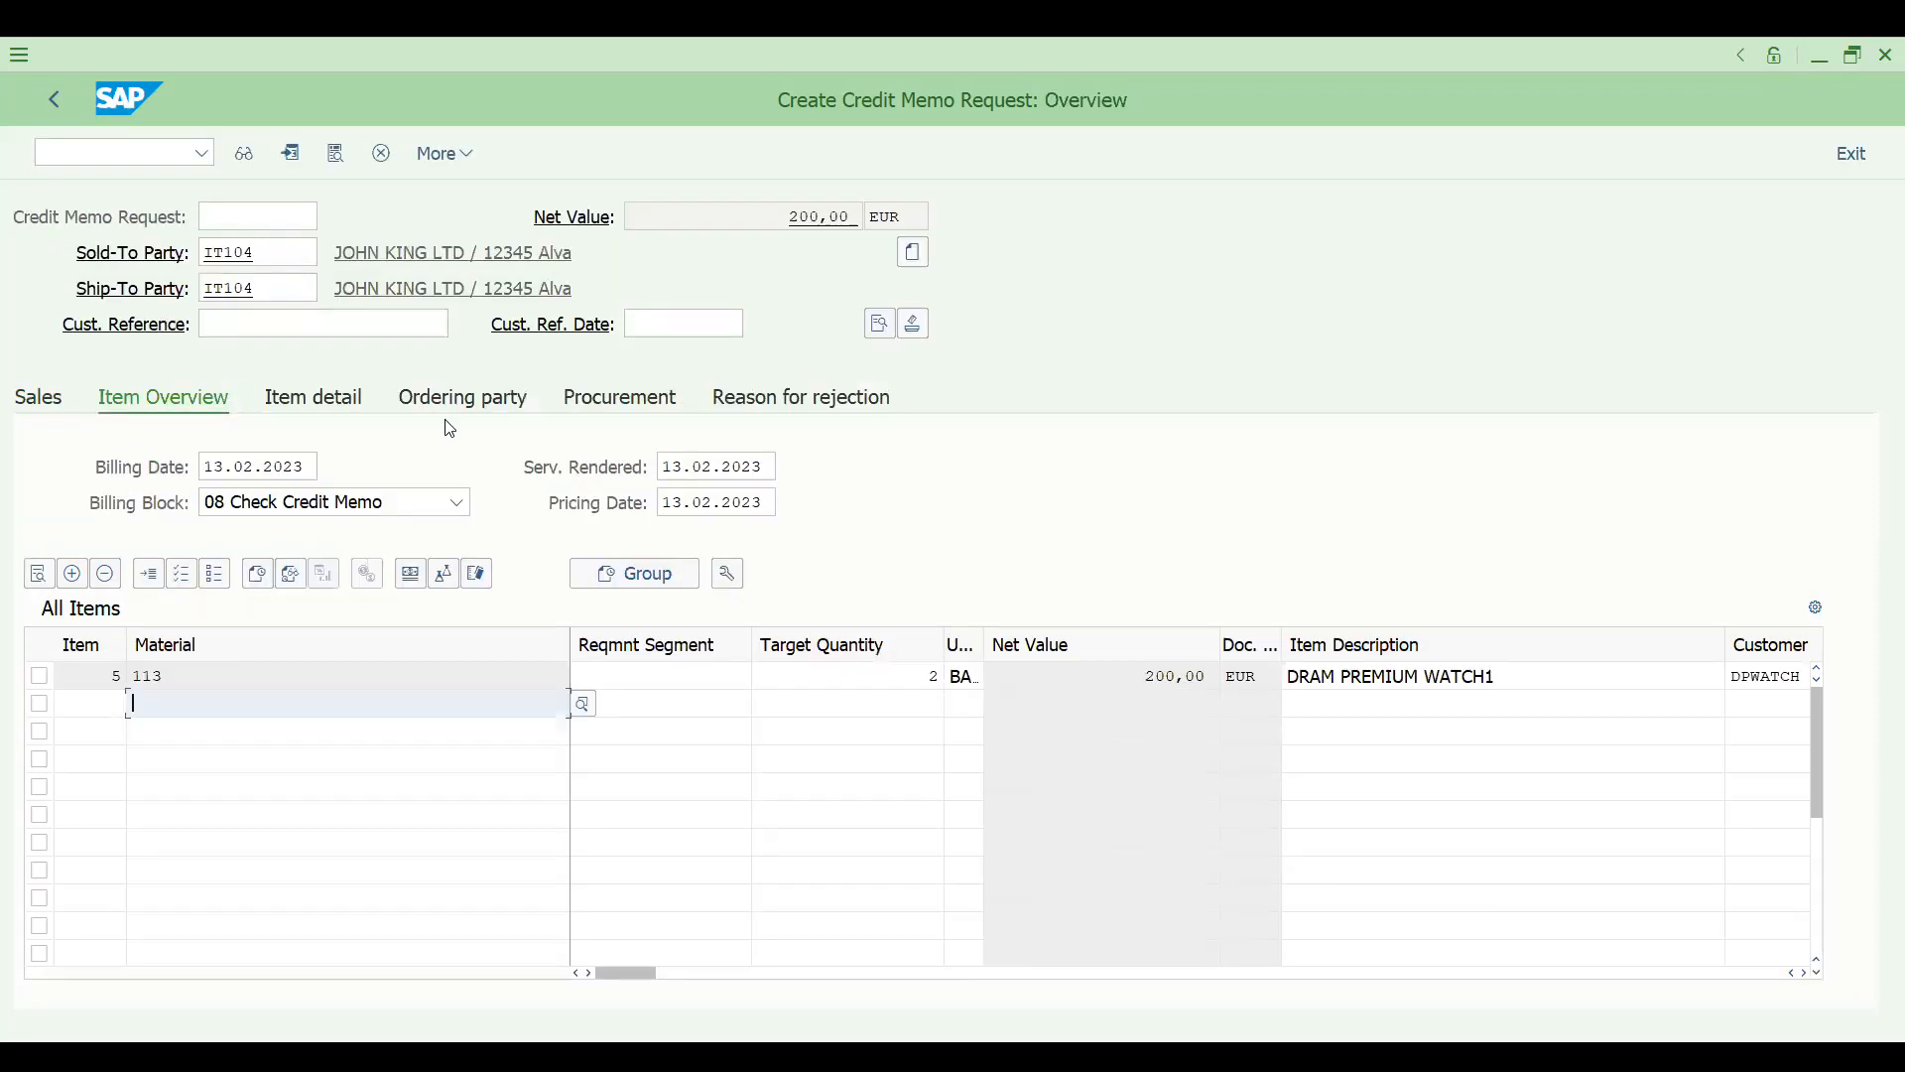
key(ctrl+s)
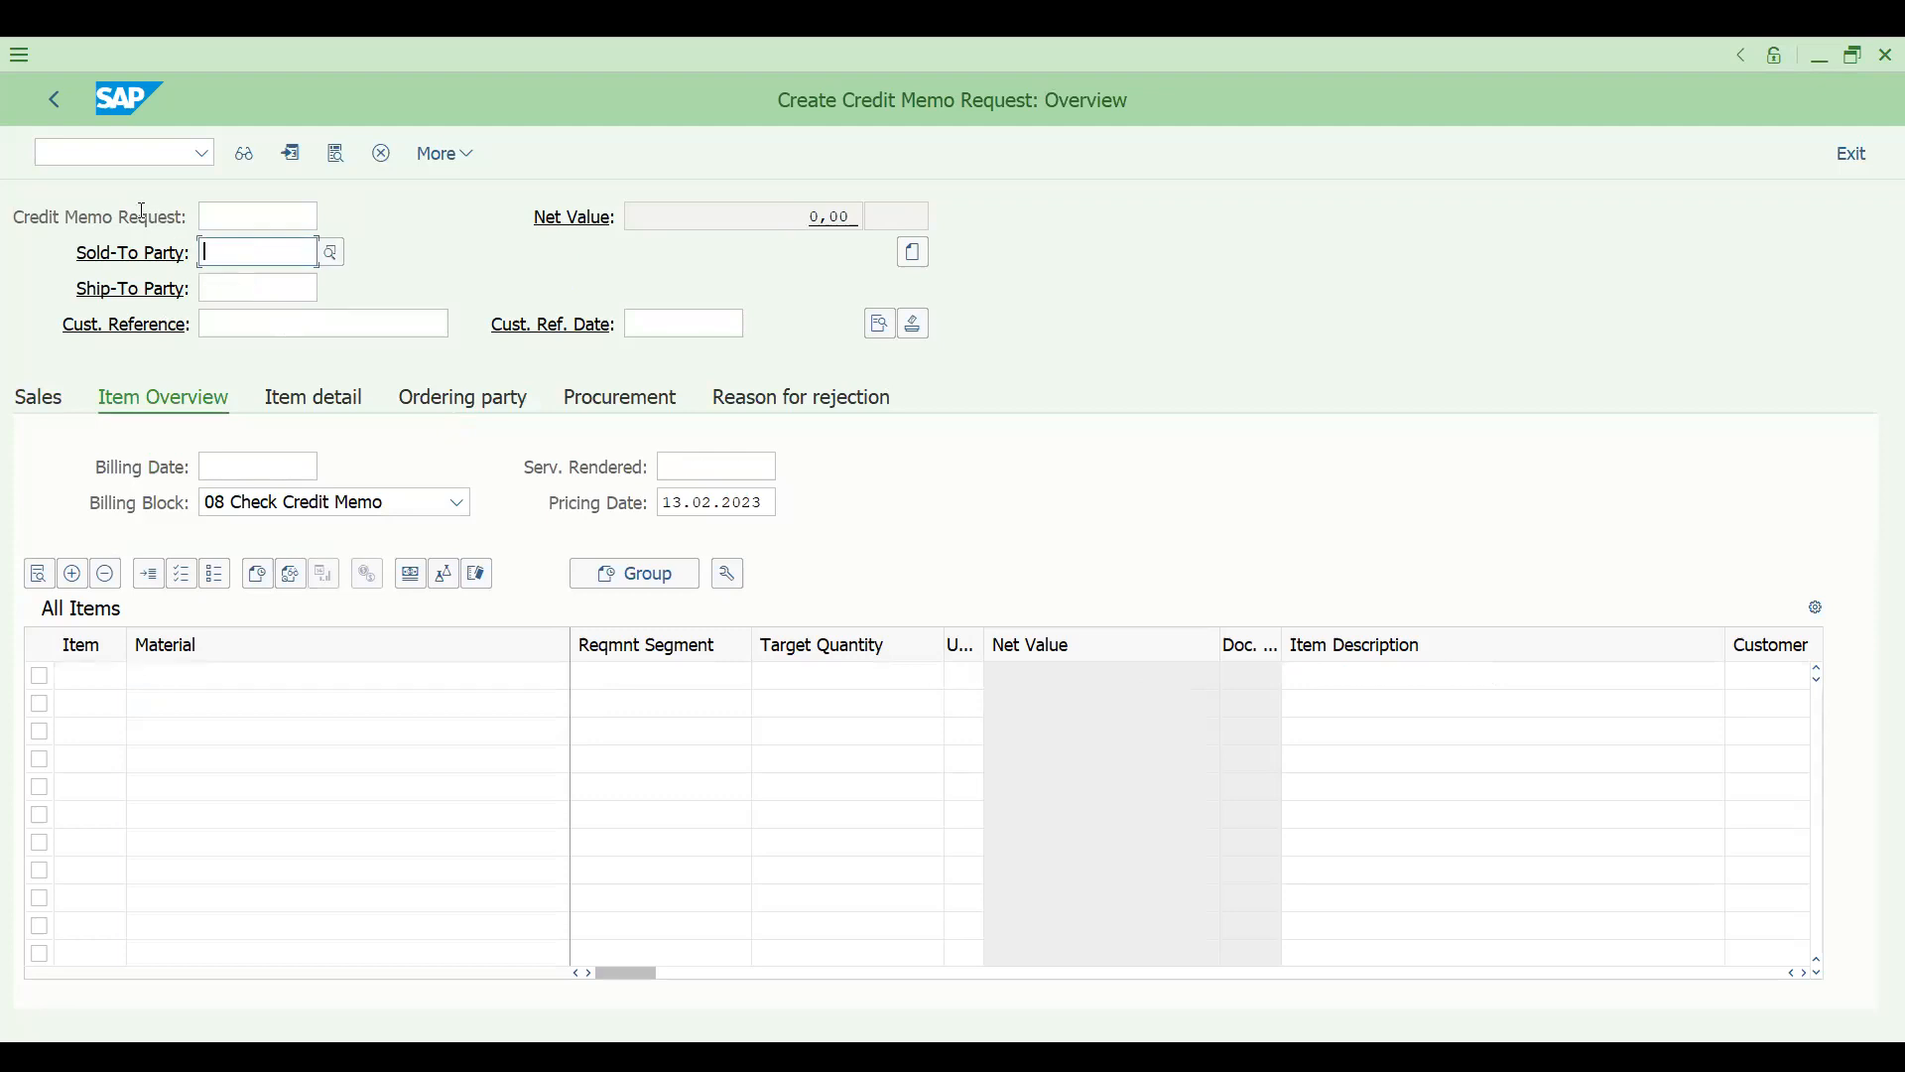
- Open transaction VF01 to create a billing document for the saved credit memo request
click(109, 151)
text(/NVF01)
key(Return)
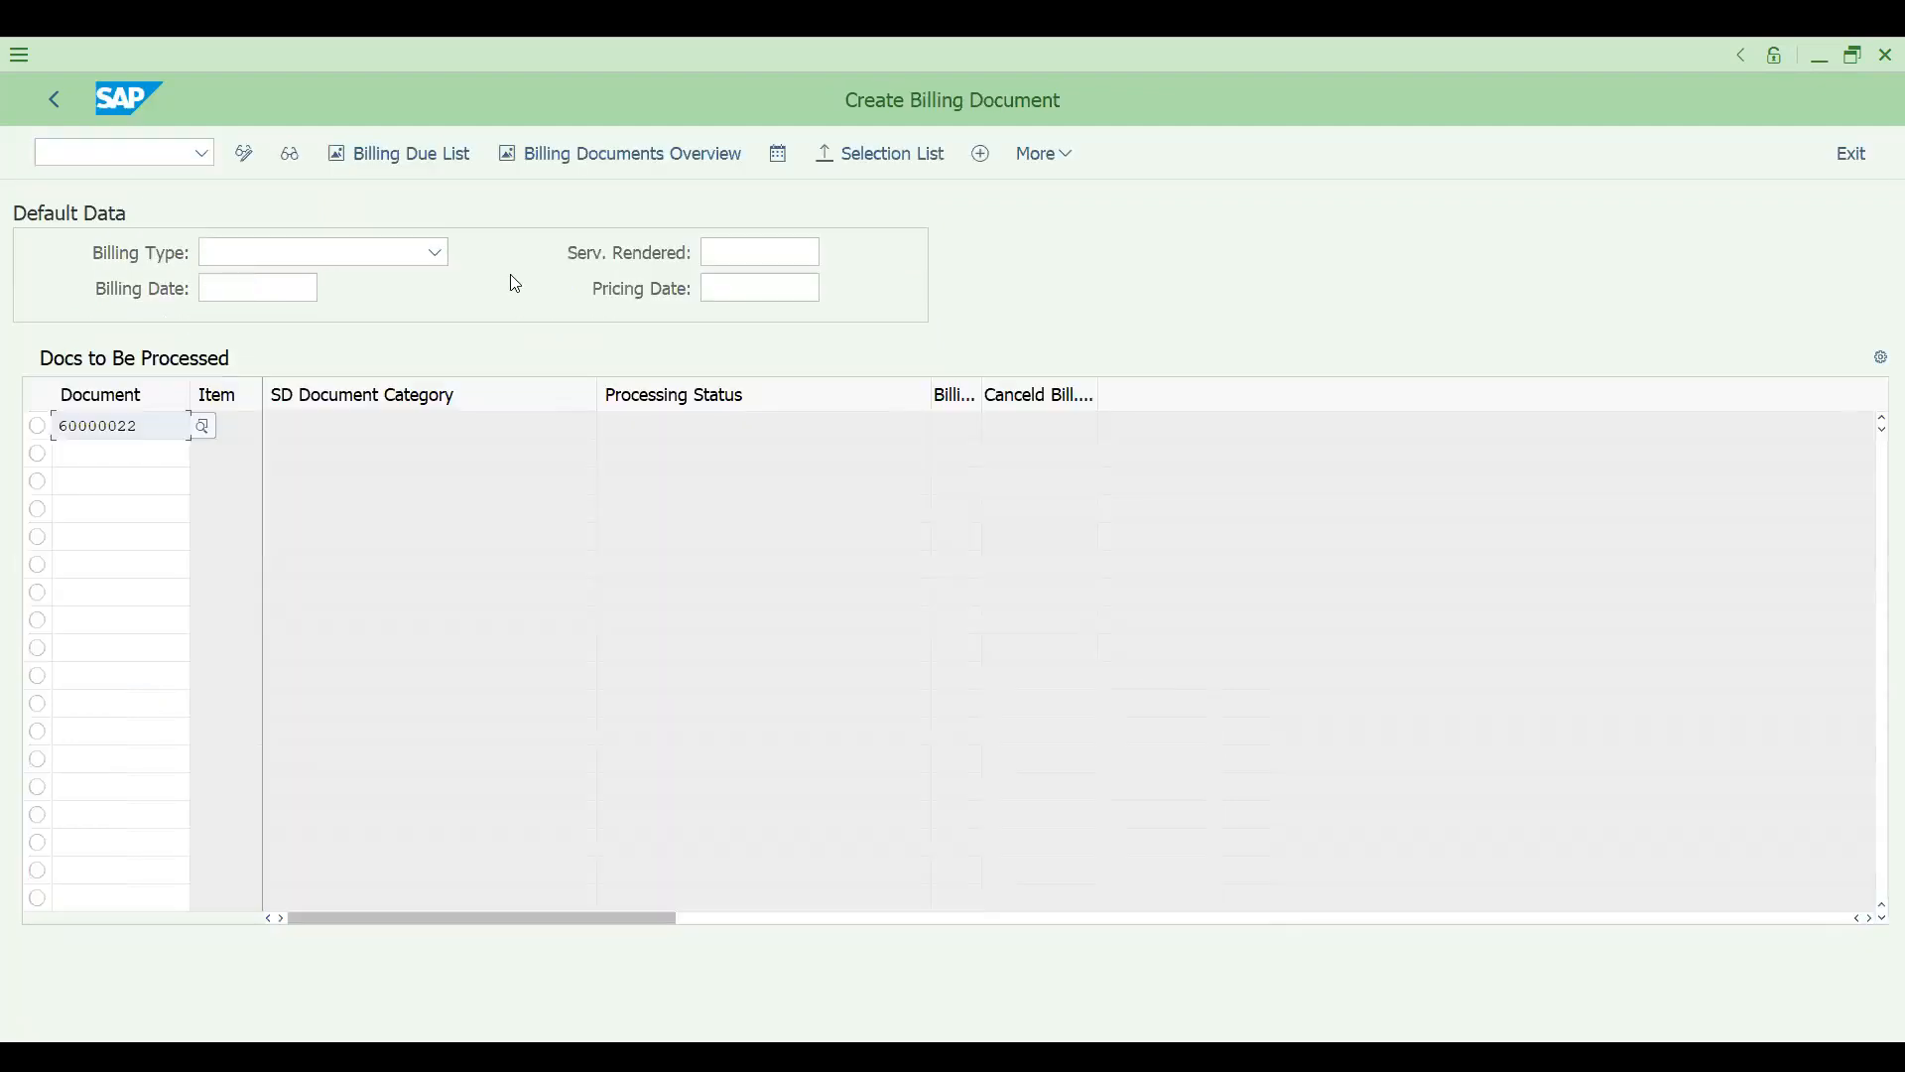
- Try to create the billing document for the credit memo request entered in VF01
click(1048, 154)
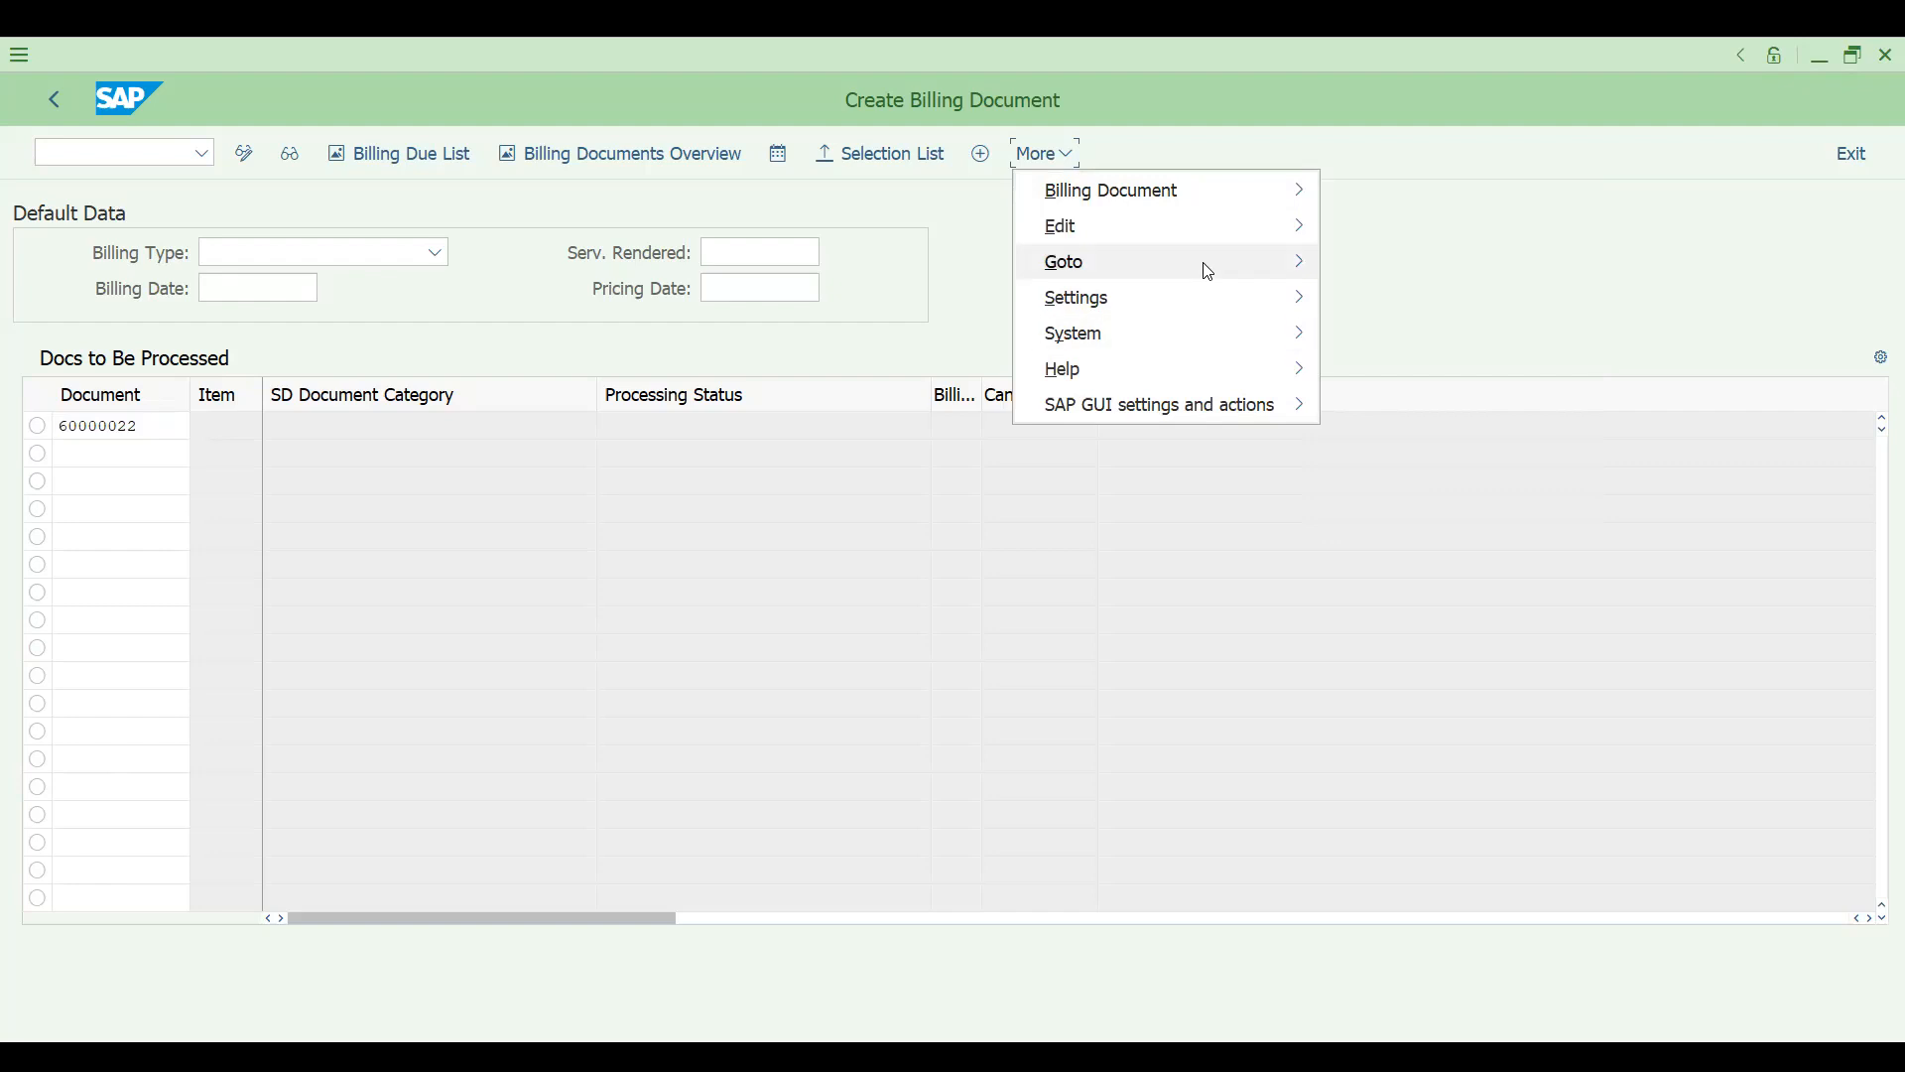
click(735, 677)
key(Return)
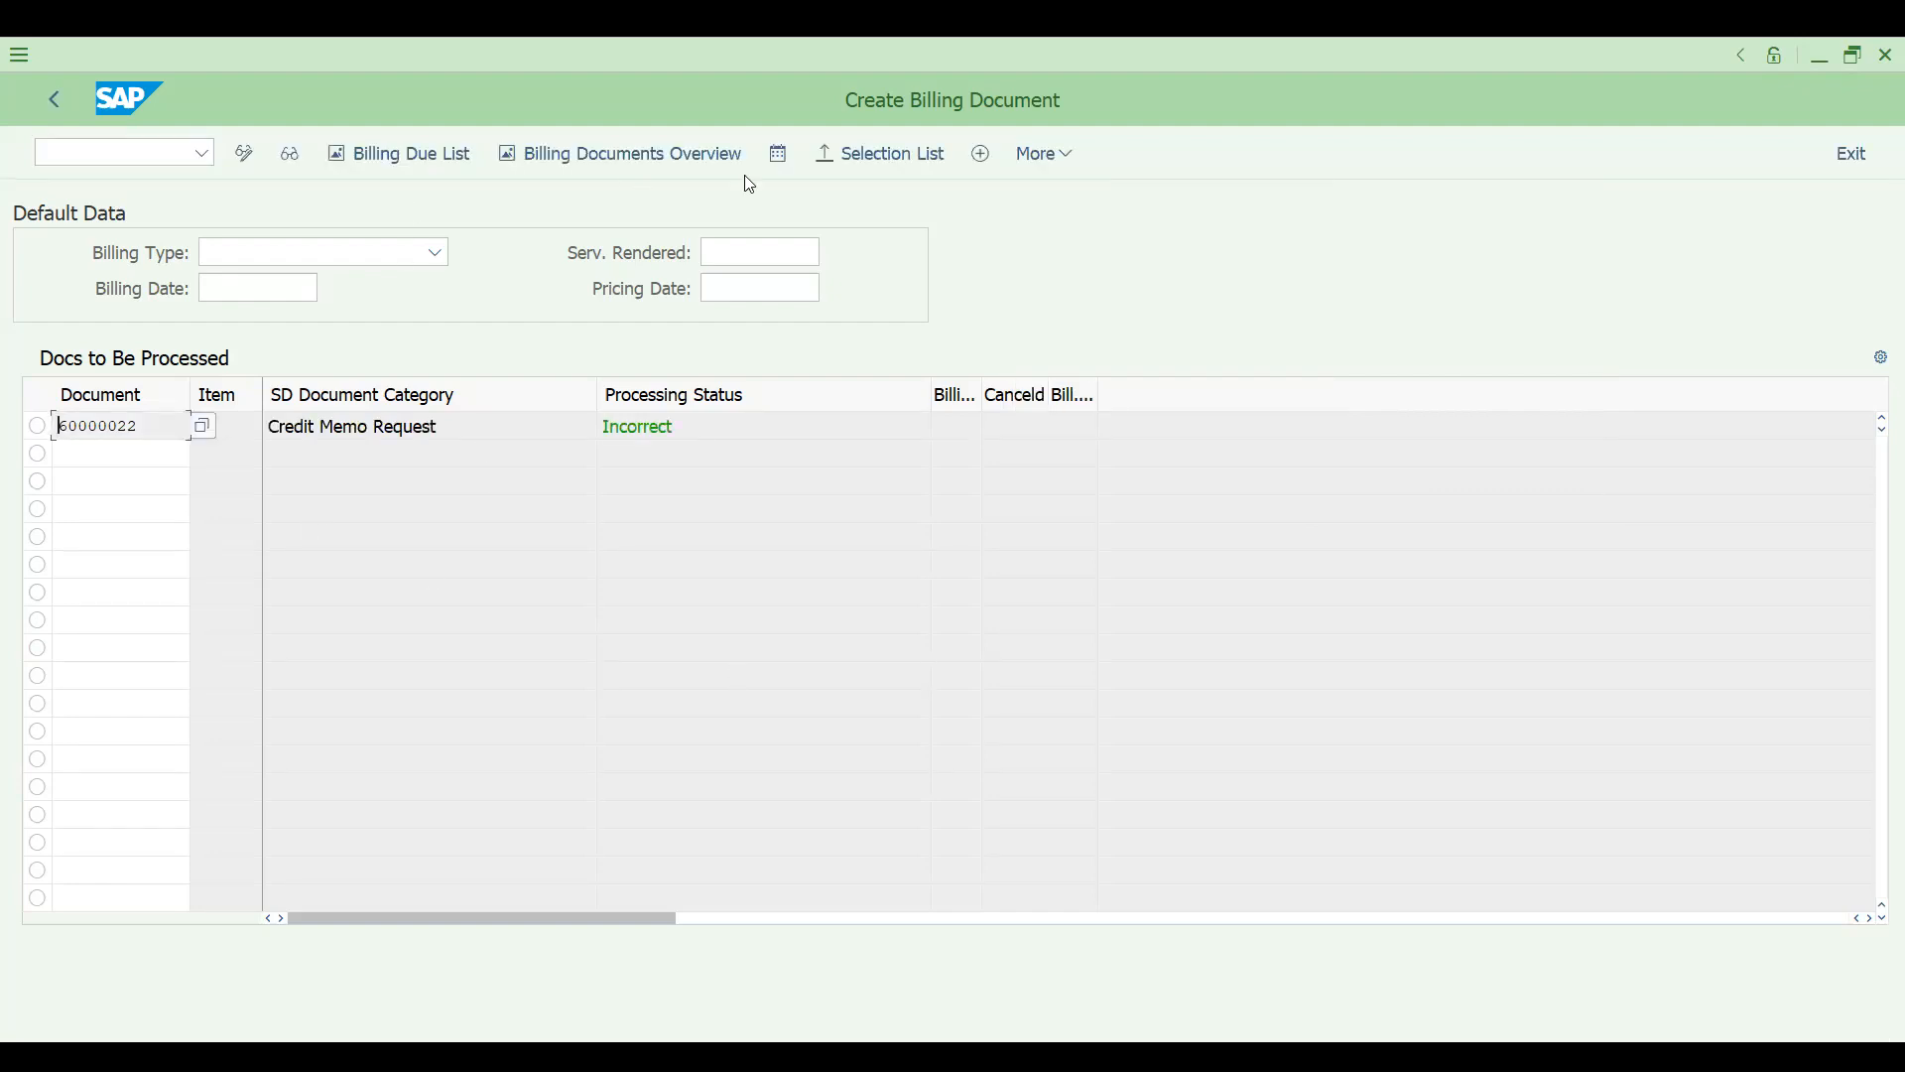
- Open the billing log and examine the error message and technical data for the credit memo request
click(1040, 157)
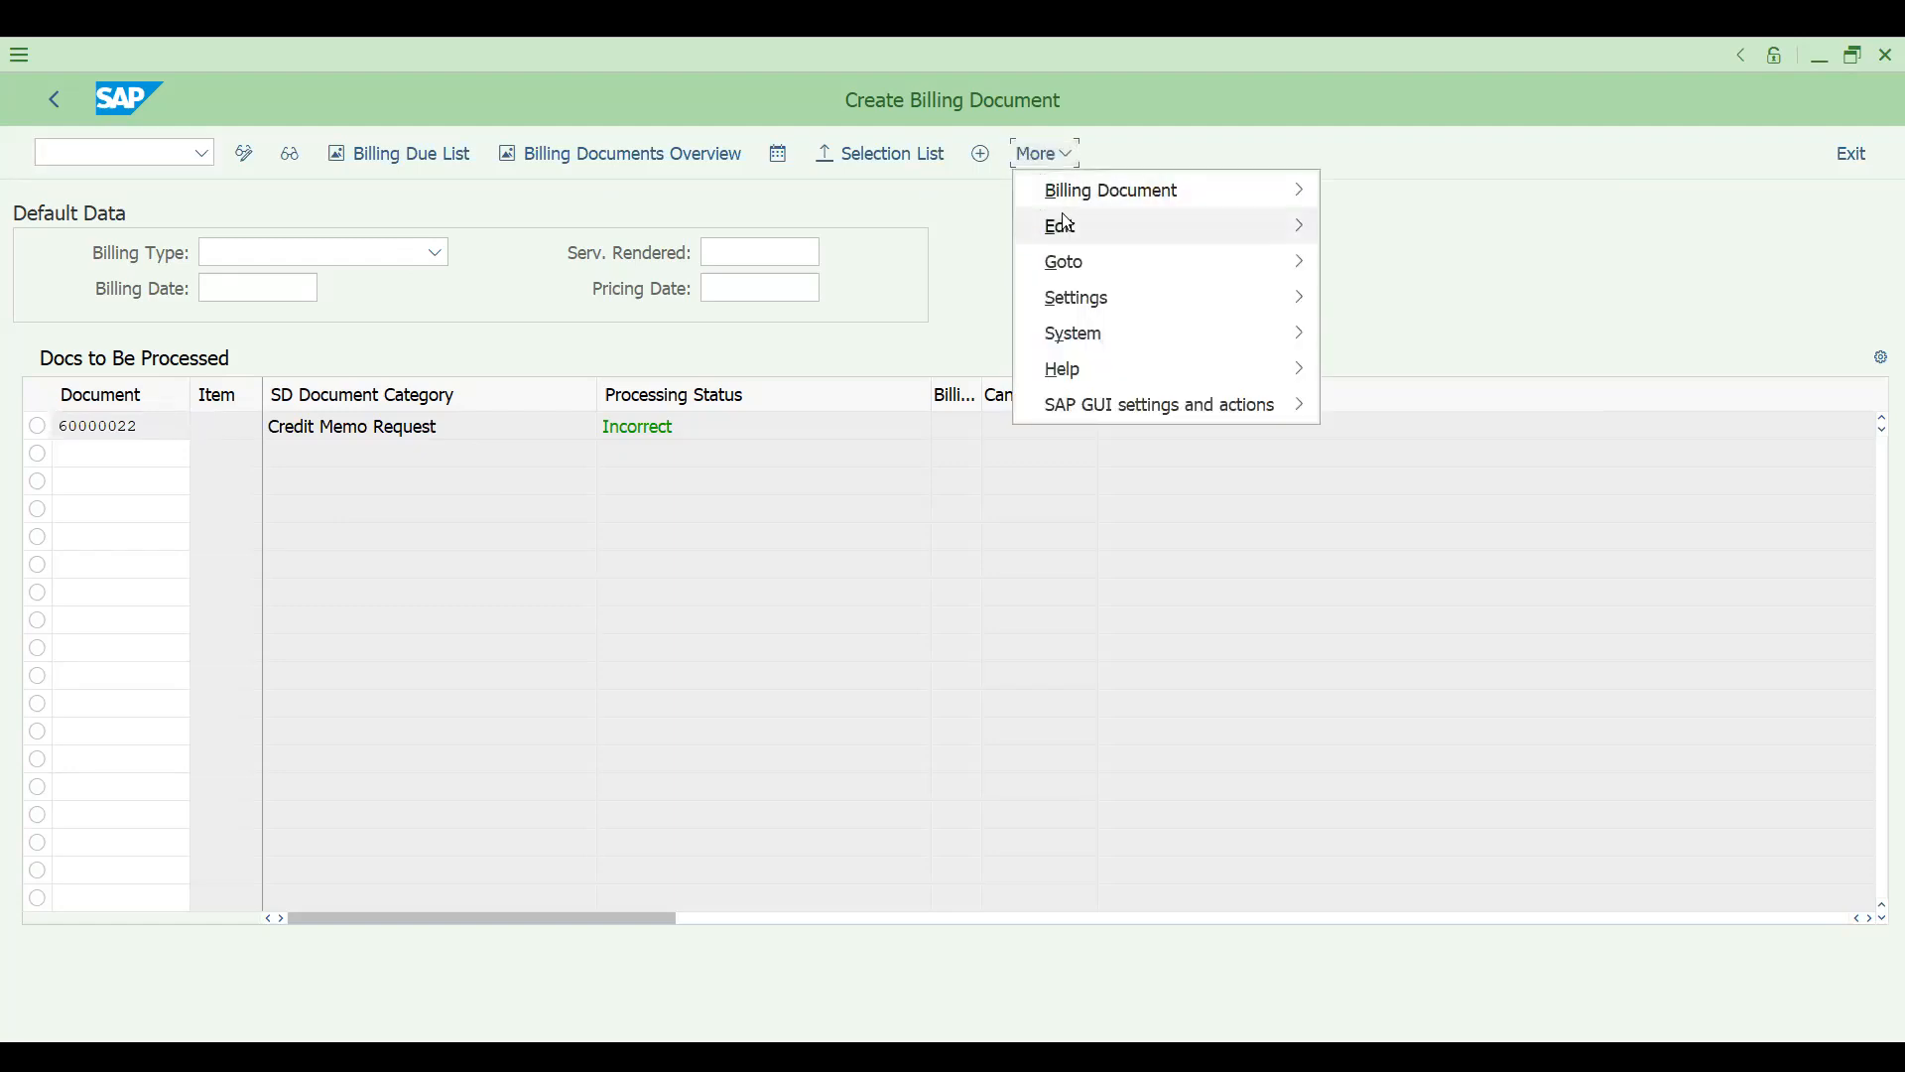
mouse_move(1067, 222)
click(1370, 264)
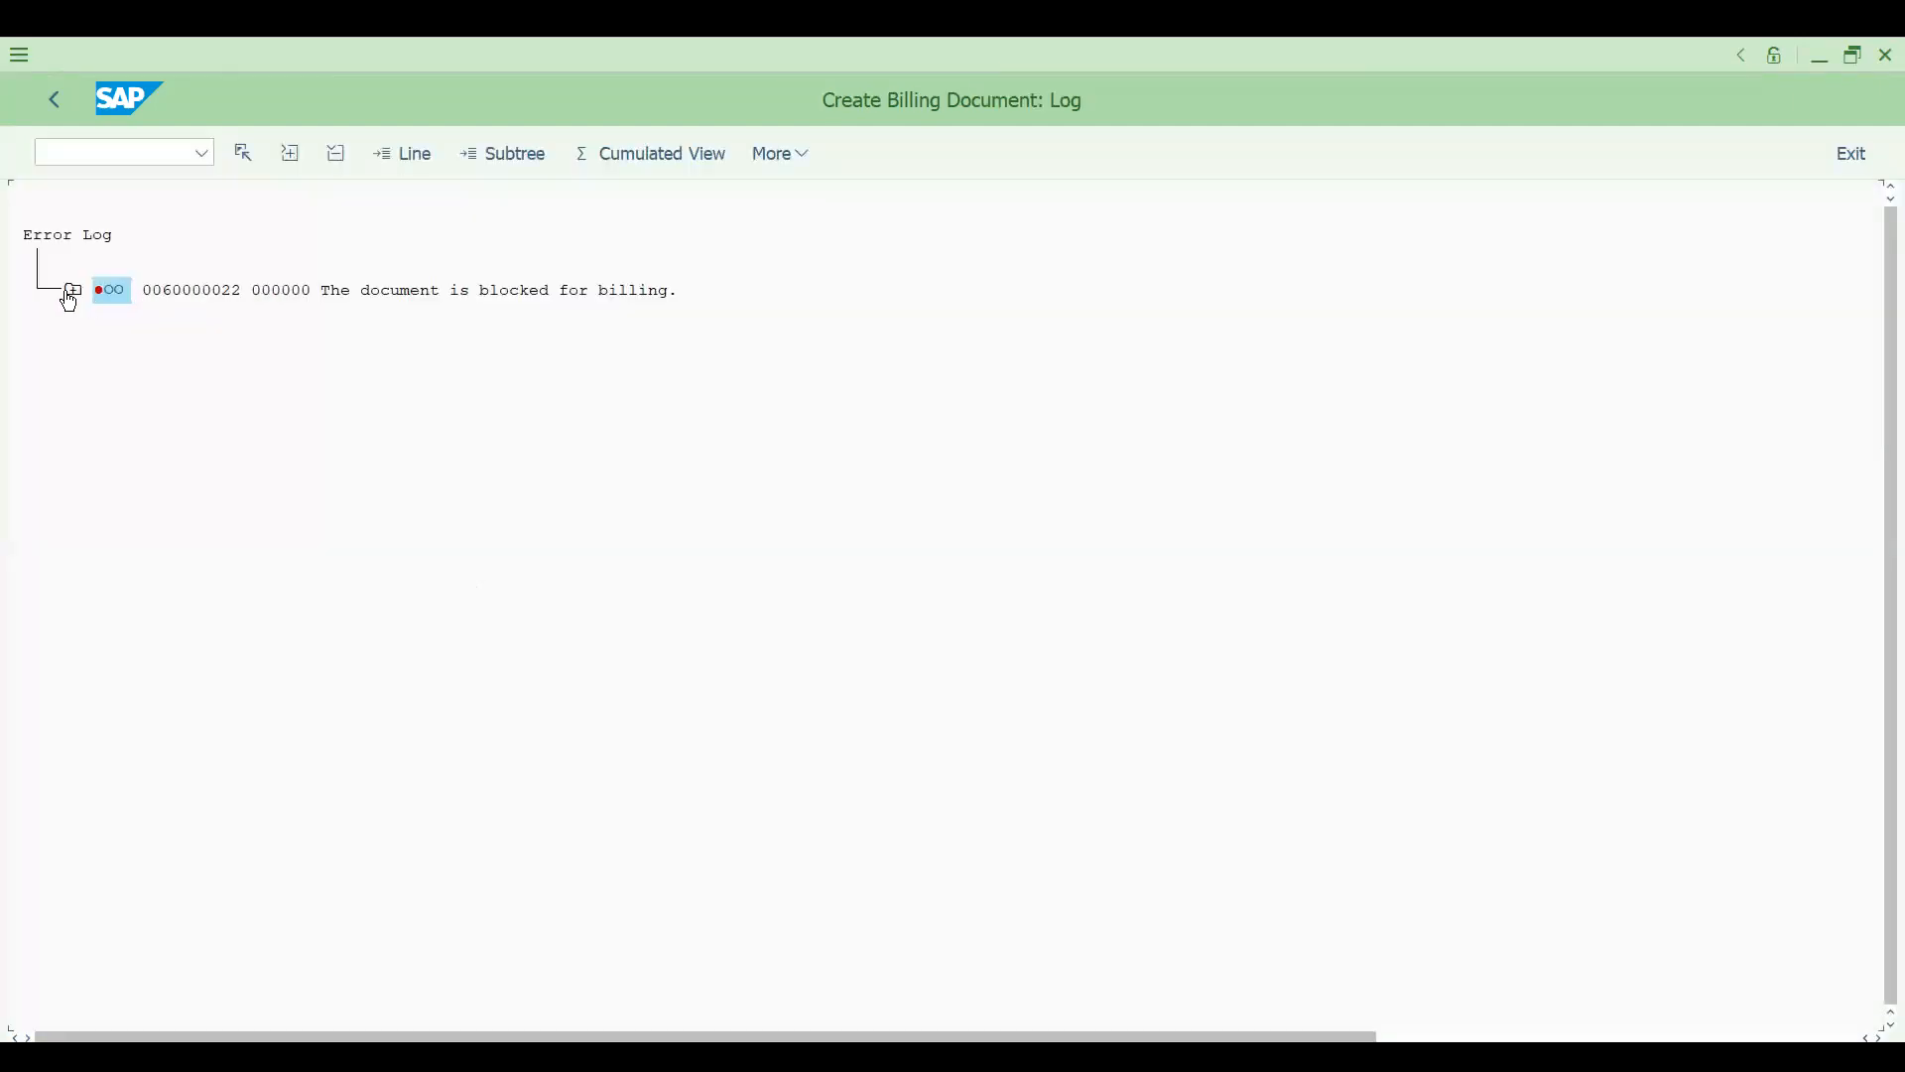
click(70, 294)
click(112, 348)
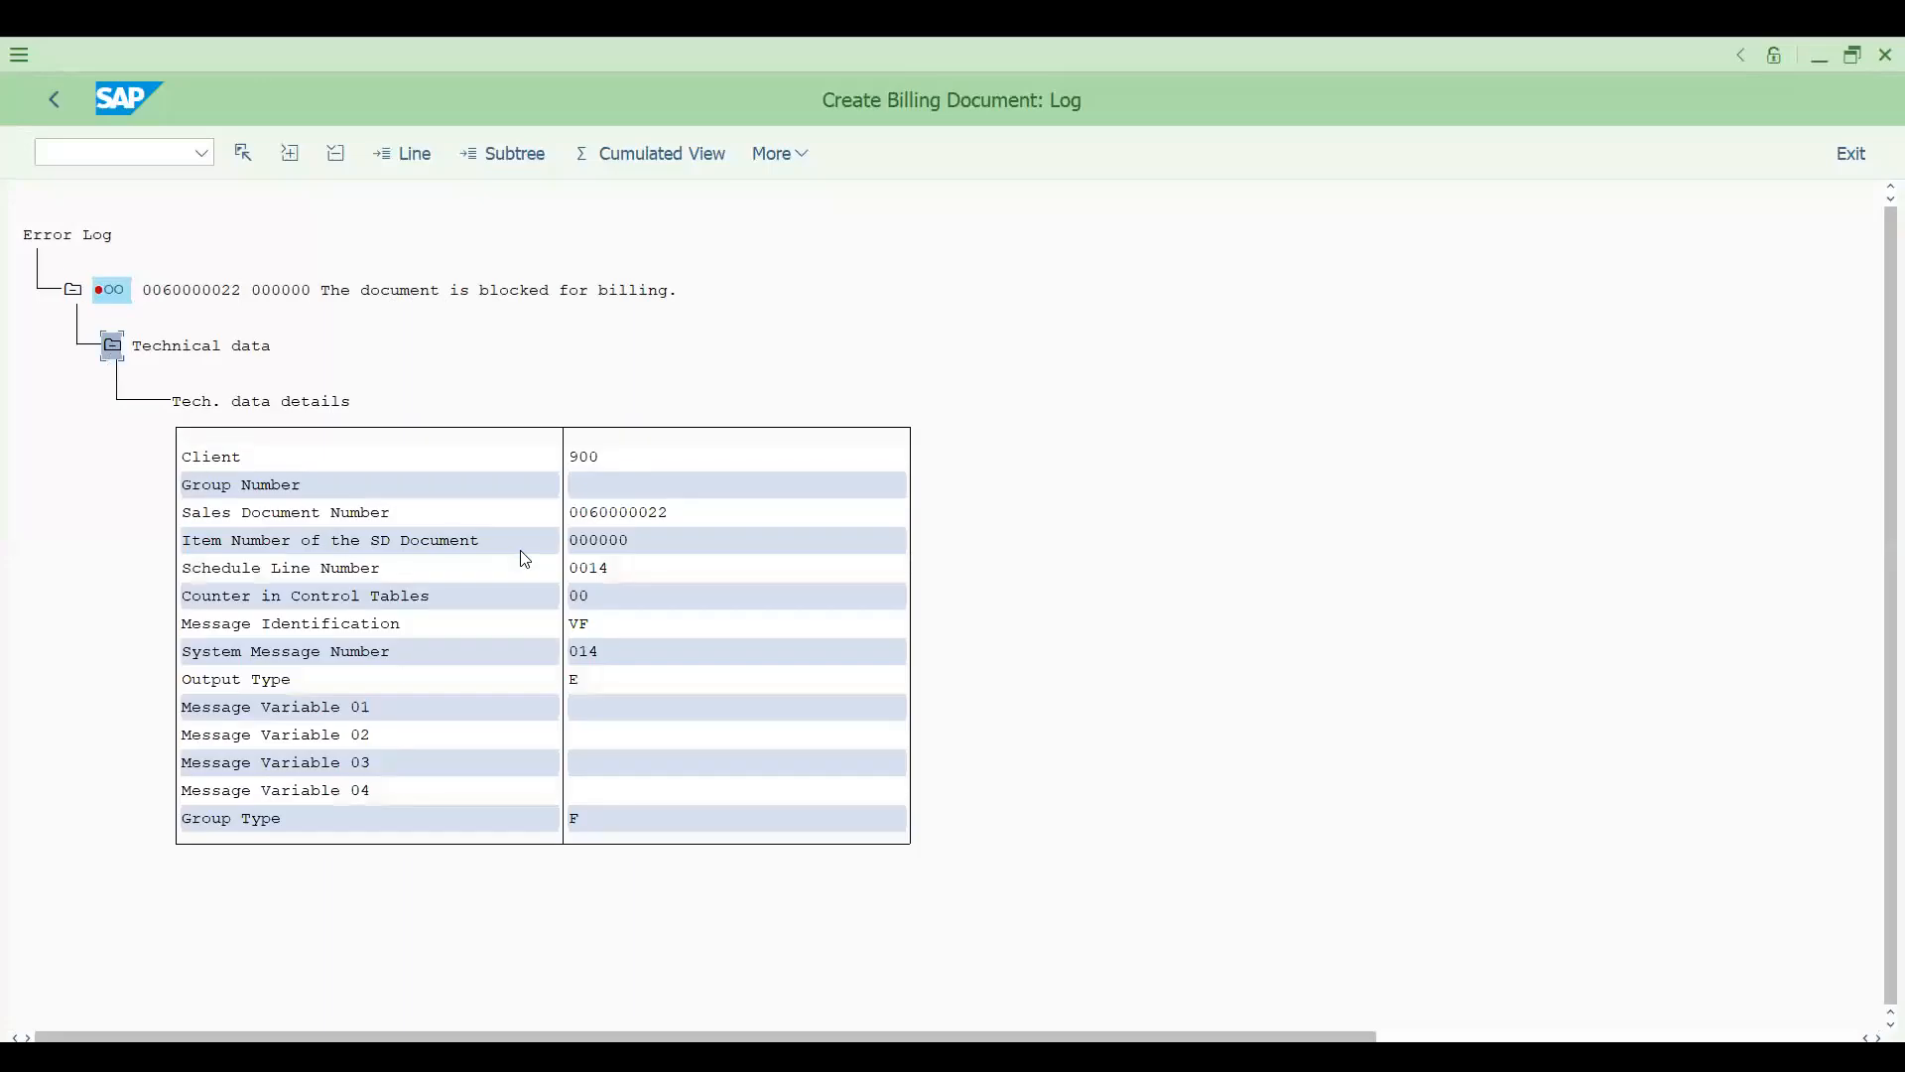
- Open the credit memo request for changing in transaction VA02
click(143, 150)
text(/NVA02)
key(Return)
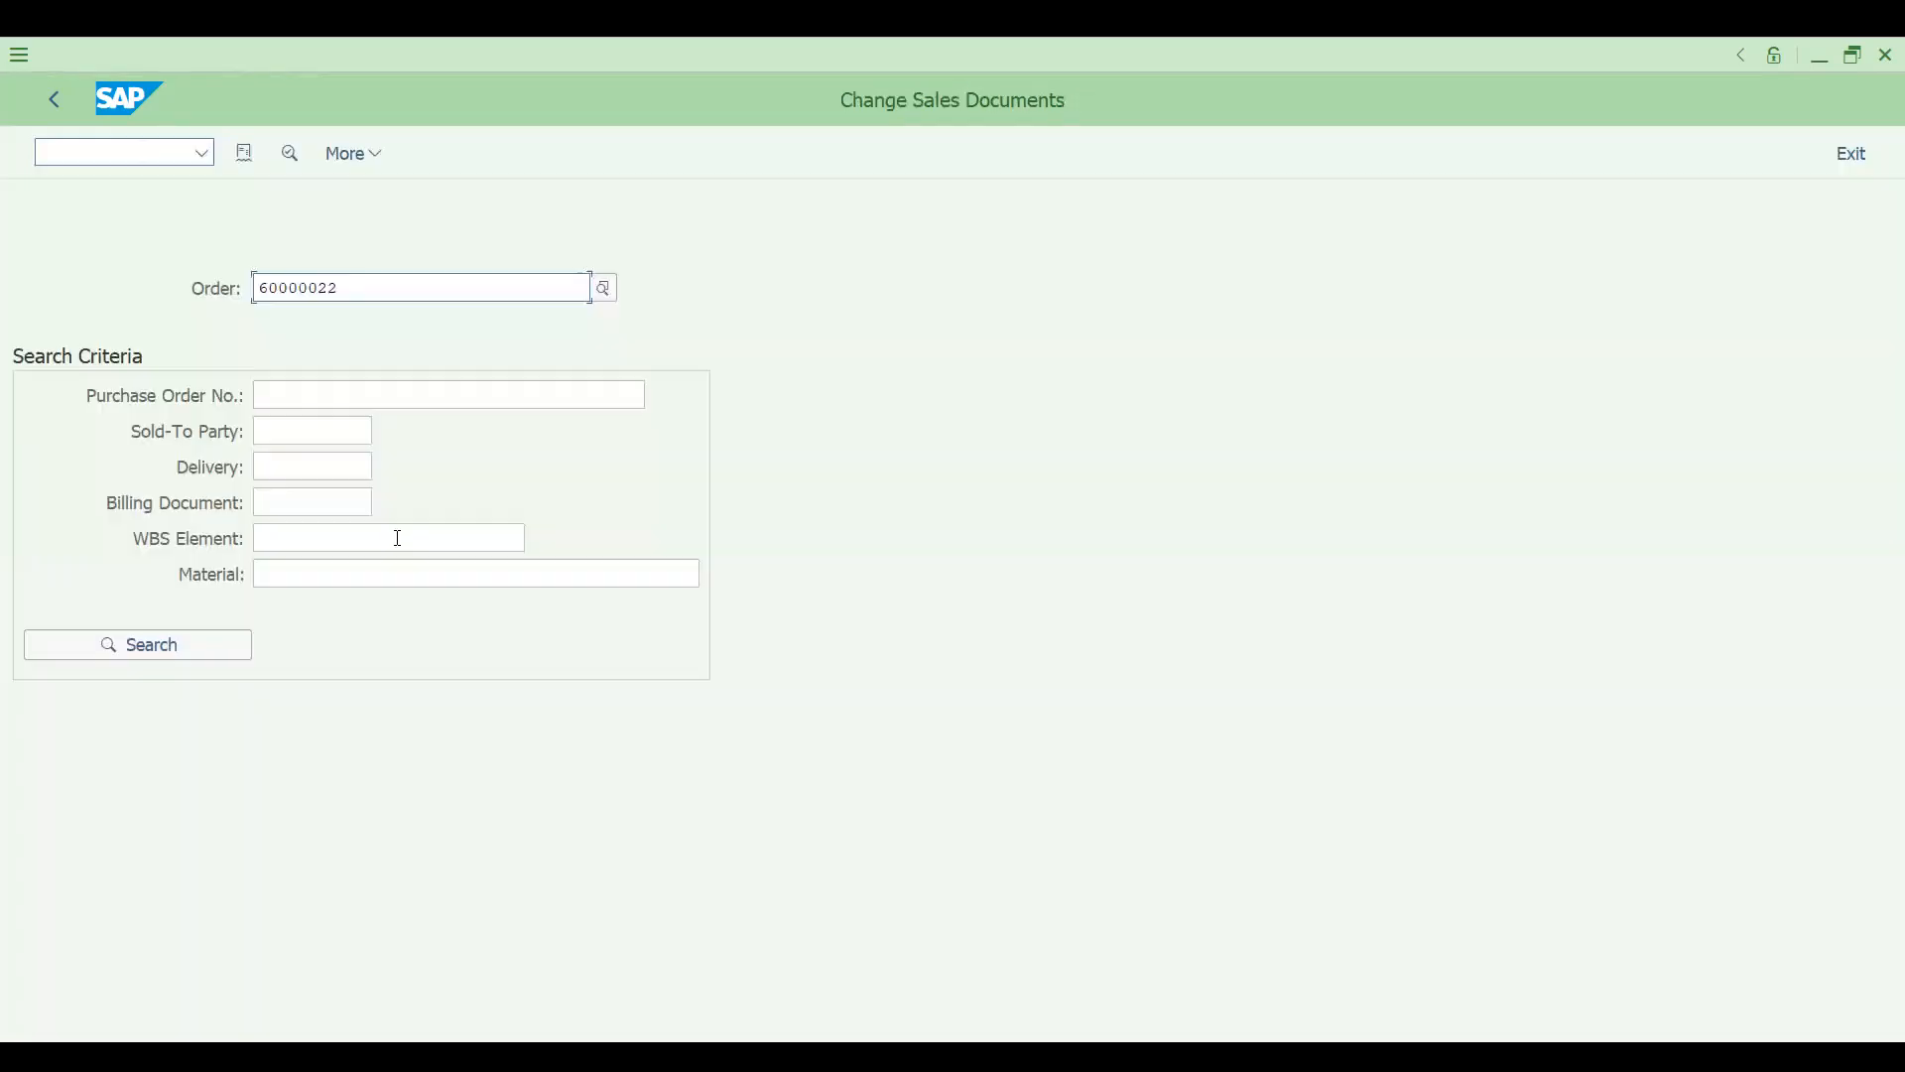
key(Return)
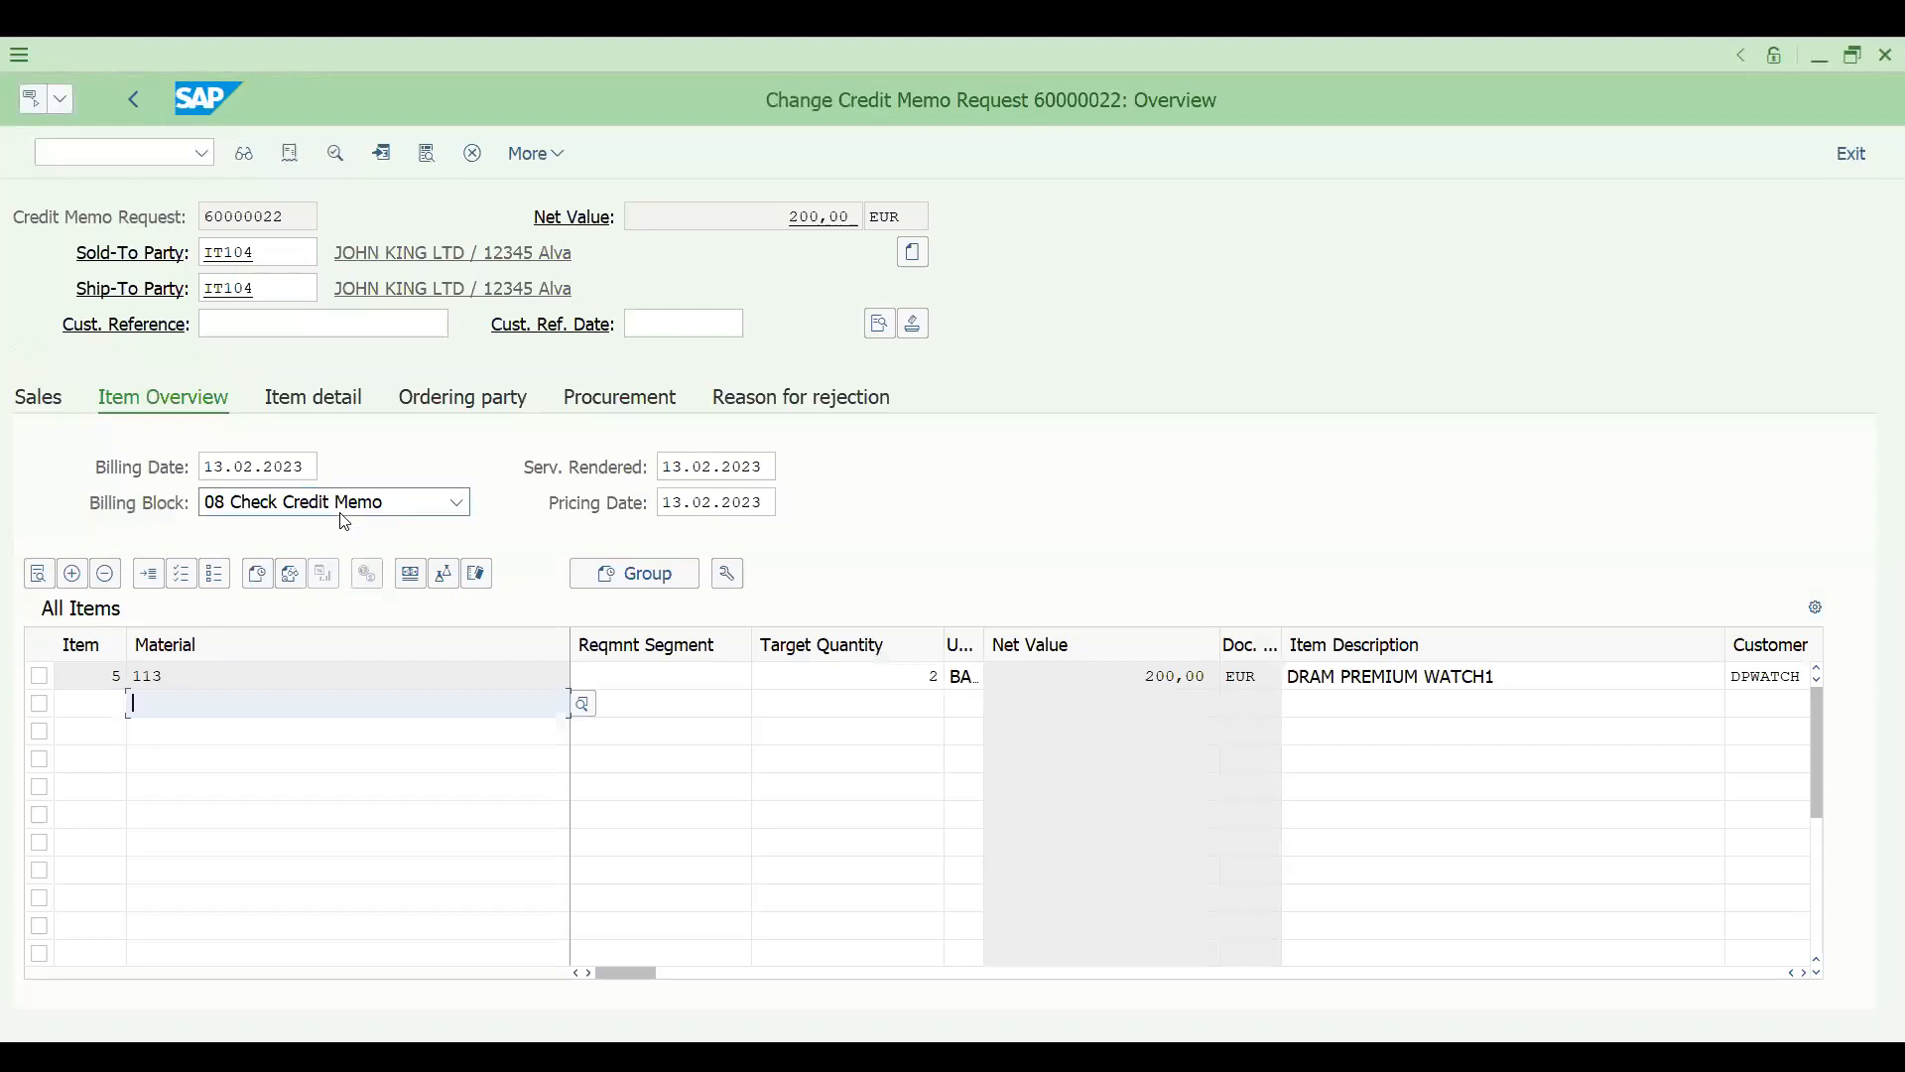
- Clear the billing block 08 Check Credit Memo from the credit memo request and save it
click(344, 521)
click(316, 992)
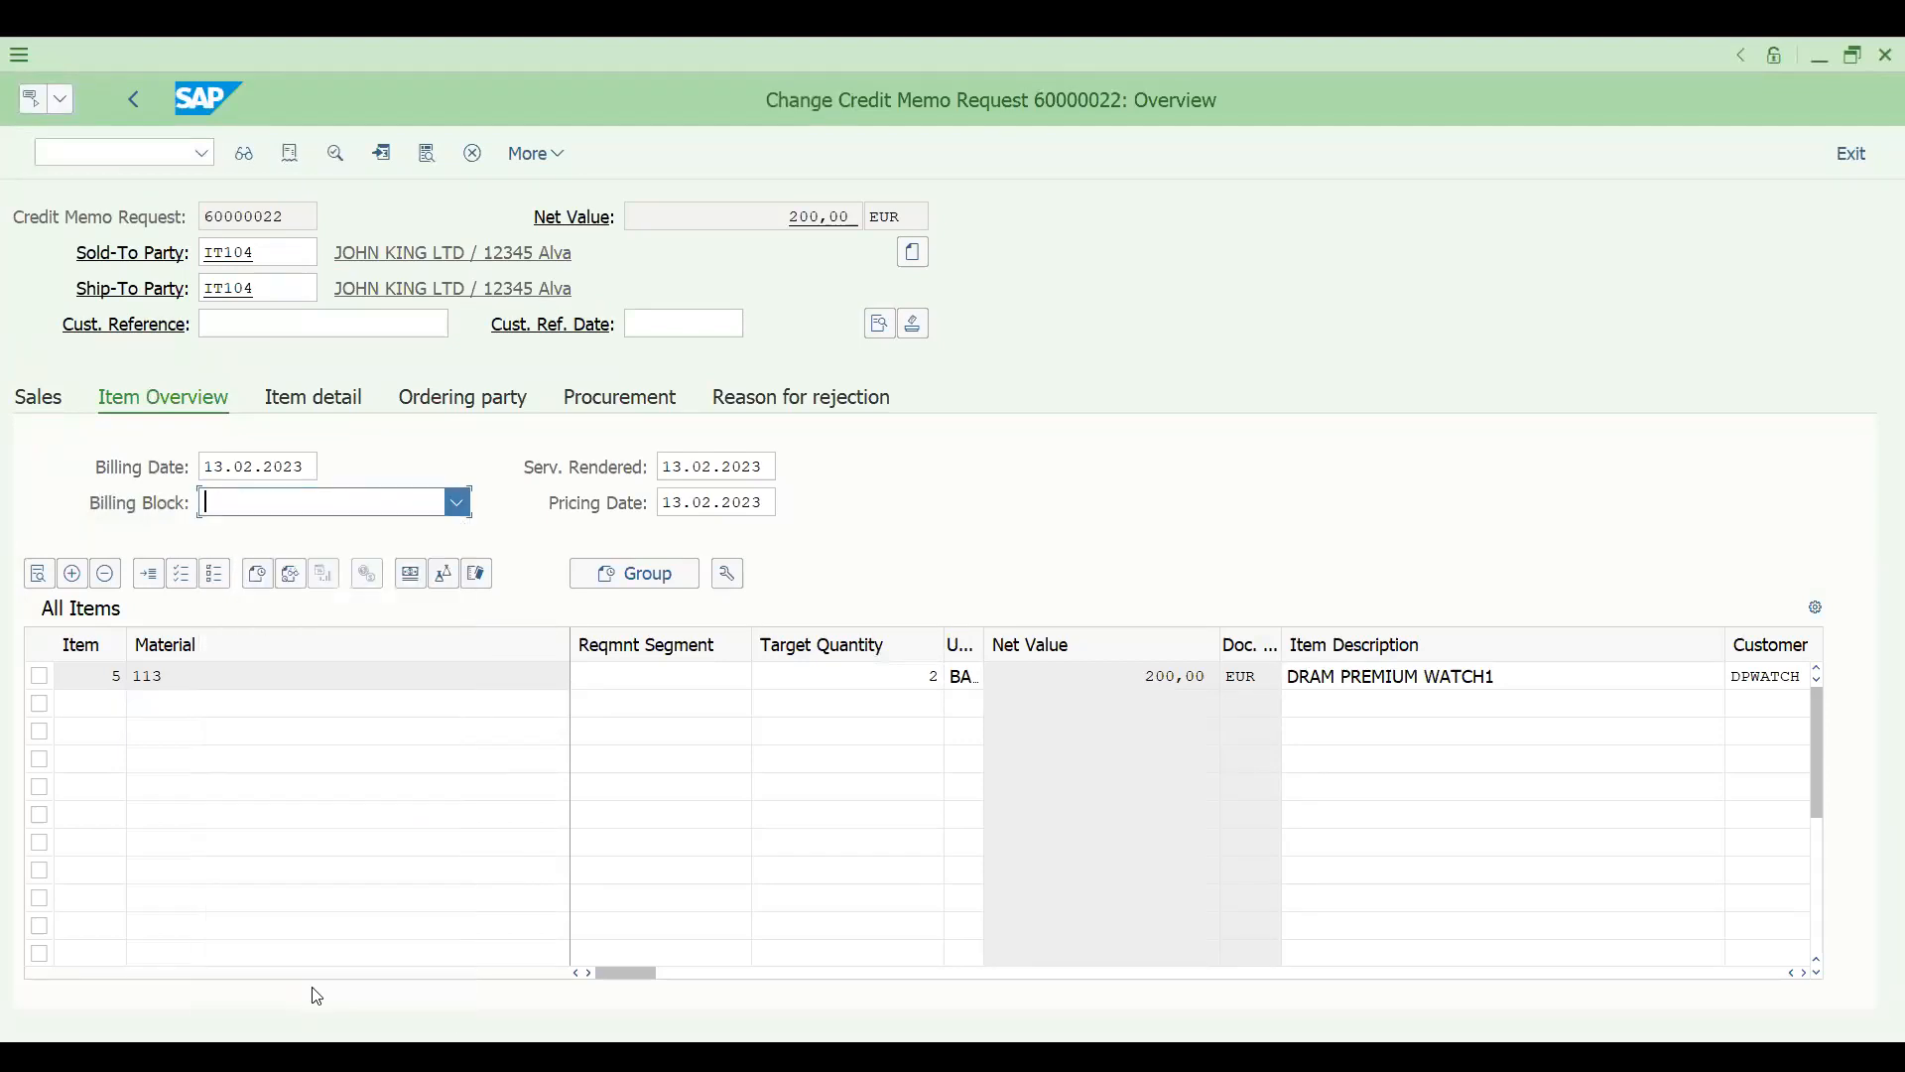
key(ctrl+s)
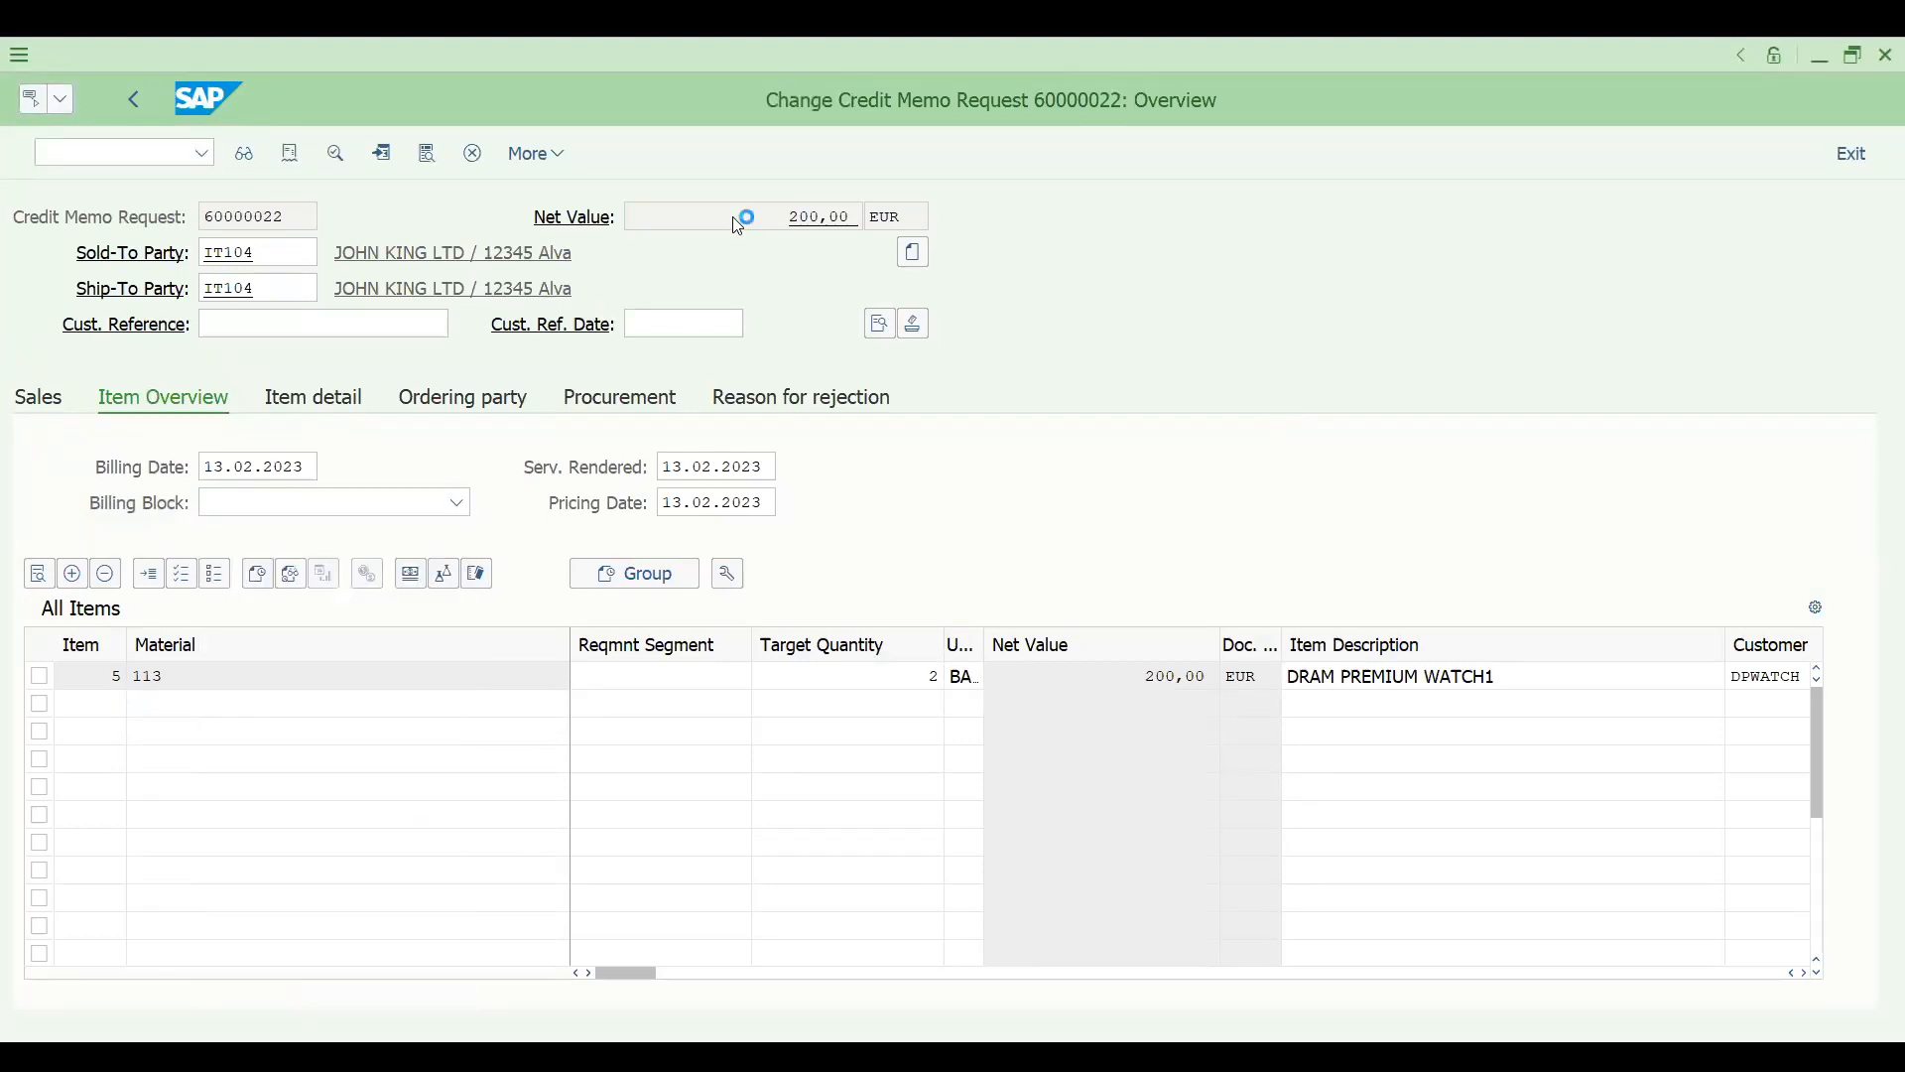
- Create the G2 credit memo for the unblocked credit memo request in transaction VF01 and save it
click(97, 152)
text(/NVF01)
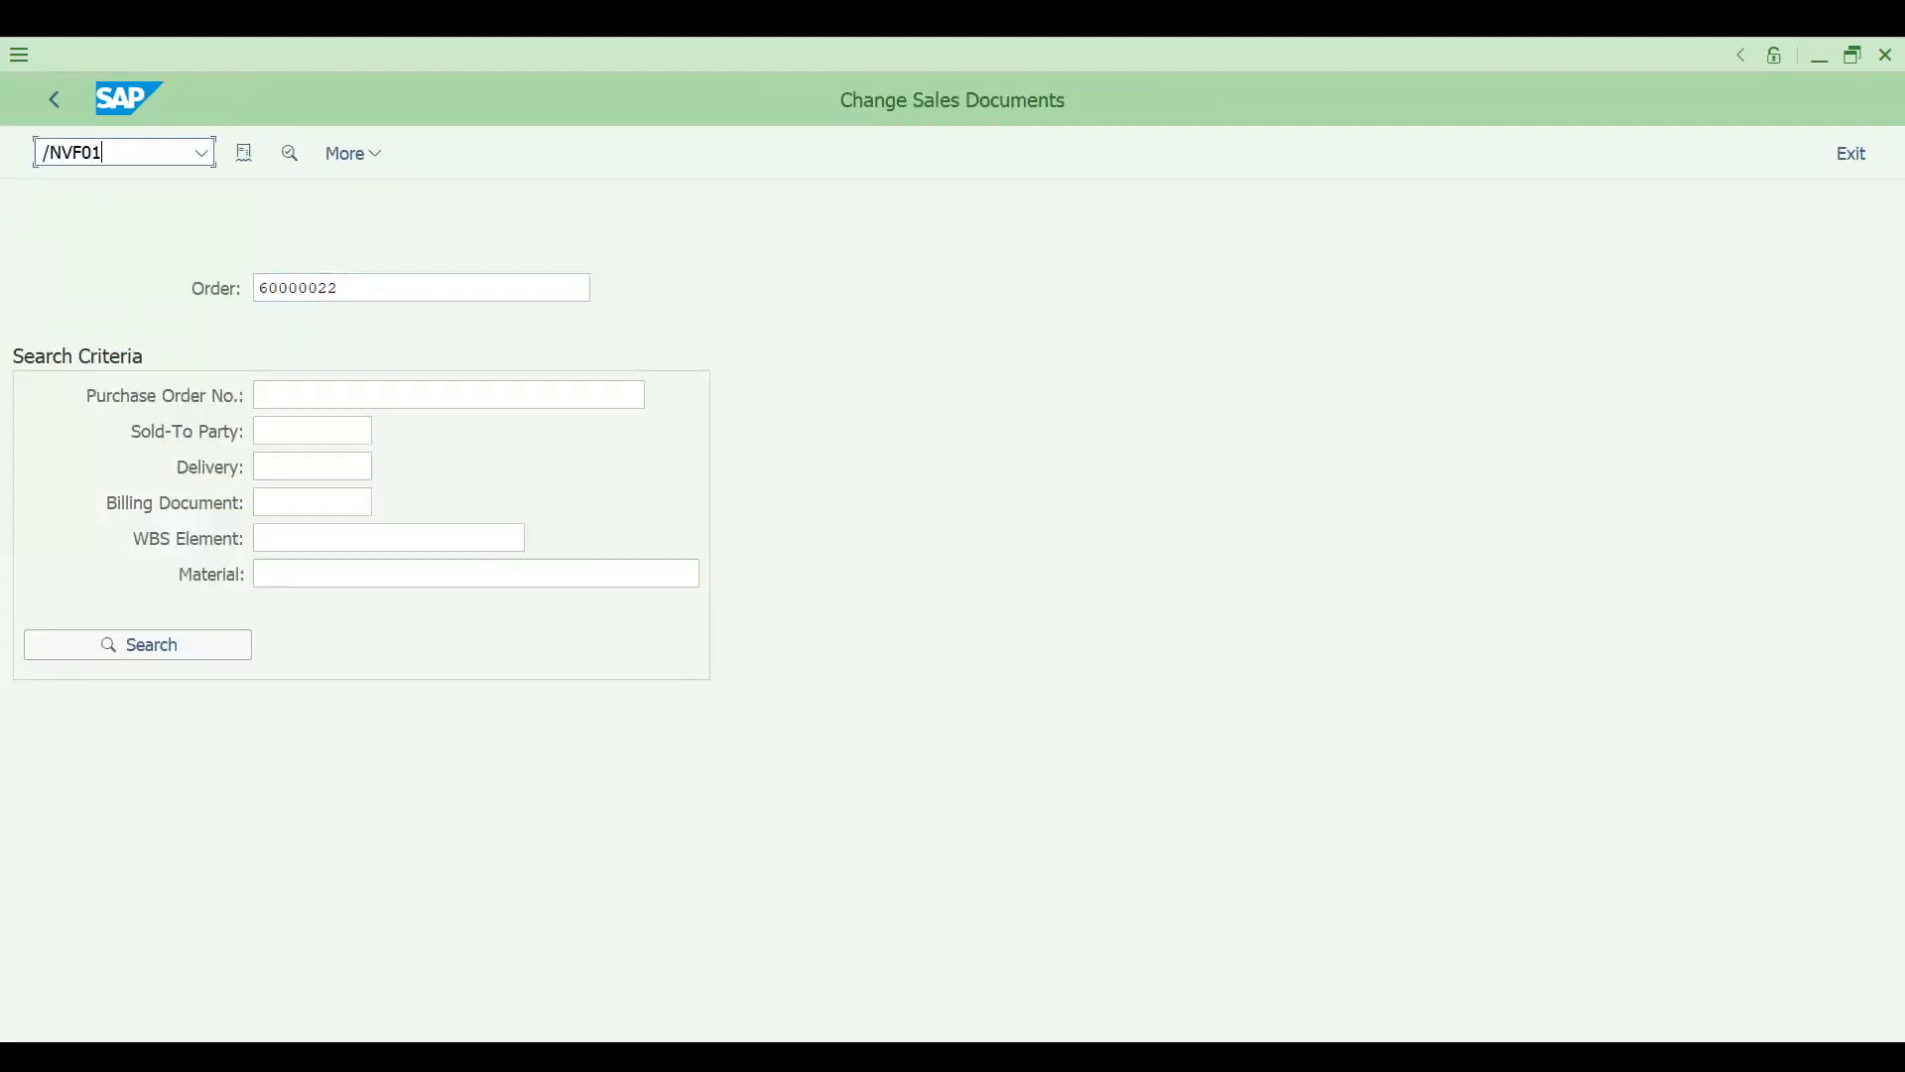
key(Return)
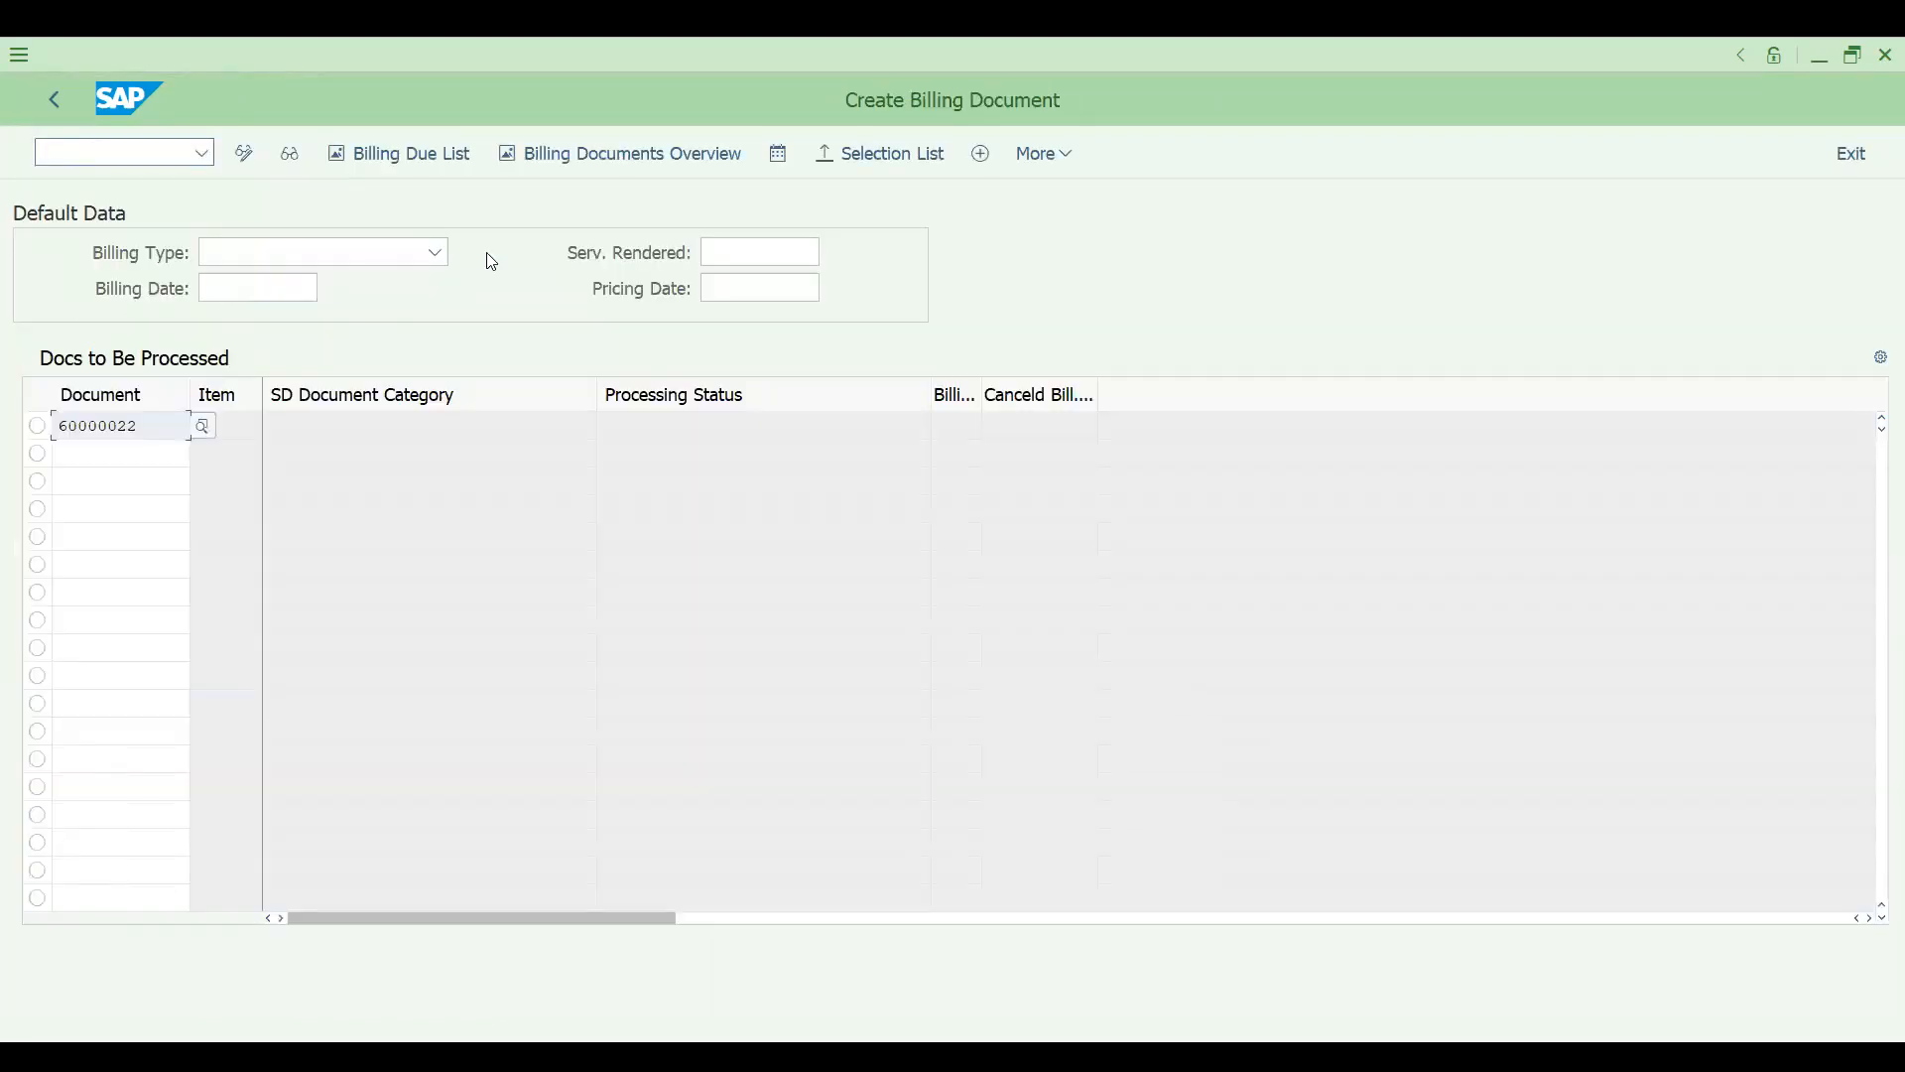
click(1040, 158)
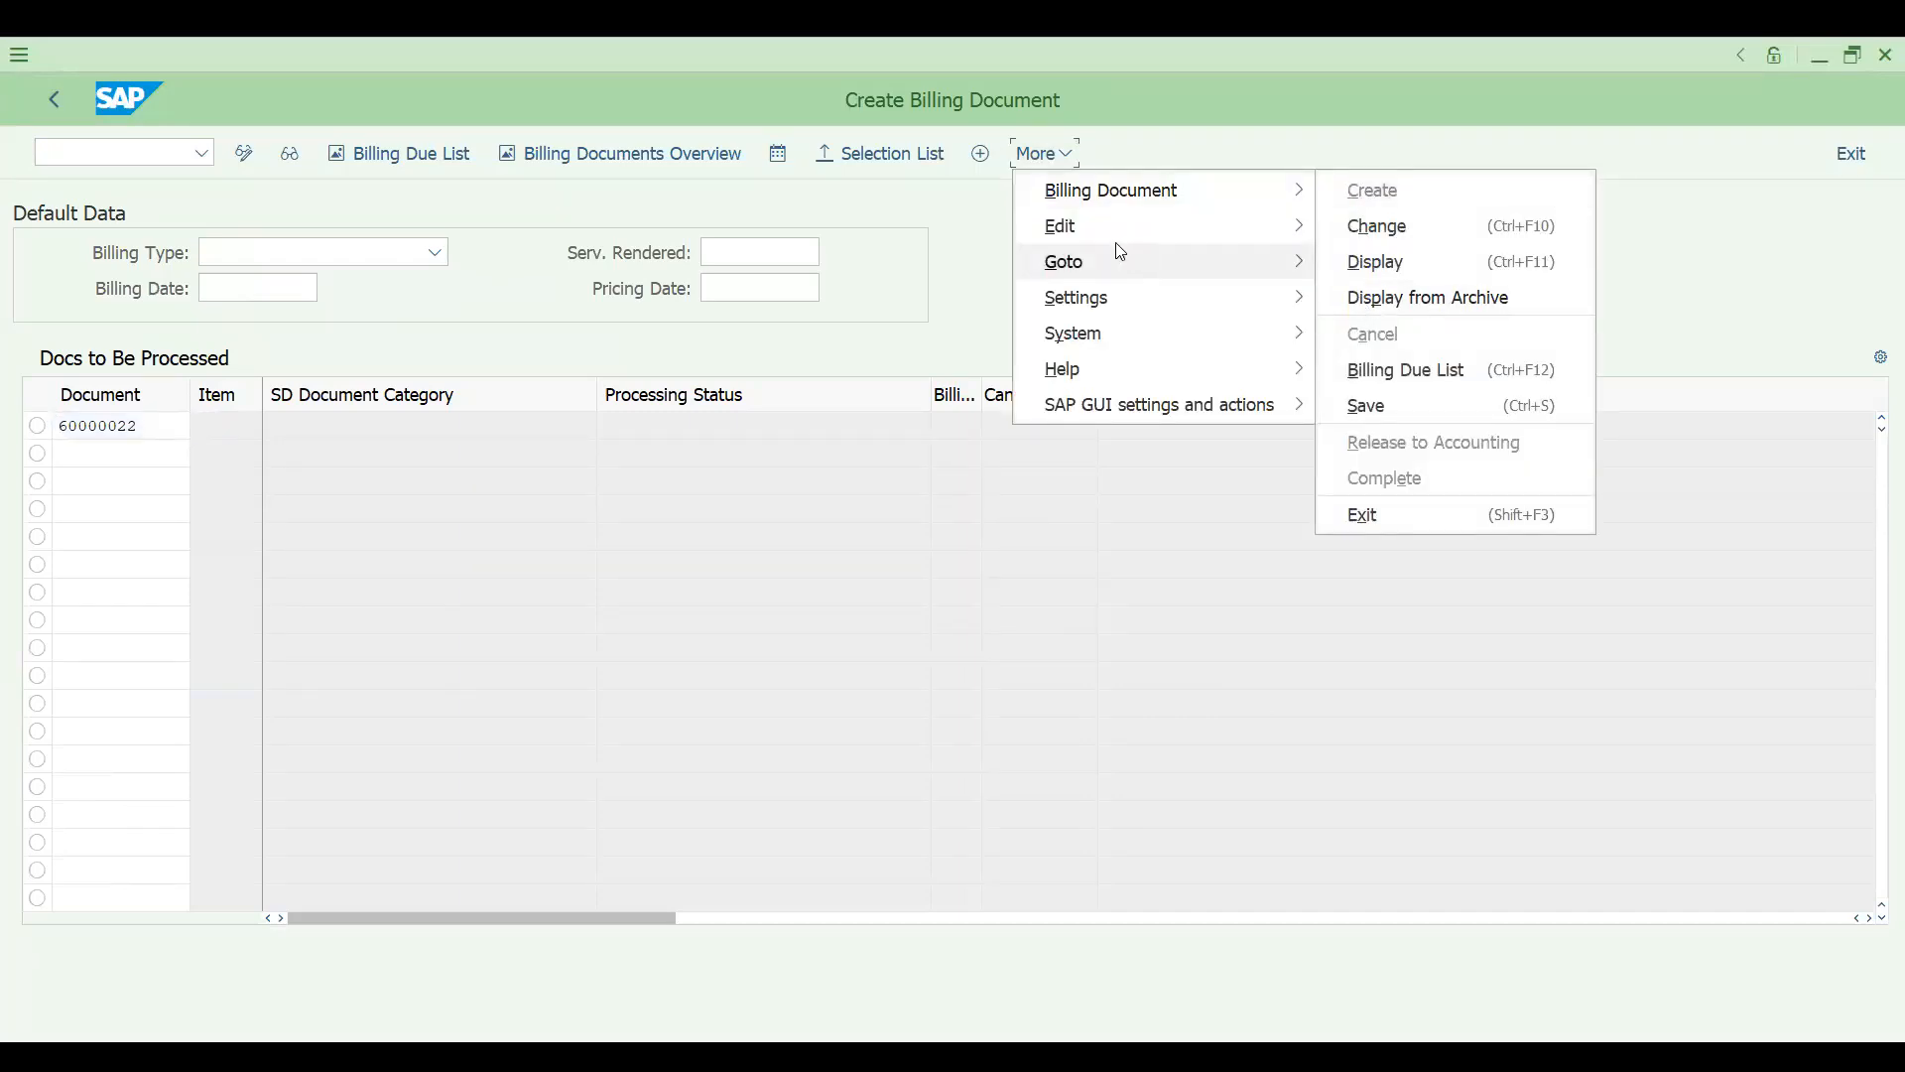
click(1010, 688)
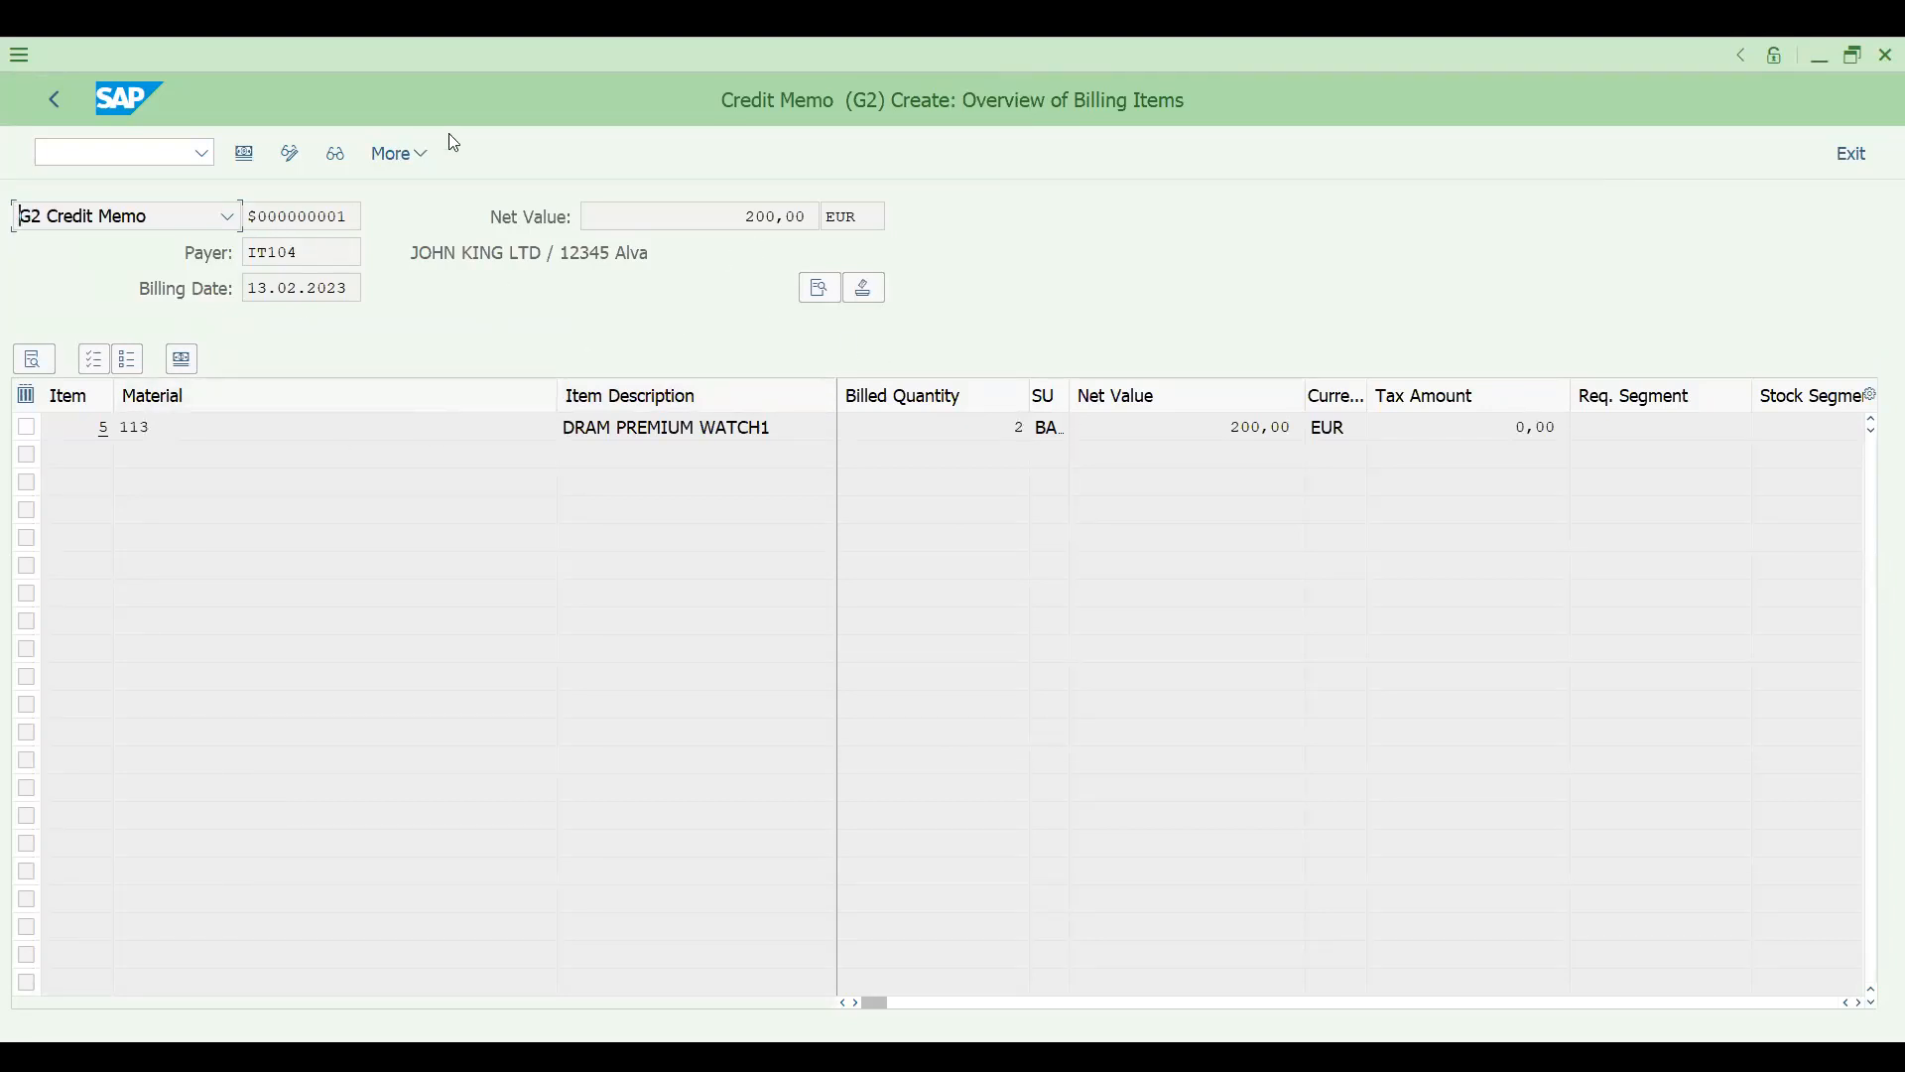
key(ctrl+s)
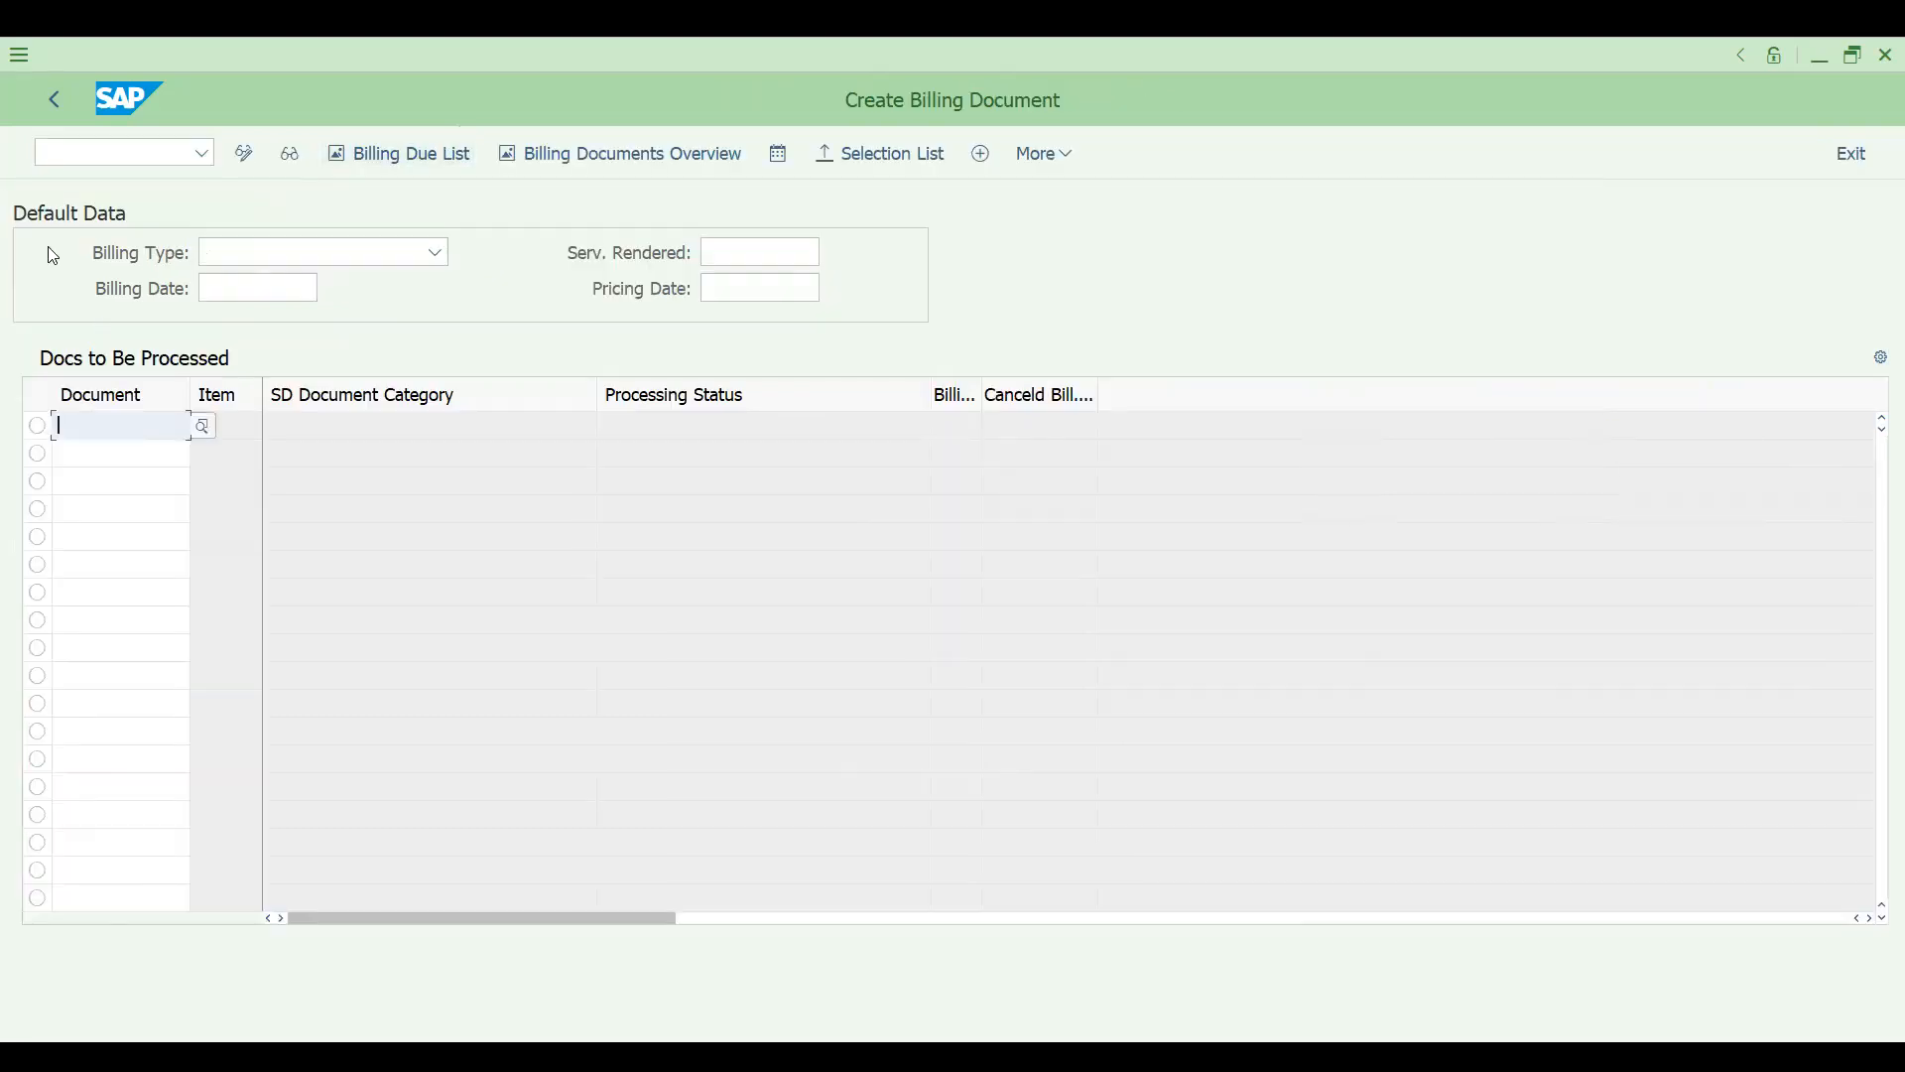
- Open the new credit memo's document flow from transaction VF02
click(86, 156)
text(/nvf02)
key(Return)
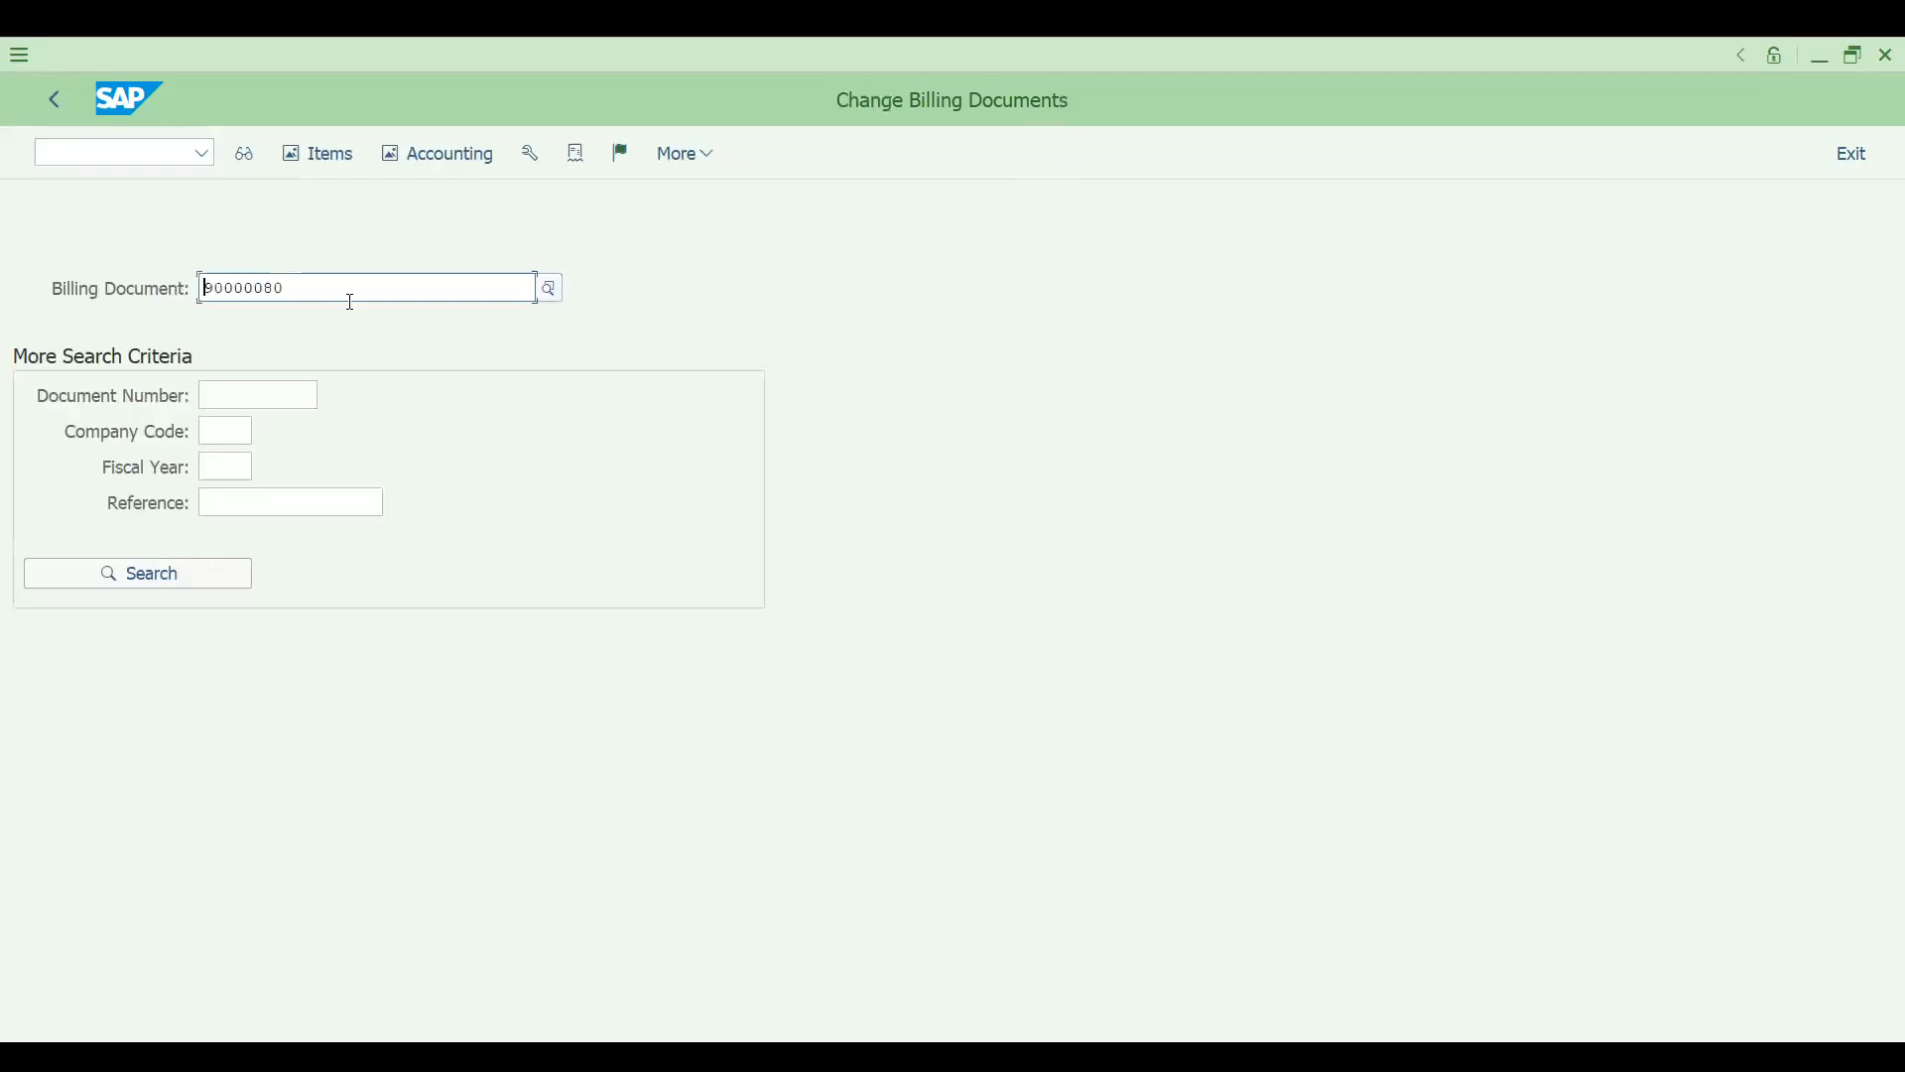
click(577, 157)
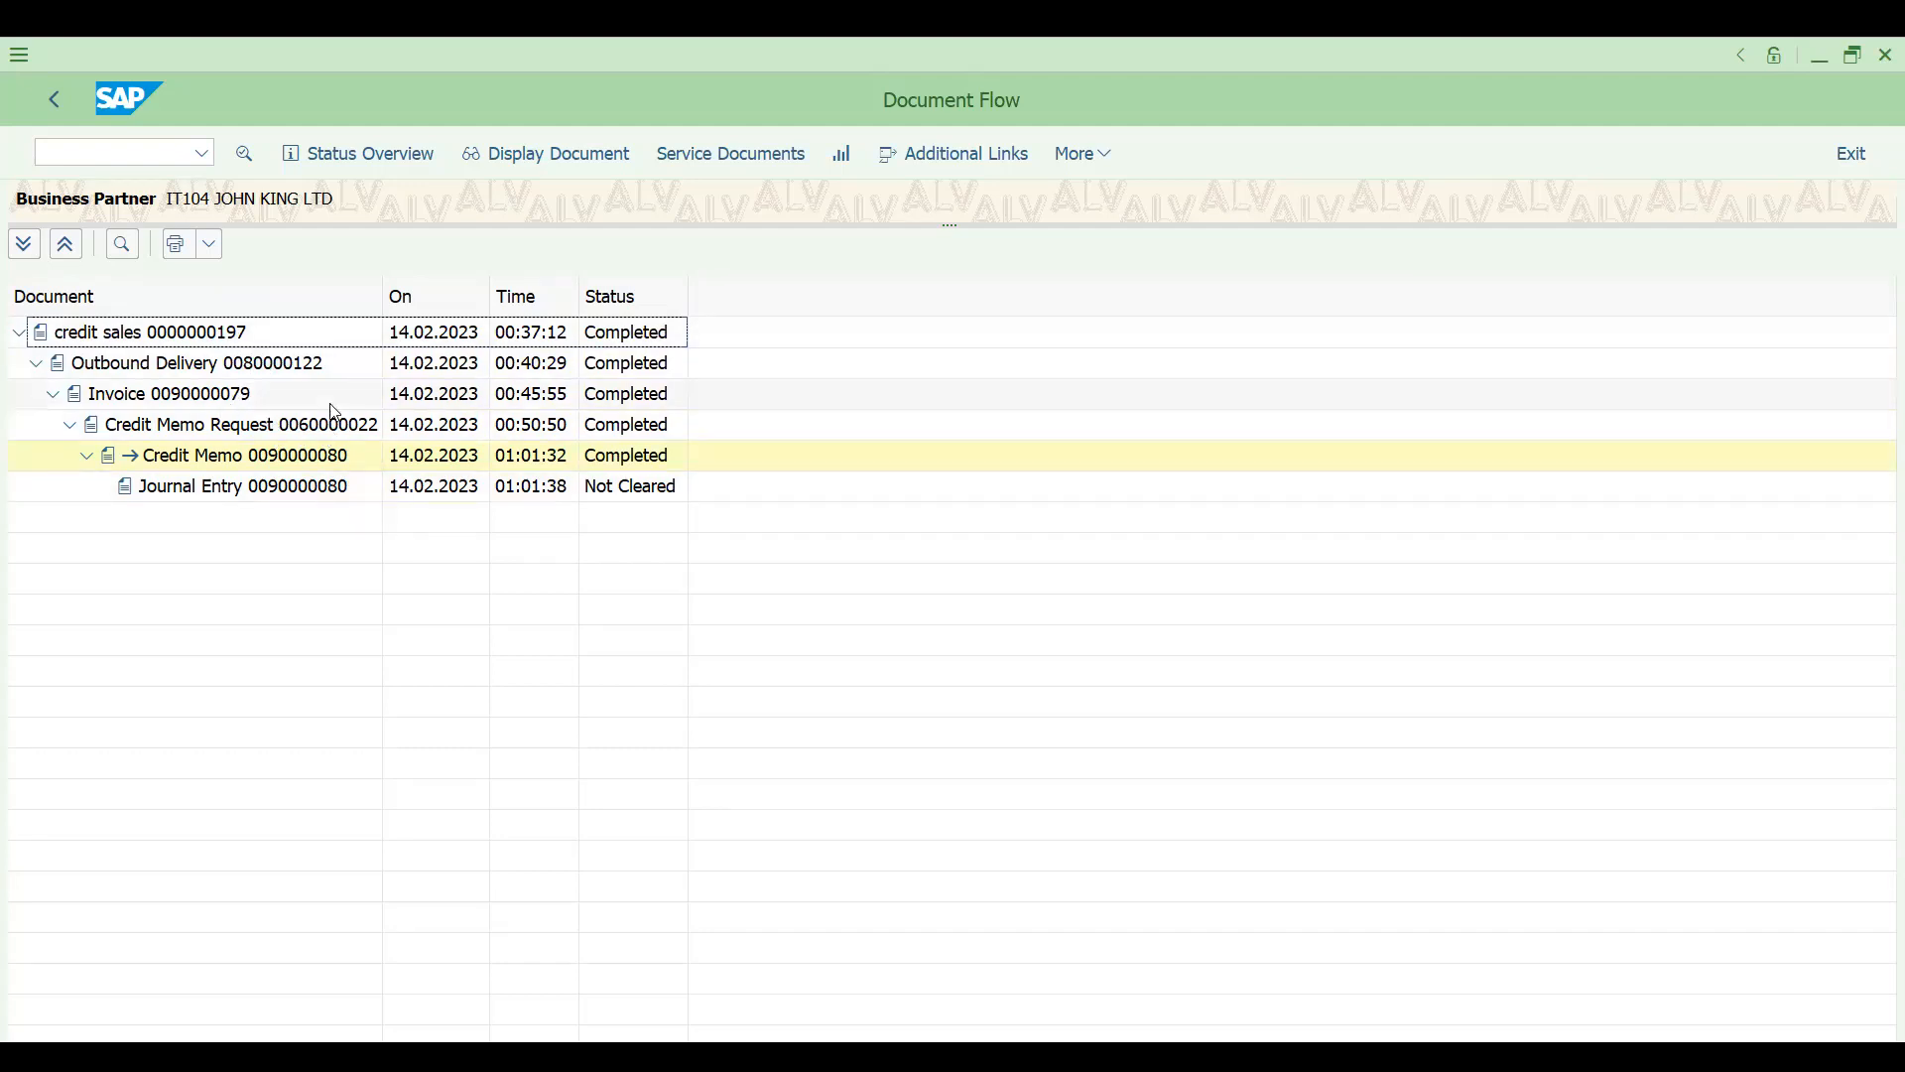
- Switch the document flow to item-level detail and examine the reference values of the credit memo request and credit memo
click(1092, 169)
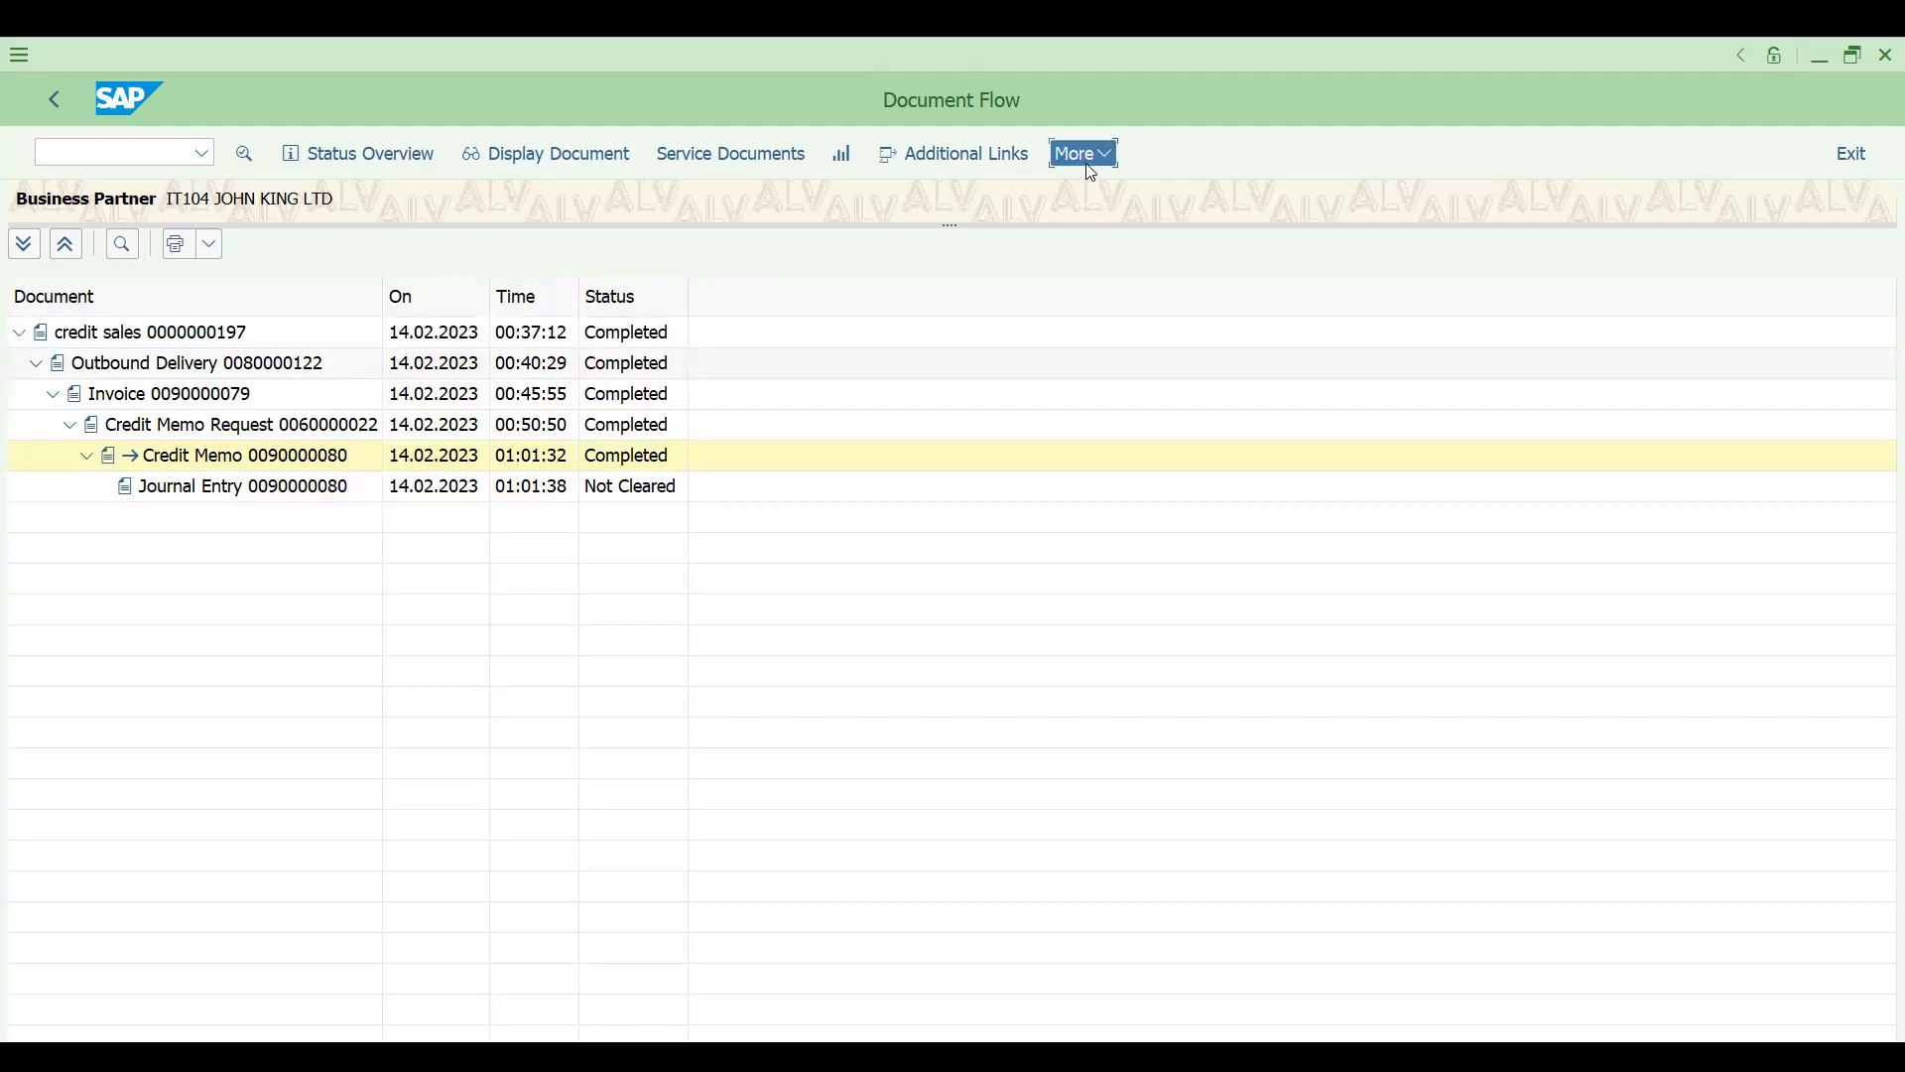
mouse_move(1320, 190)
mouse_move(1458, 189)
click(1592, 226)
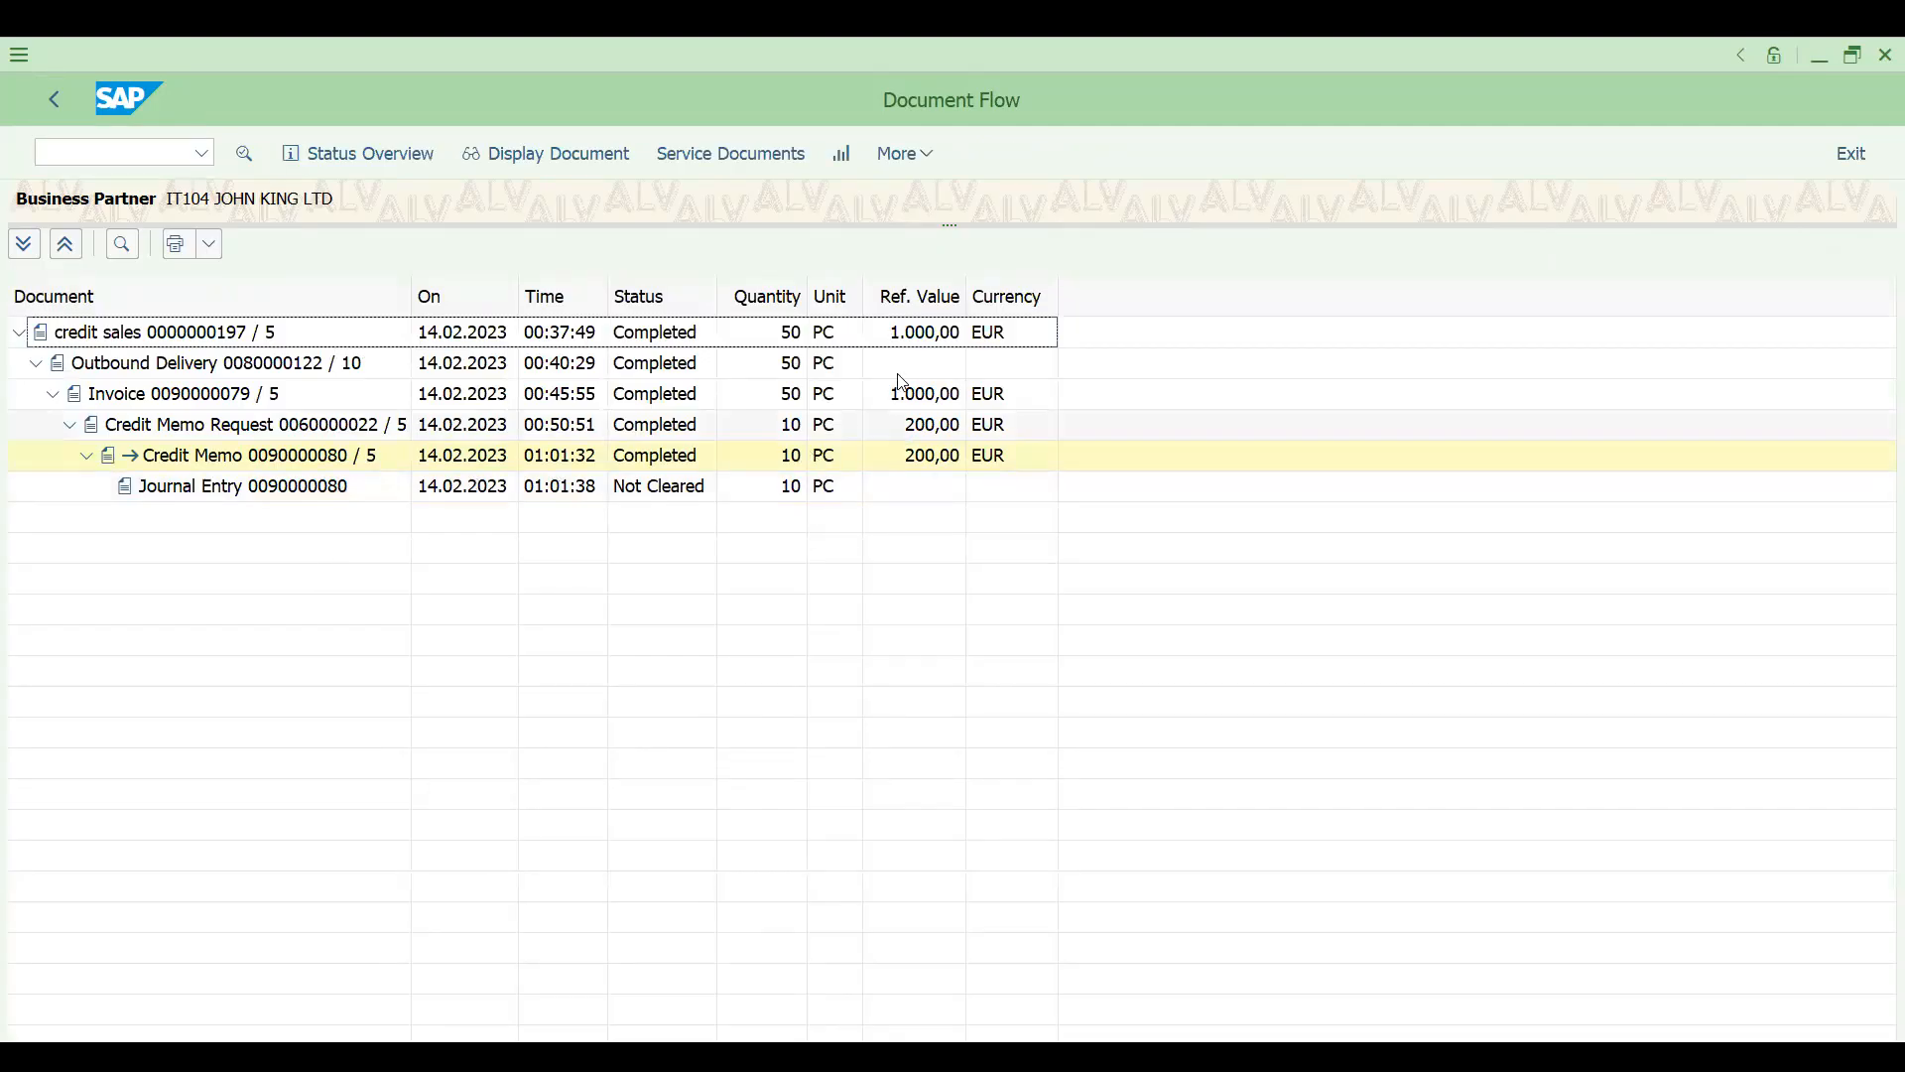
click(907, 447)
click(907, 426)
click(907, 449)
click(909, 429)
click(114, 154)
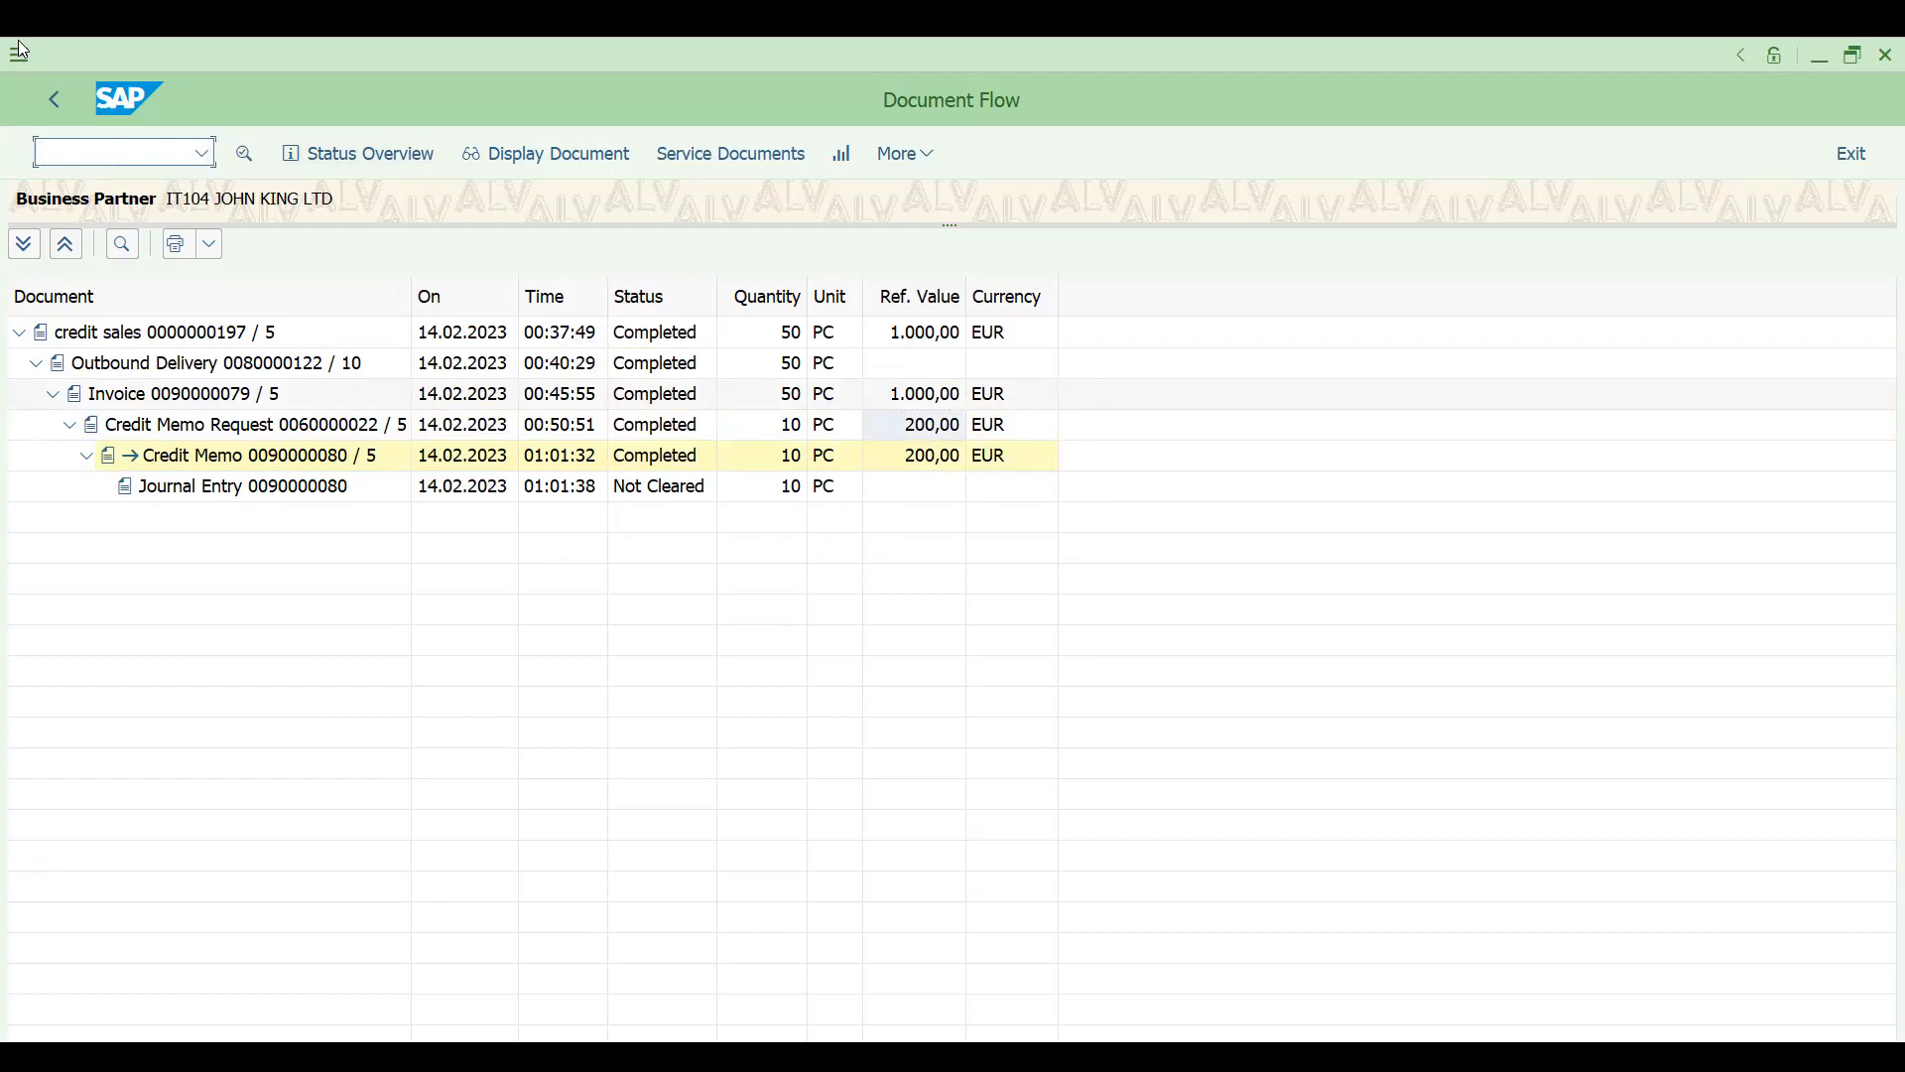
- Leave the document flow, open the credit memo's accounting document, and examine its line items
click(55, 94)
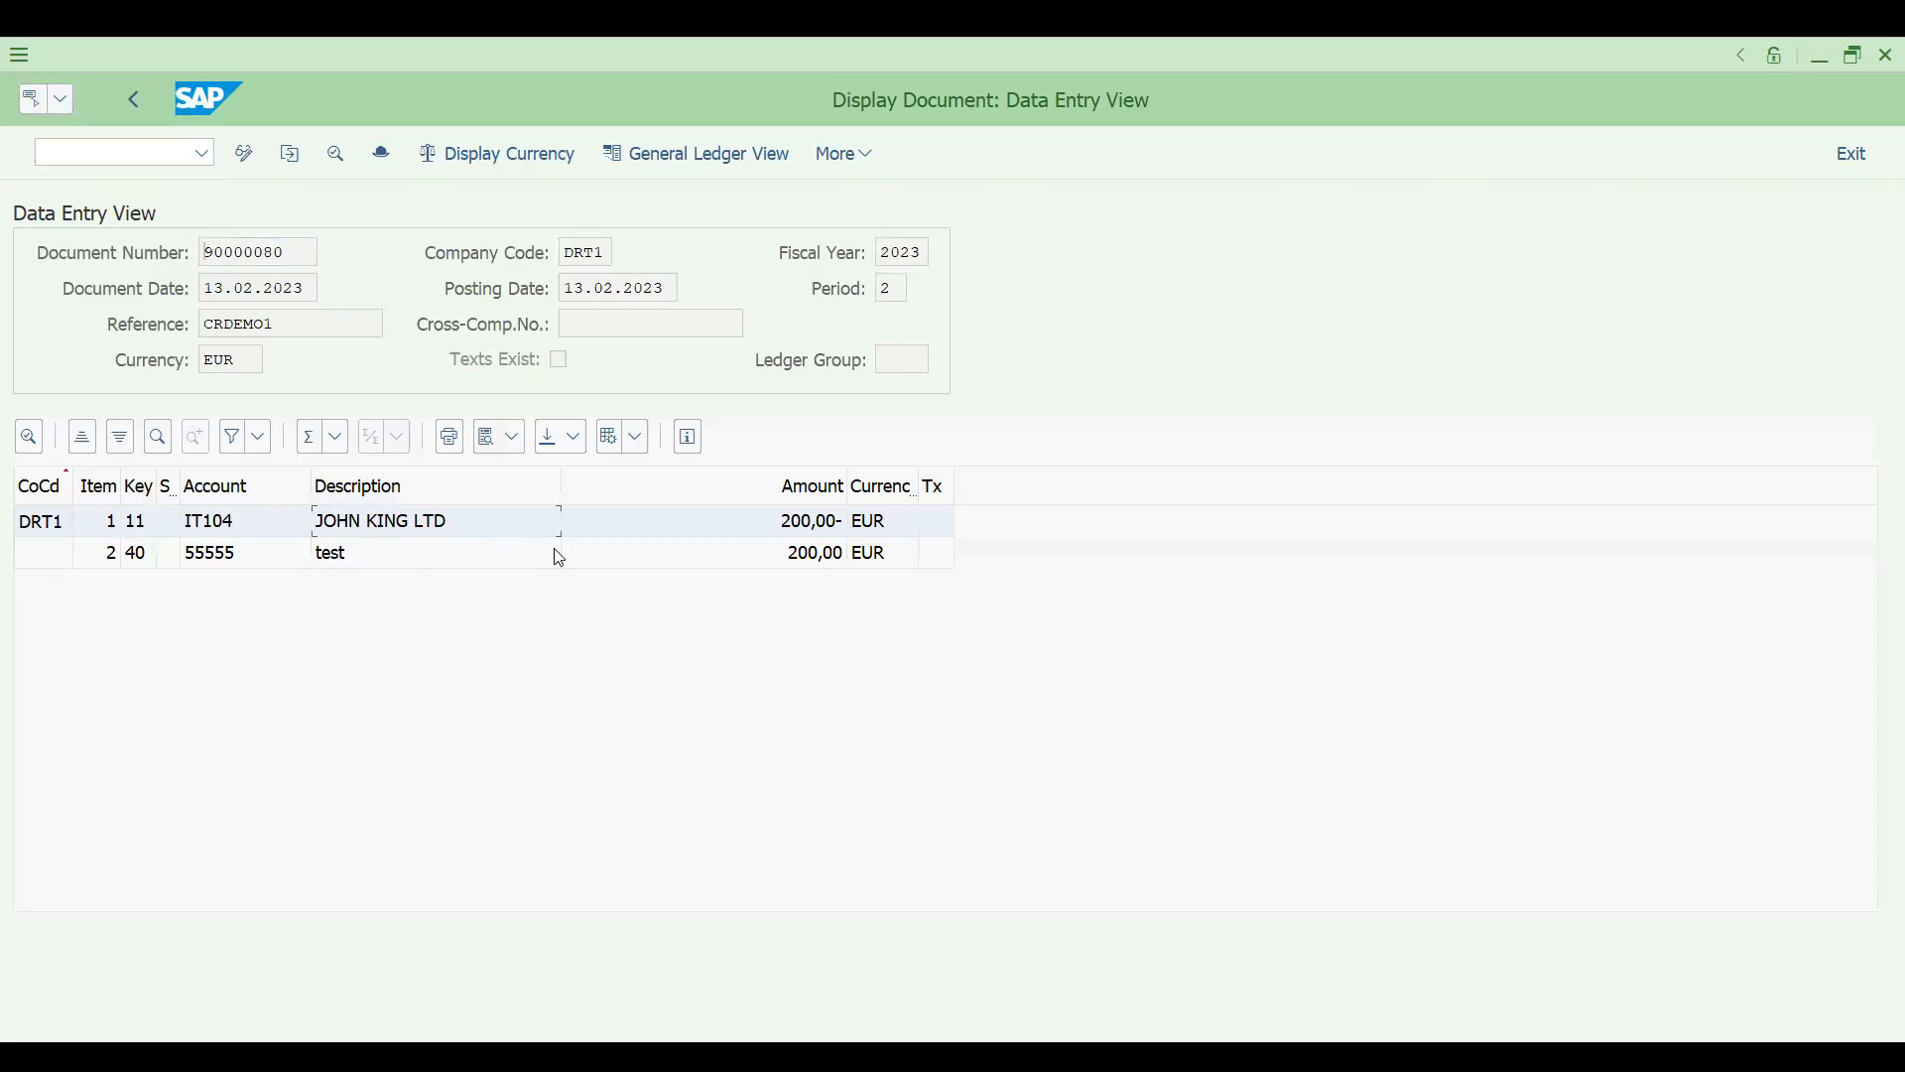
click(465, 563)
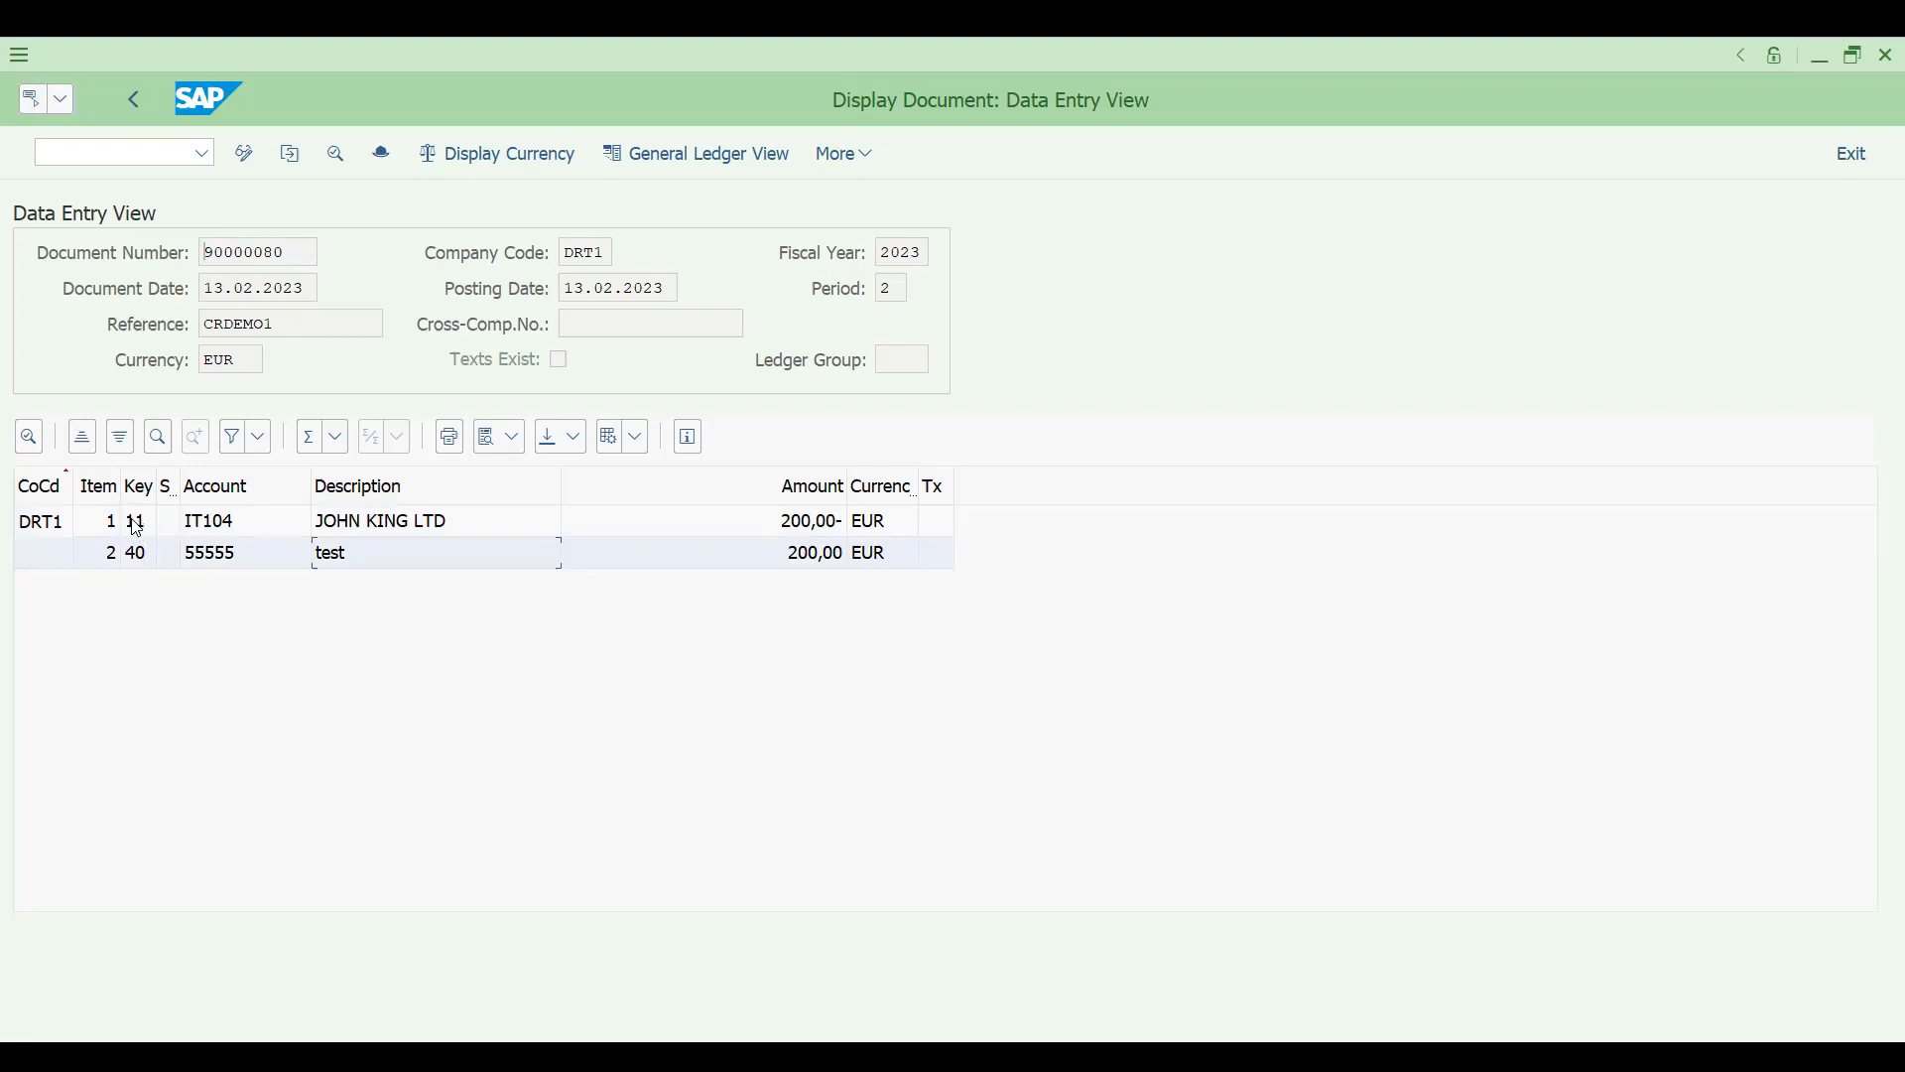
- Open the posting key list for the second accounting line item and look up the meaning of key 40
click(137, 552)
double_click(149, 558)
click(1050, 882)
click(1050, 882)
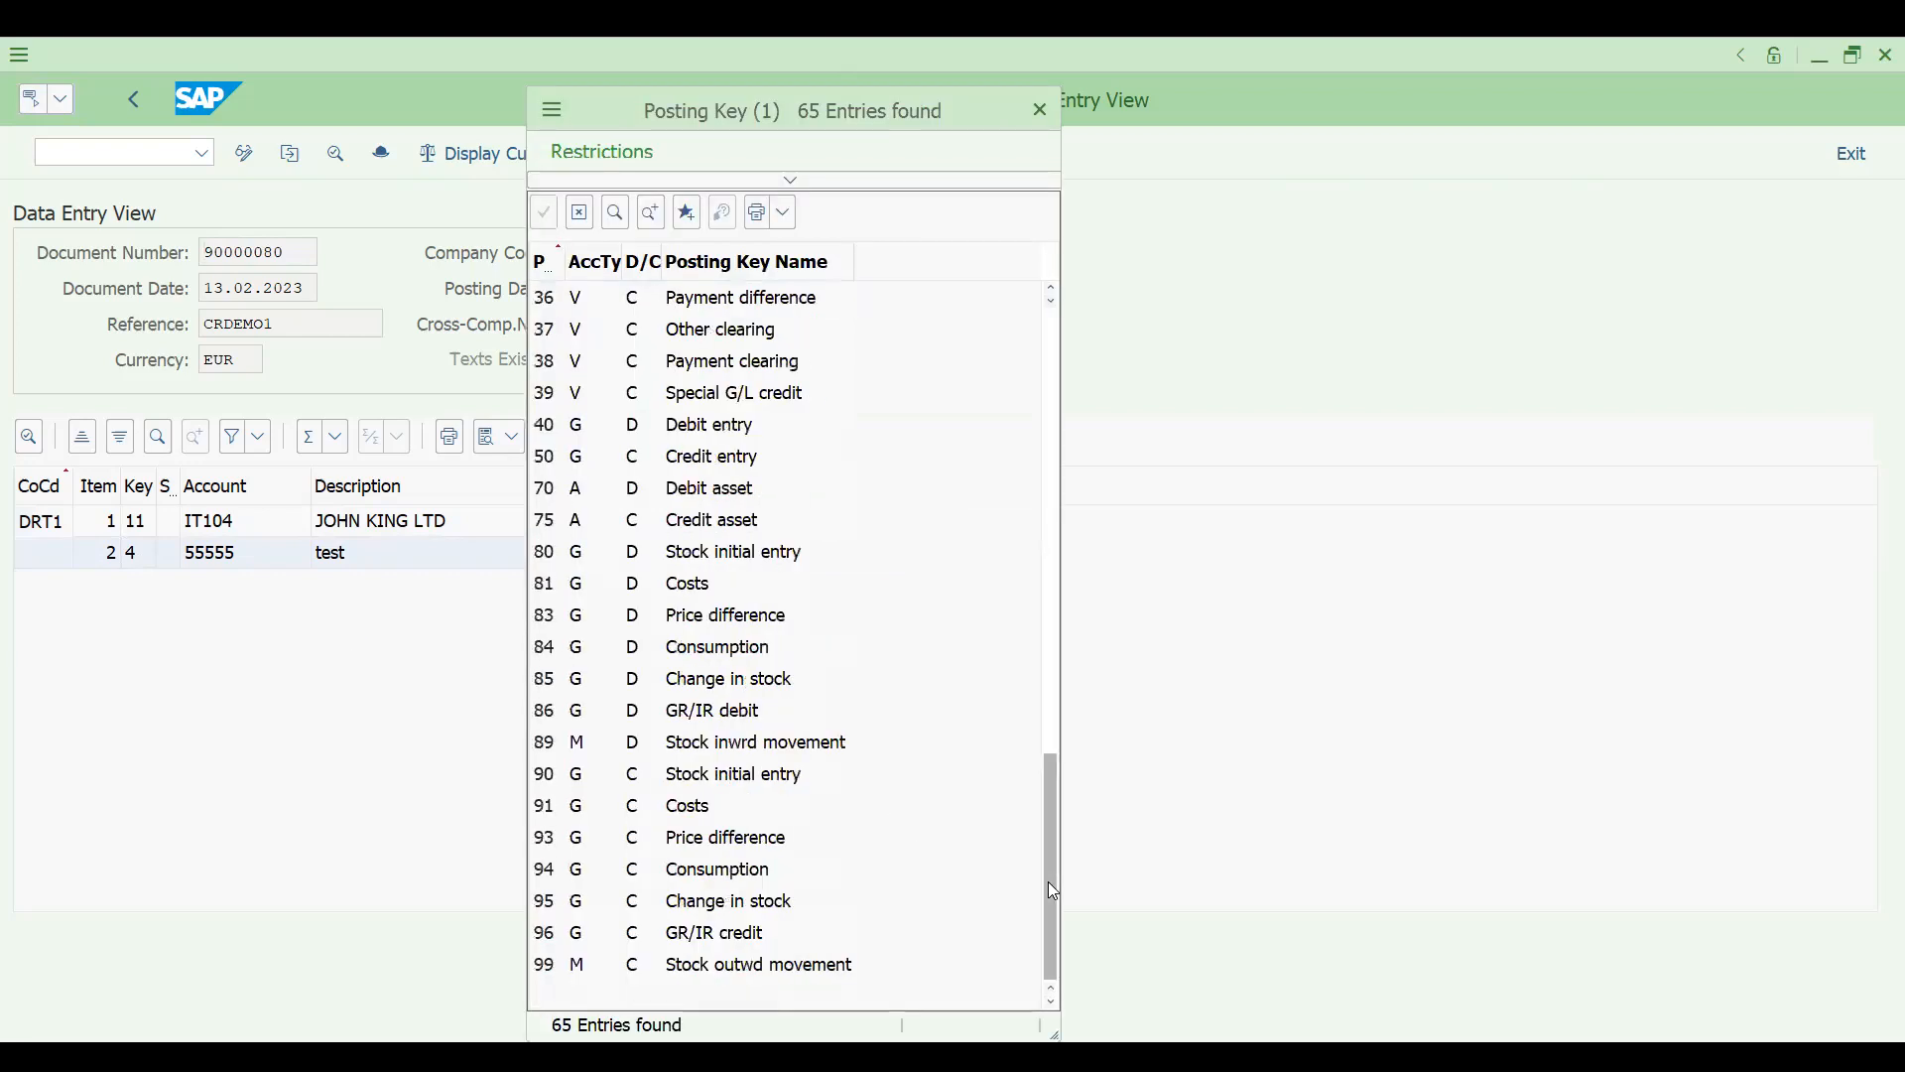
double_click(663, 438)
click(120, 153)
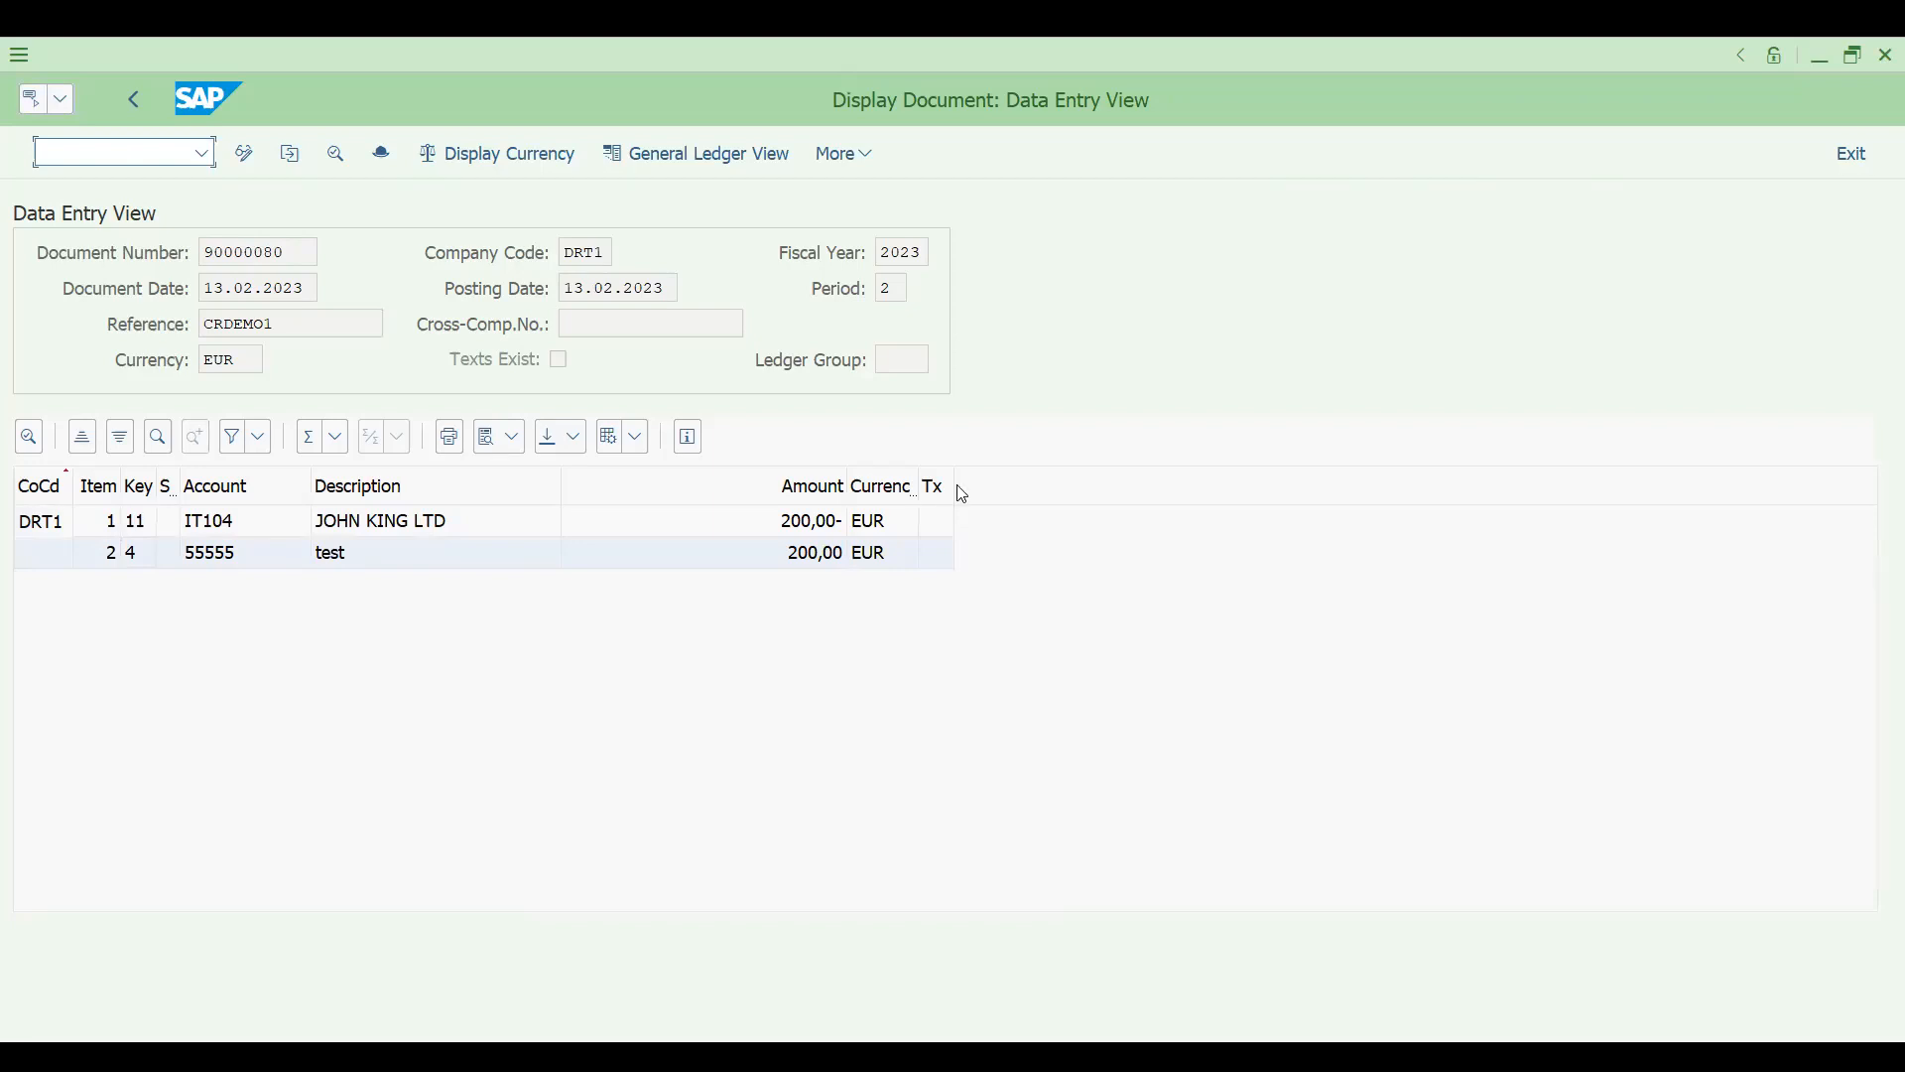
- Switch to the S4HANA workbook in Excel and examine the credit memo cases and reference options in column J
key(alt+Tab)
drag(1293, 625, 1293, 647)
click(1292, 647)
click(1149, 721)
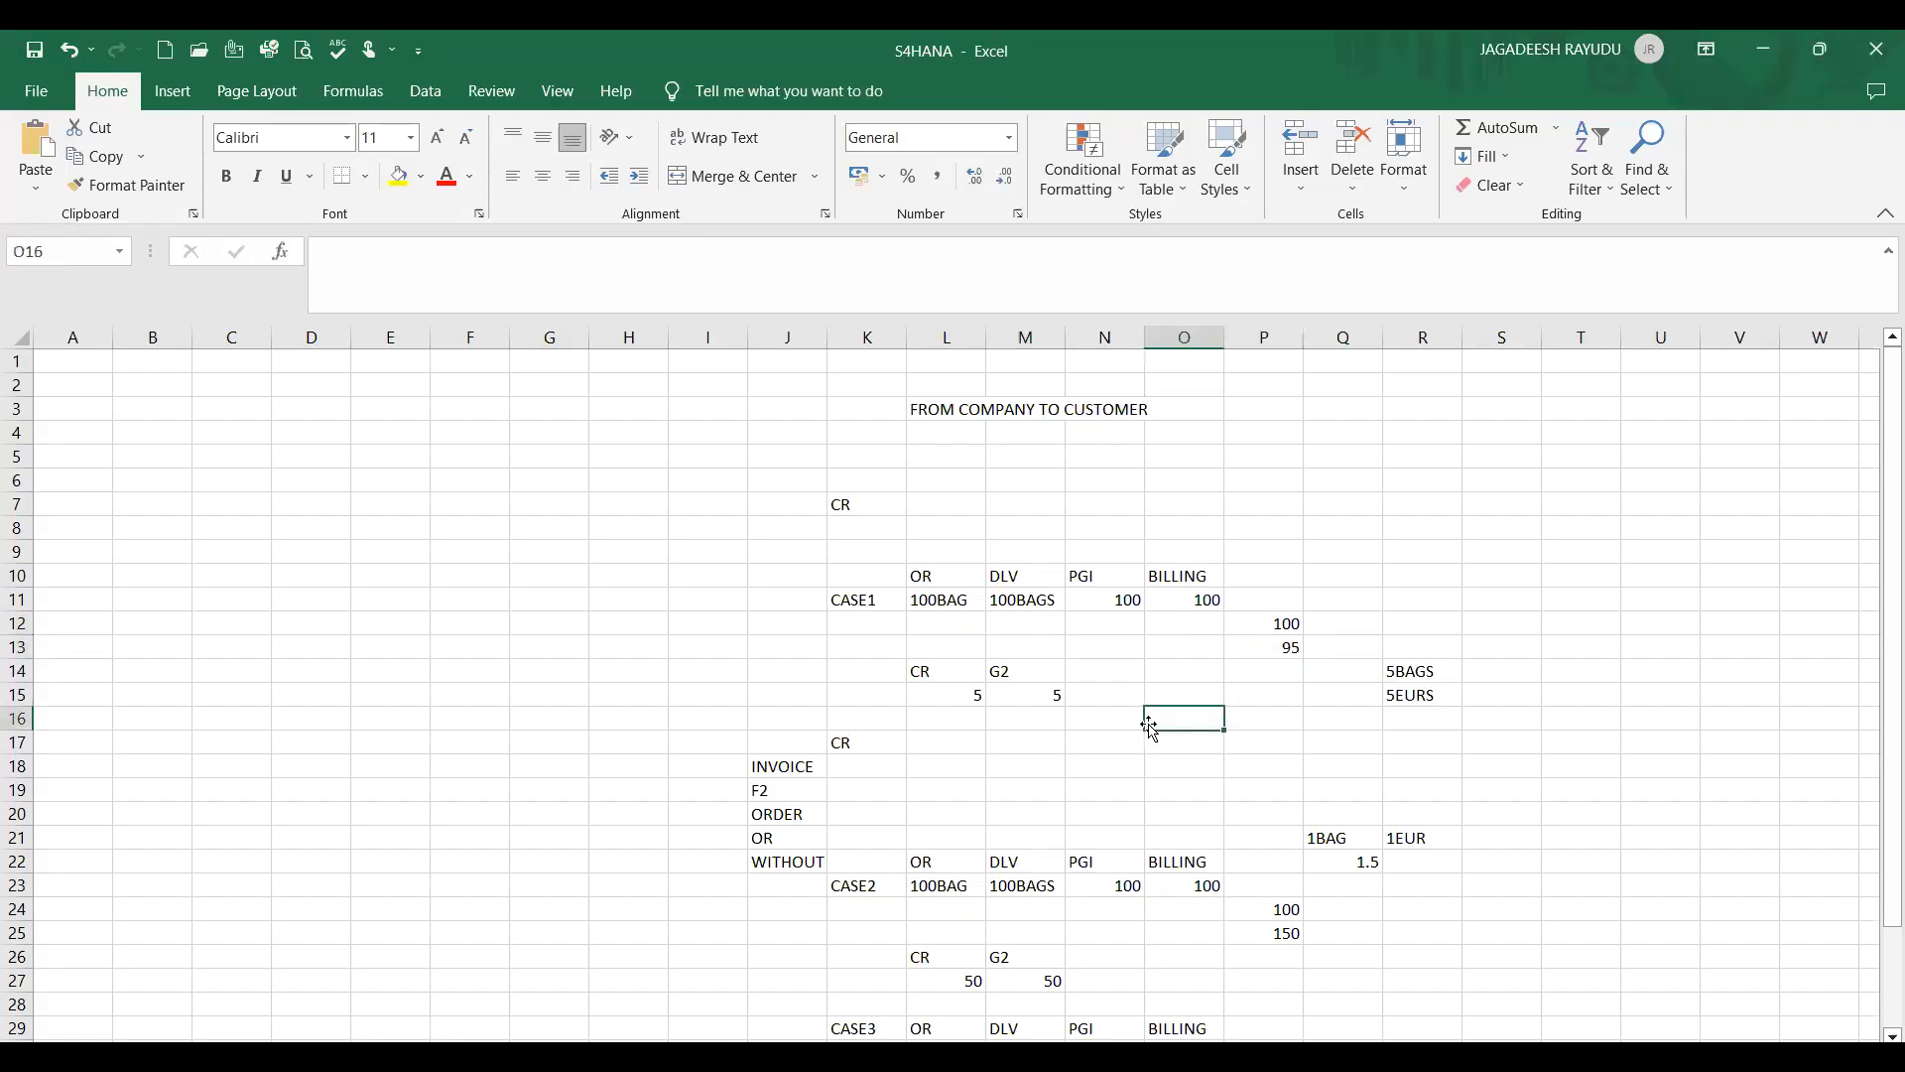
click(770, 816)
key(Down)
key(Down)
key(Down)
key(Down)
key(Down)
key(Down)
key(Down)
key(Down)
key(Down)
key(Down)
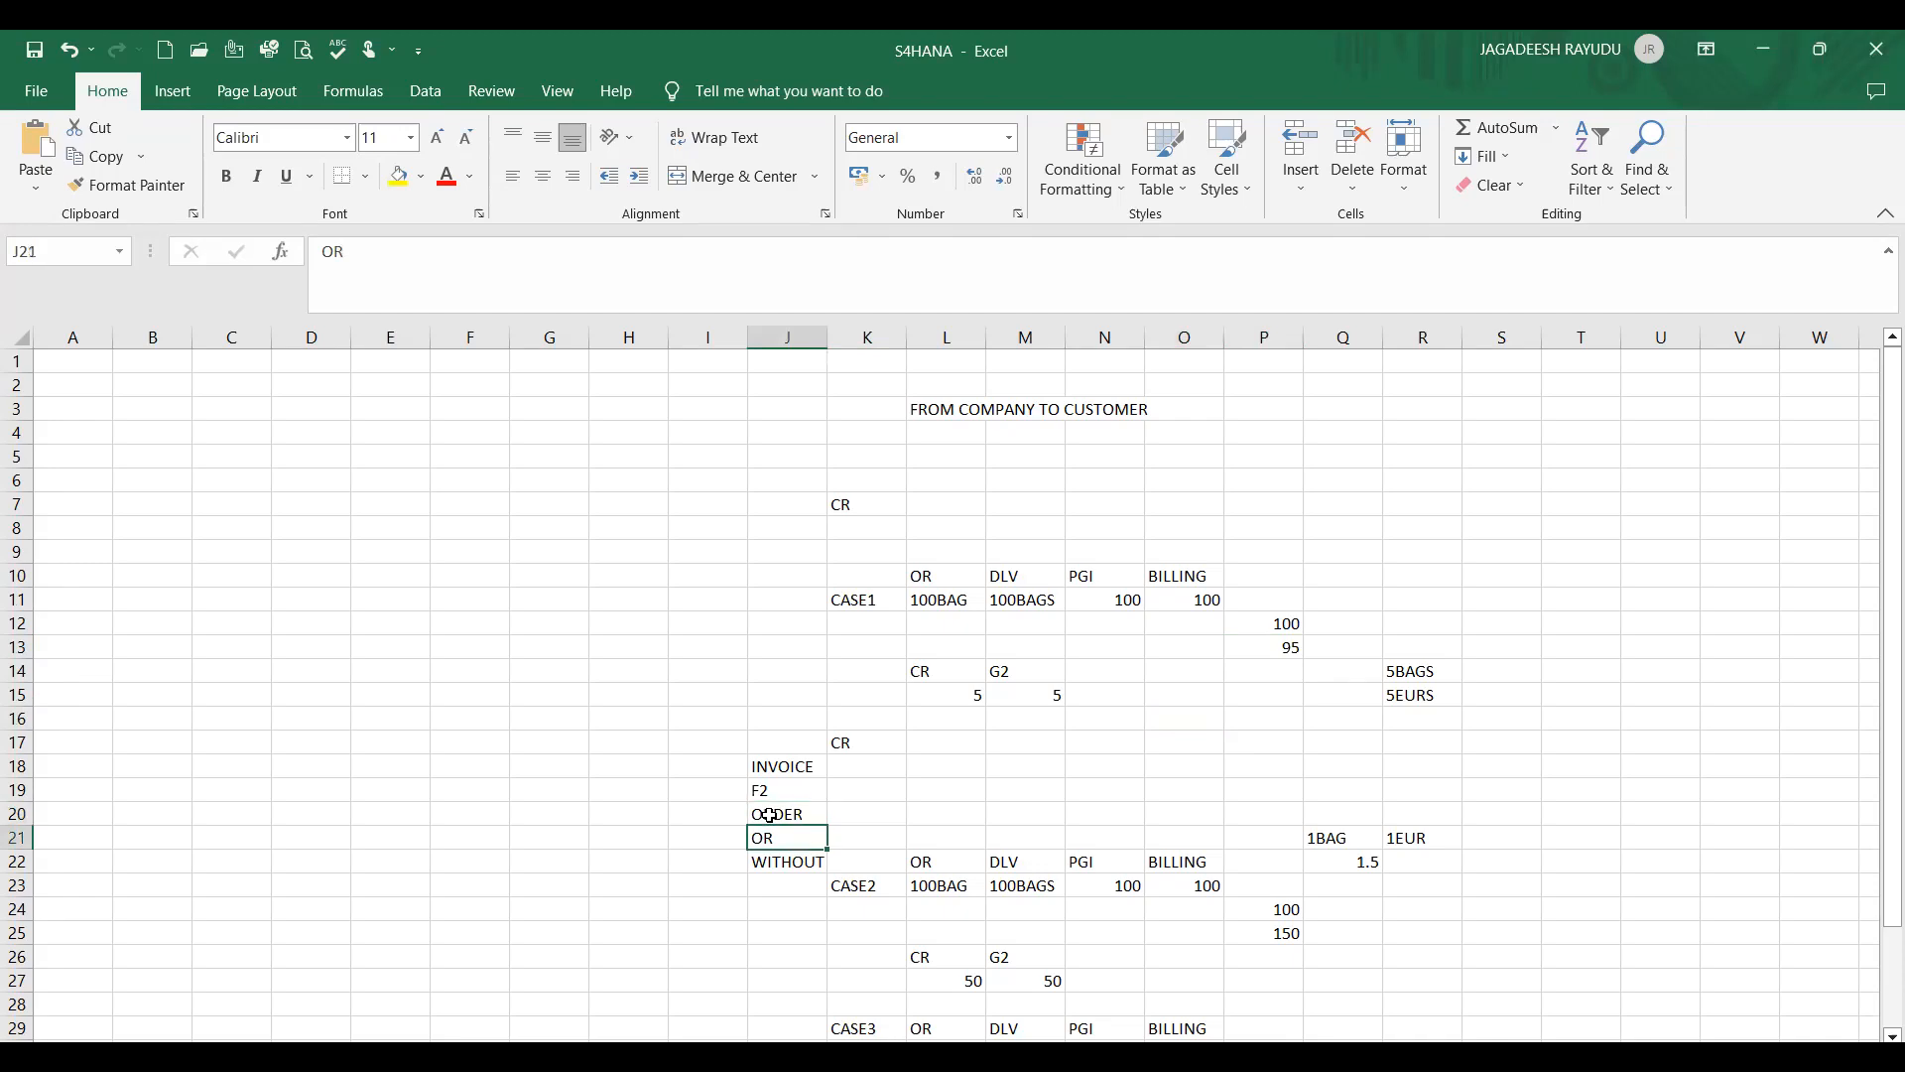
key(Down)
key(Down)
key(Down)
key(Down)
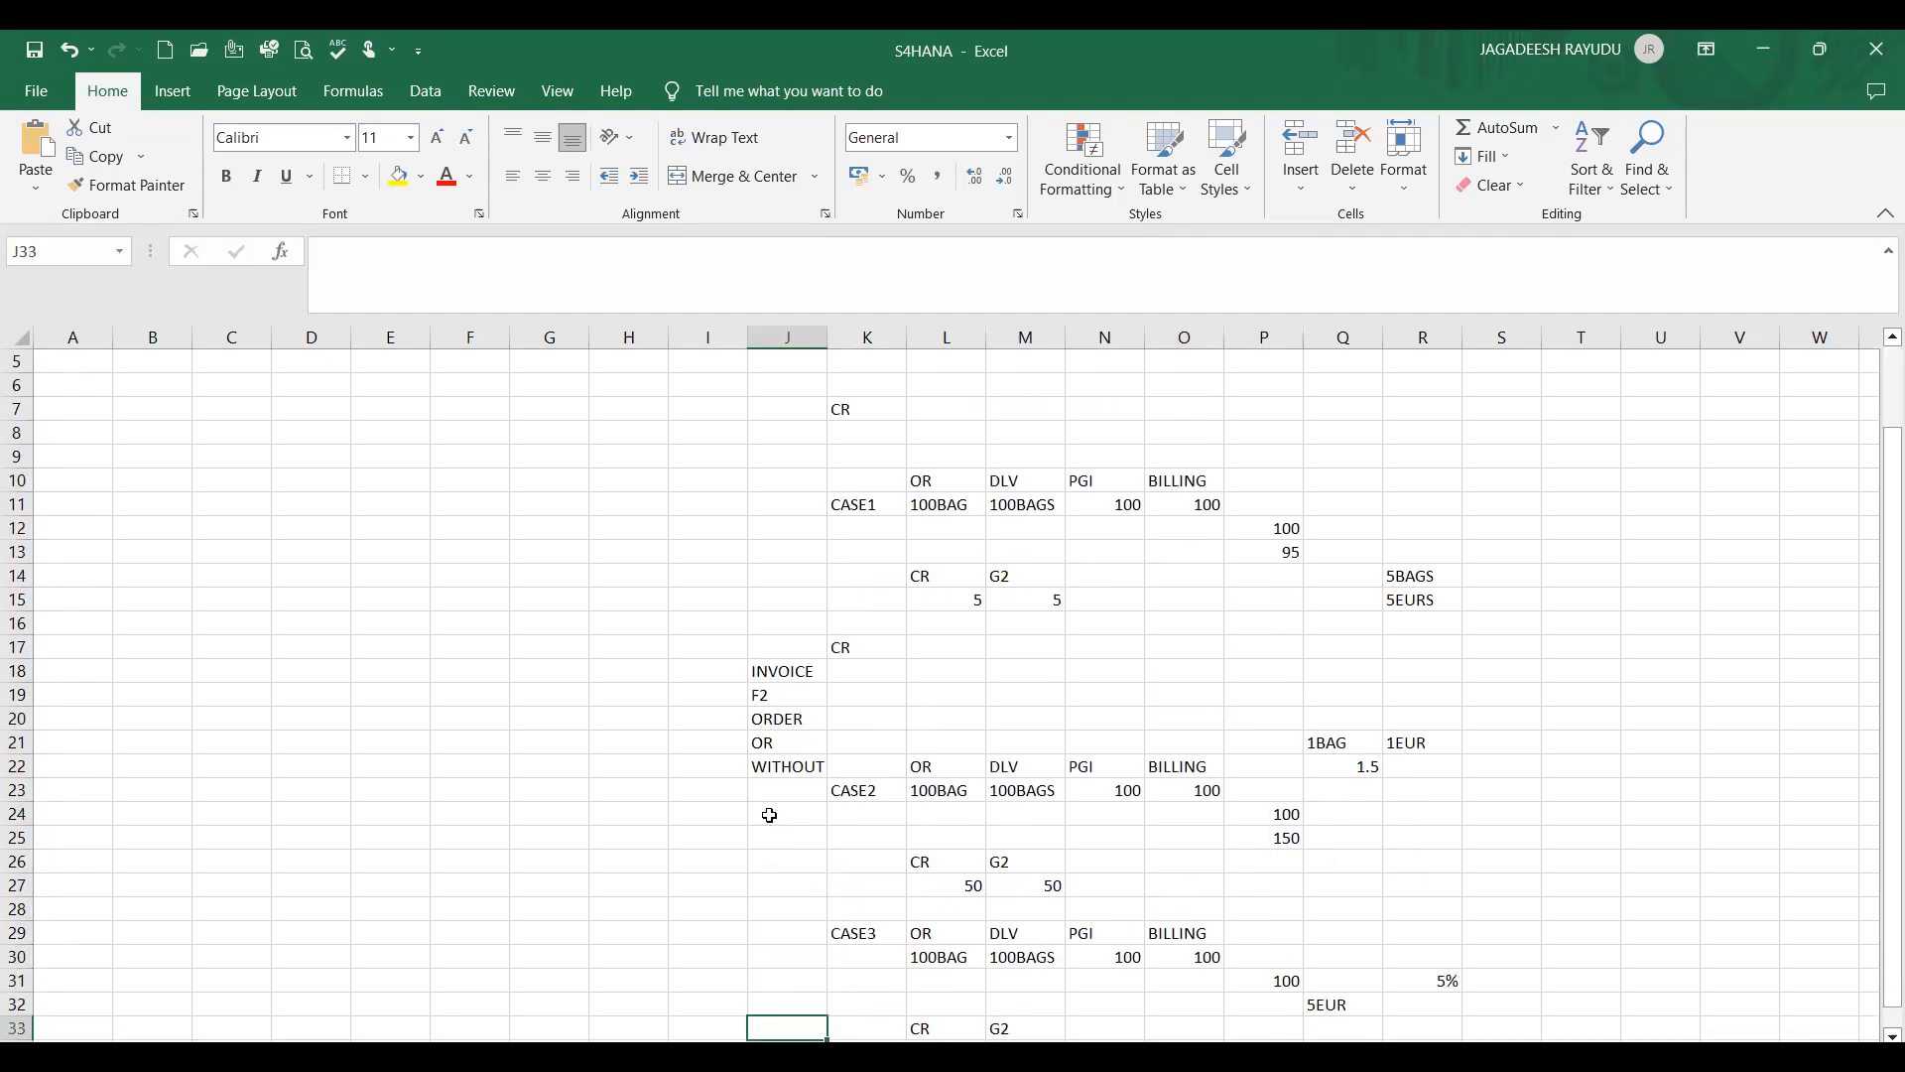
key(Up)
key(Up)
key(Up)
key(Up)
key(Up)
key(Up)
key(Up)
key(Up)
key(Up)
key(Up)
key(Up)
key(Up)
key(Up)
key(Up)
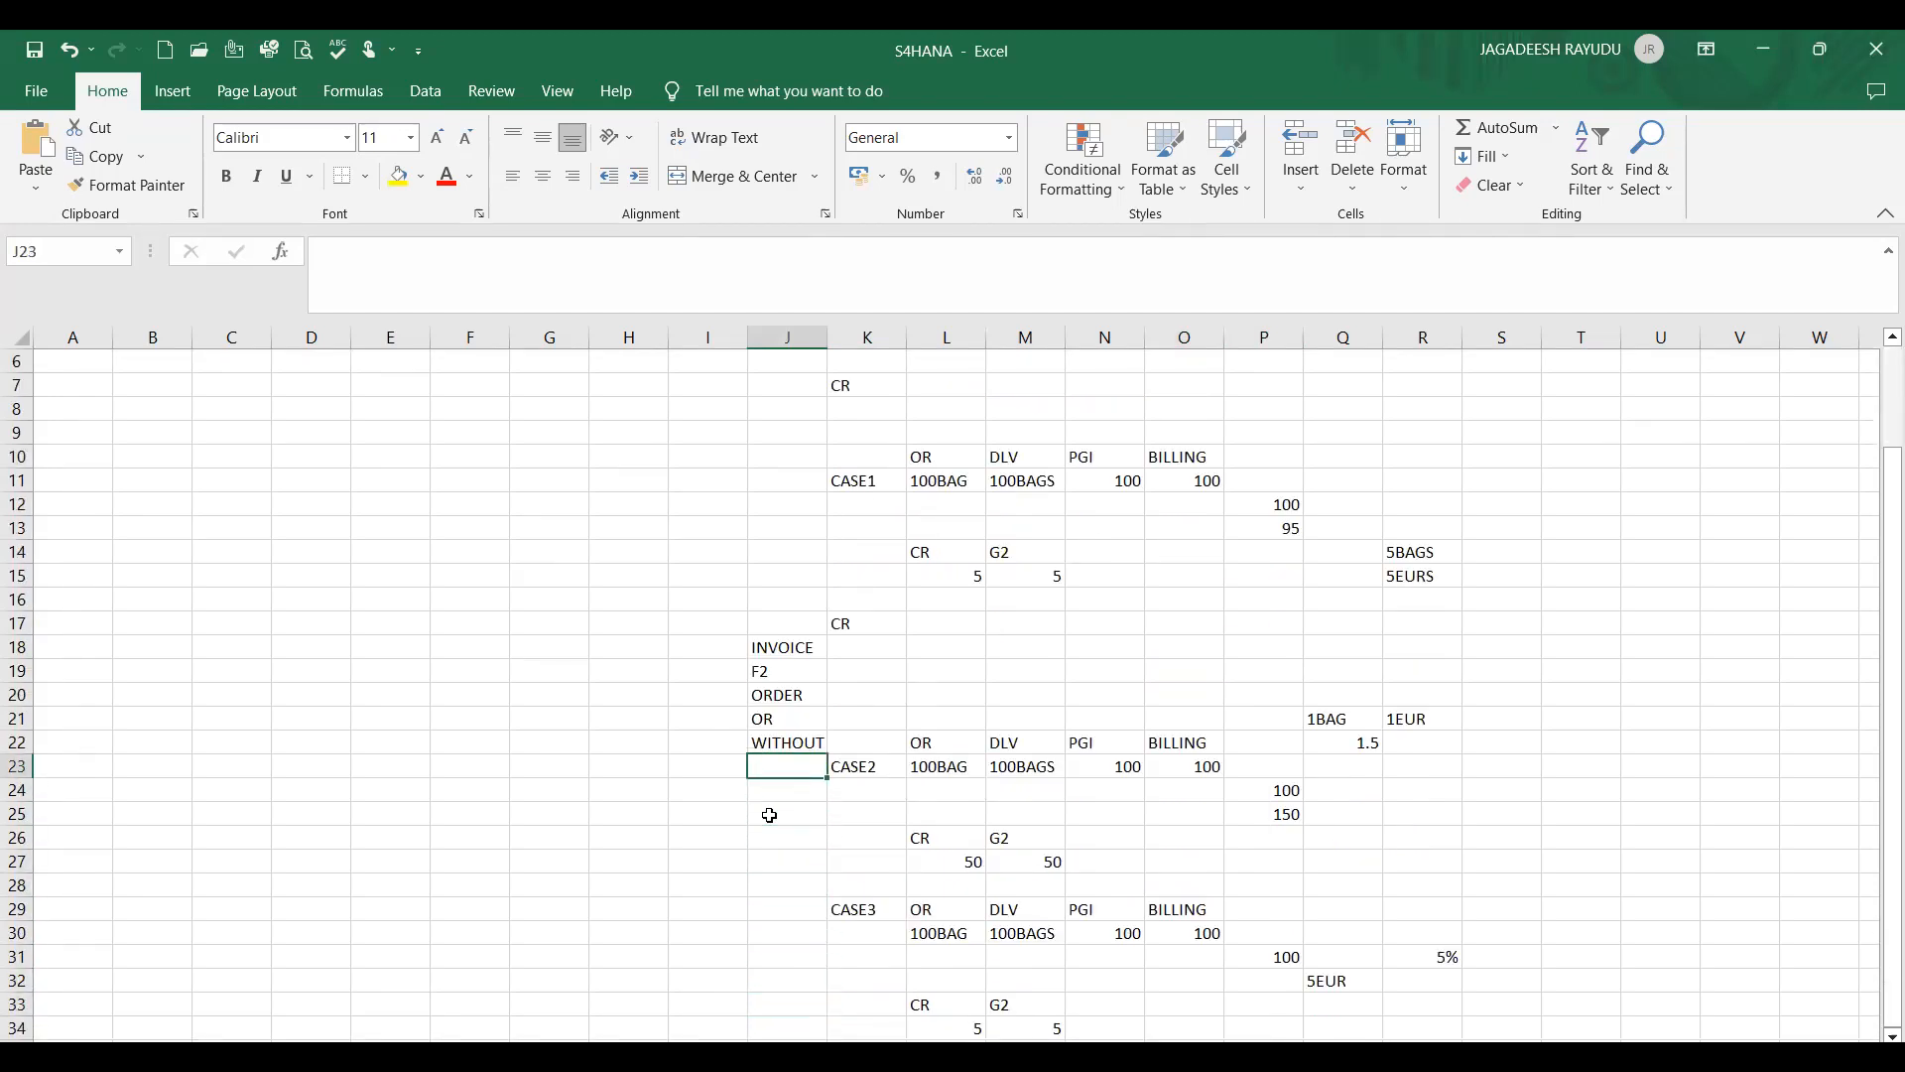
key(Down)
key(Down)
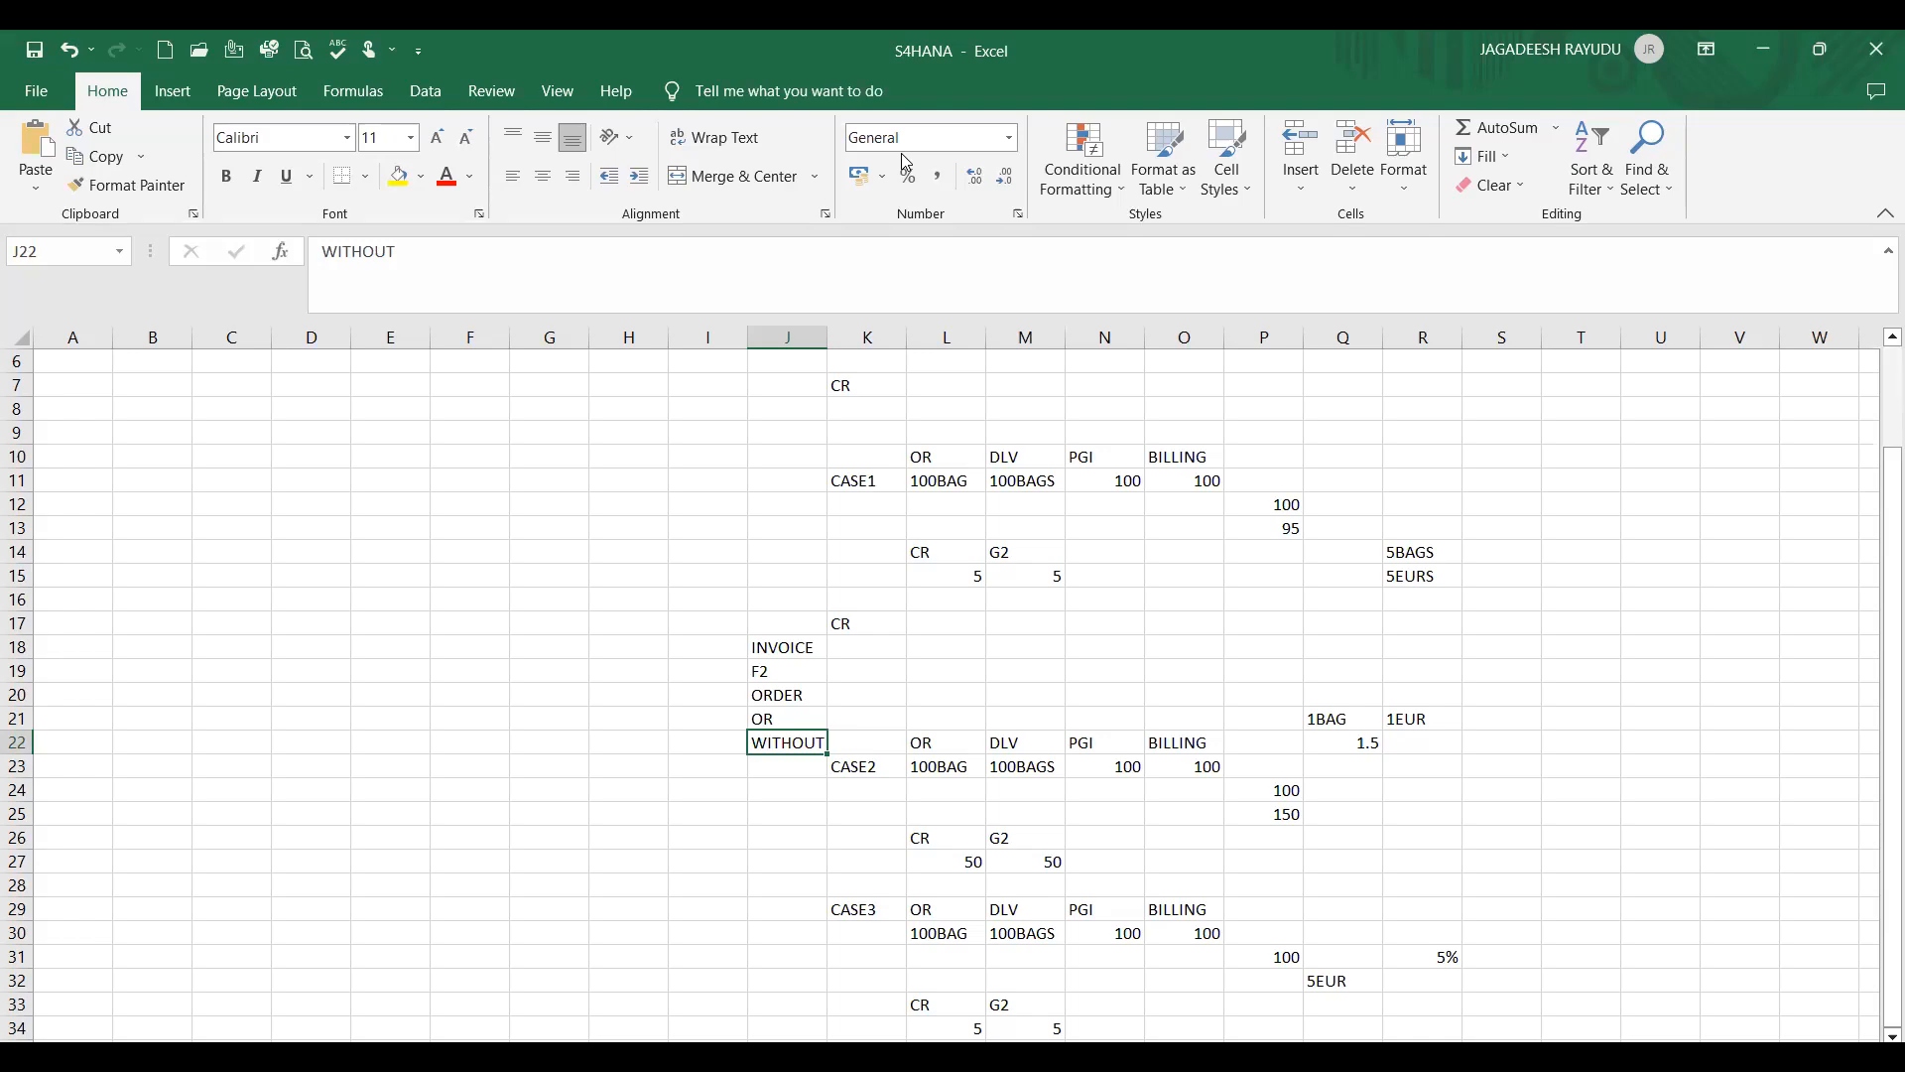
- Switch back to SAP and start a new CR credit memo request without a reference in transaction VA01
key(alt+Tab)
text(/NVA0)
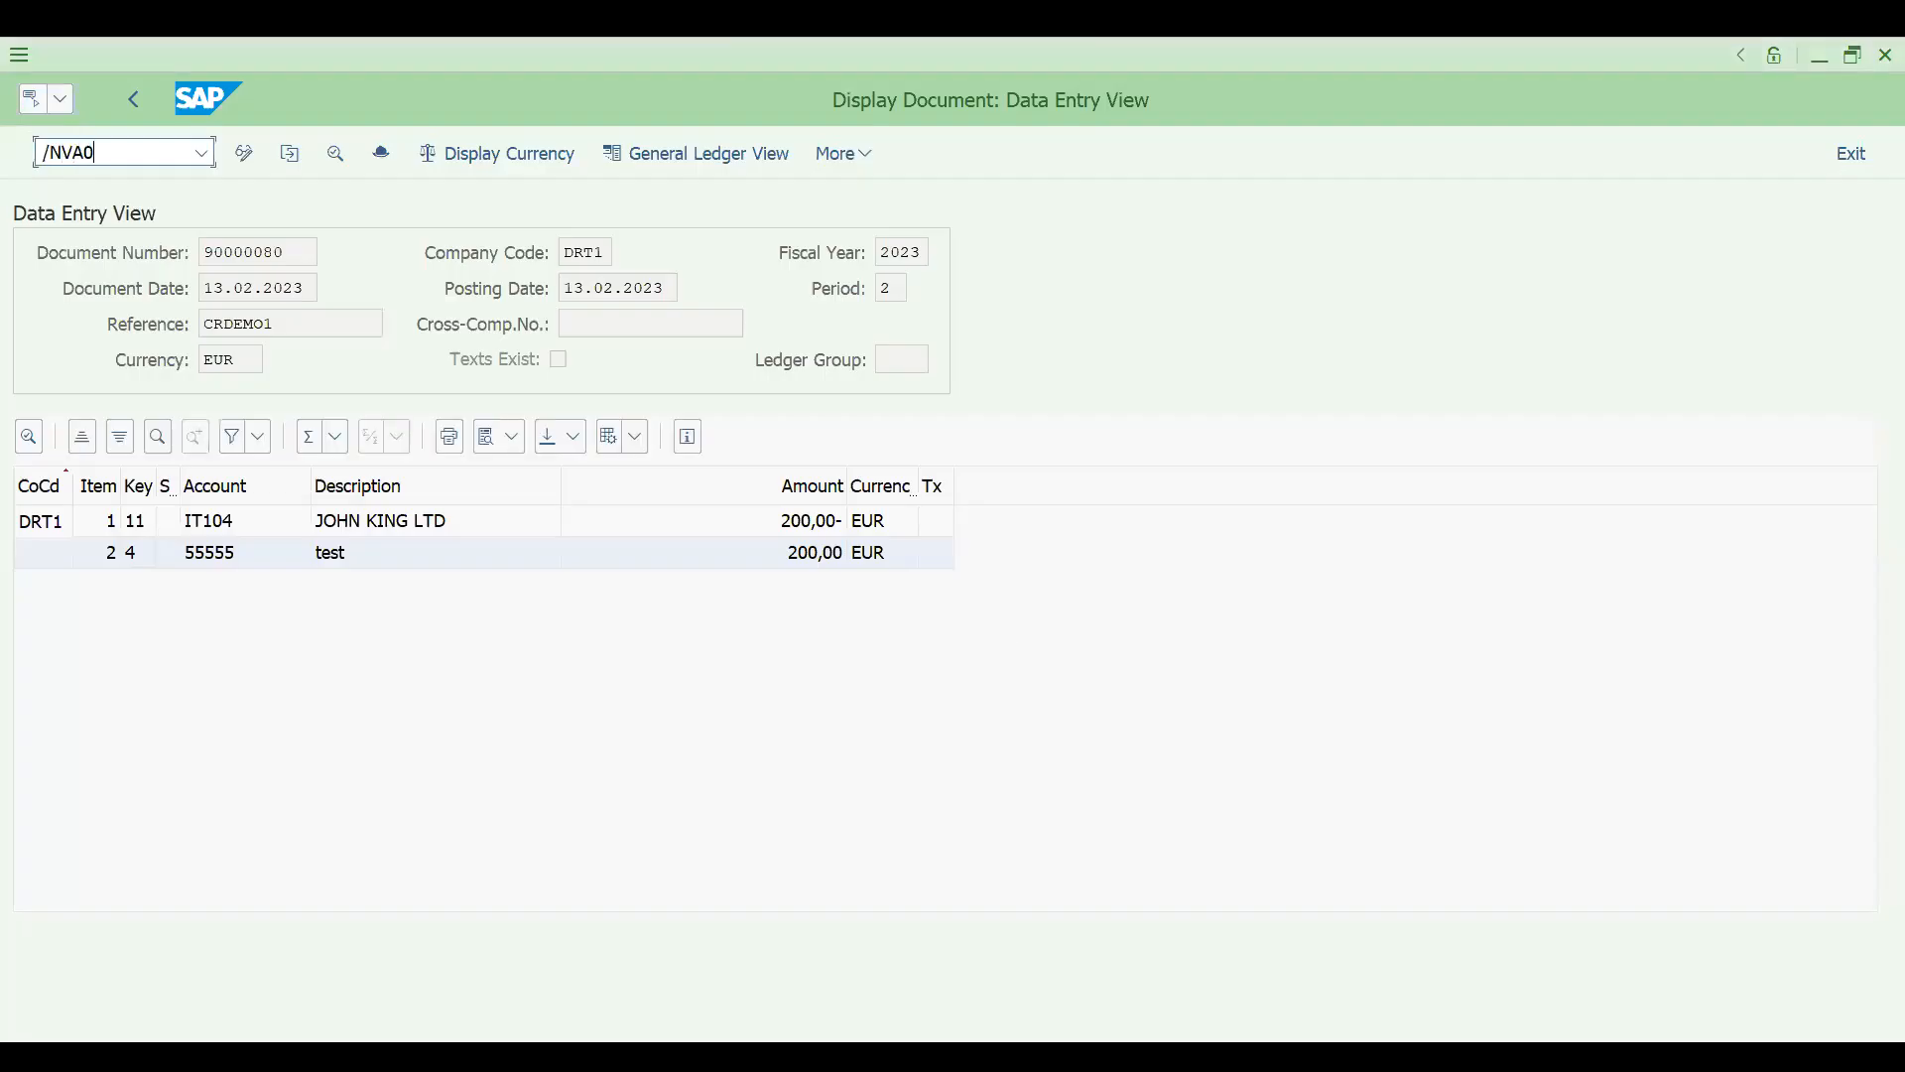
key(Return)
key(Return)
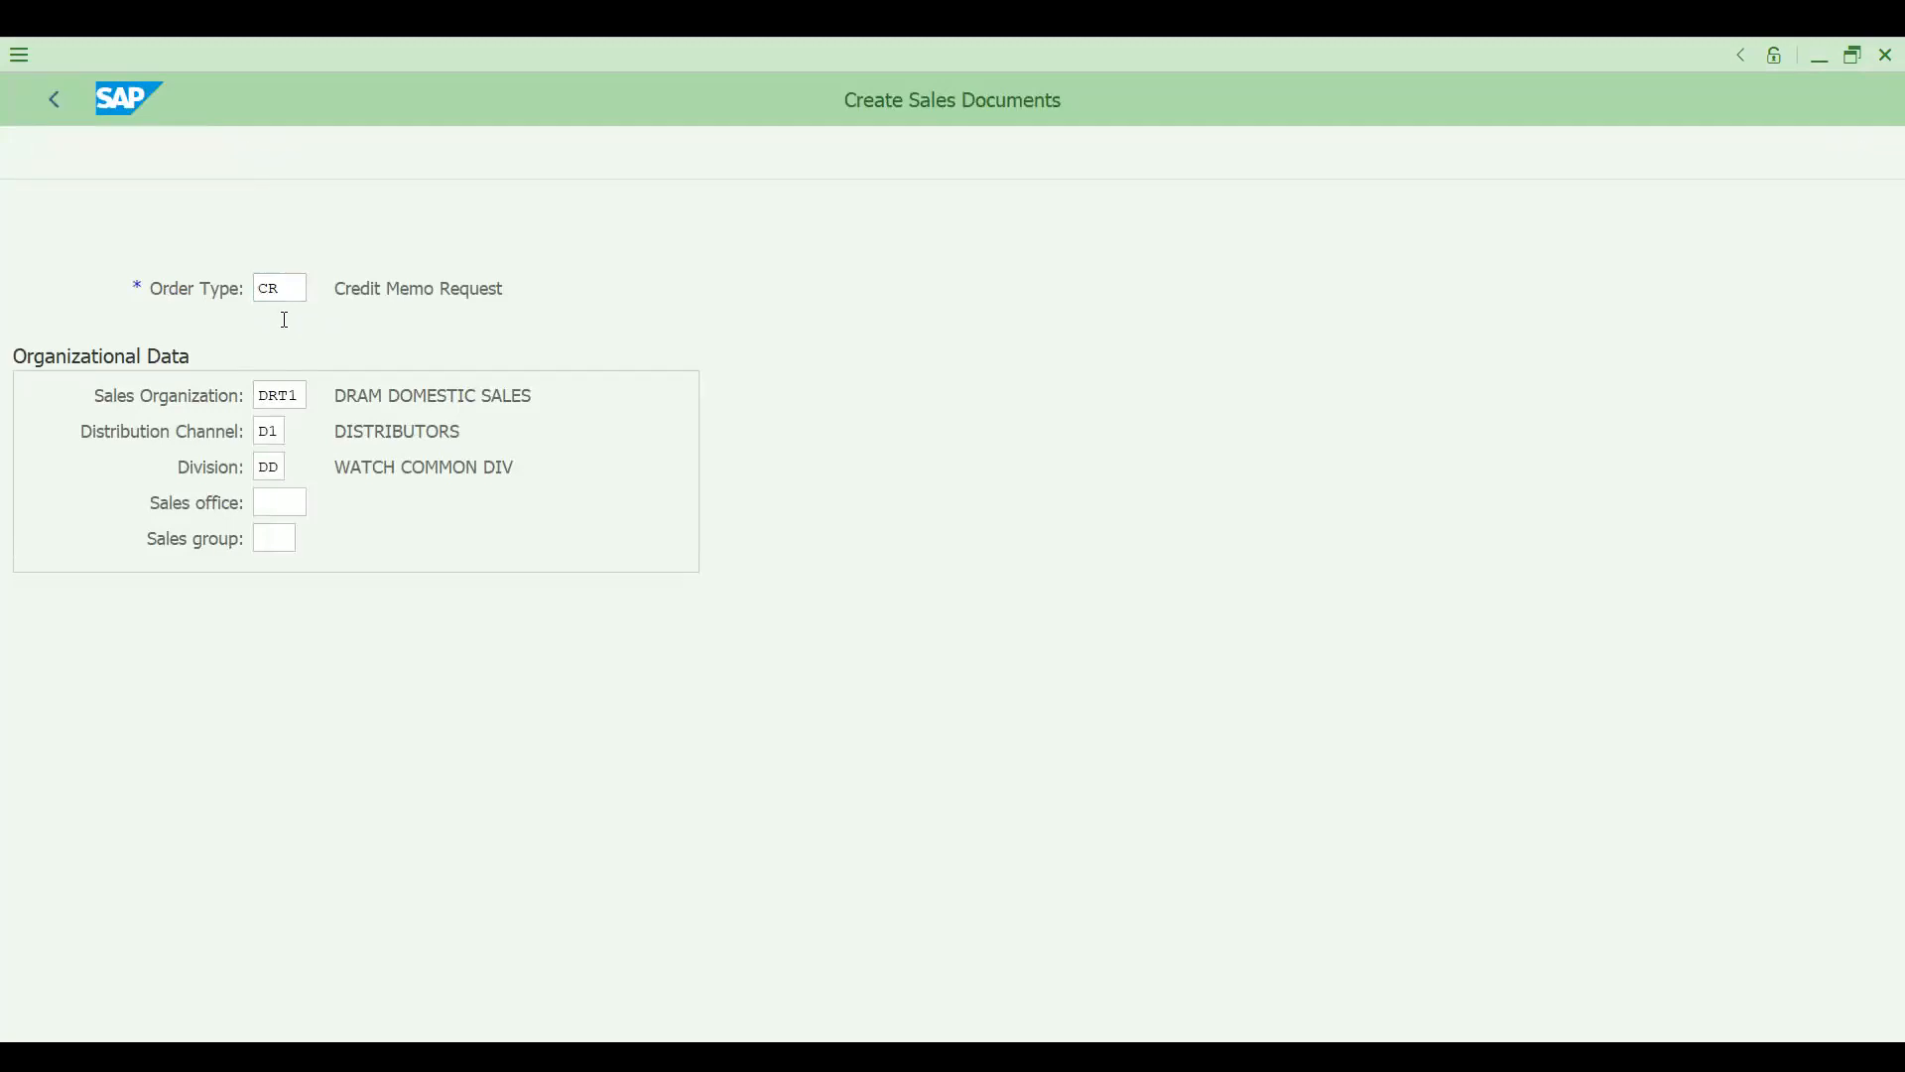
- Enter the same customer's number as the sold-to party of the new credit memo request
key(space)
key(Down)
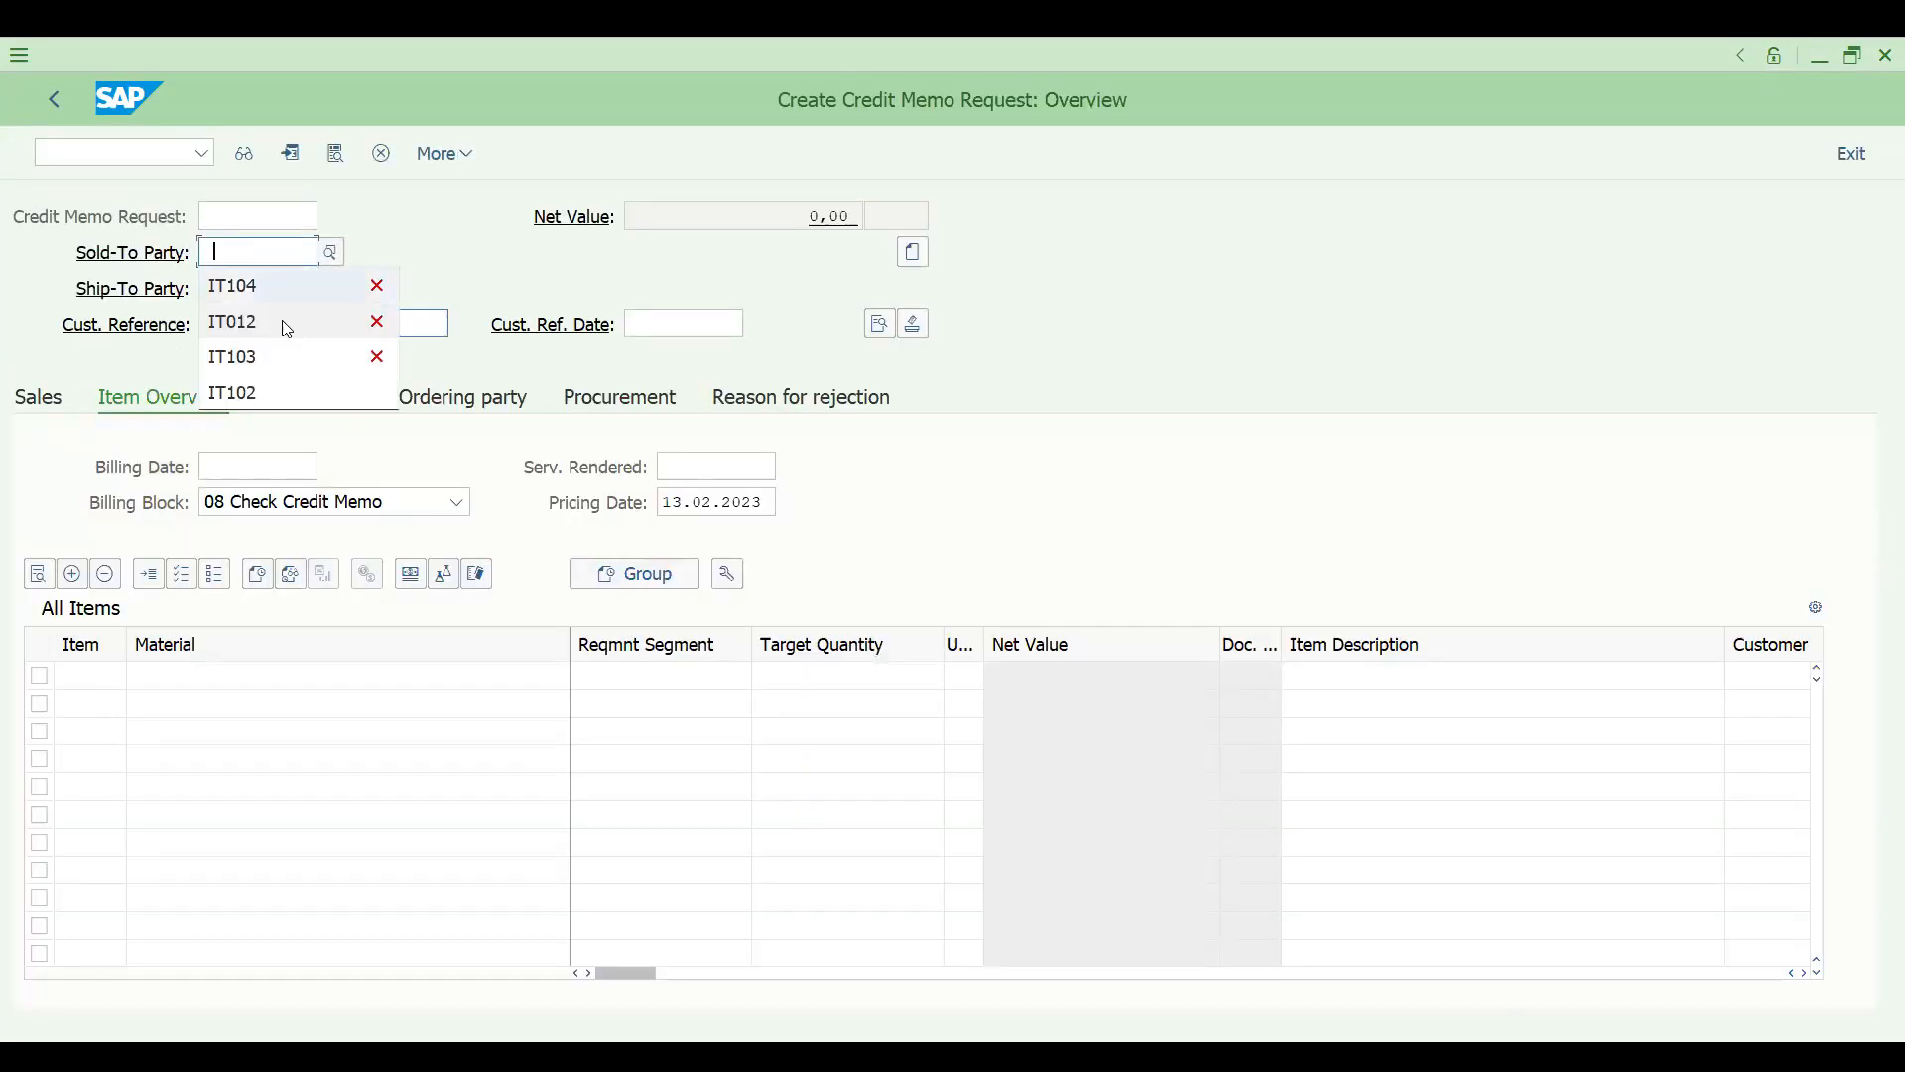
key(Return)
key(Return)
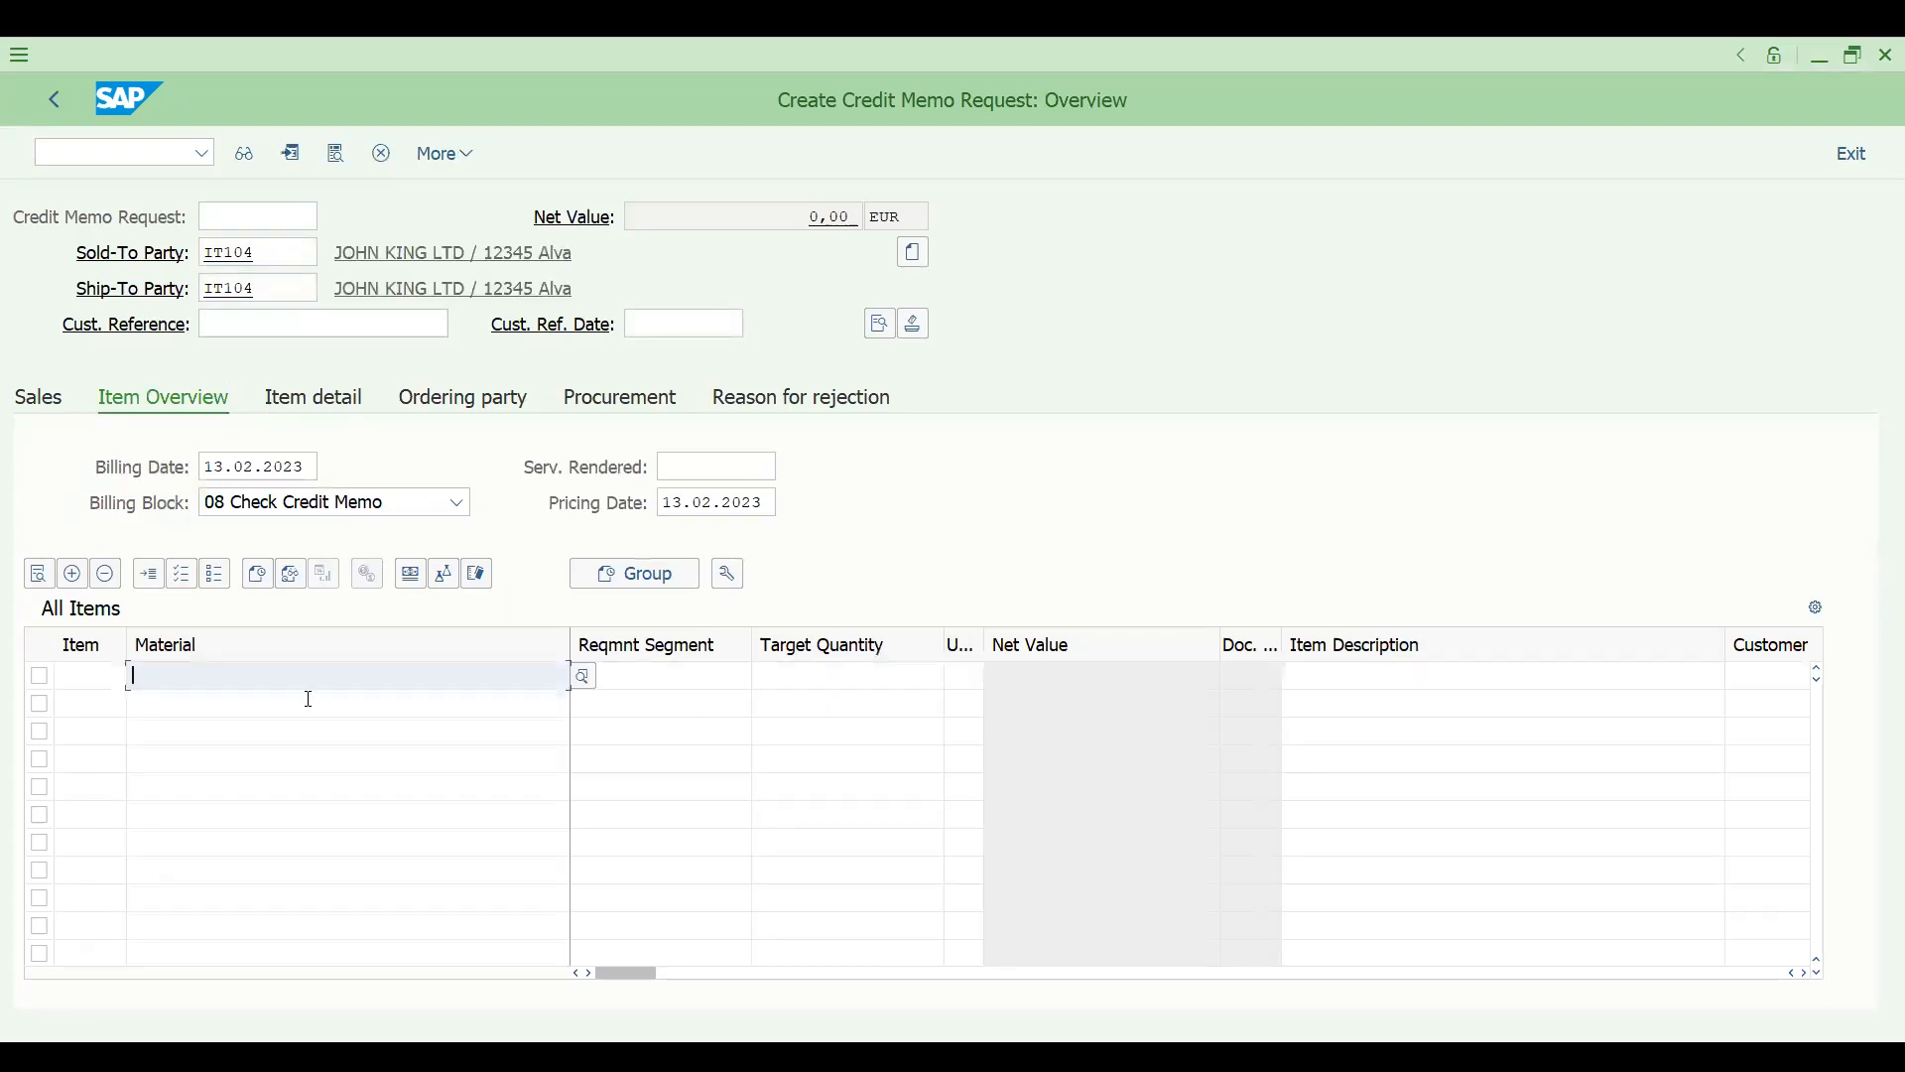
- Add material 113 with a target quantity of 1 as the first item of the credit memo request
key(space)
key(Down)
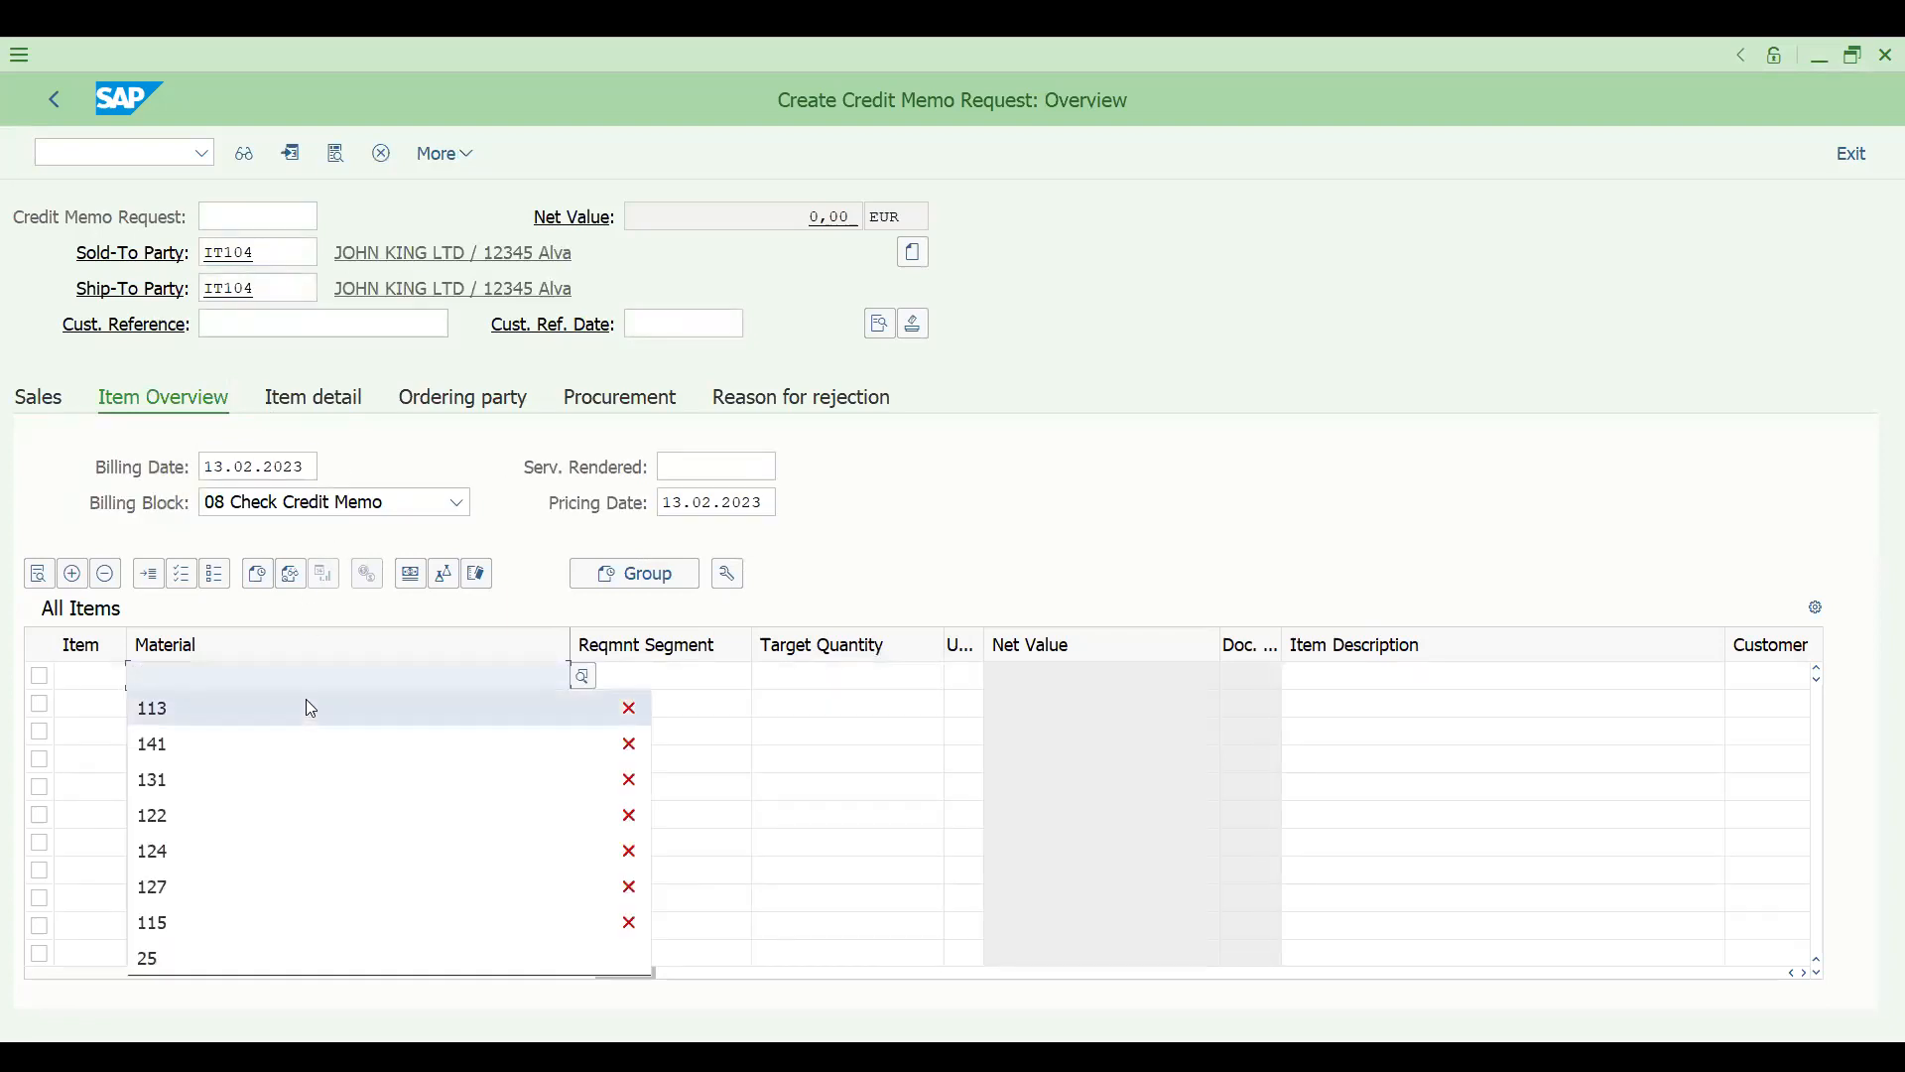
key(Return)
key(Tab)
key(Tab)
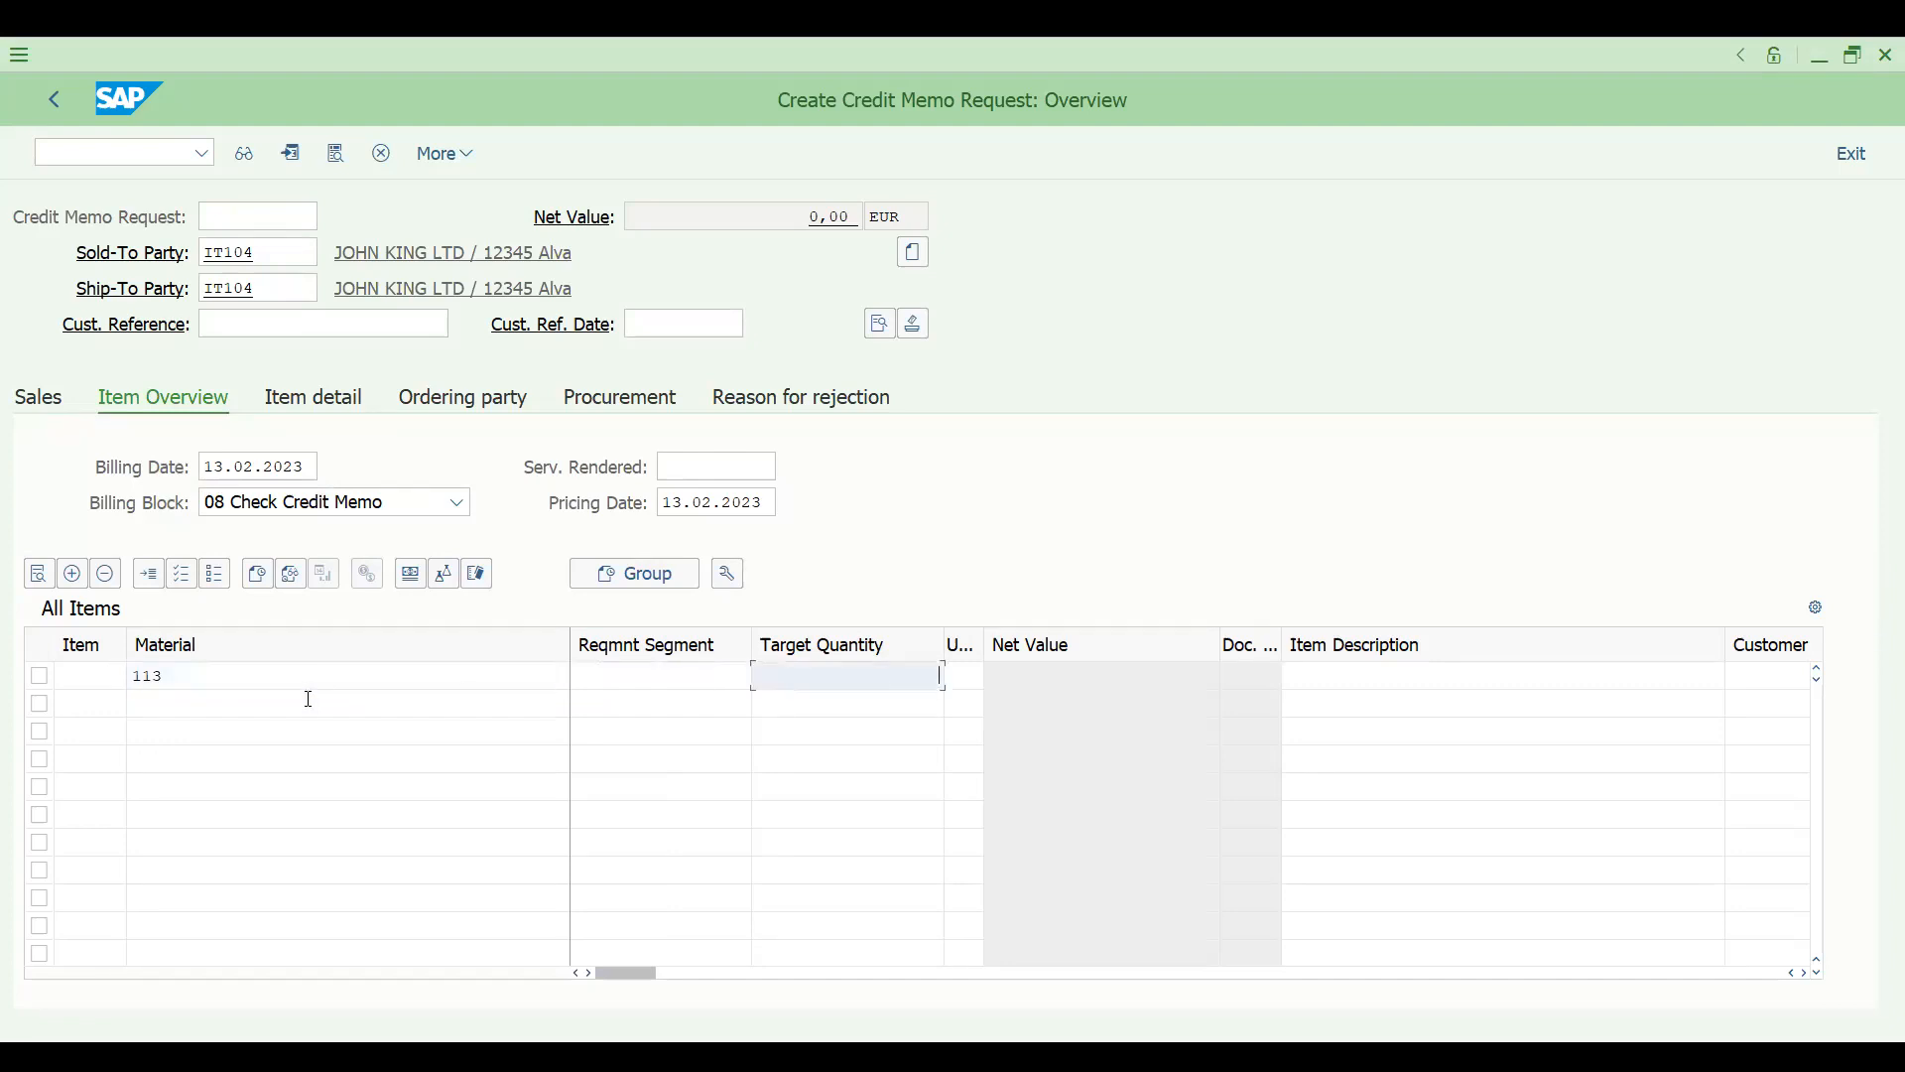
text(1)
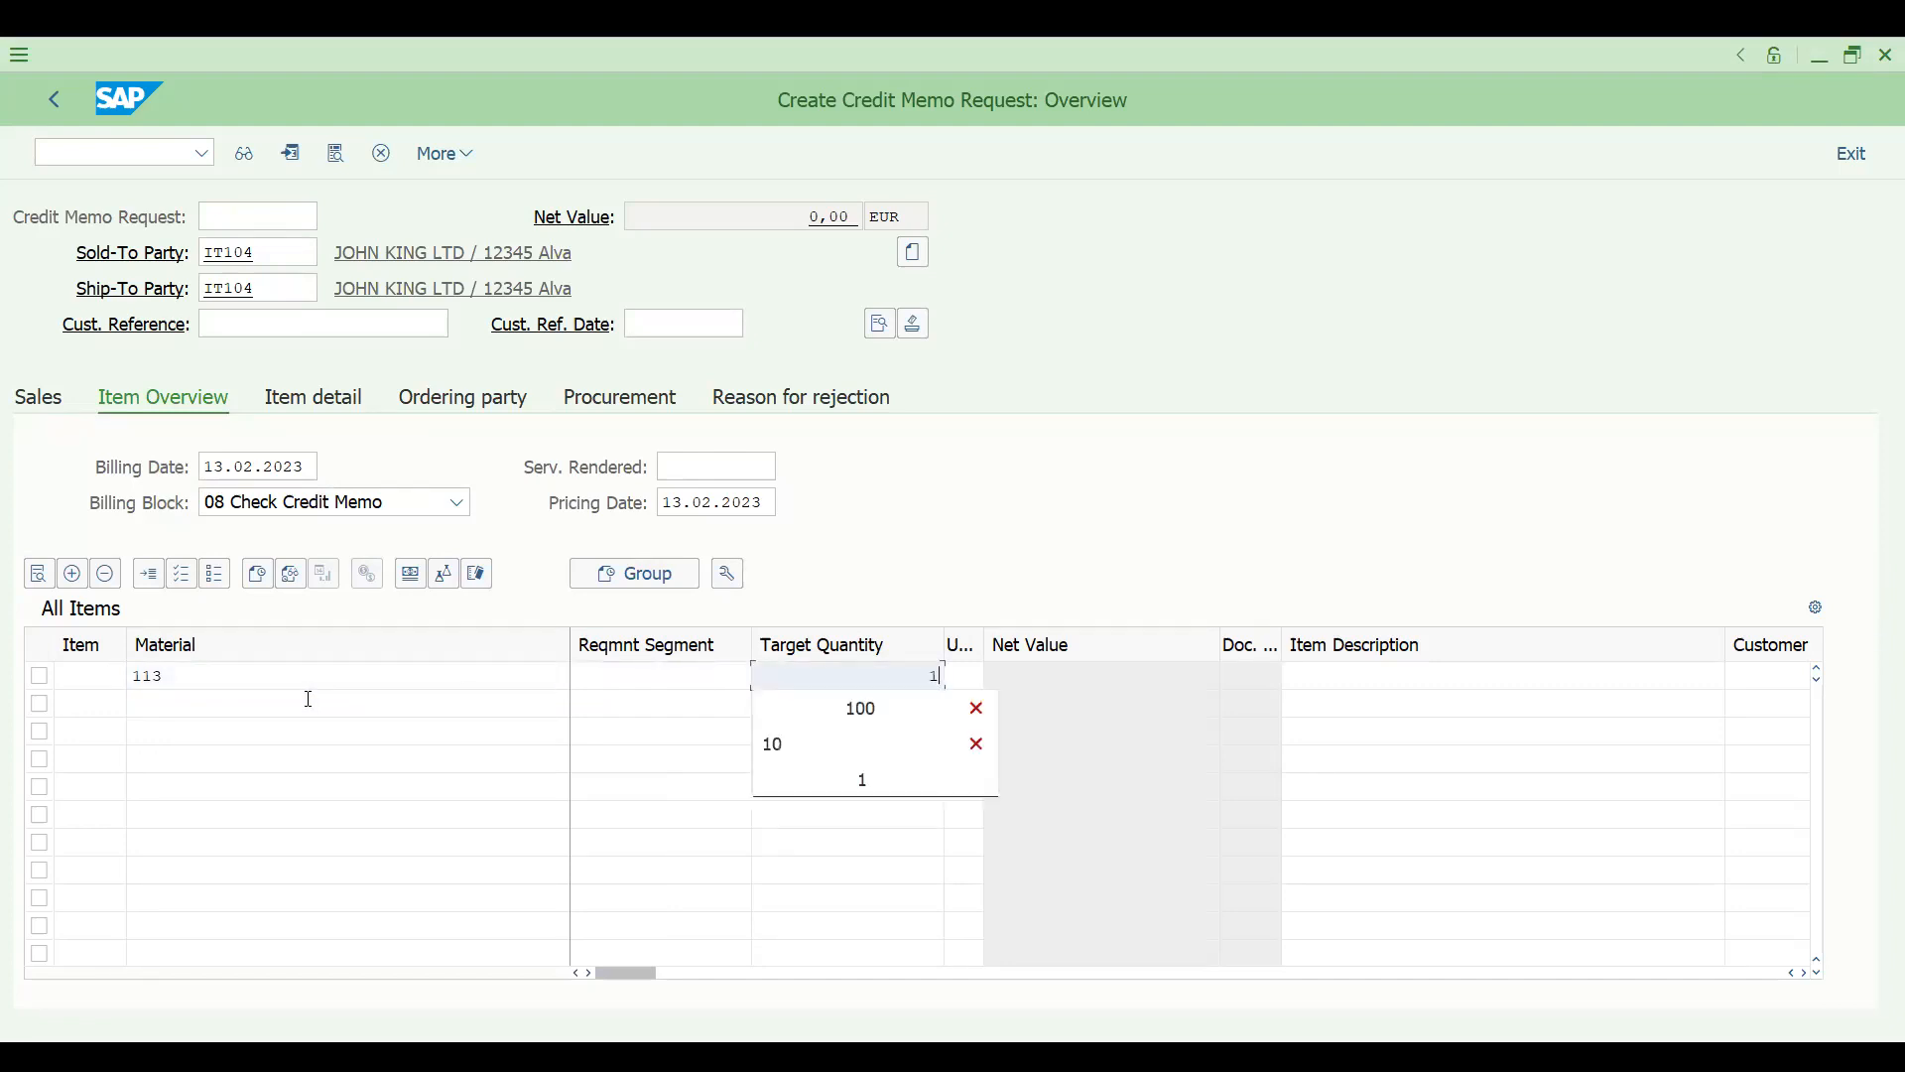
key(Return)
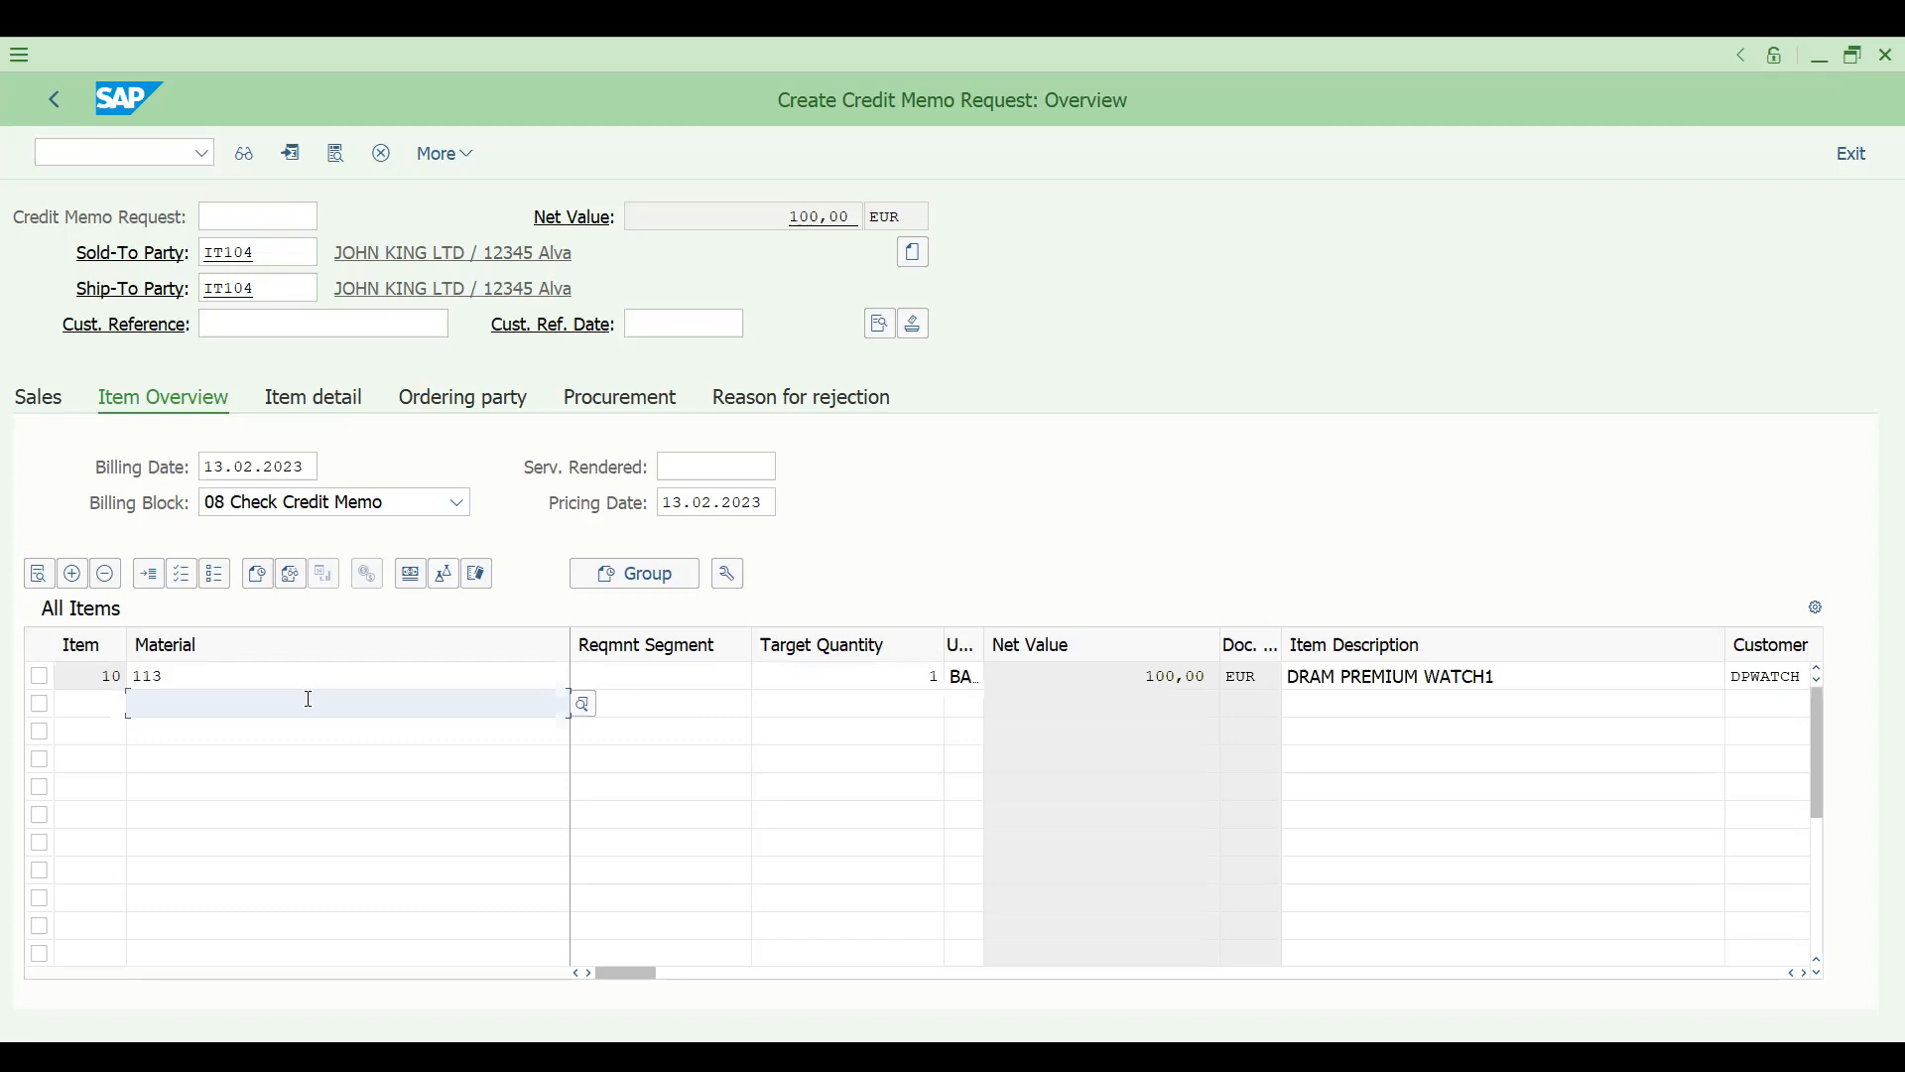
- Set the item's PR00 price to 5 EUR in its conditions and clear the billing block on the request overview
double_click(805, 678)
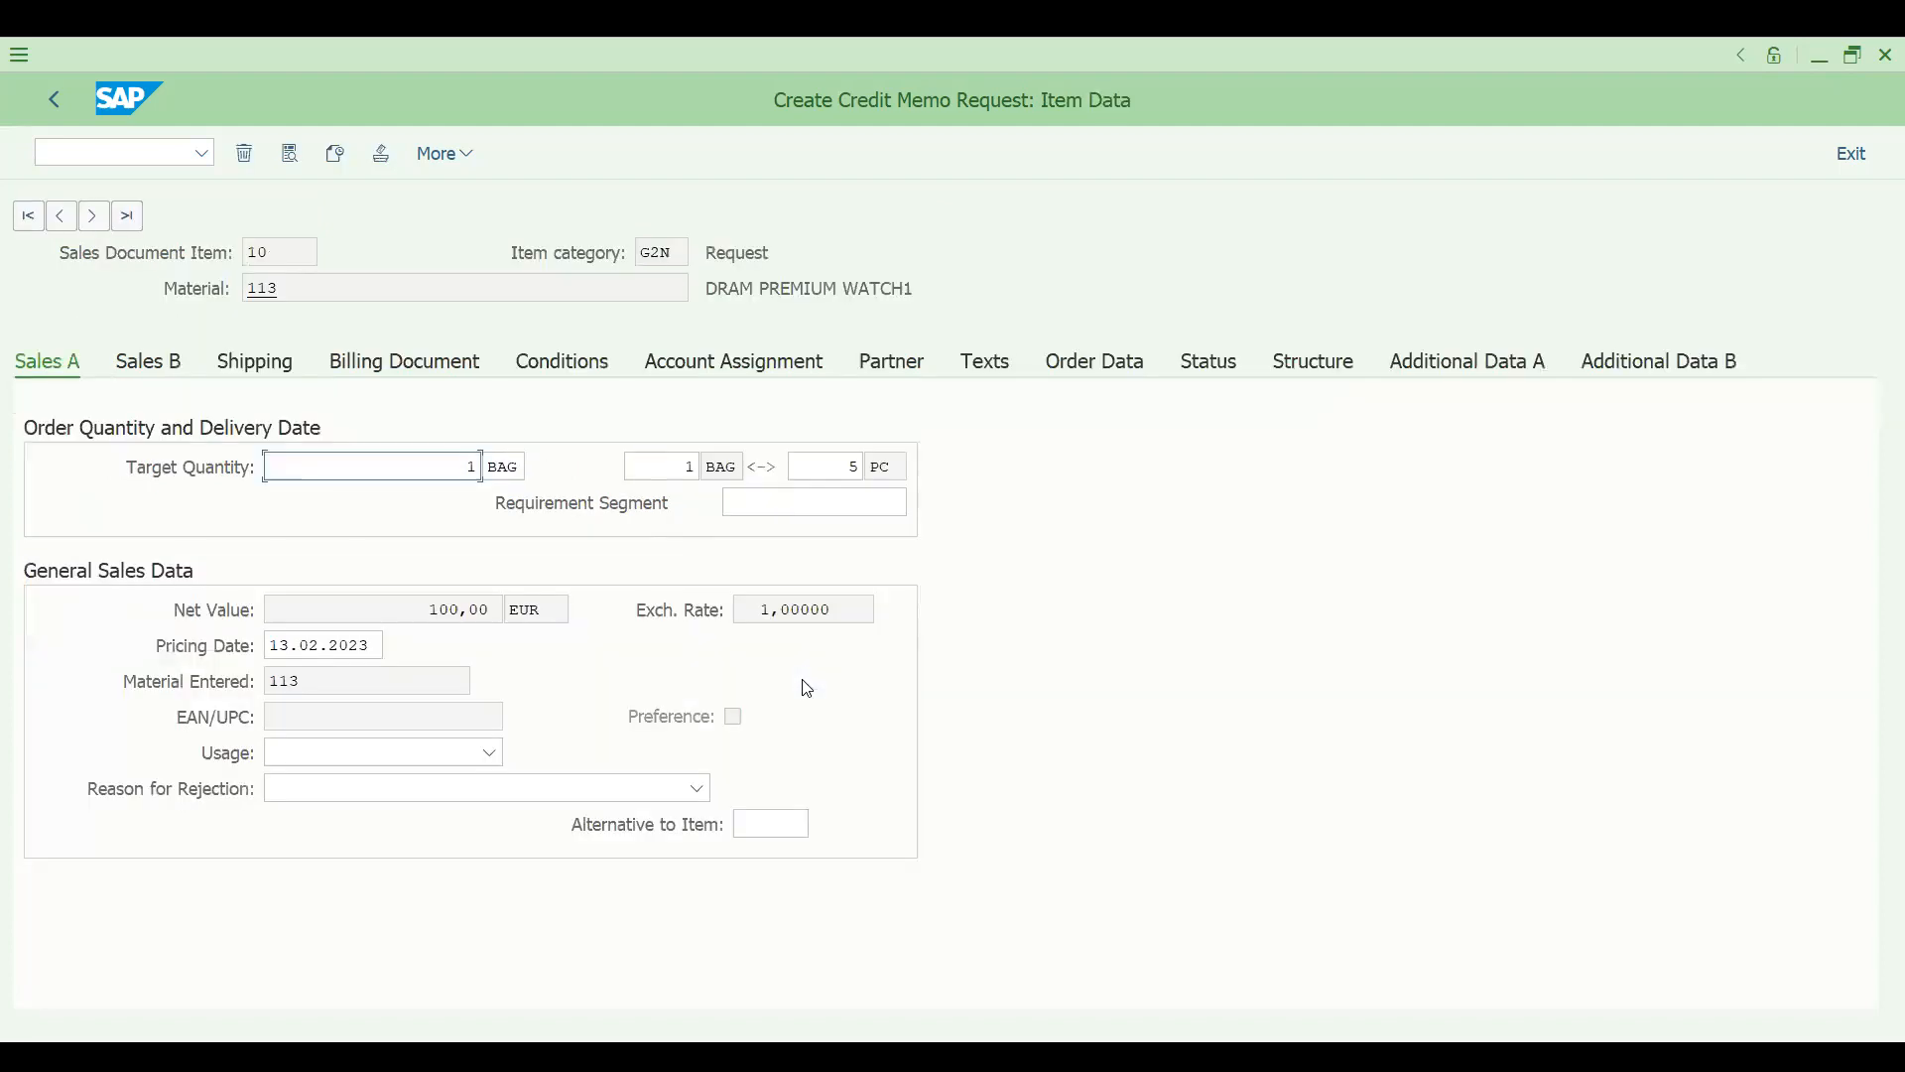
click(592, 369)
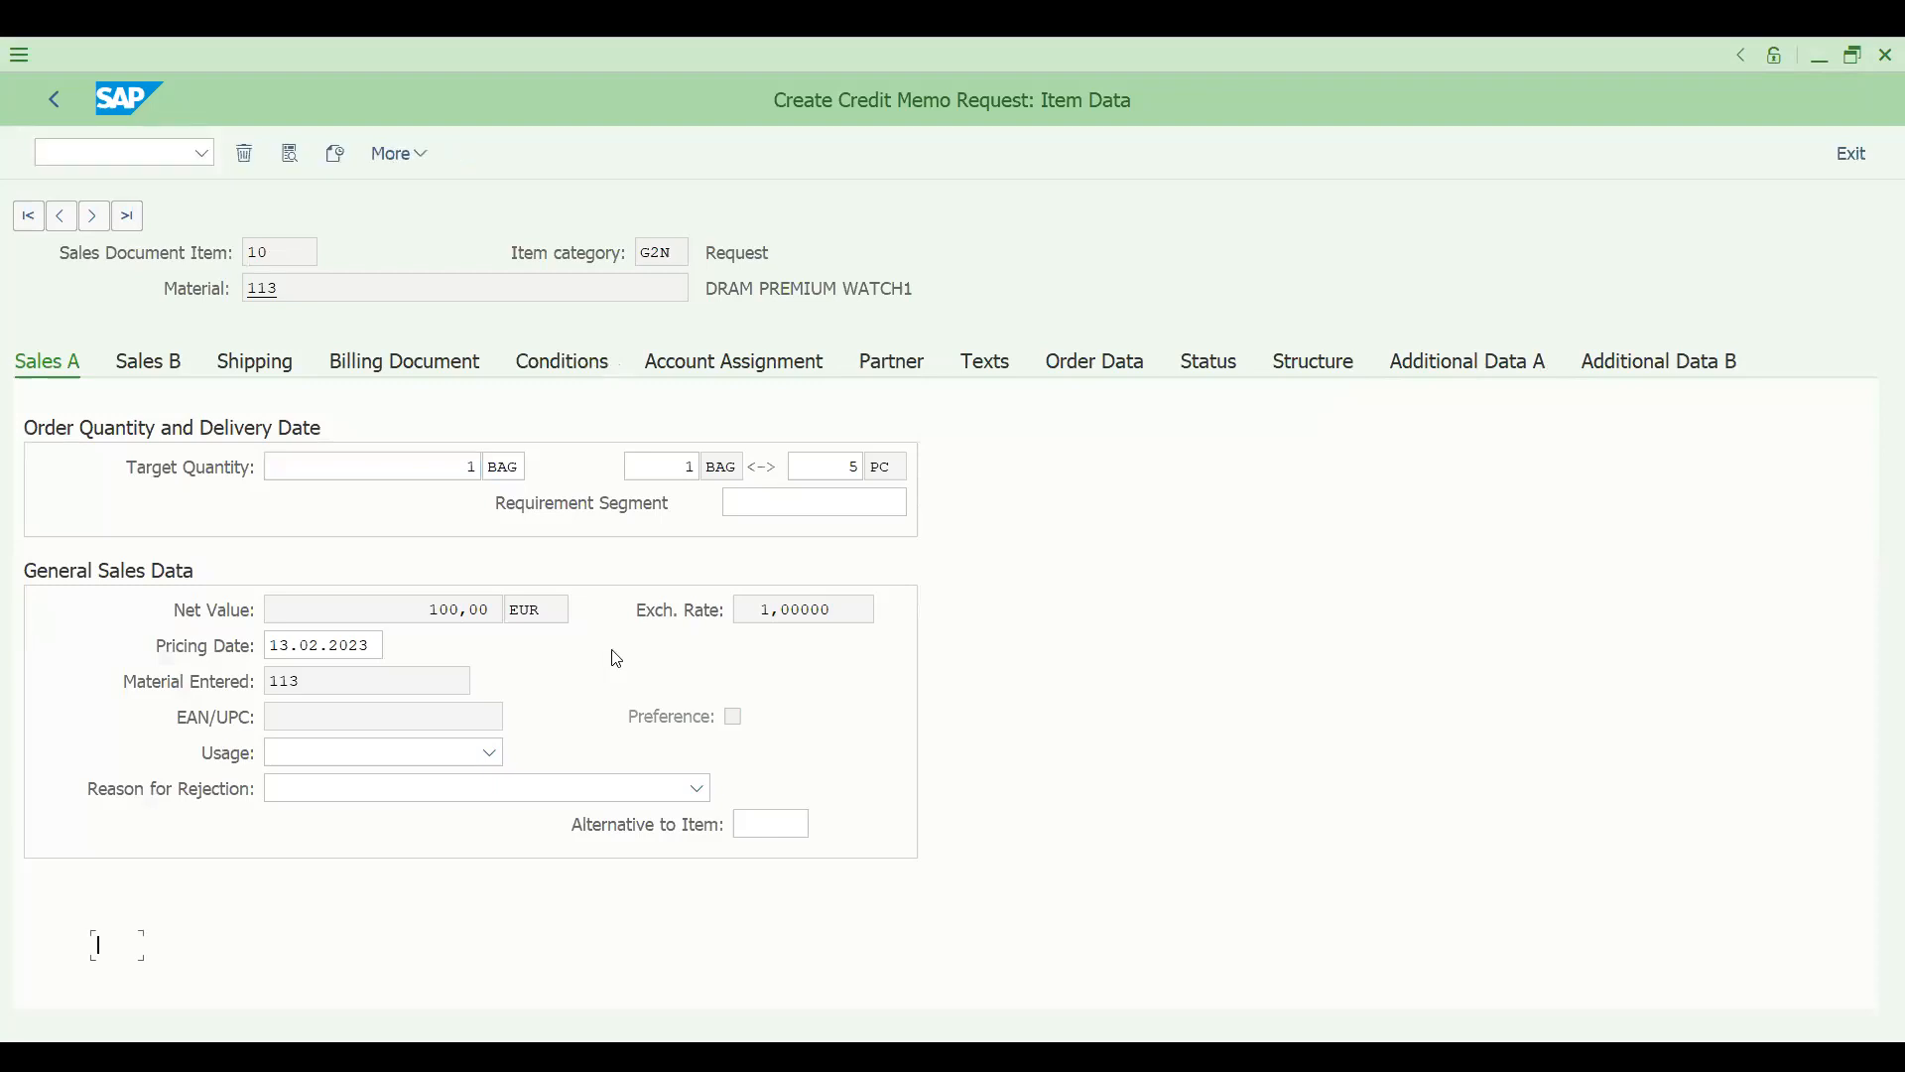
click(467, 640)
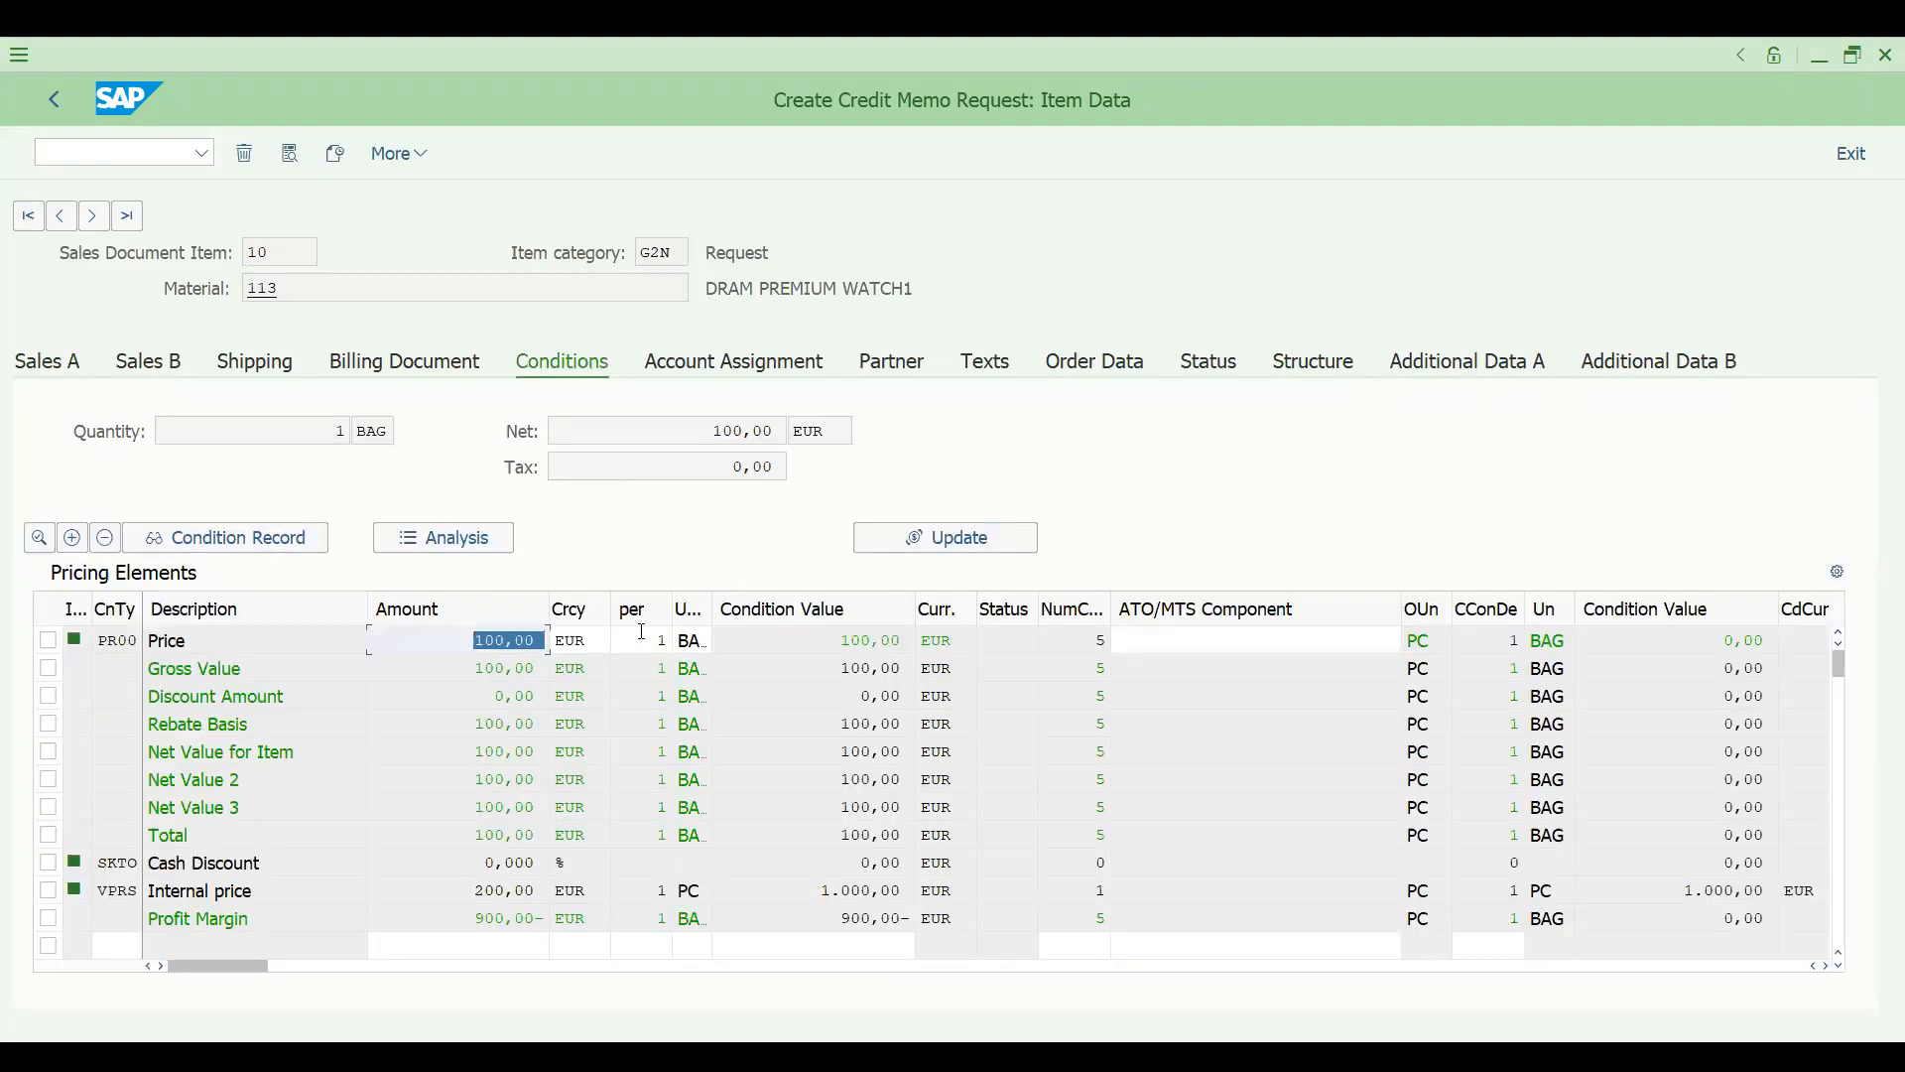
text(5)
key(Return)
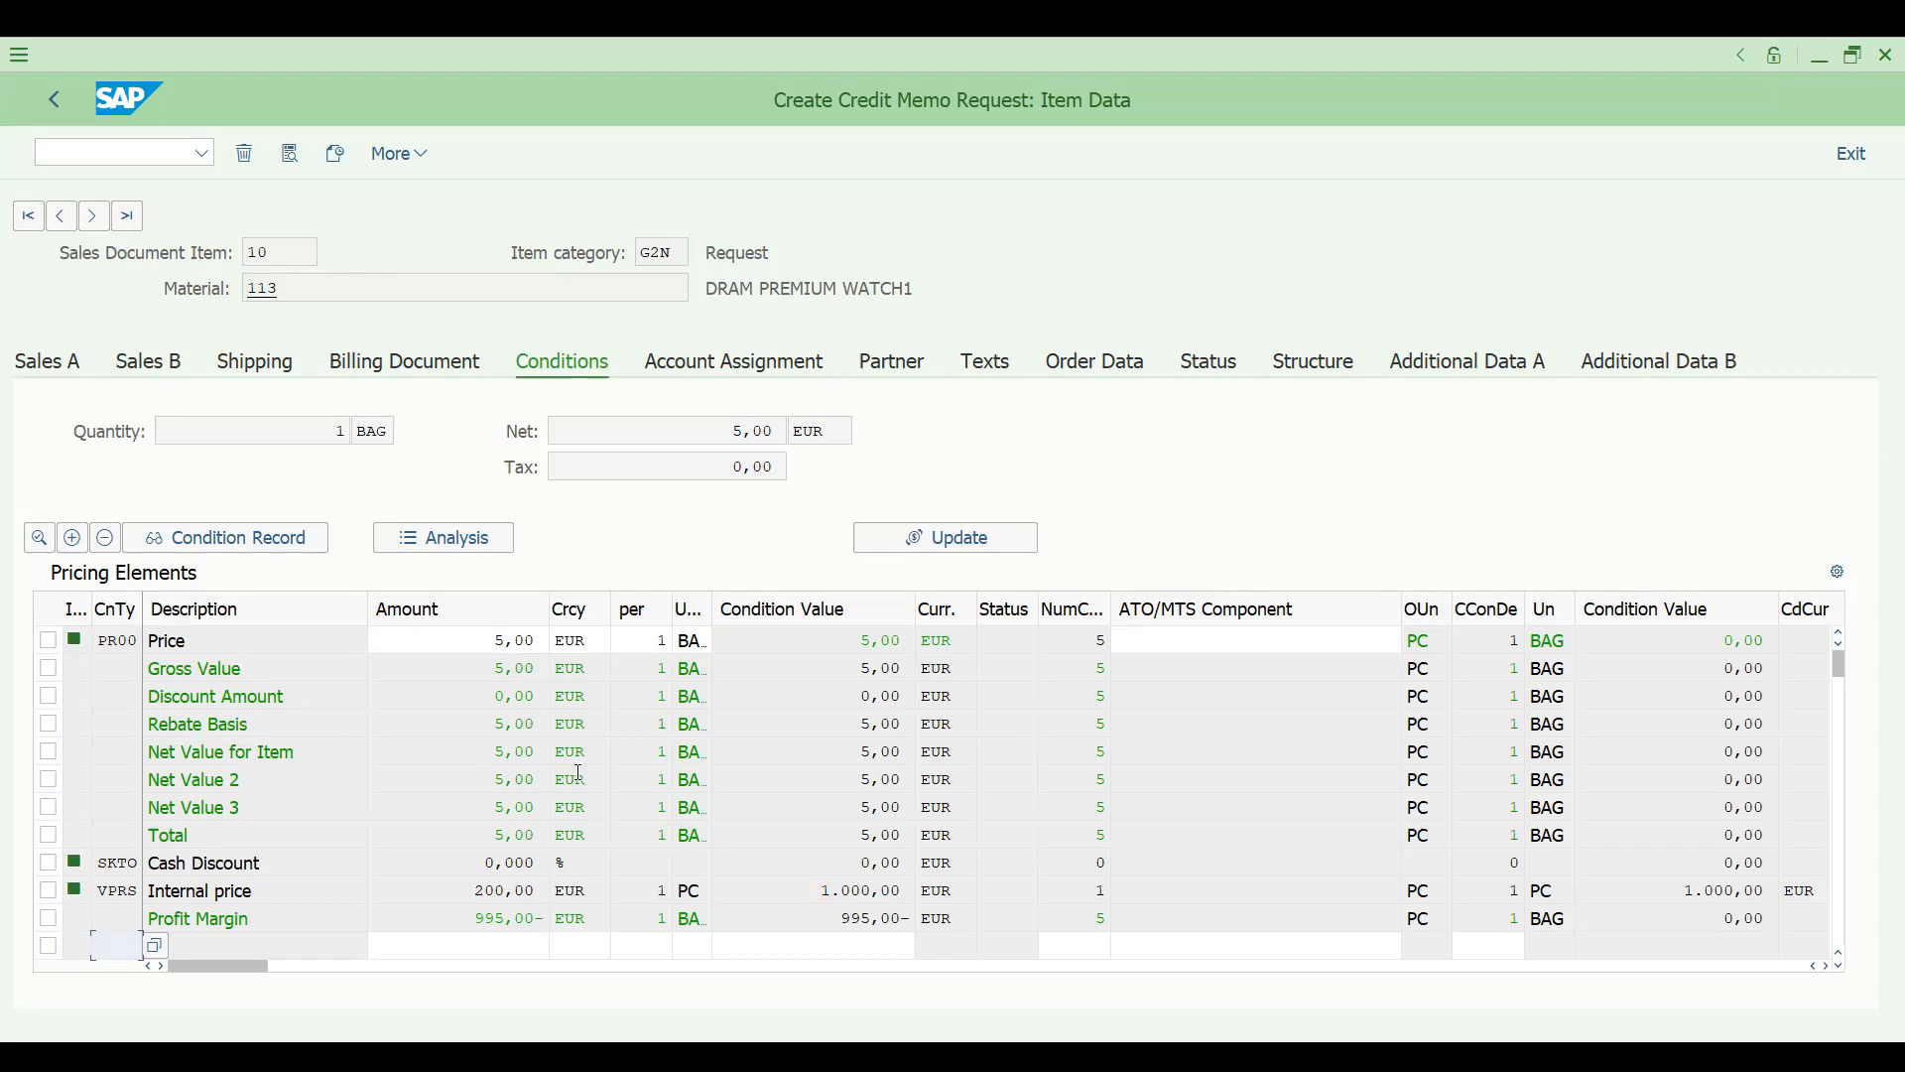
click(58, 111)
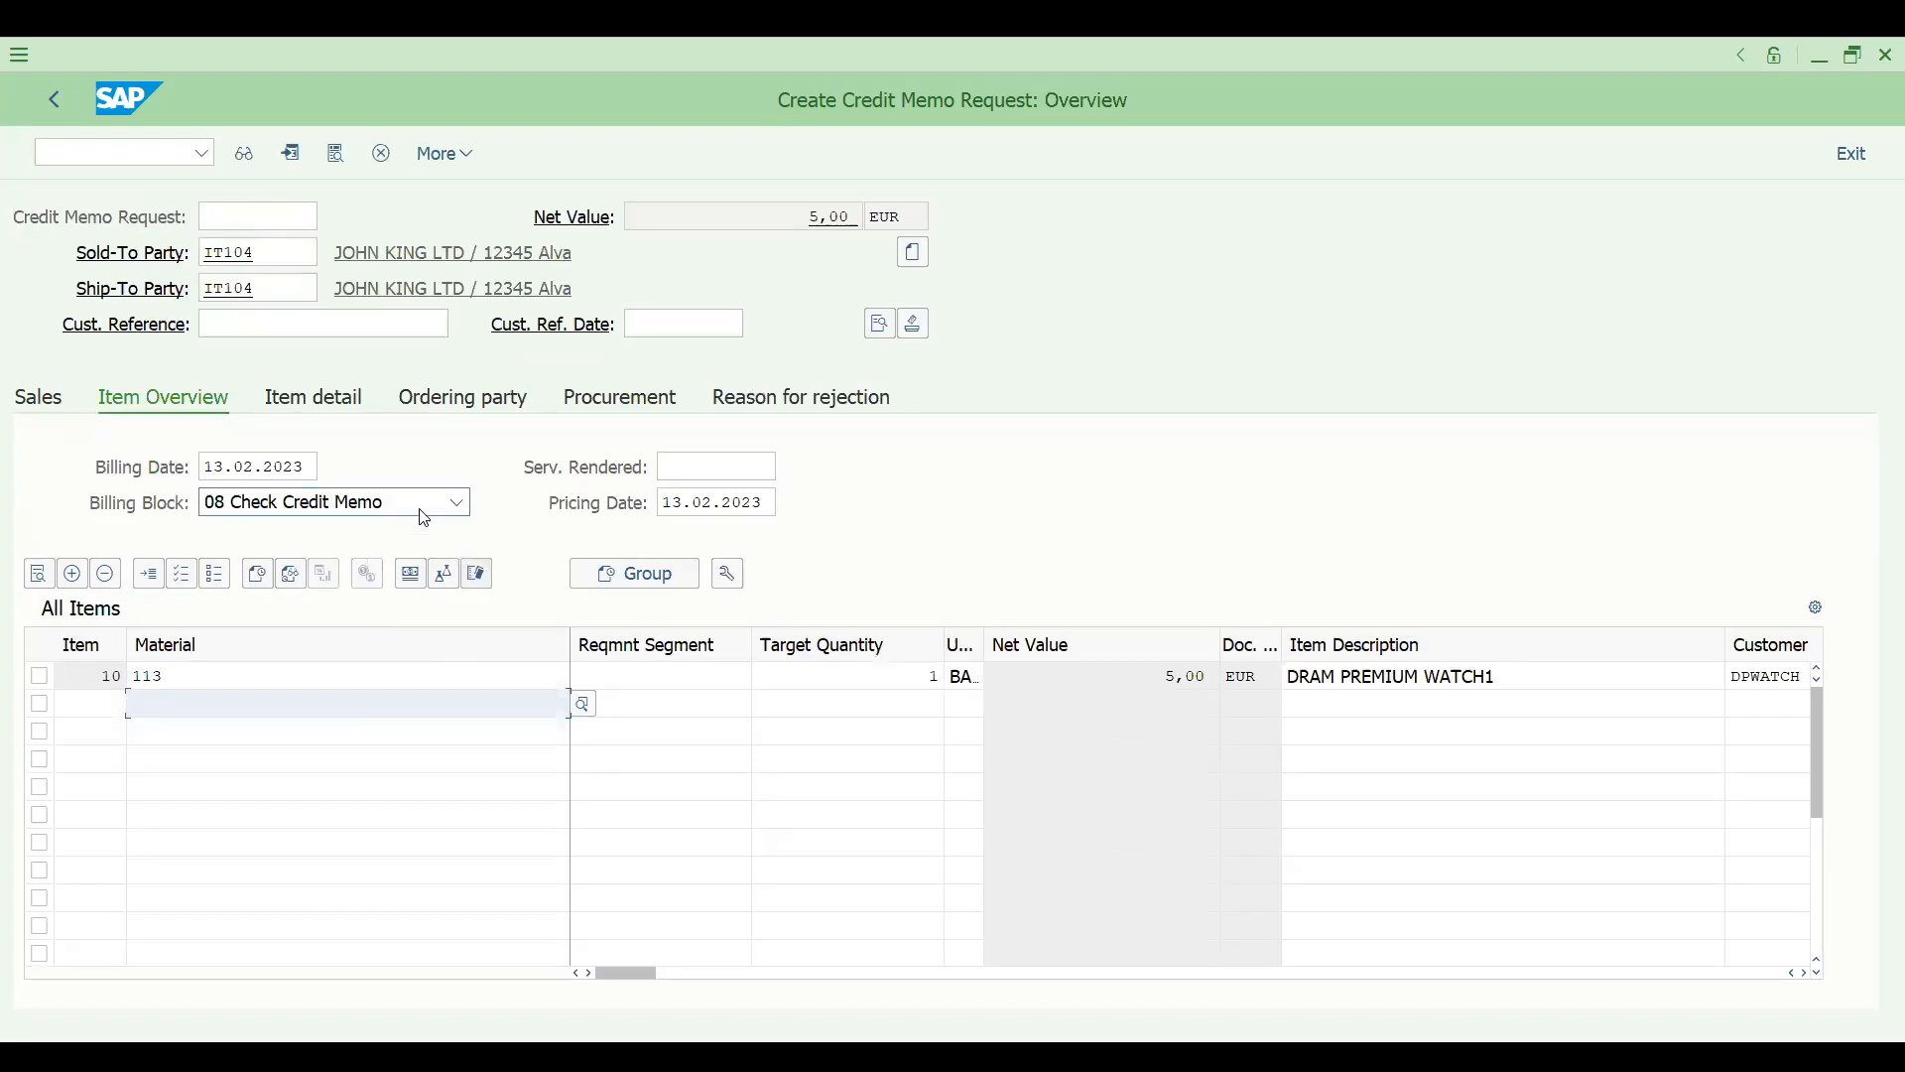
click(457, 502)
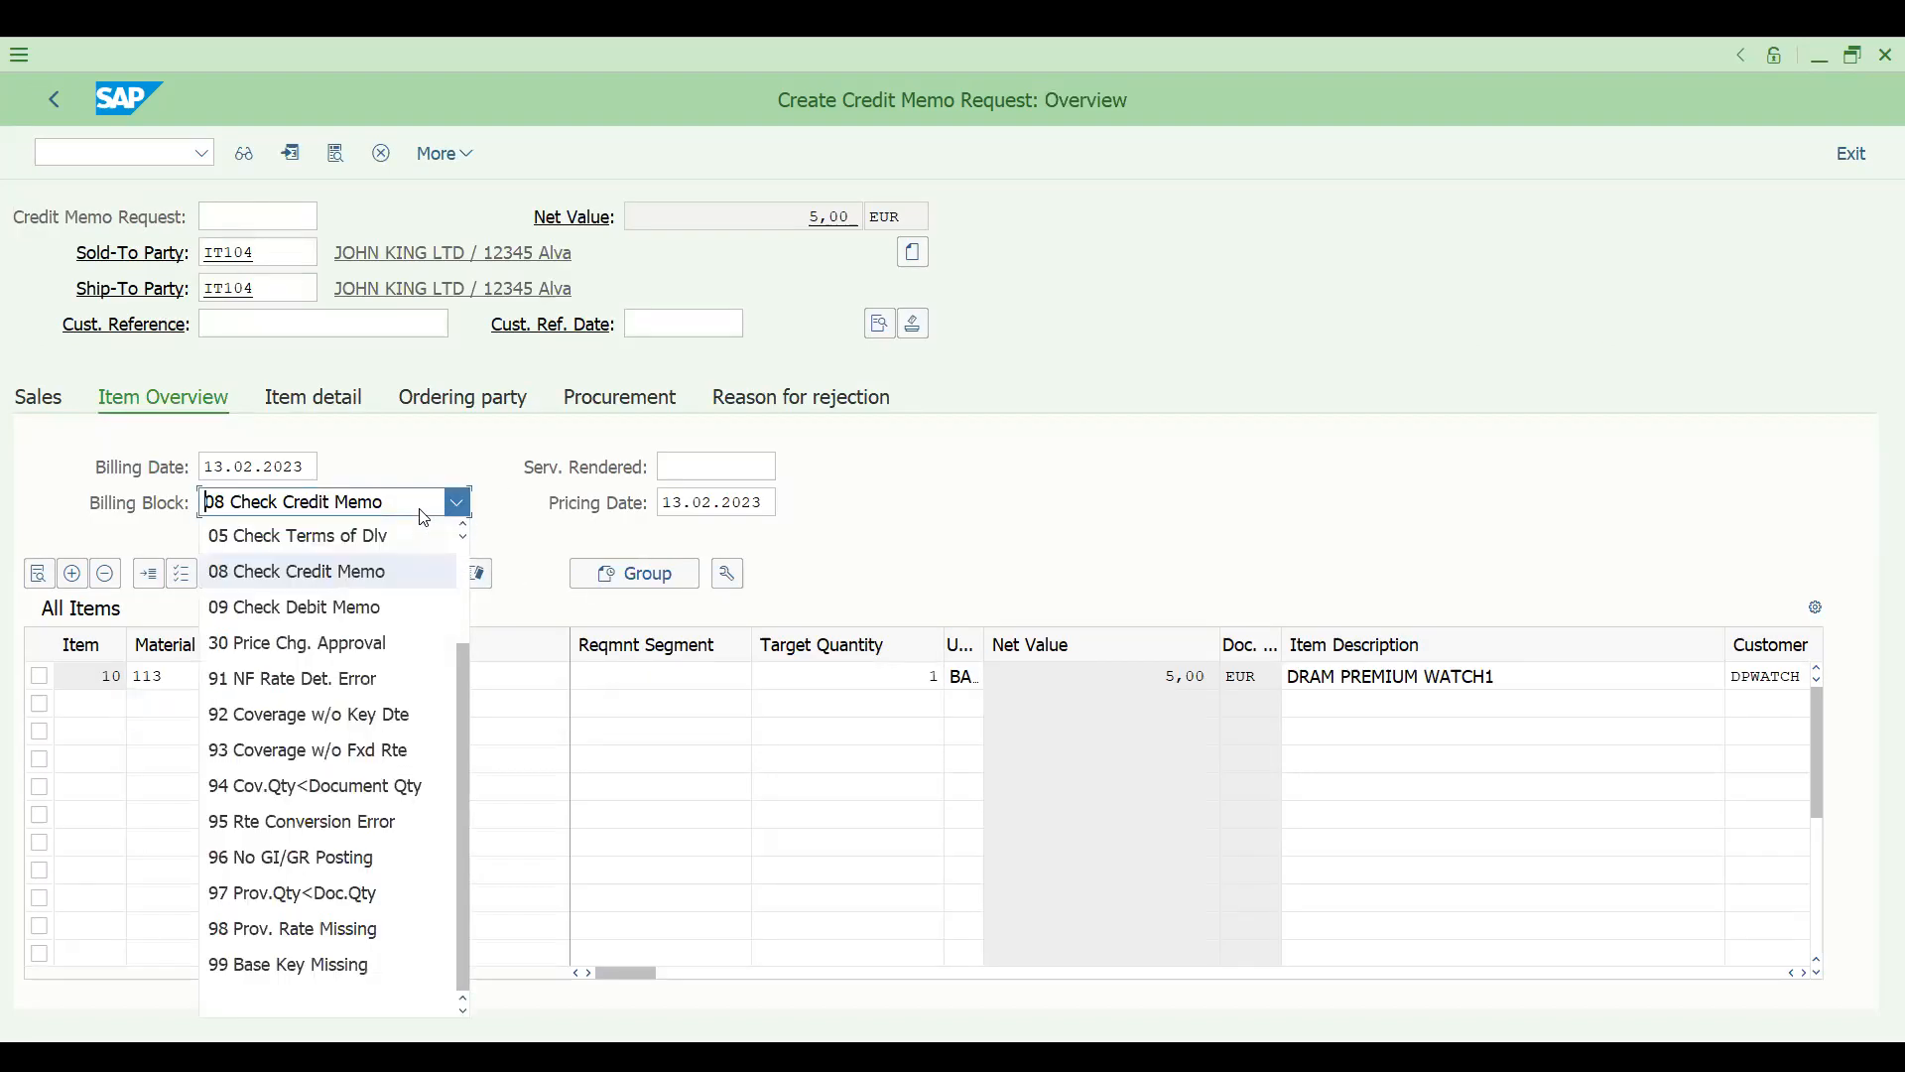
click(419, 987)
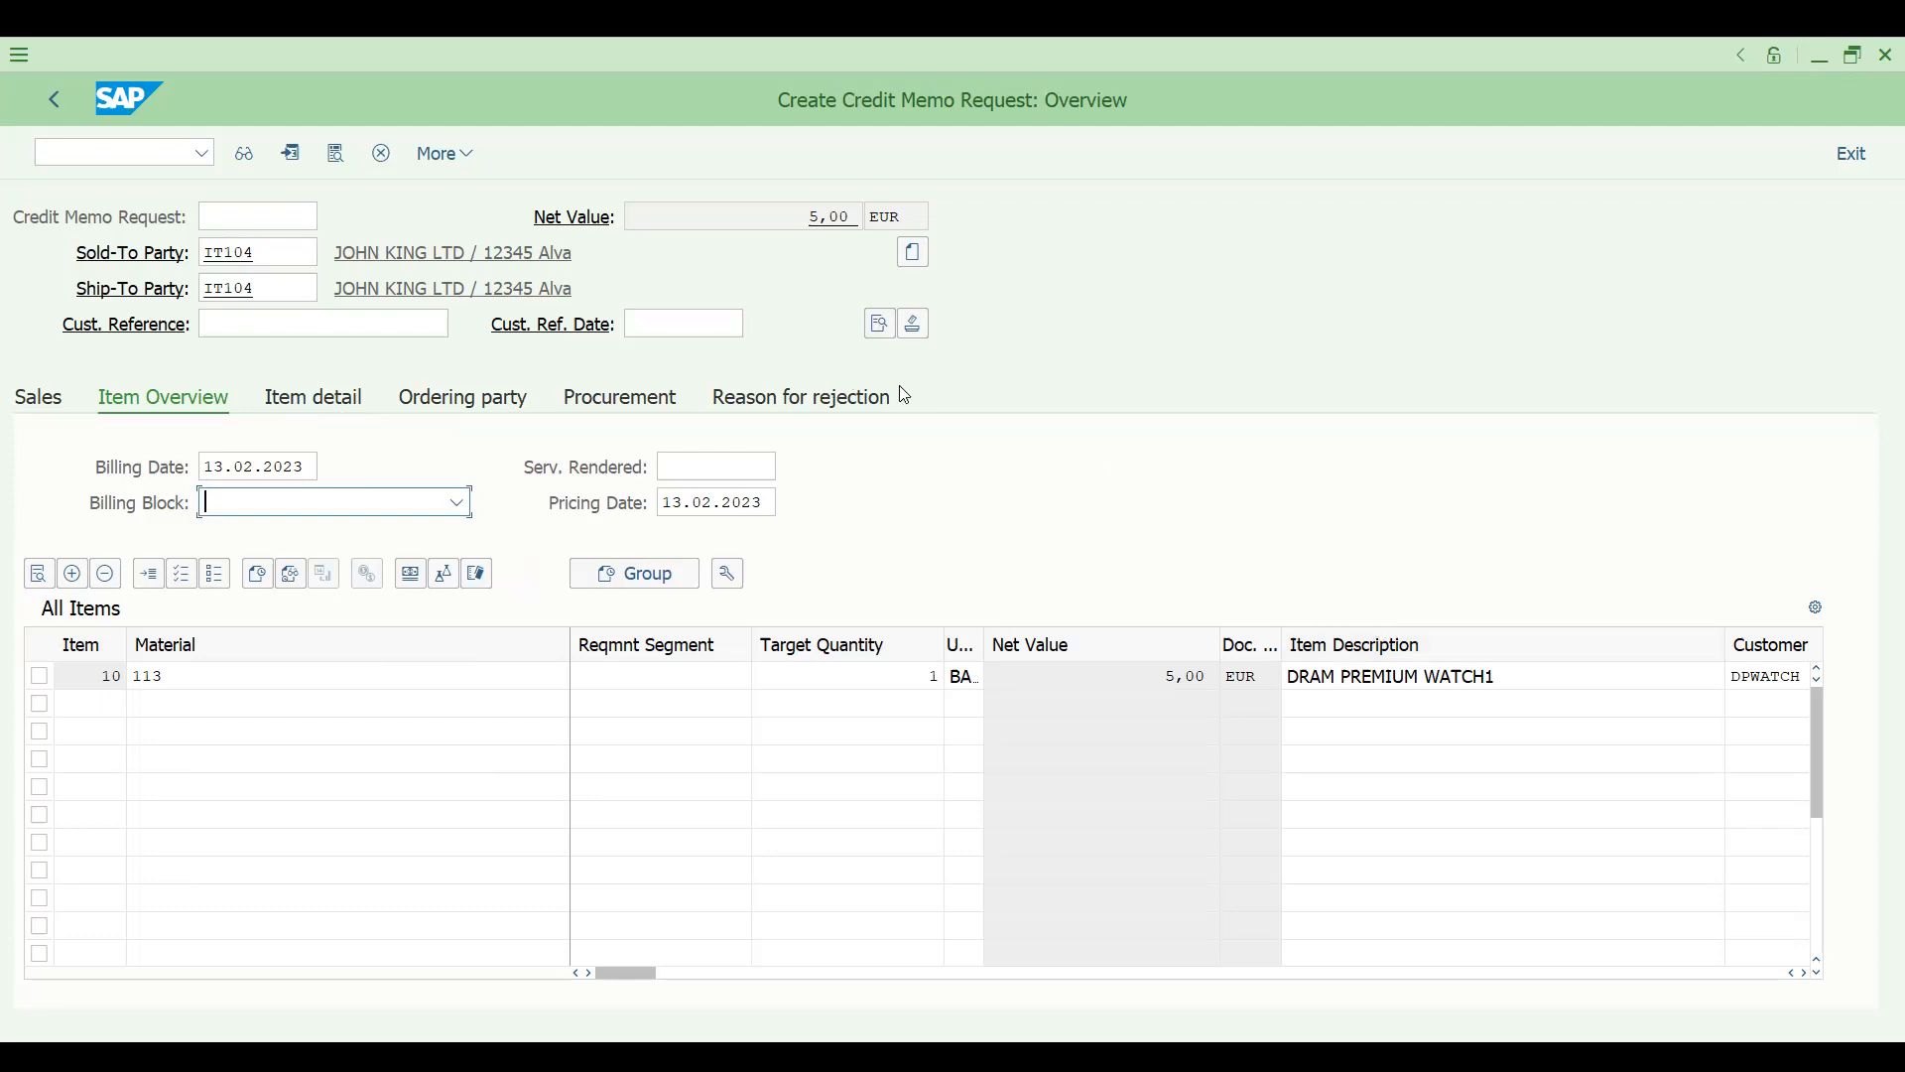
- Set the header's order reason to 200 Price difference: price was too low and save the credit memo request
click(880, 325)
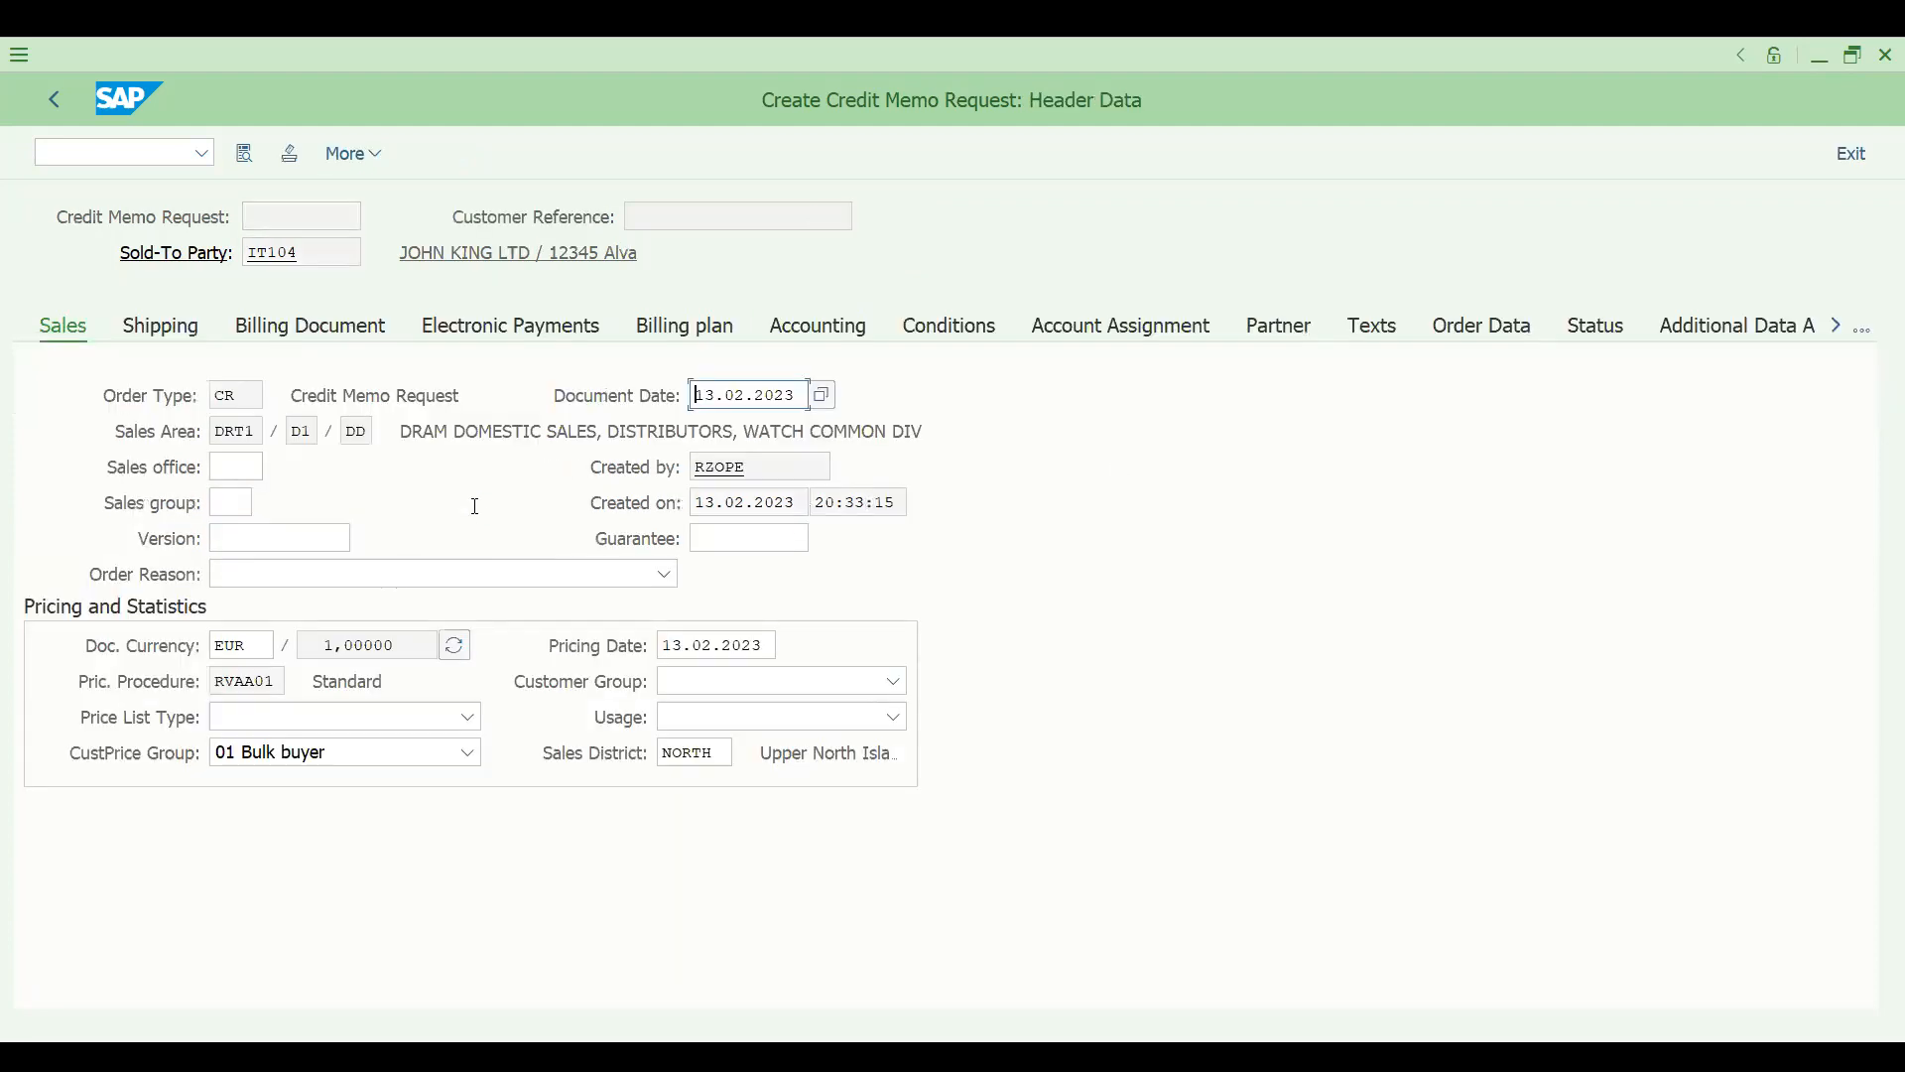
click(371, 572)
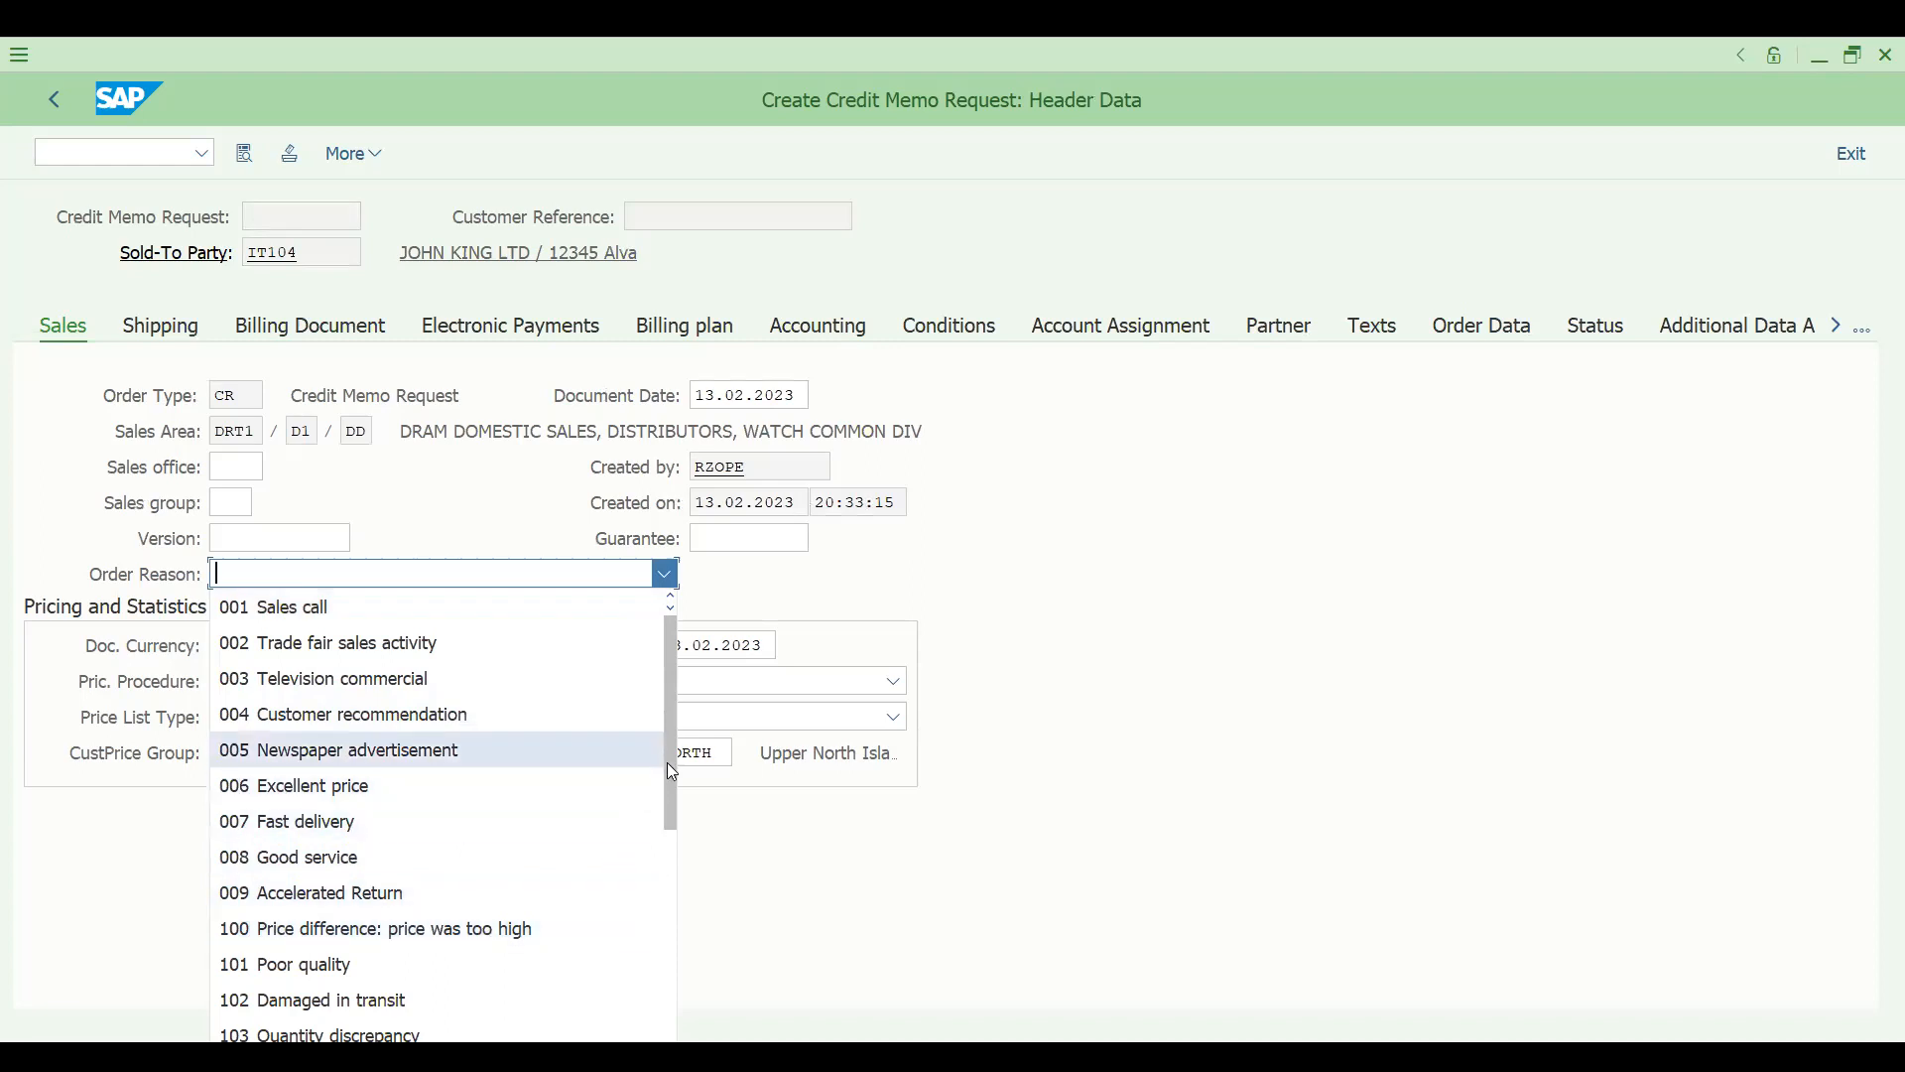
drag(666, 802, 671, 937)
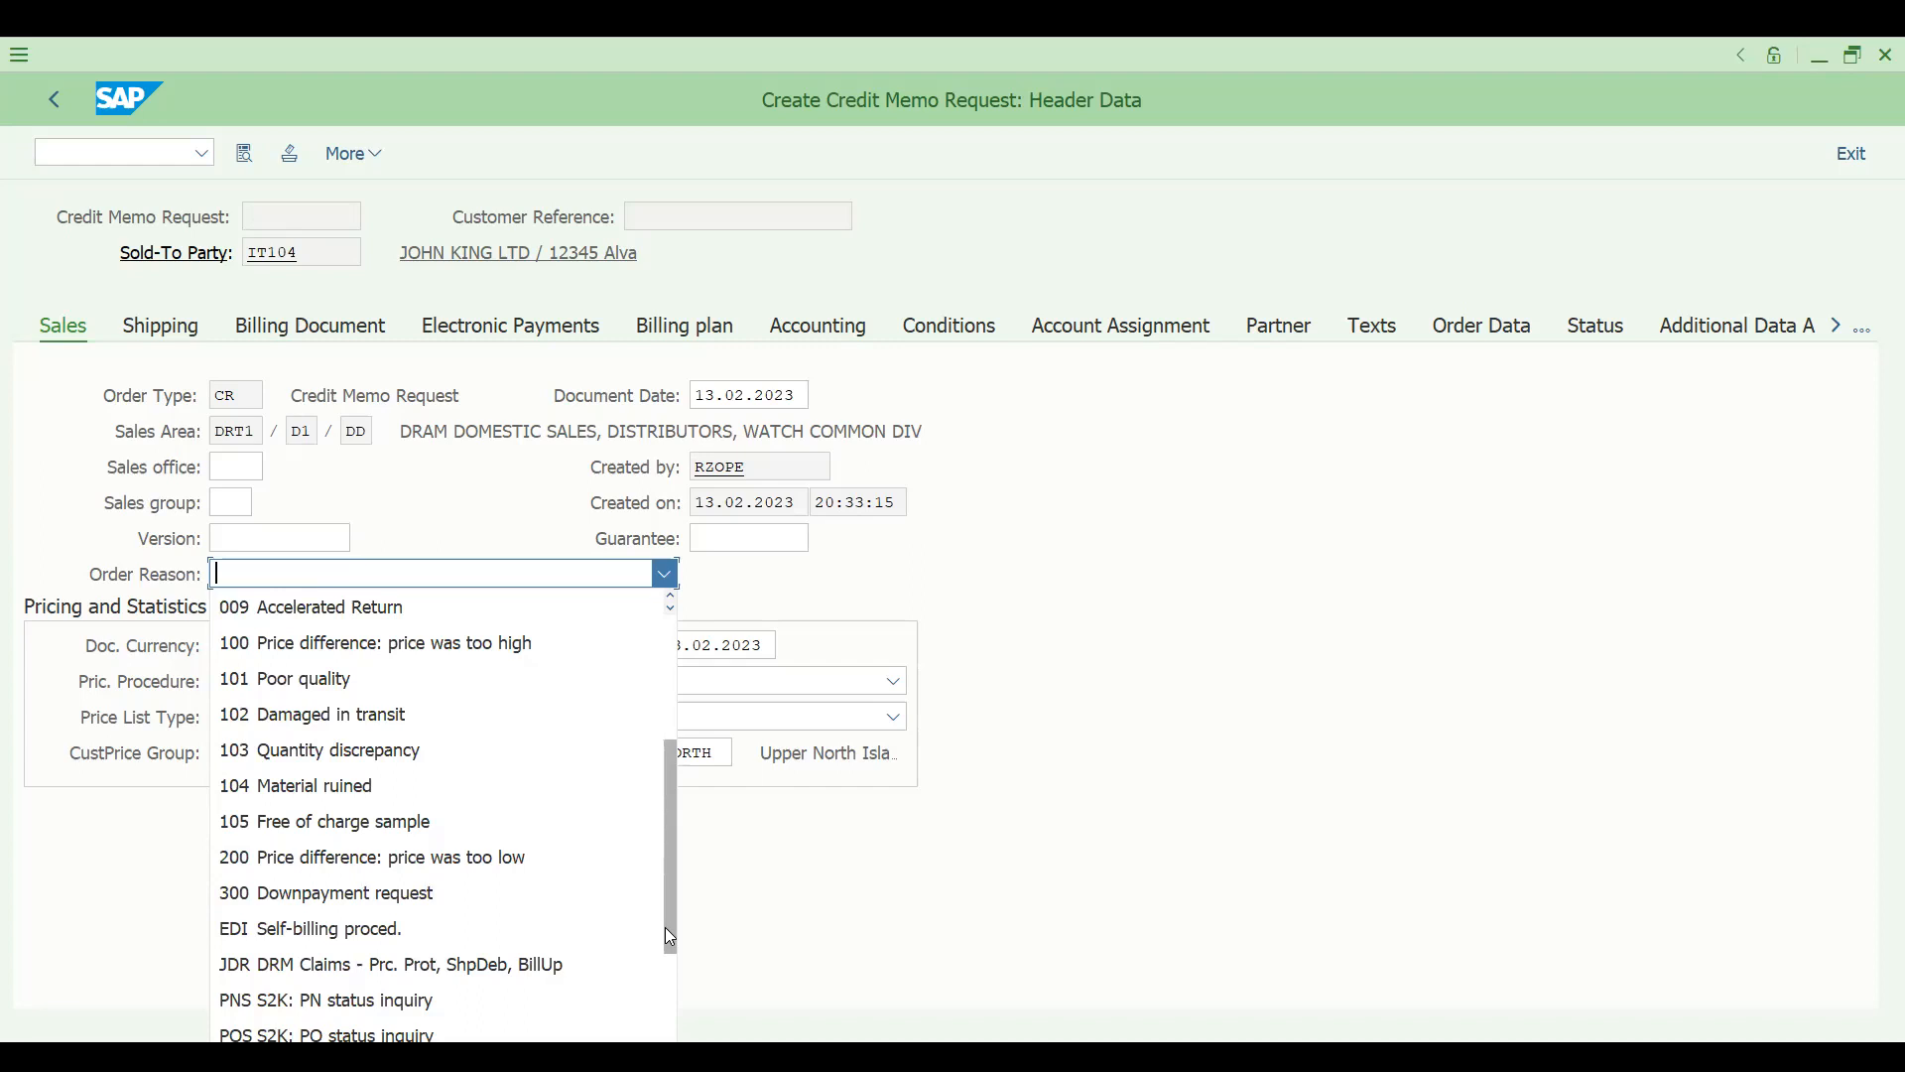
click(508, 852)
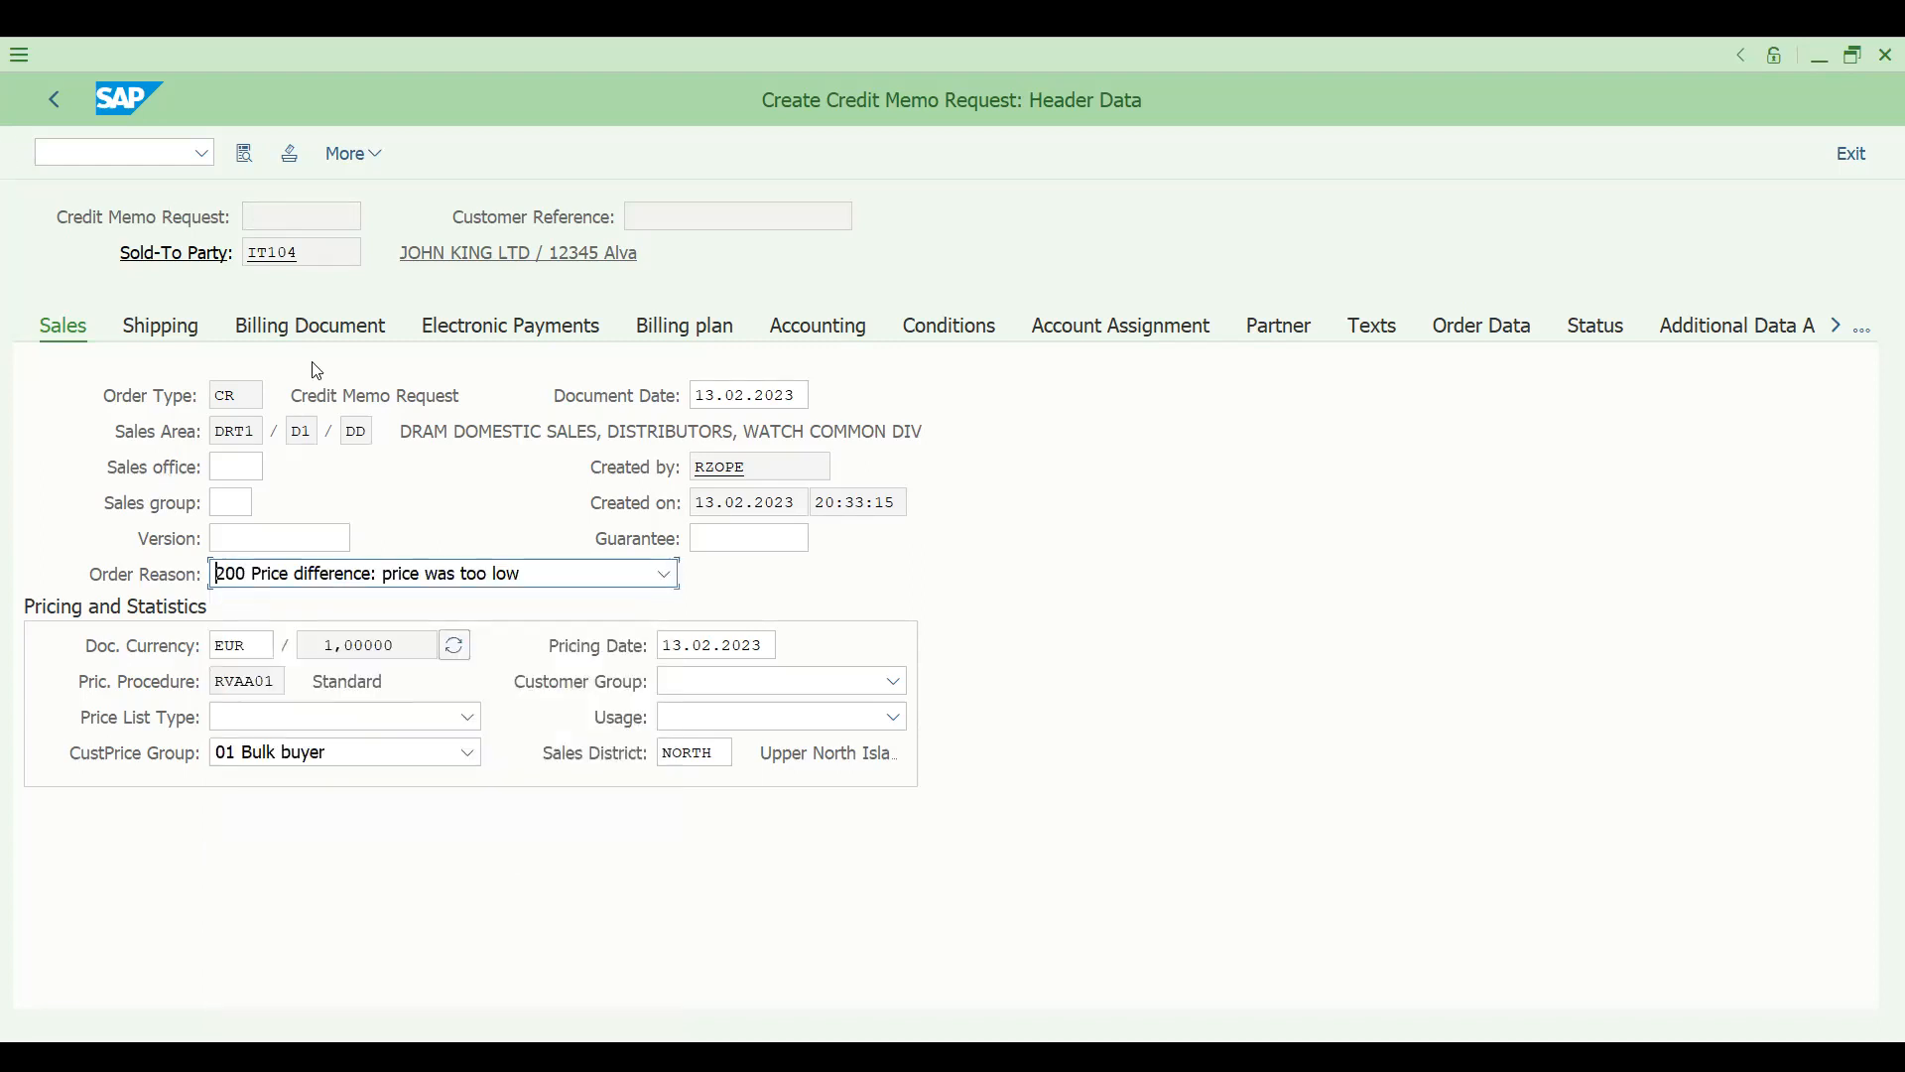
key(Return)
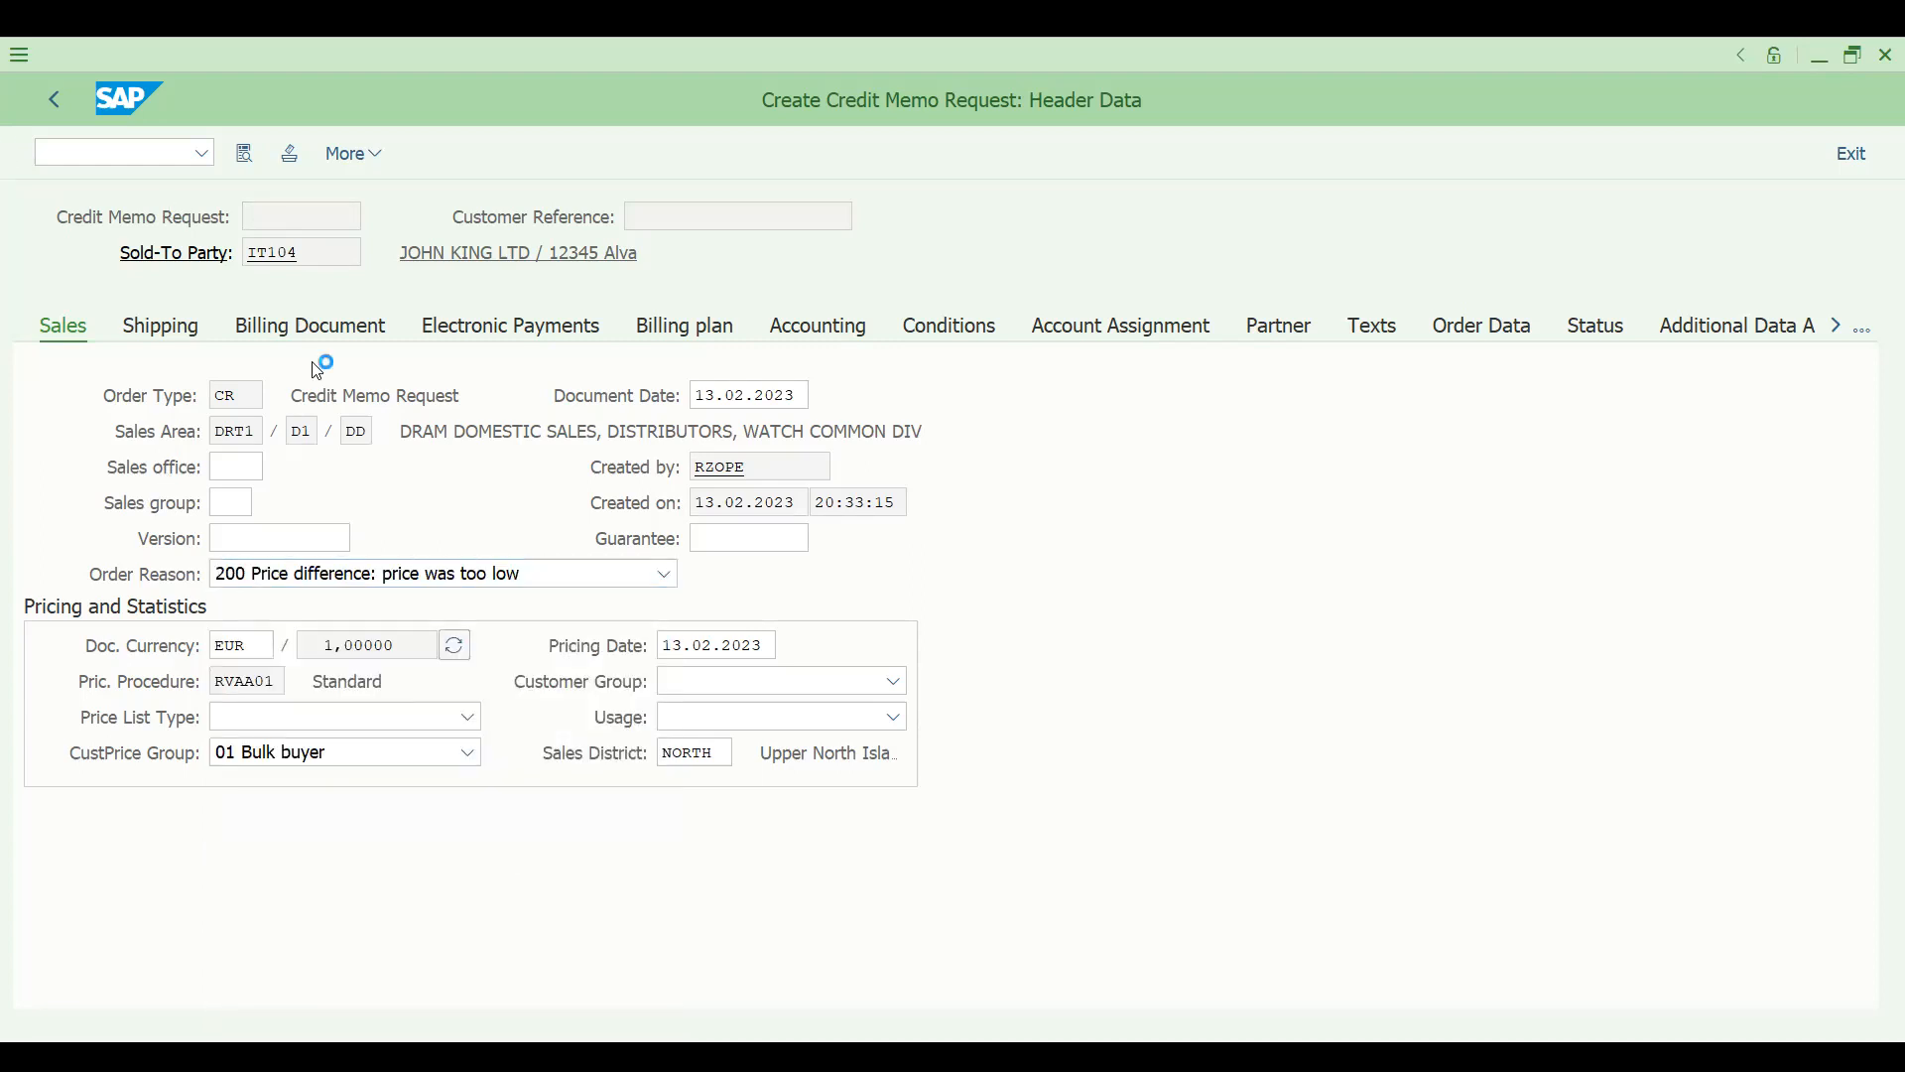
- Create and save the G2 credit memo for the new request in transaction VF01
click(104, 154)
text(/nVF01)
key(Return)
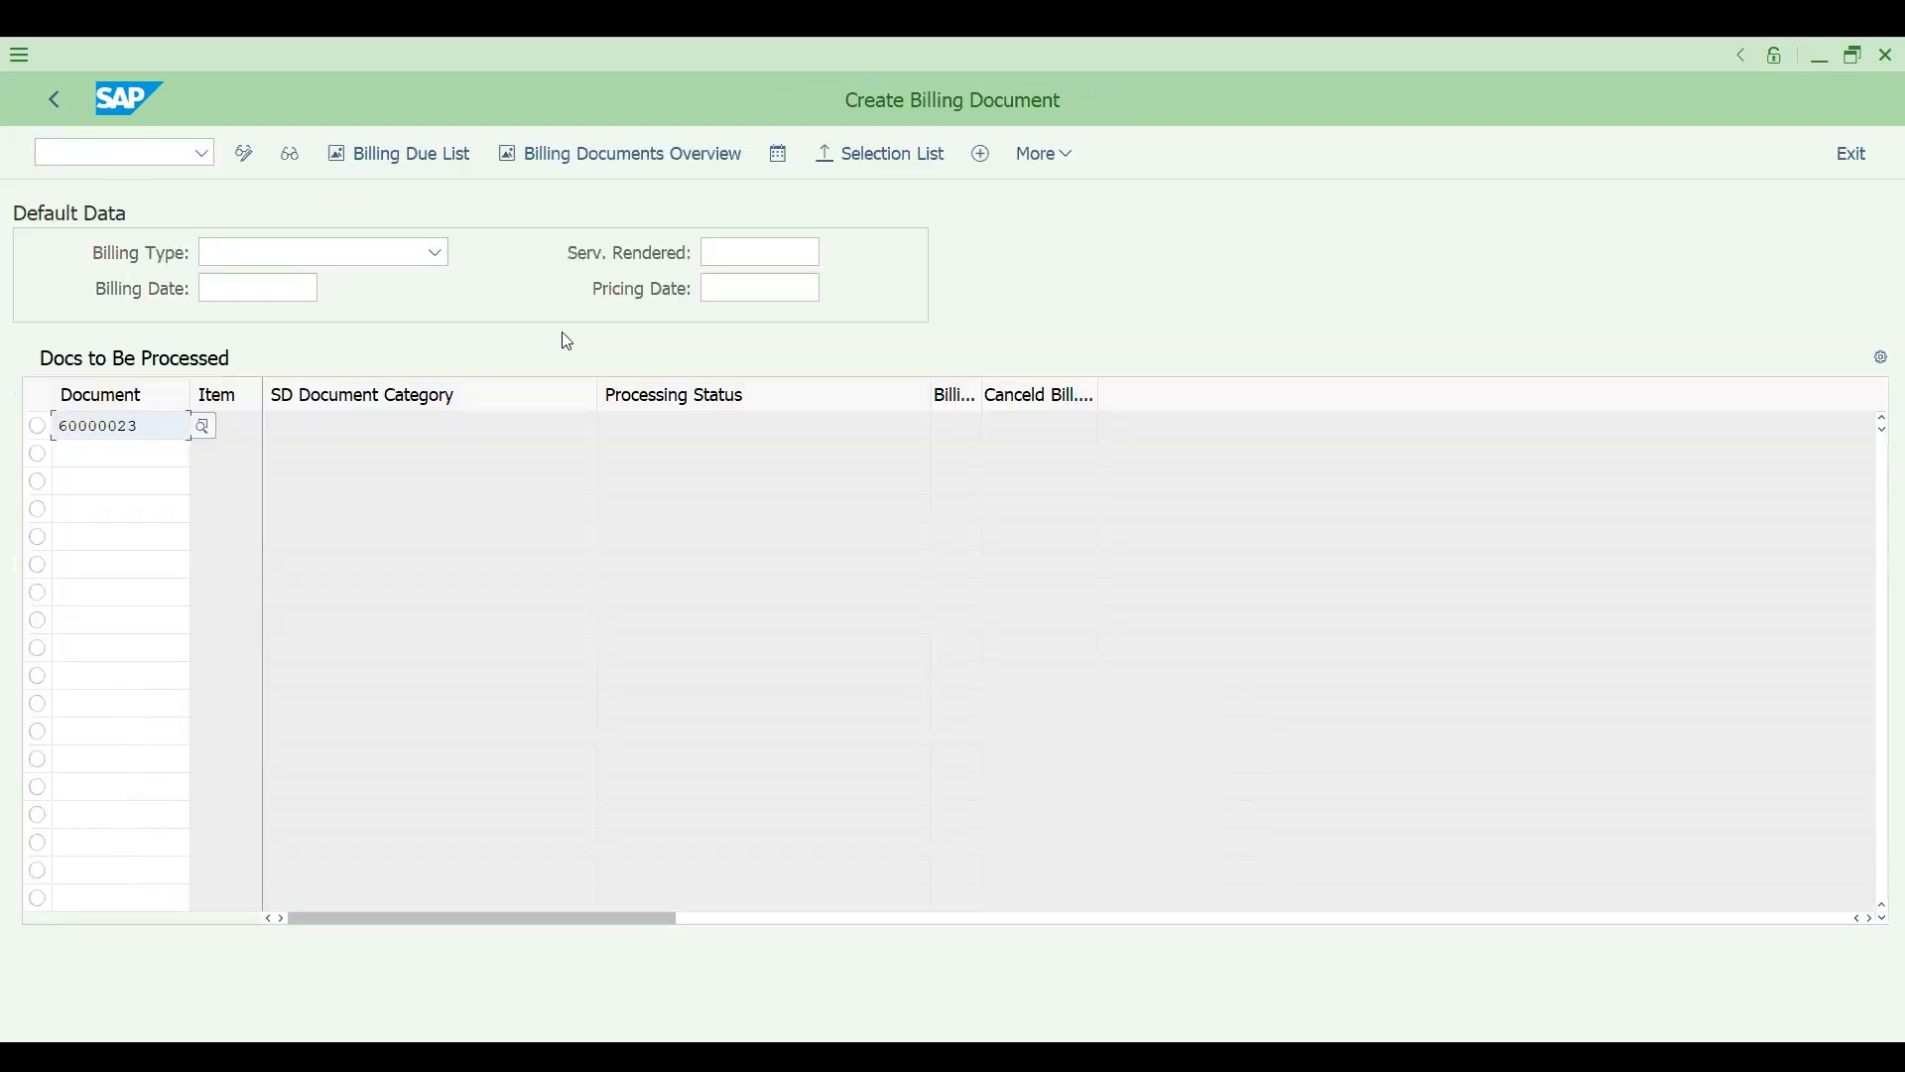
click(1052, 155)
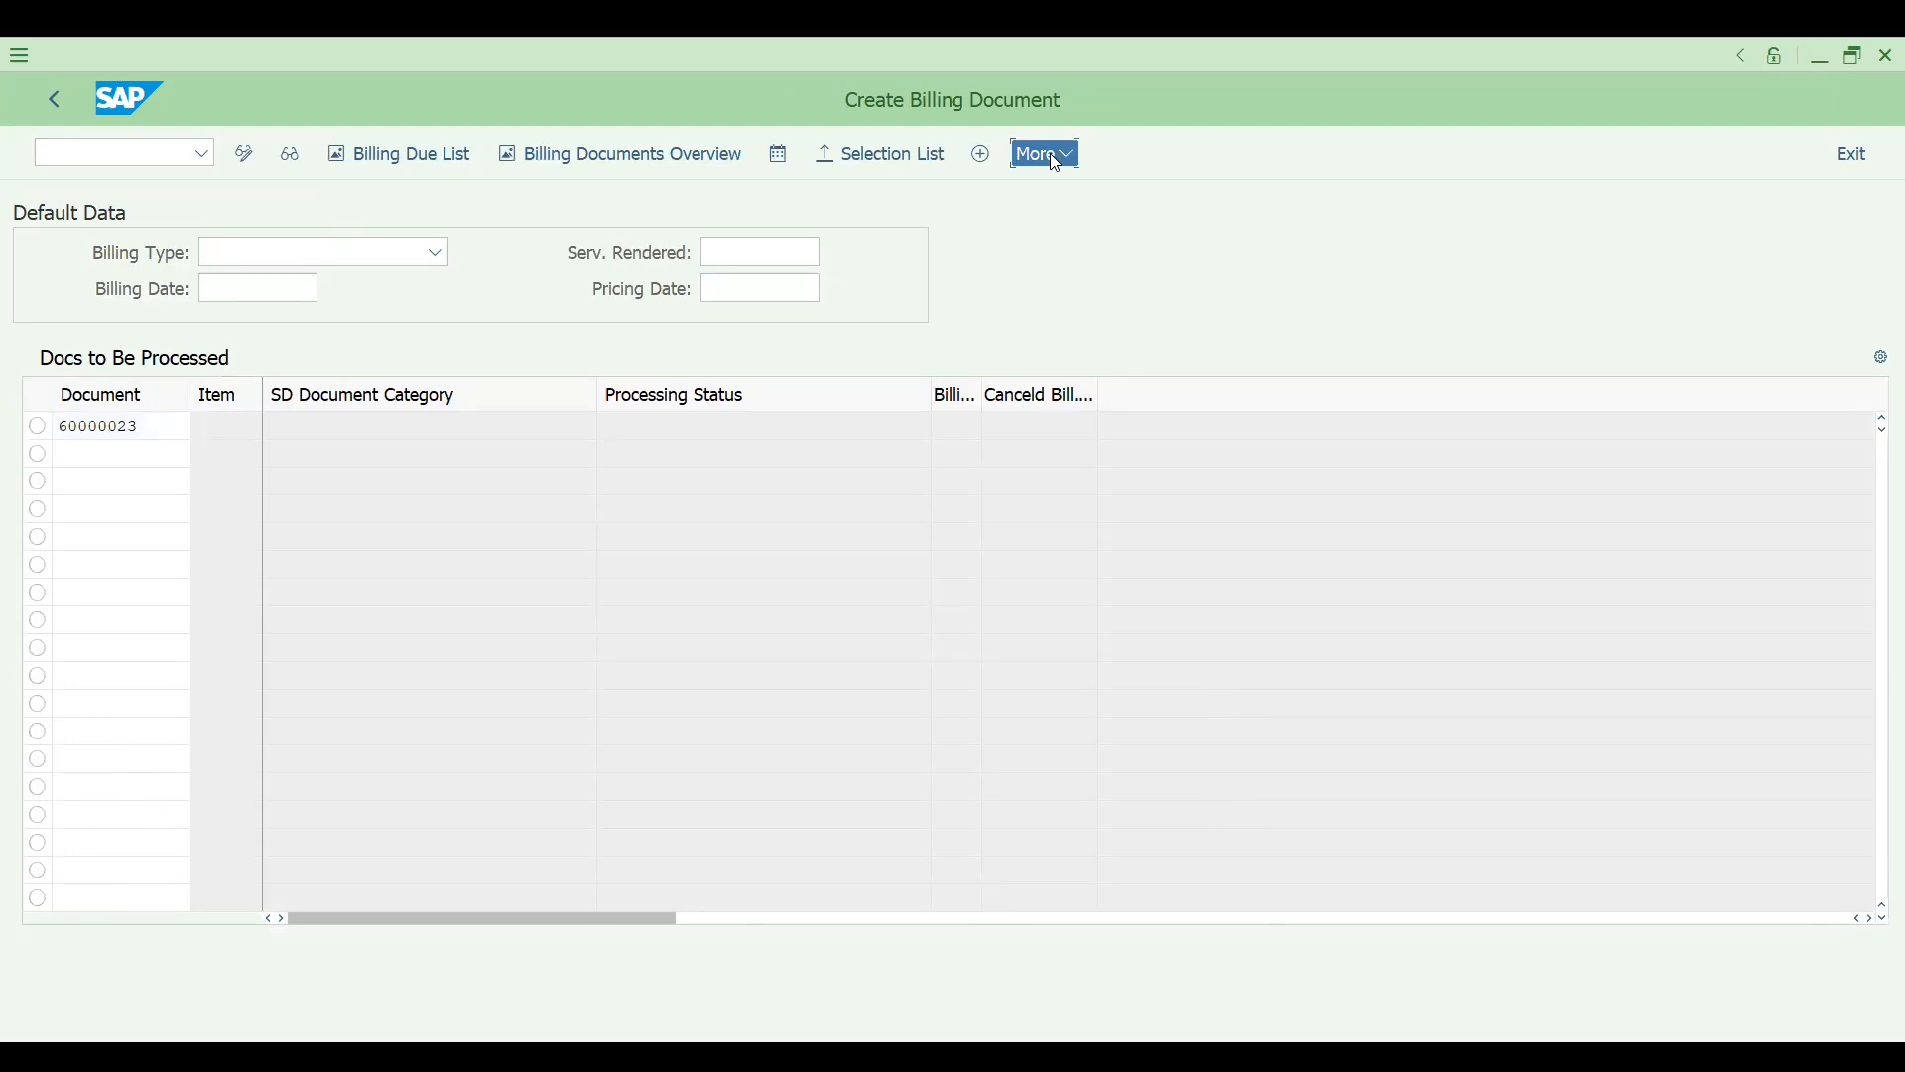
click(821, 808)
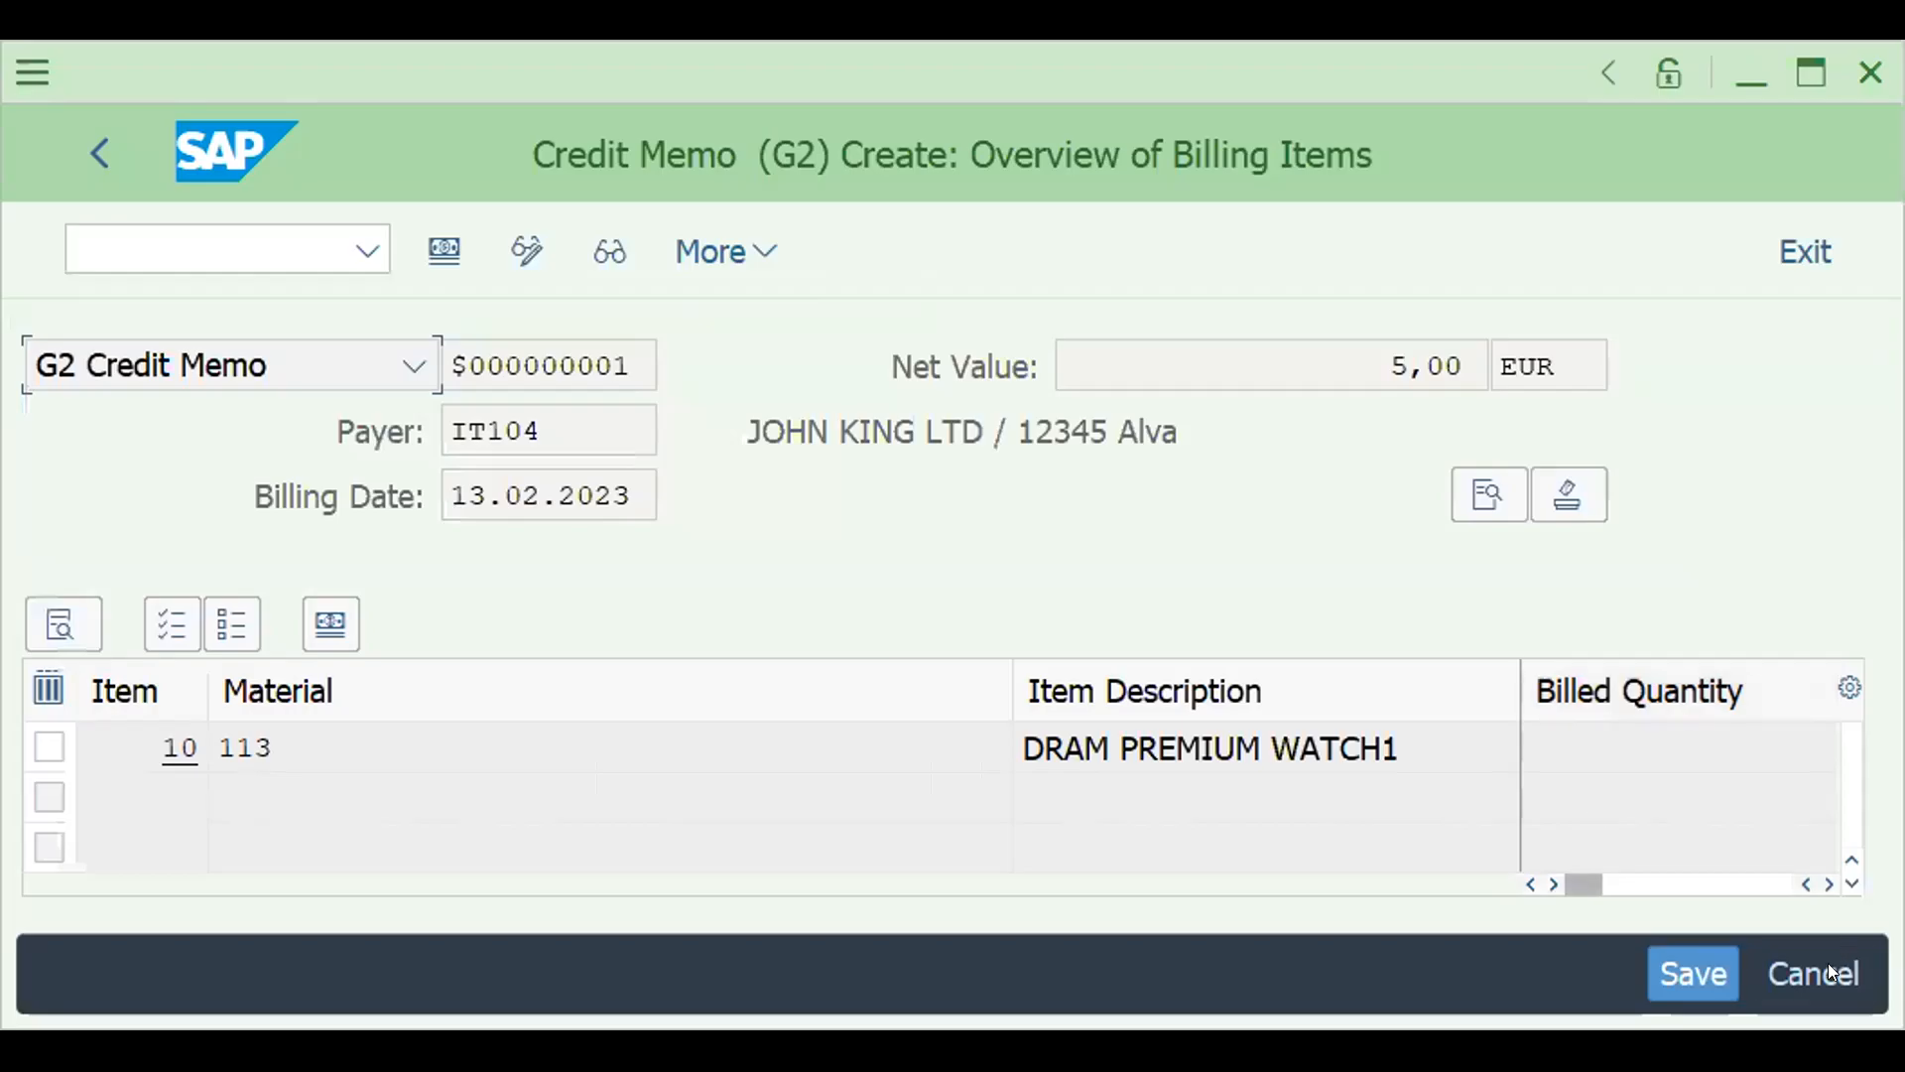
click(1675, 972)
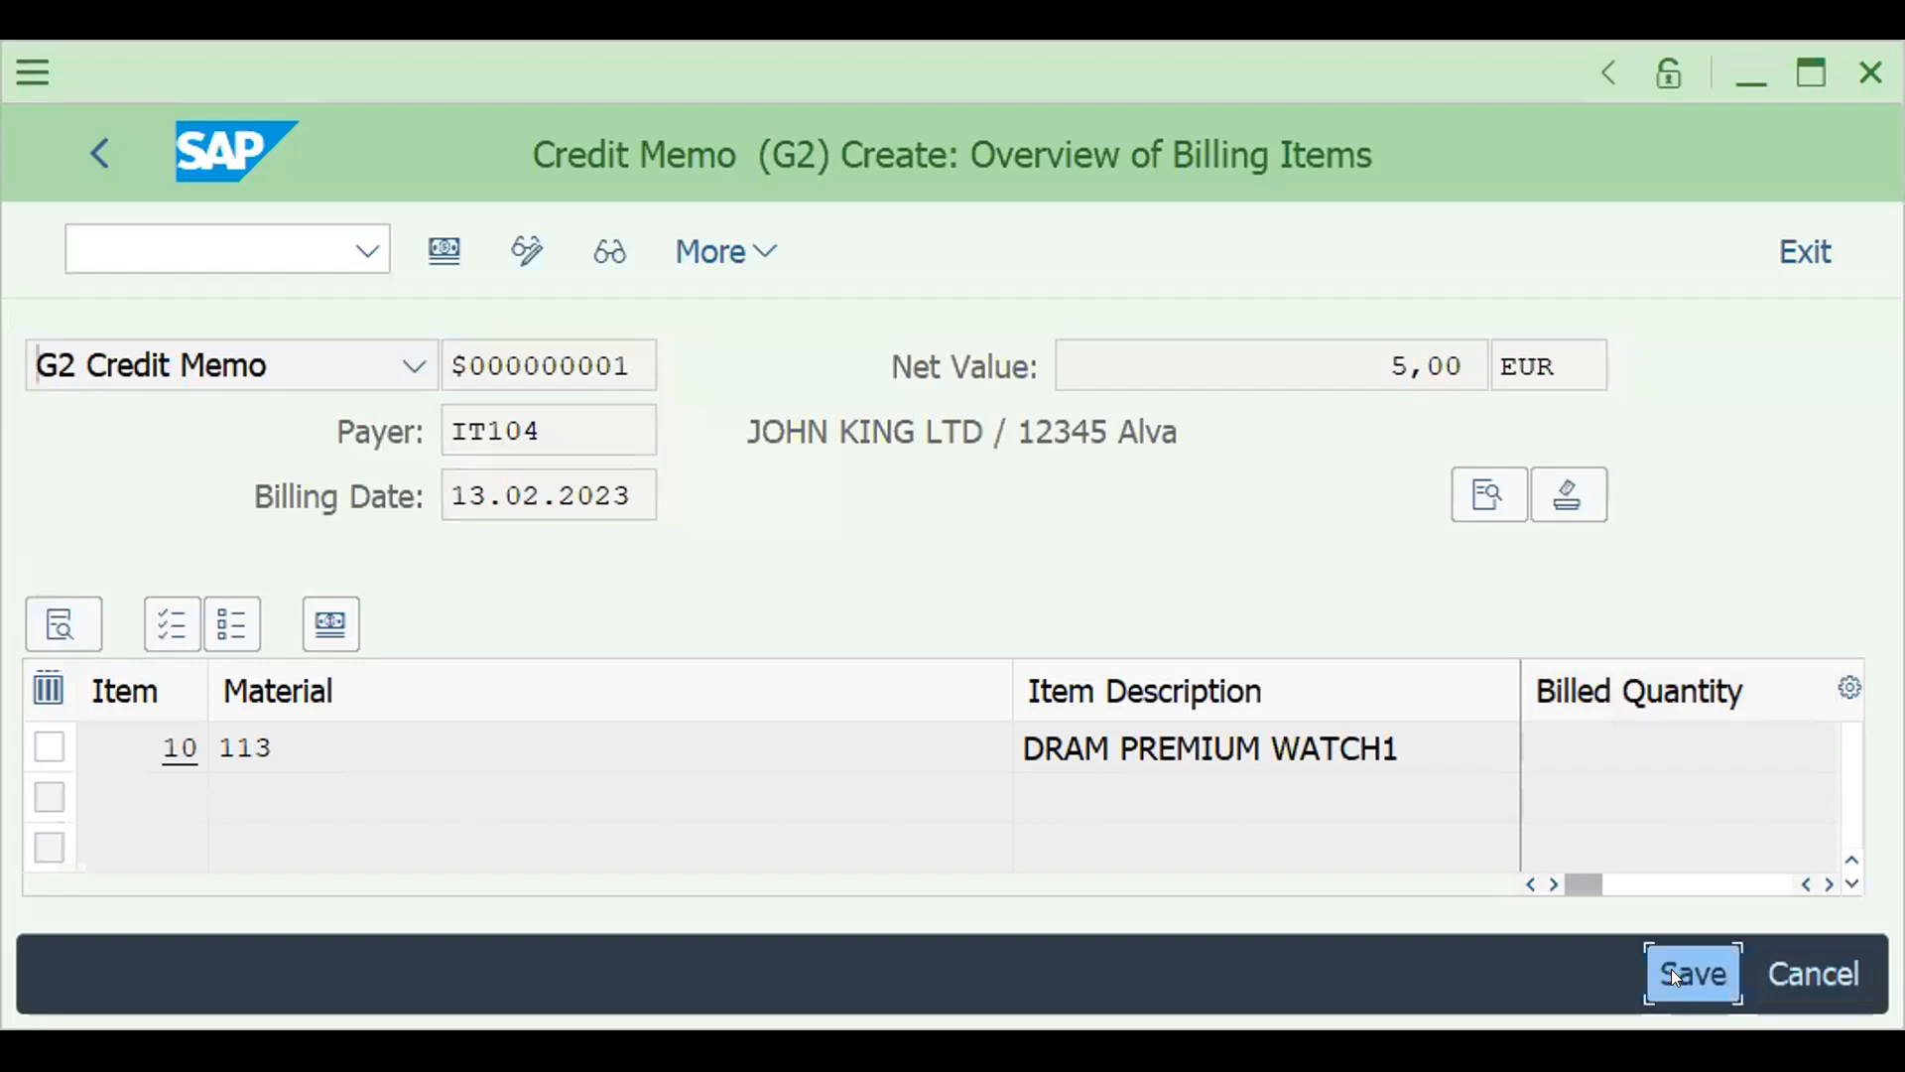
- Open the saved credit memo in billing document display, check its accounting document and return to the initial screen
click(1799, 70)
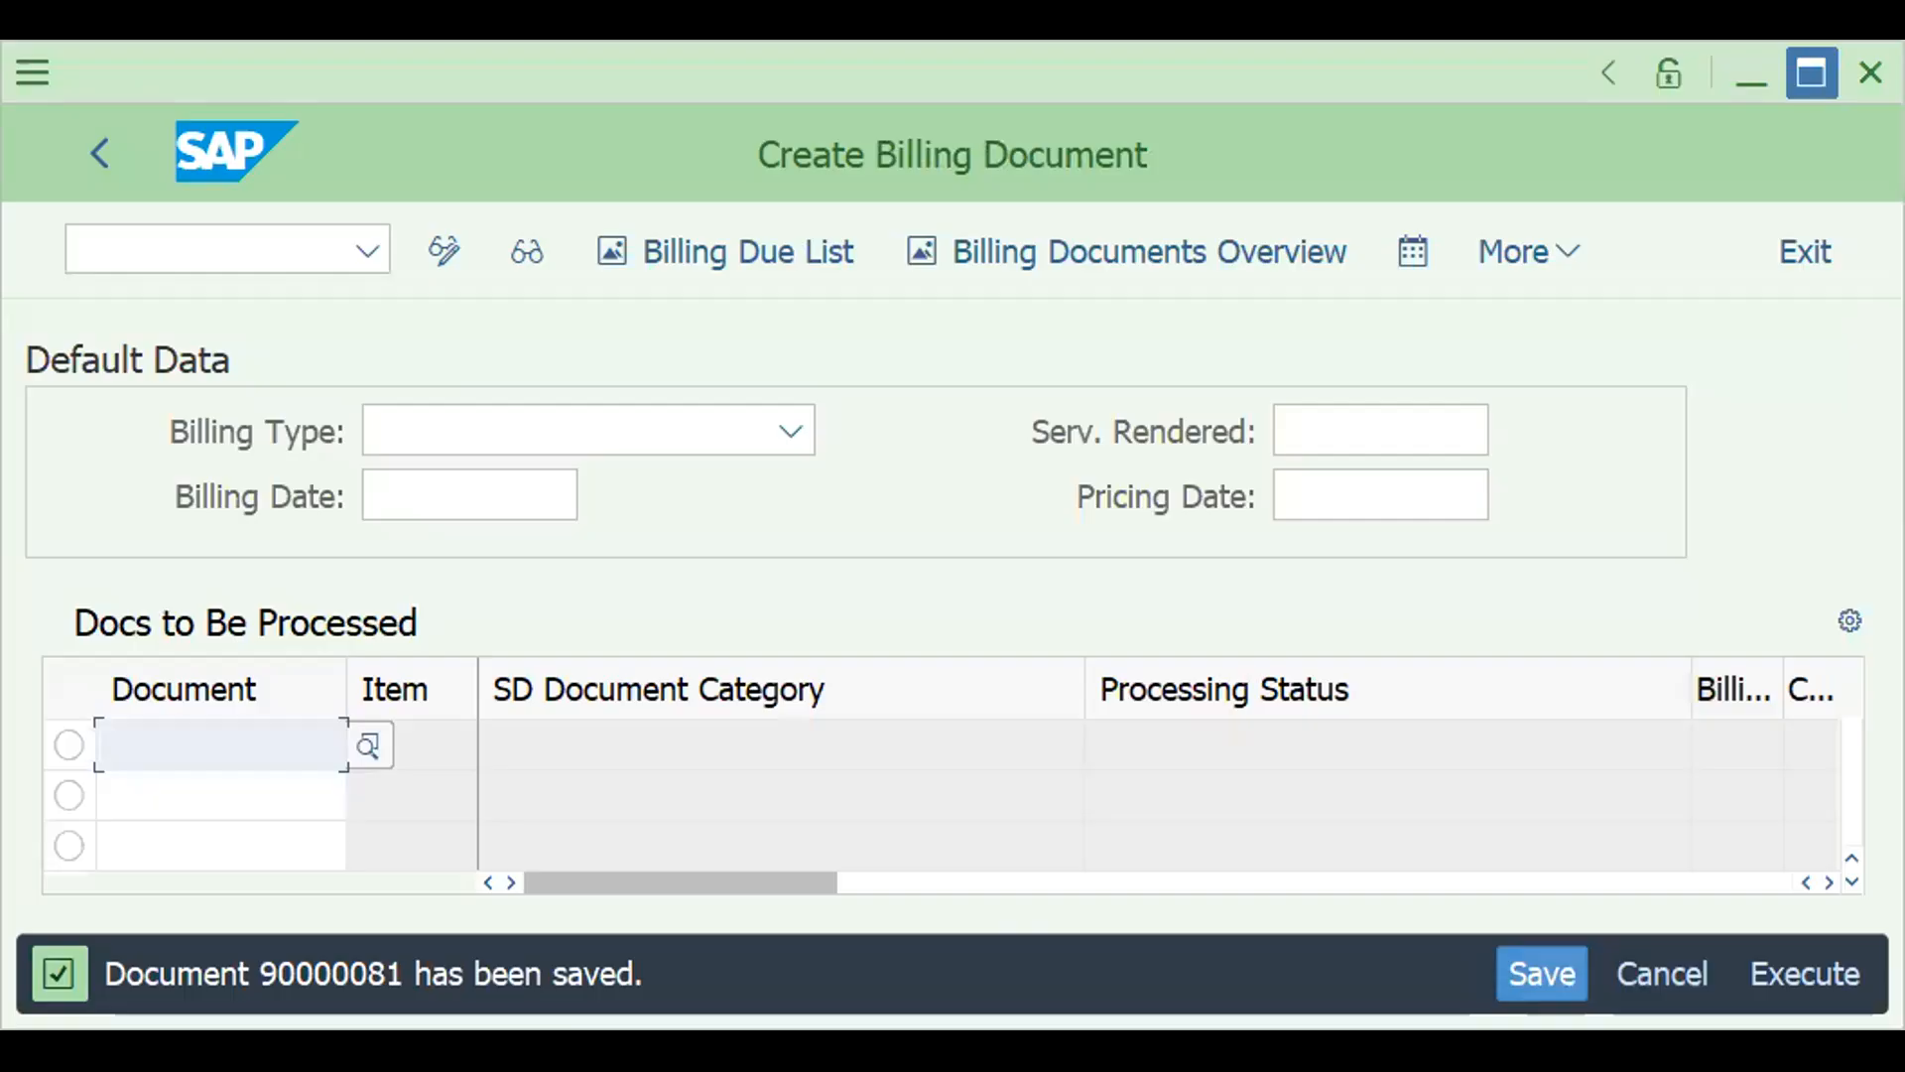
text(/NVF0)
key(Return)
key(Return)
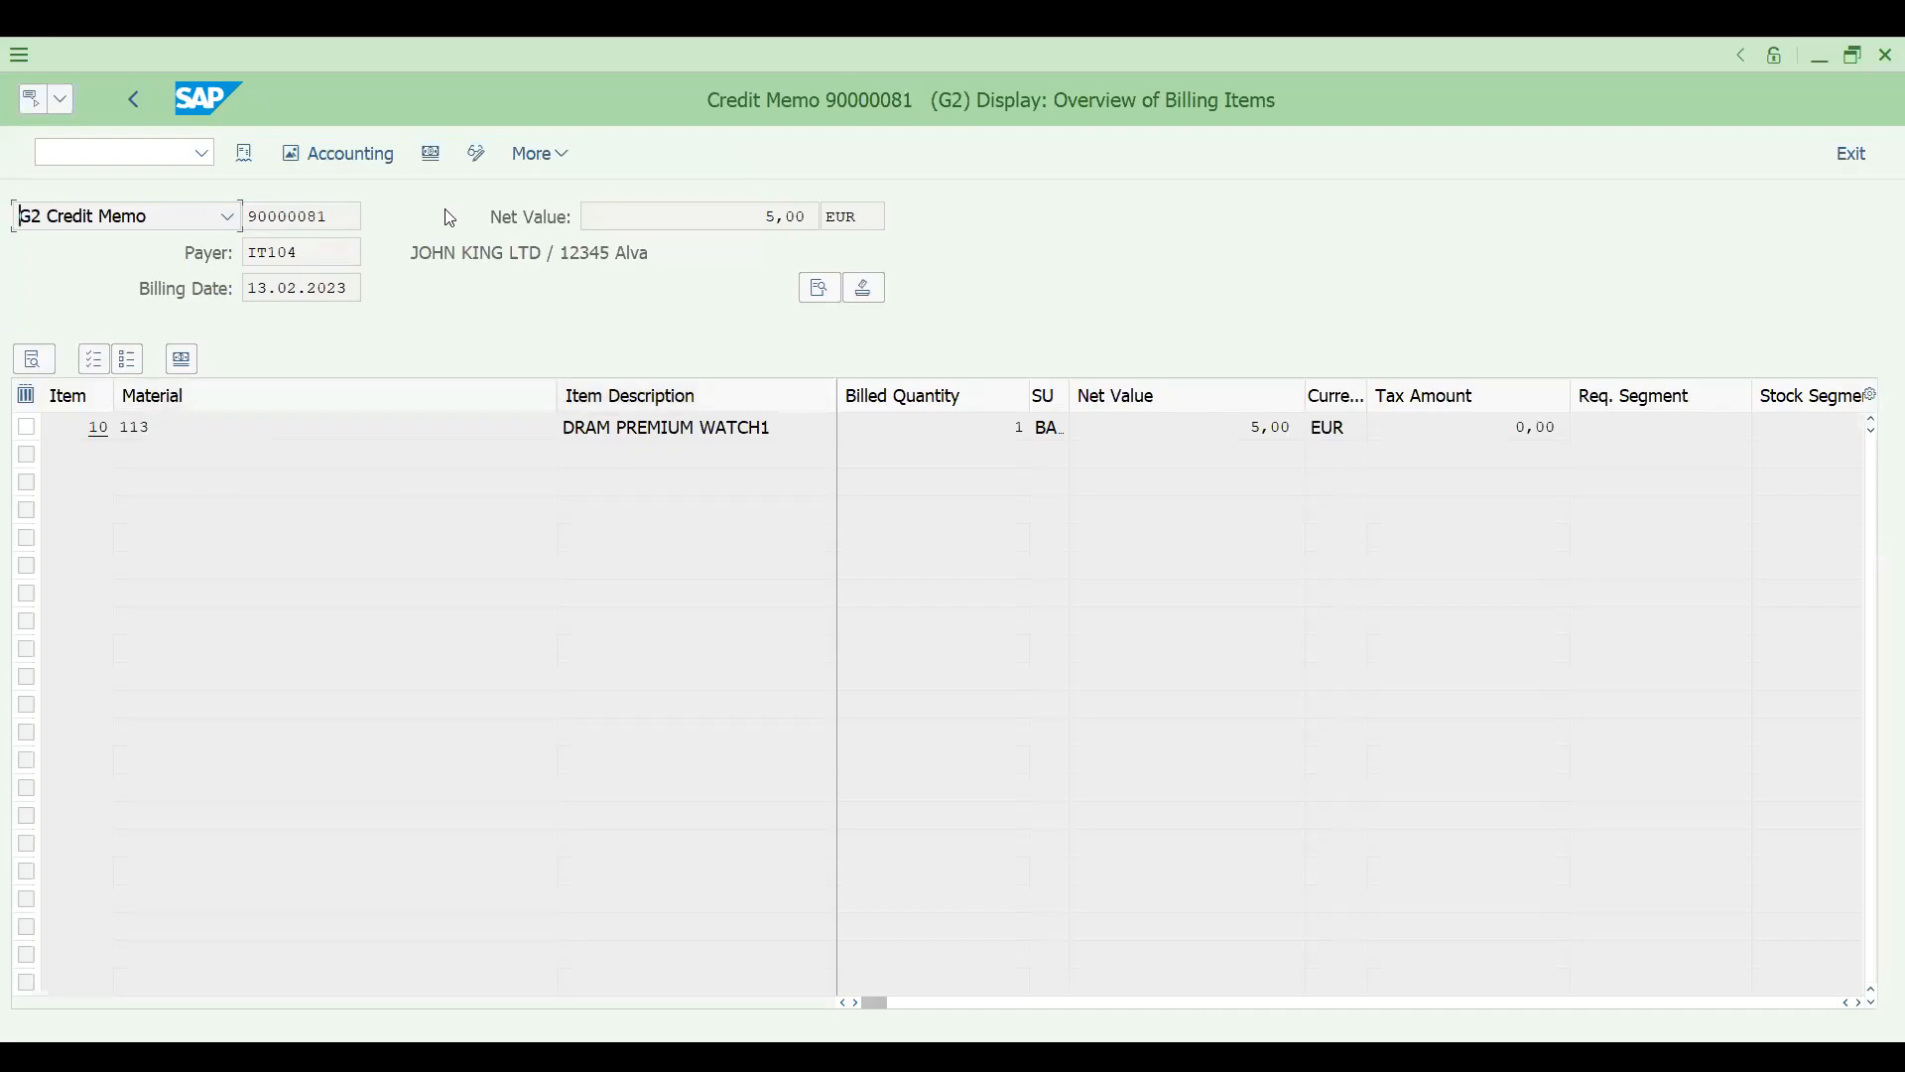
click(337, 154)
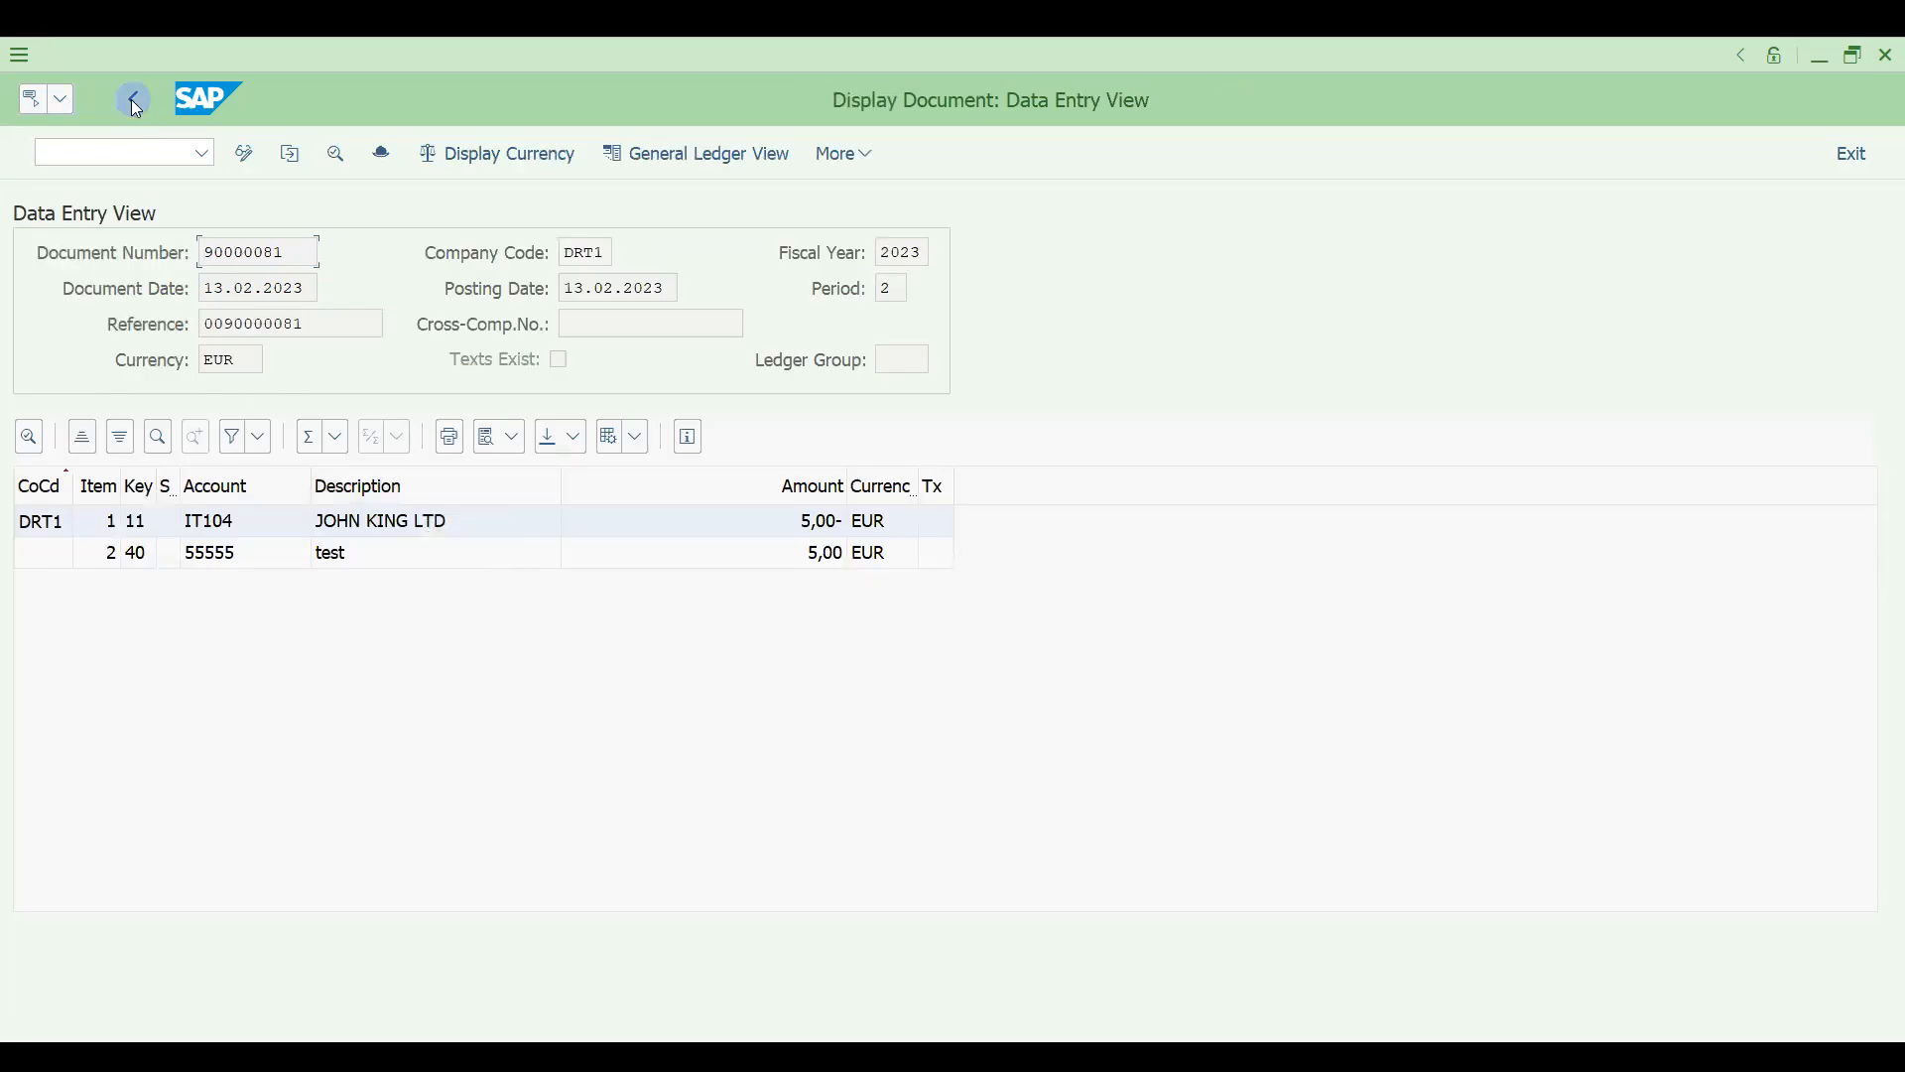
click(134, 100)
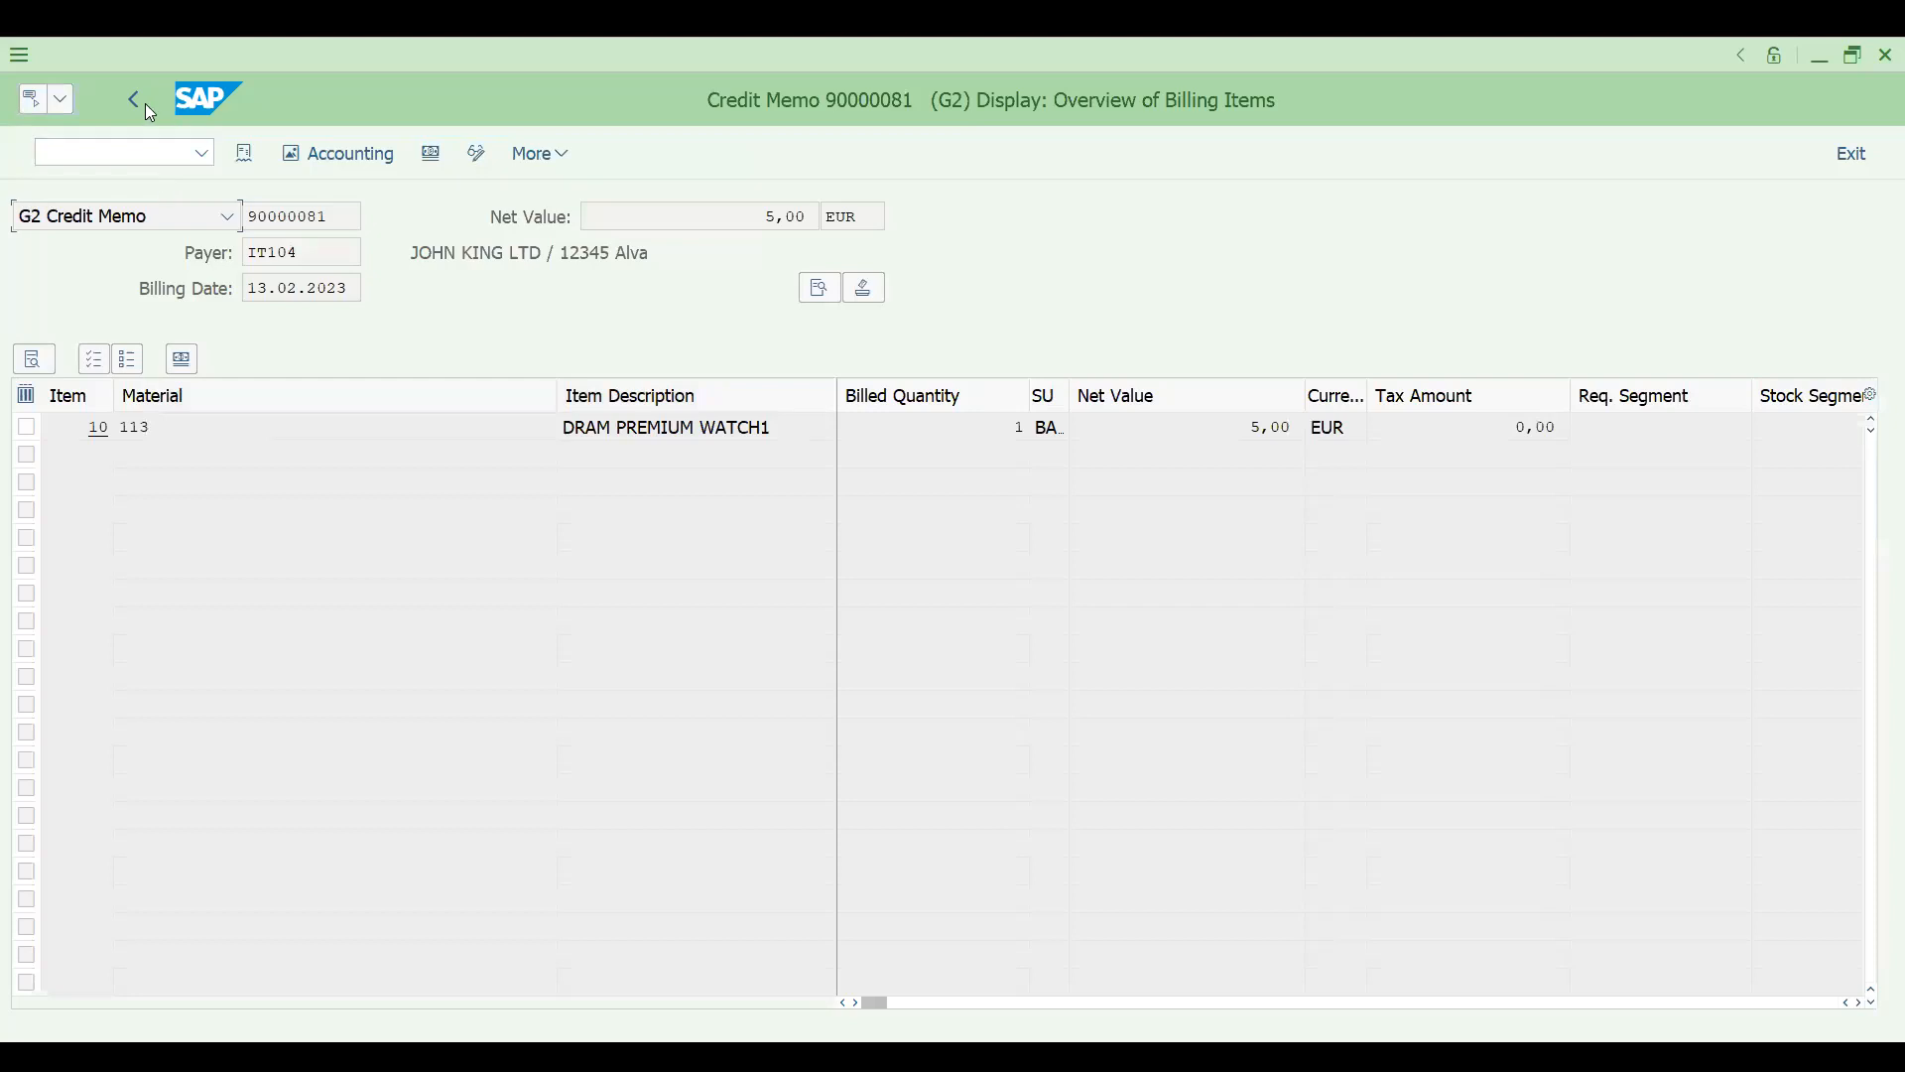
click(137, 101)
- Show the document flow of the credit memo and change its view to item level
click(123, 159)
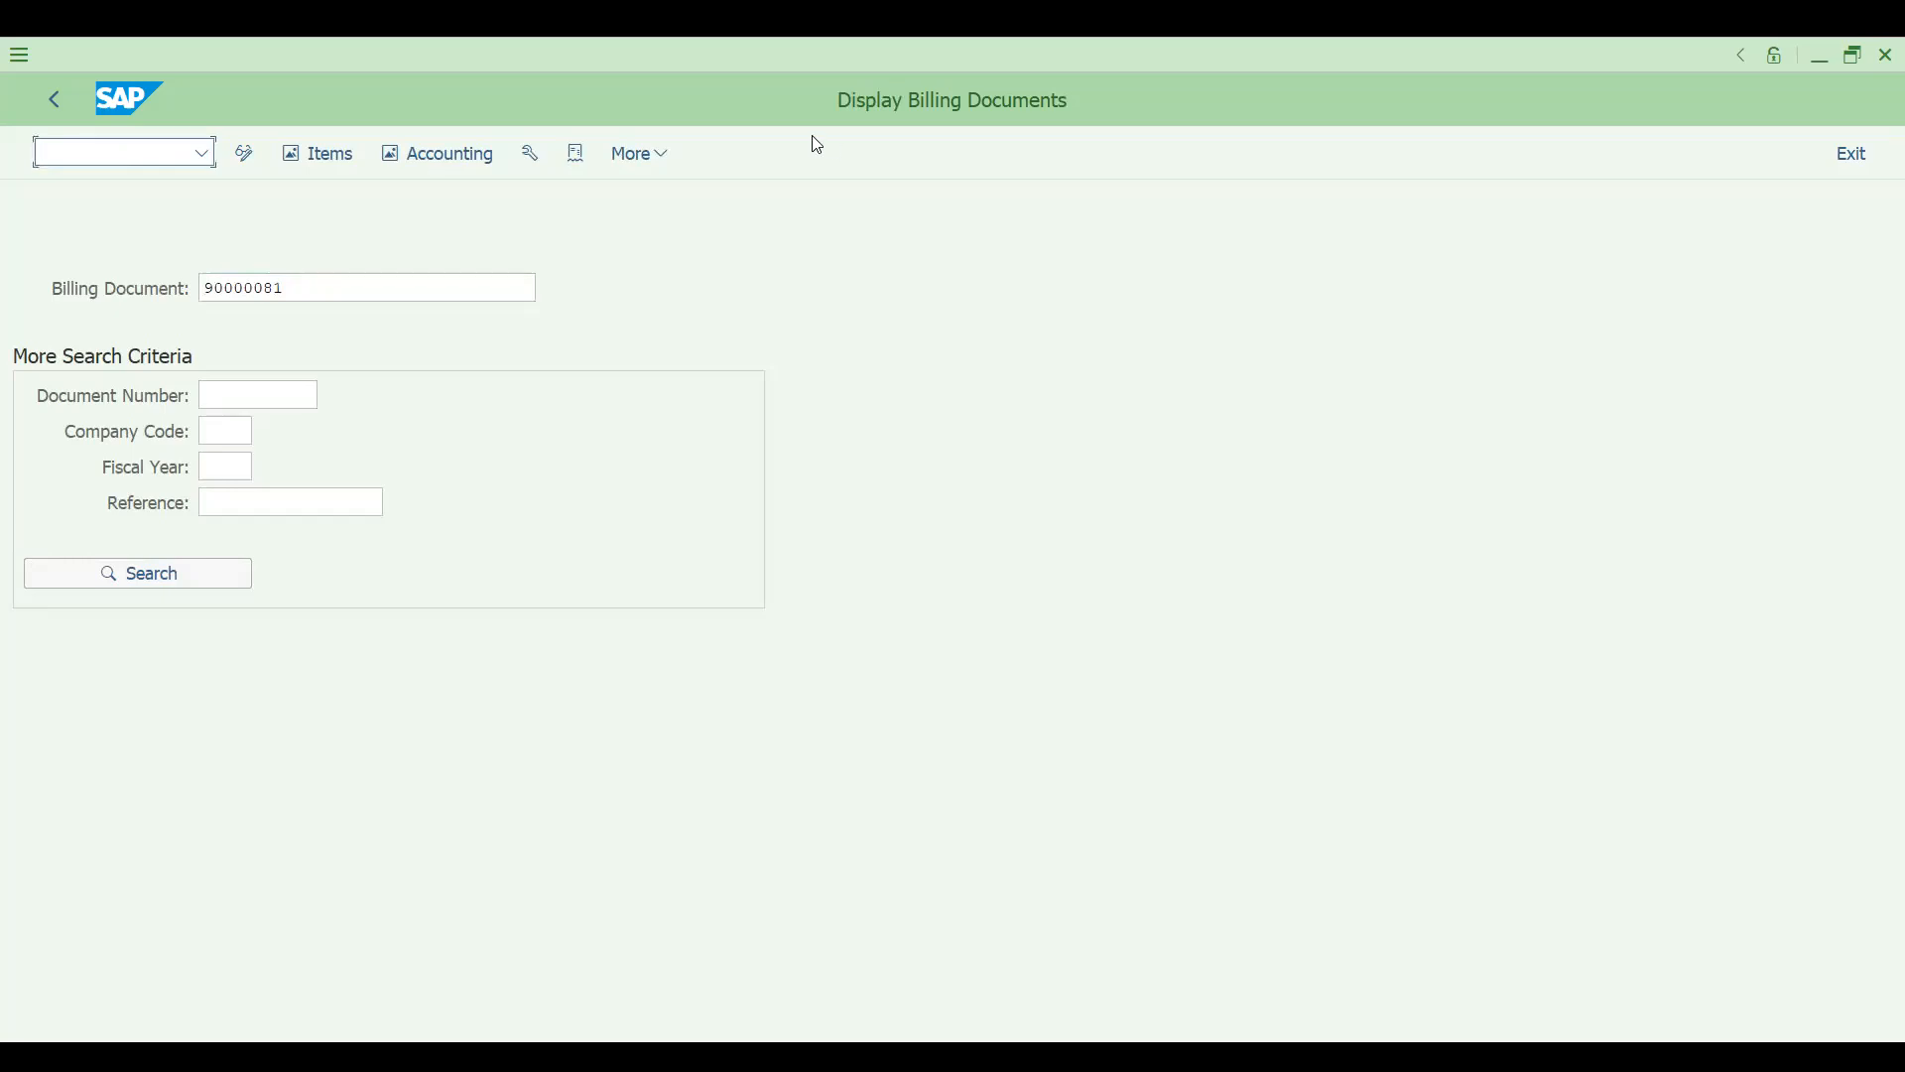
key(Tab)
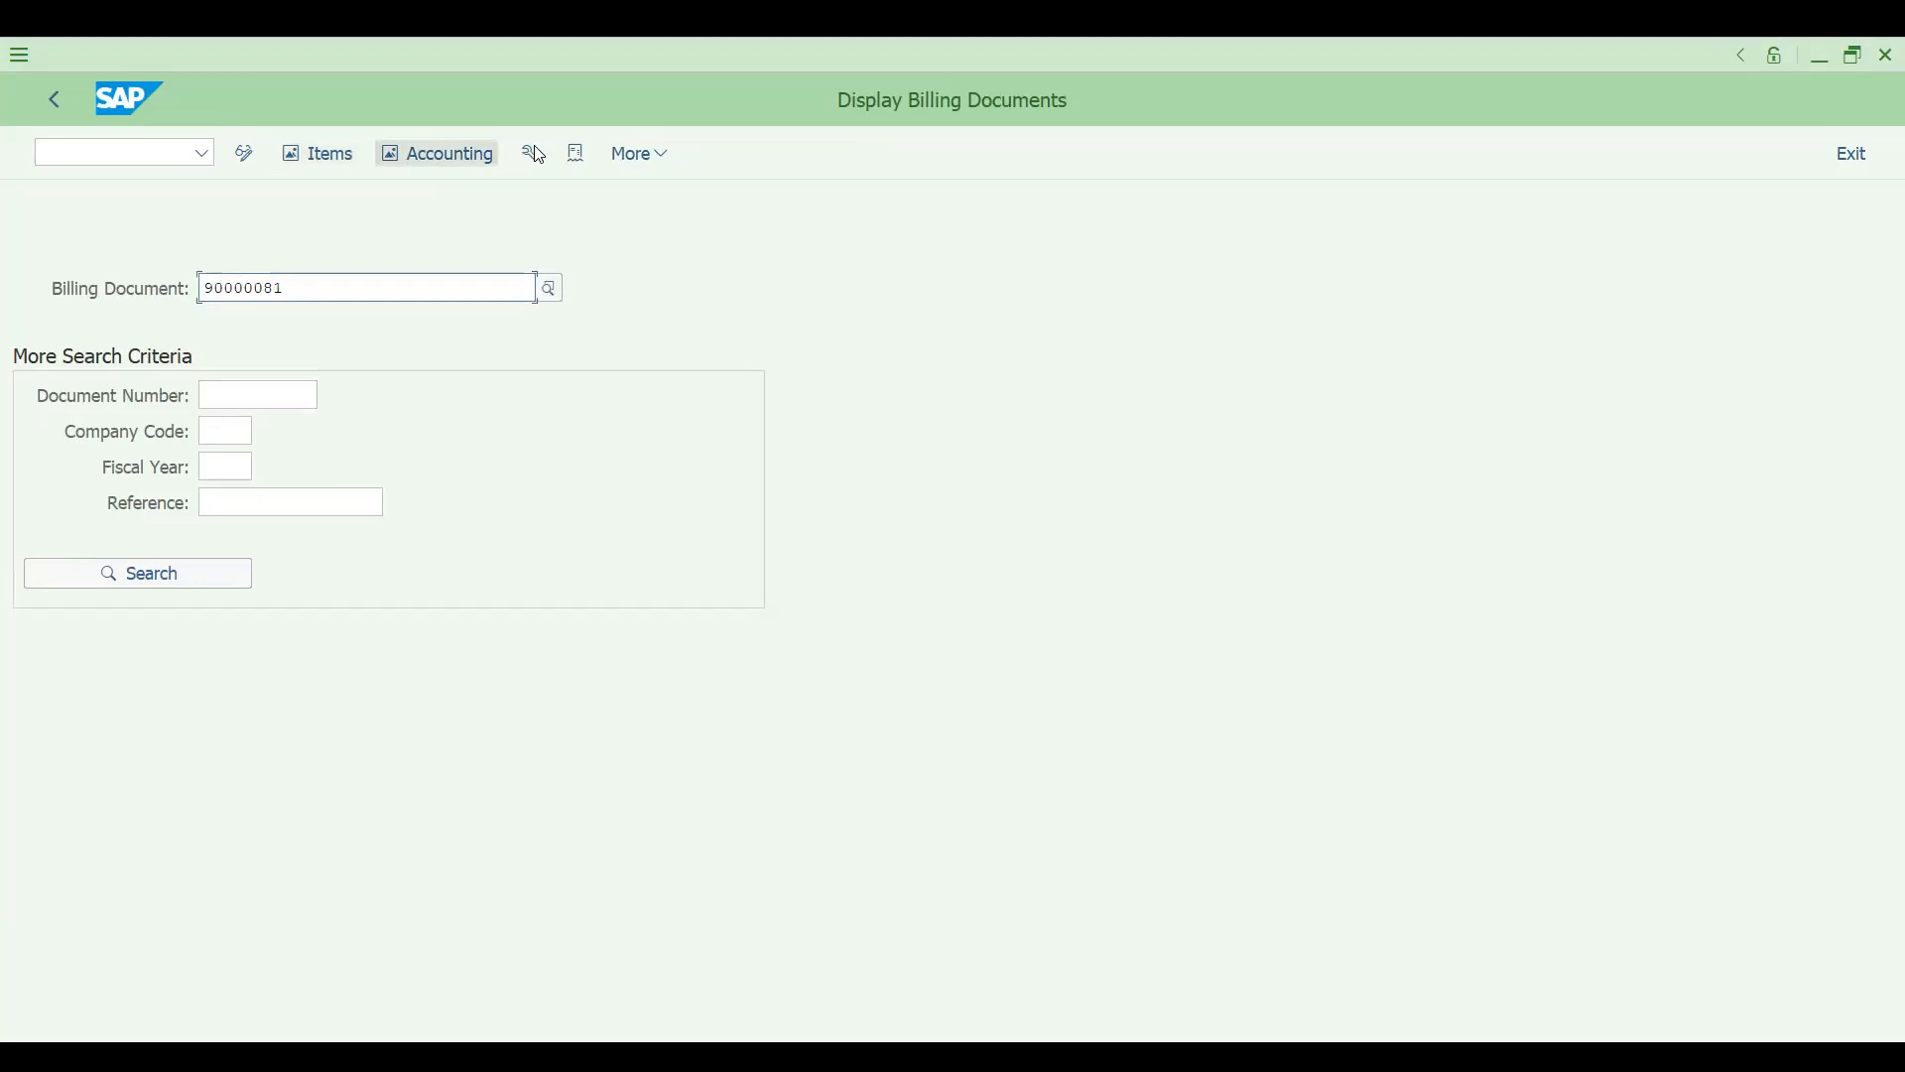
click(578, 155)
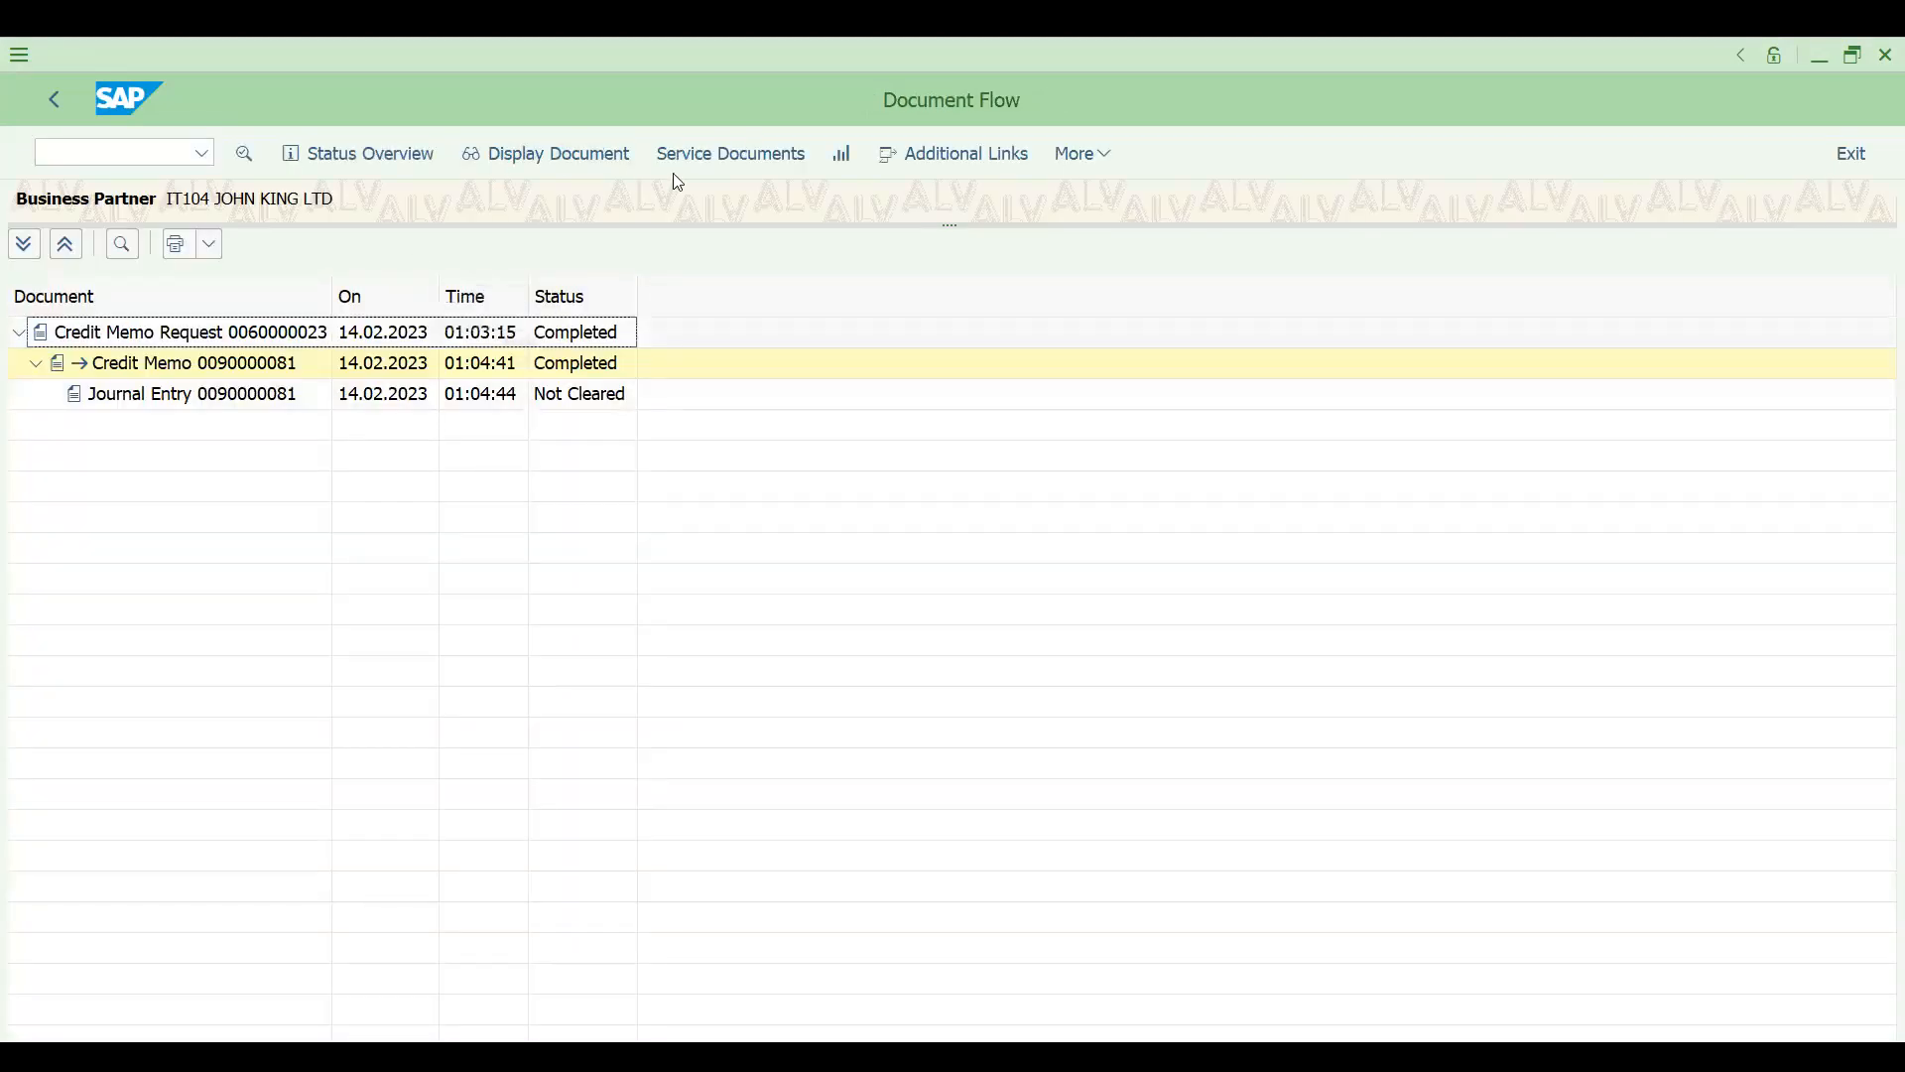
click(1081, 156)
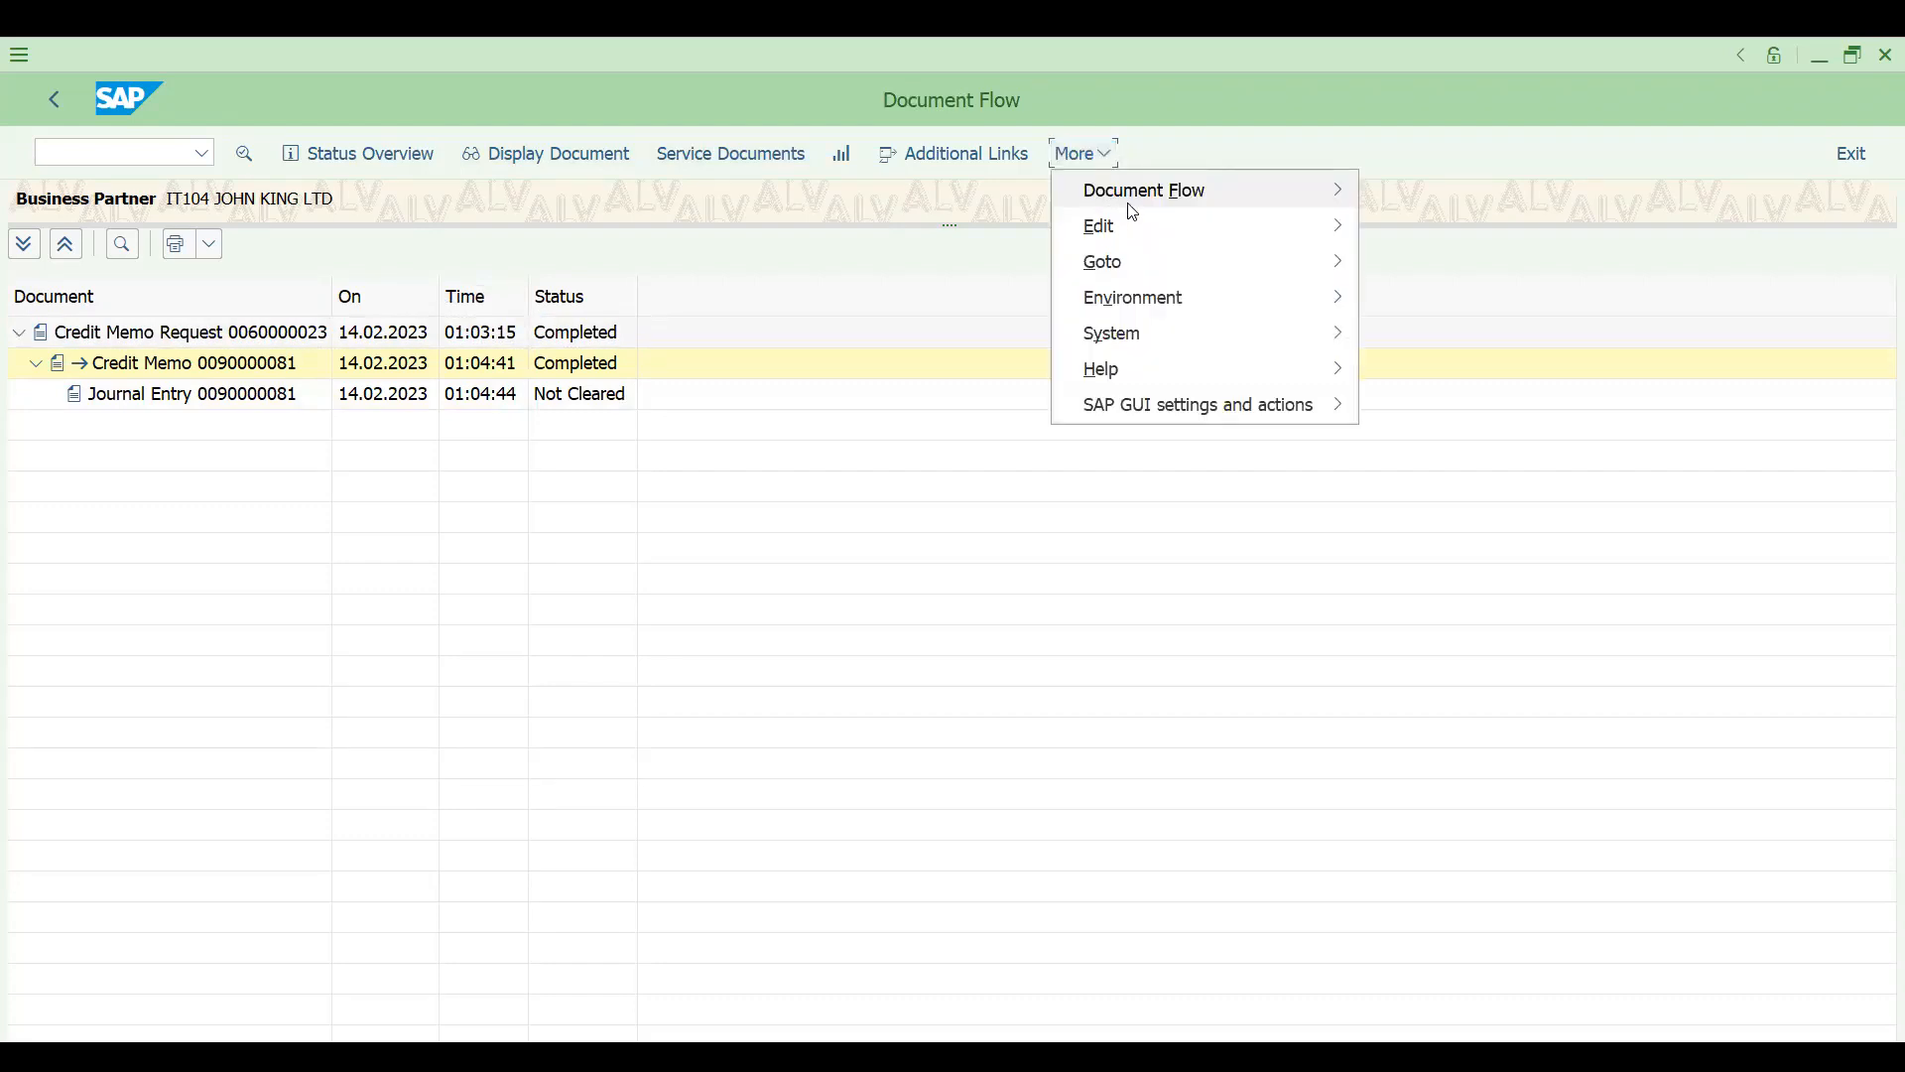
mouse_move(1151, 191)
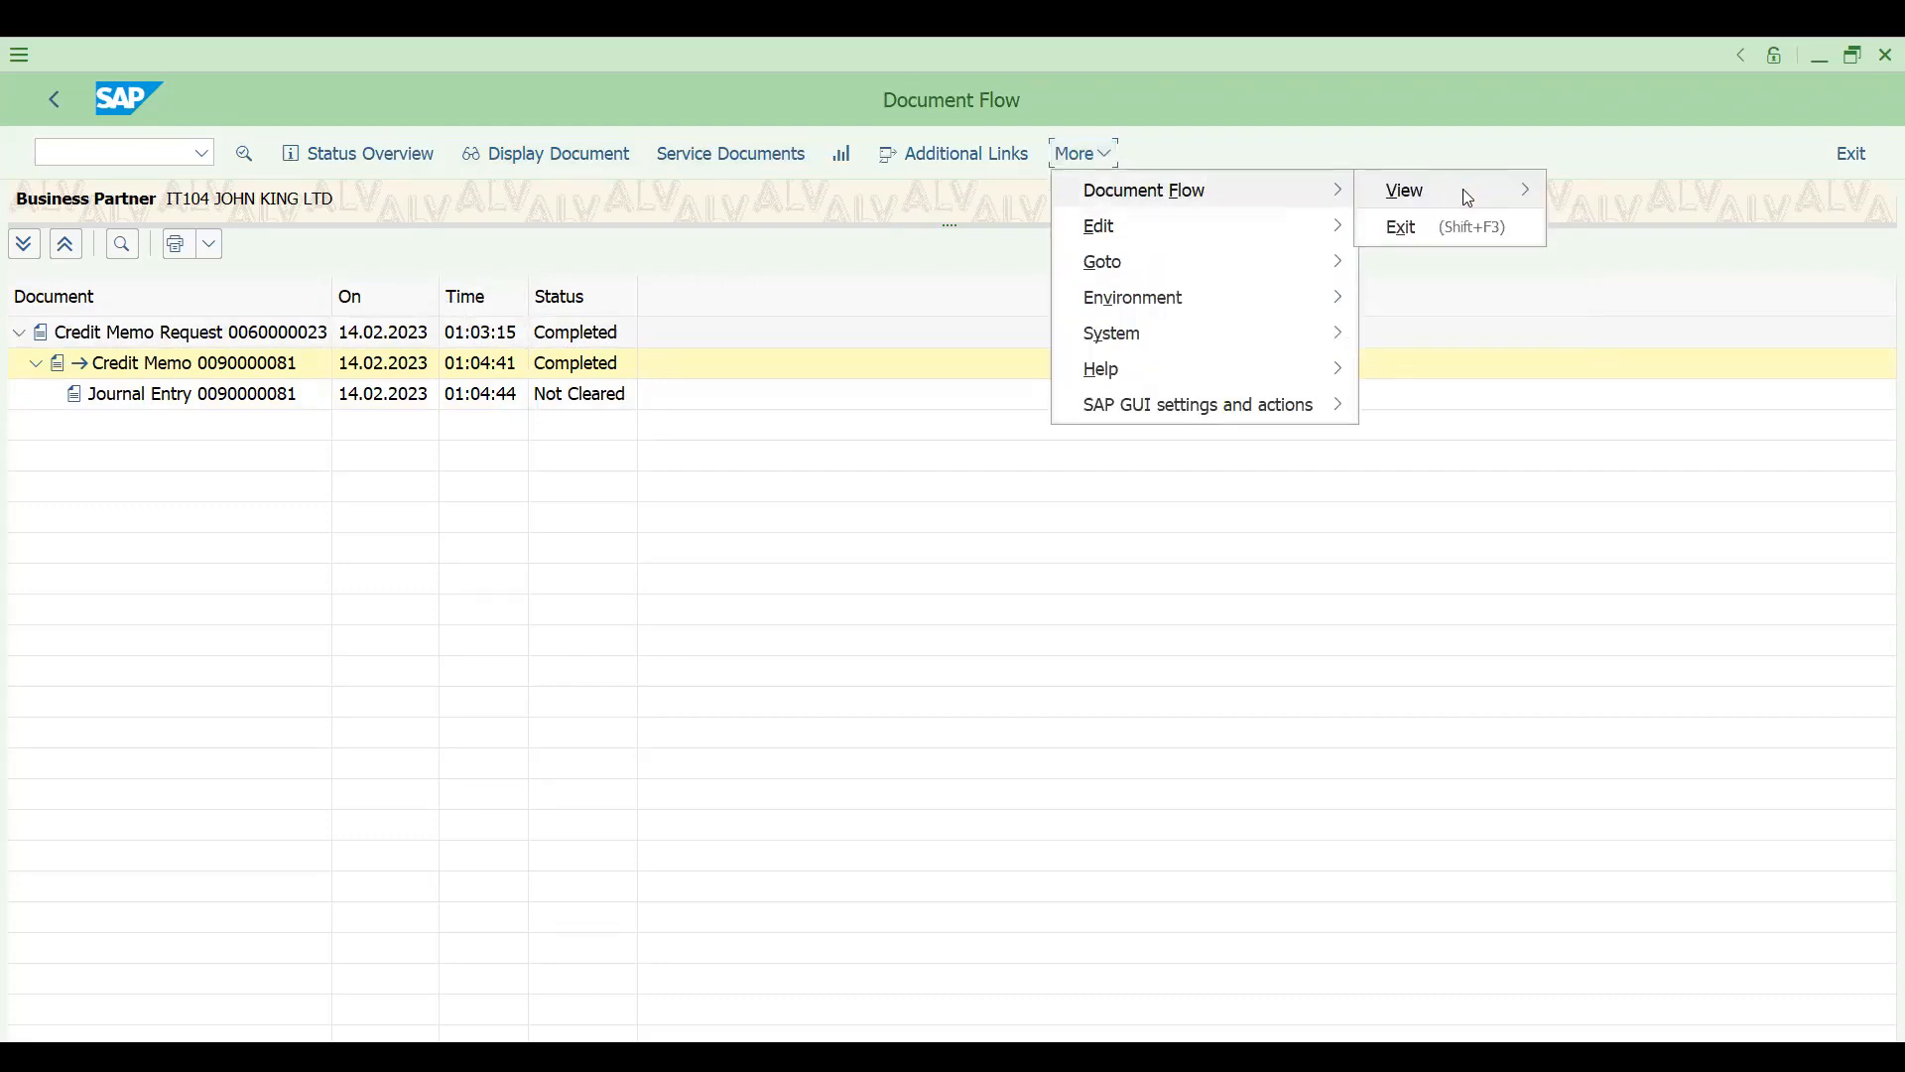
mouse_move(1462, 189)
click(1625, 238)
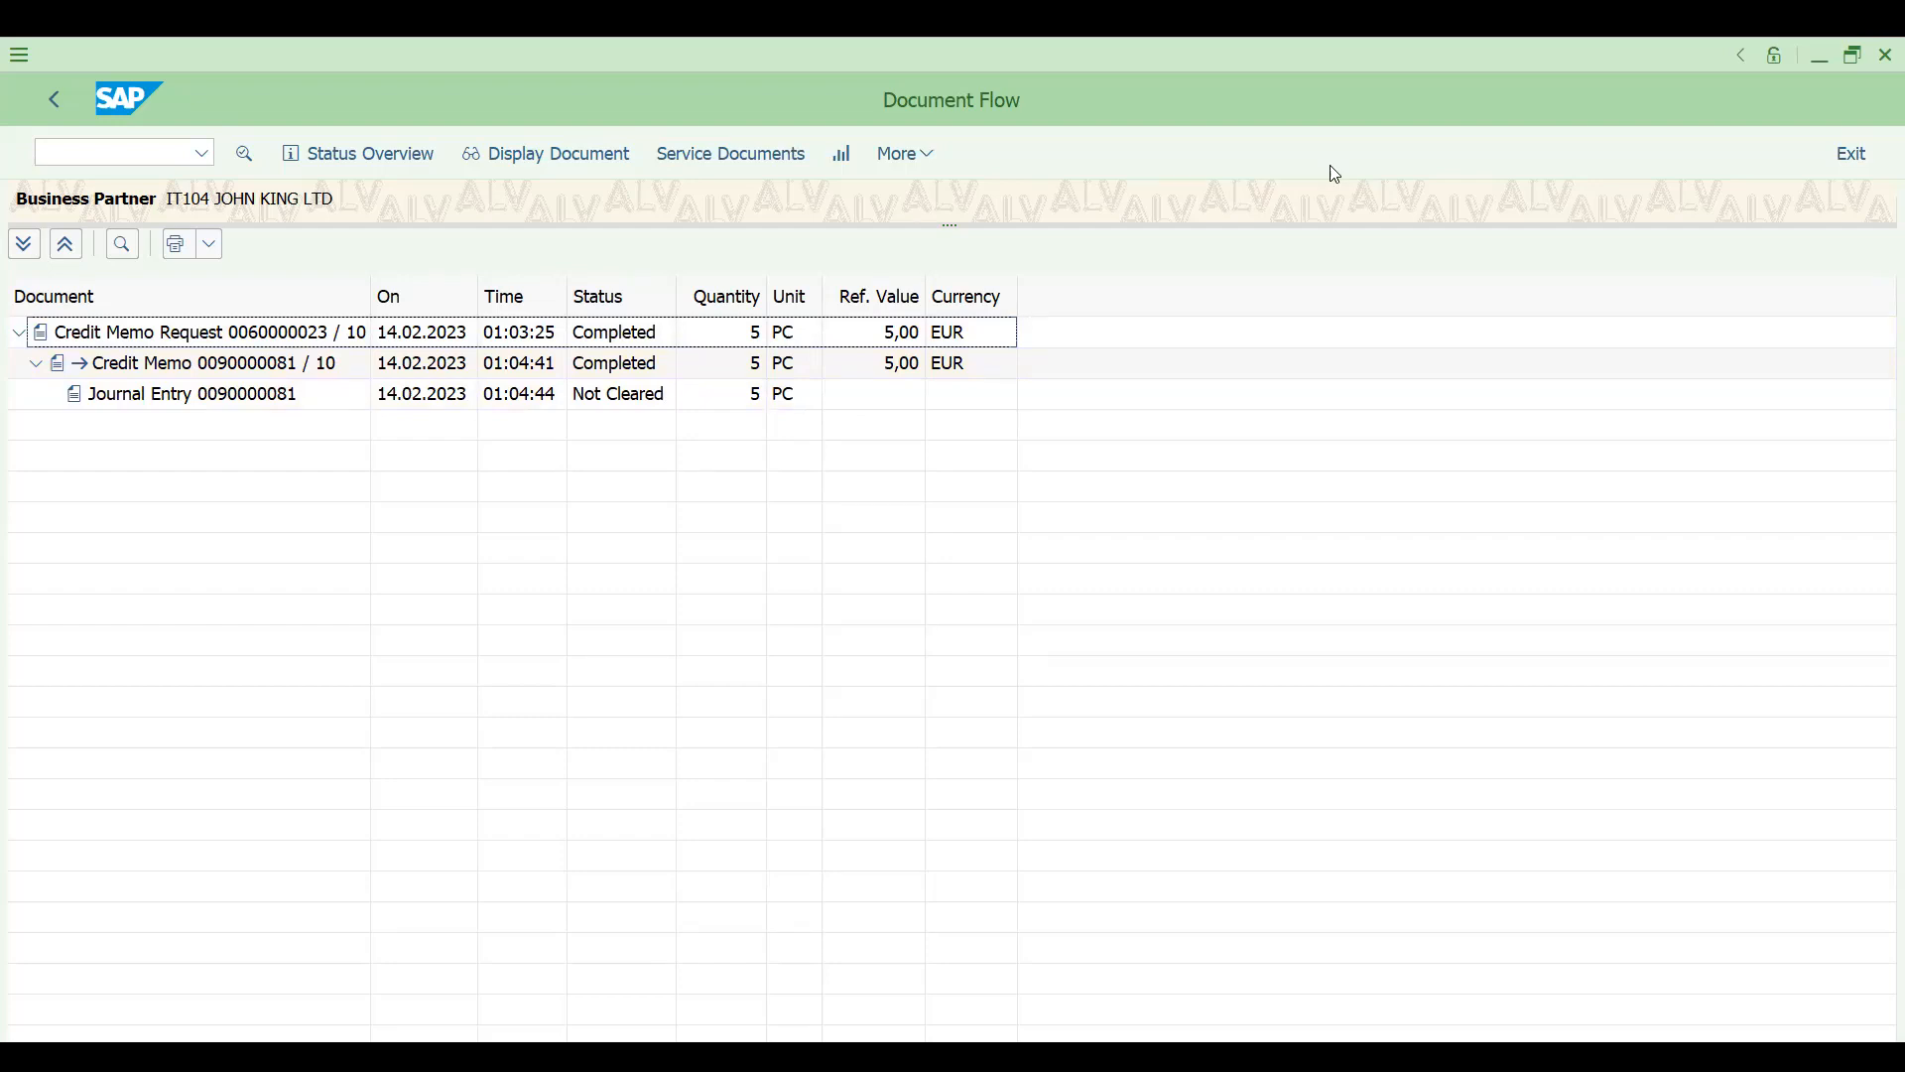
- Switch to the Udemy instructor profile in Chrome and look through the profile and the list of courses
key(alt+Tab)
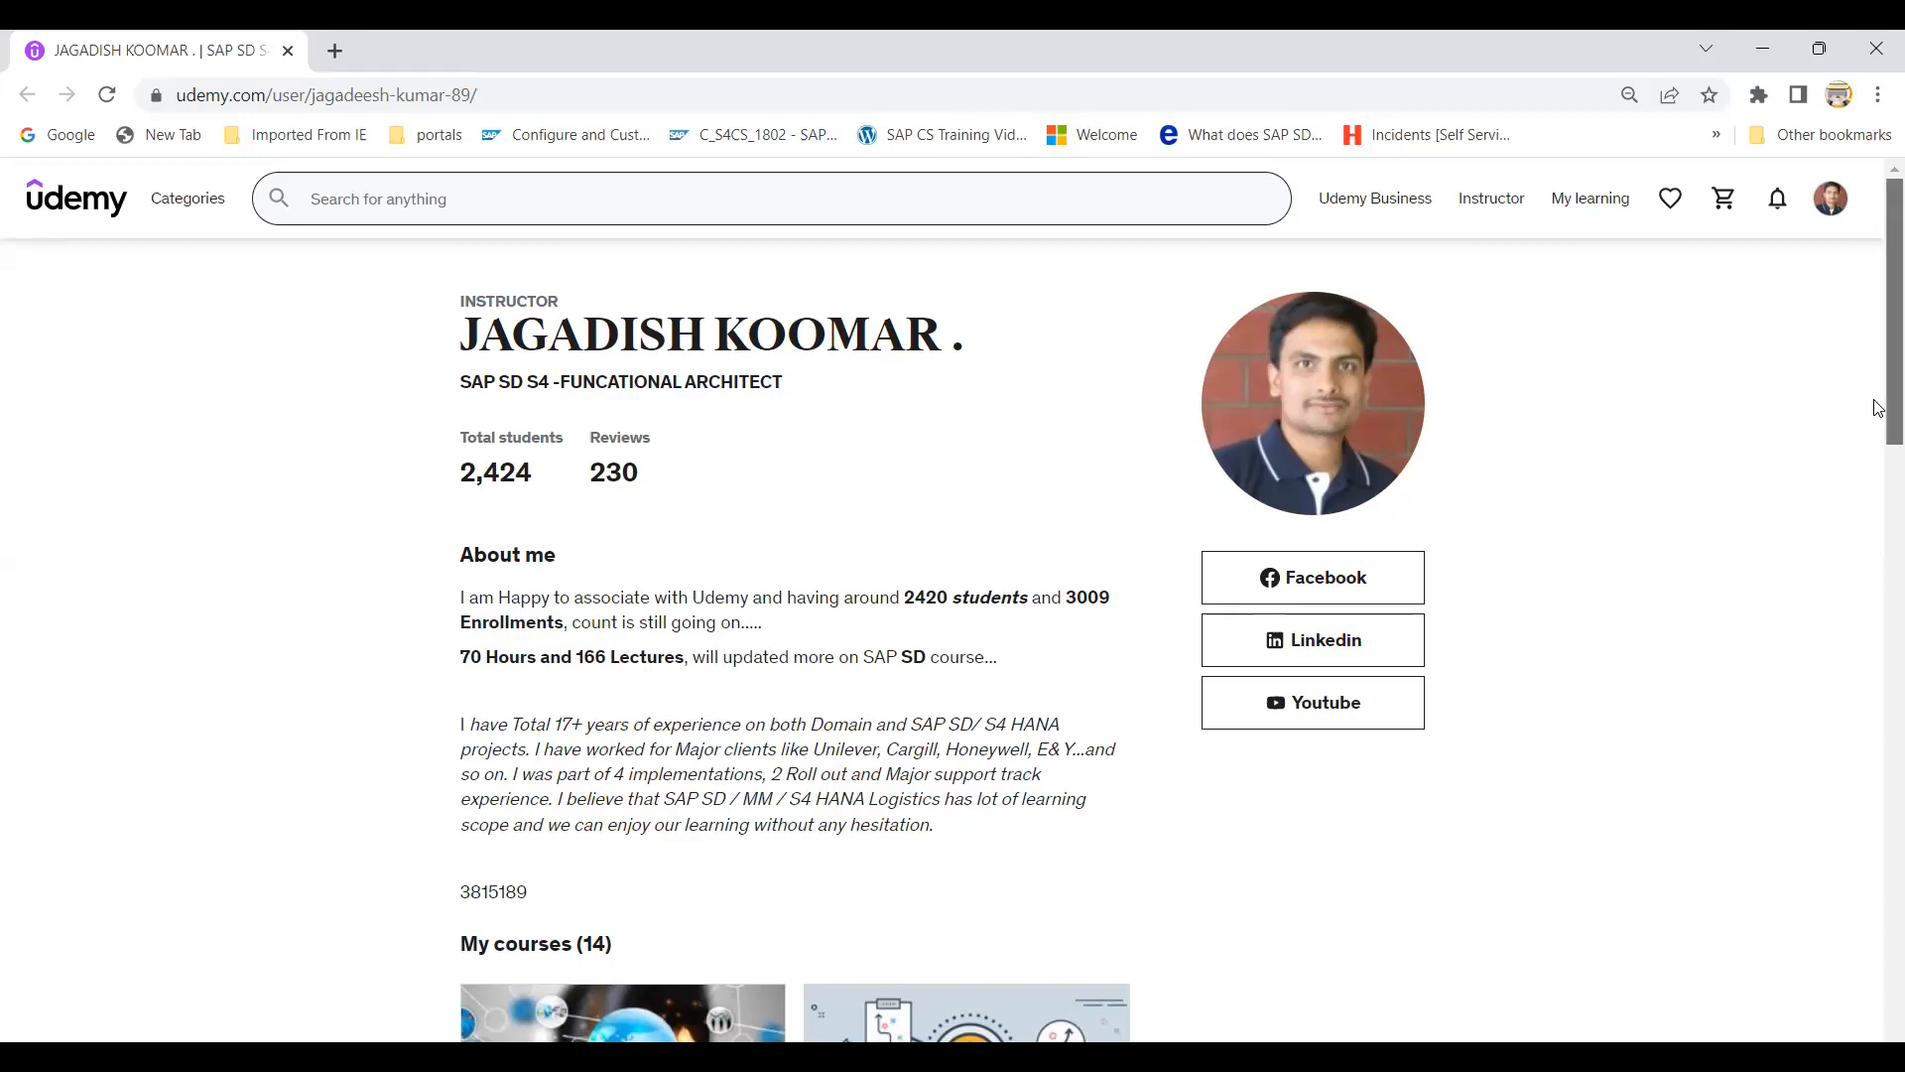
scroll(1878, 408, down, 1)
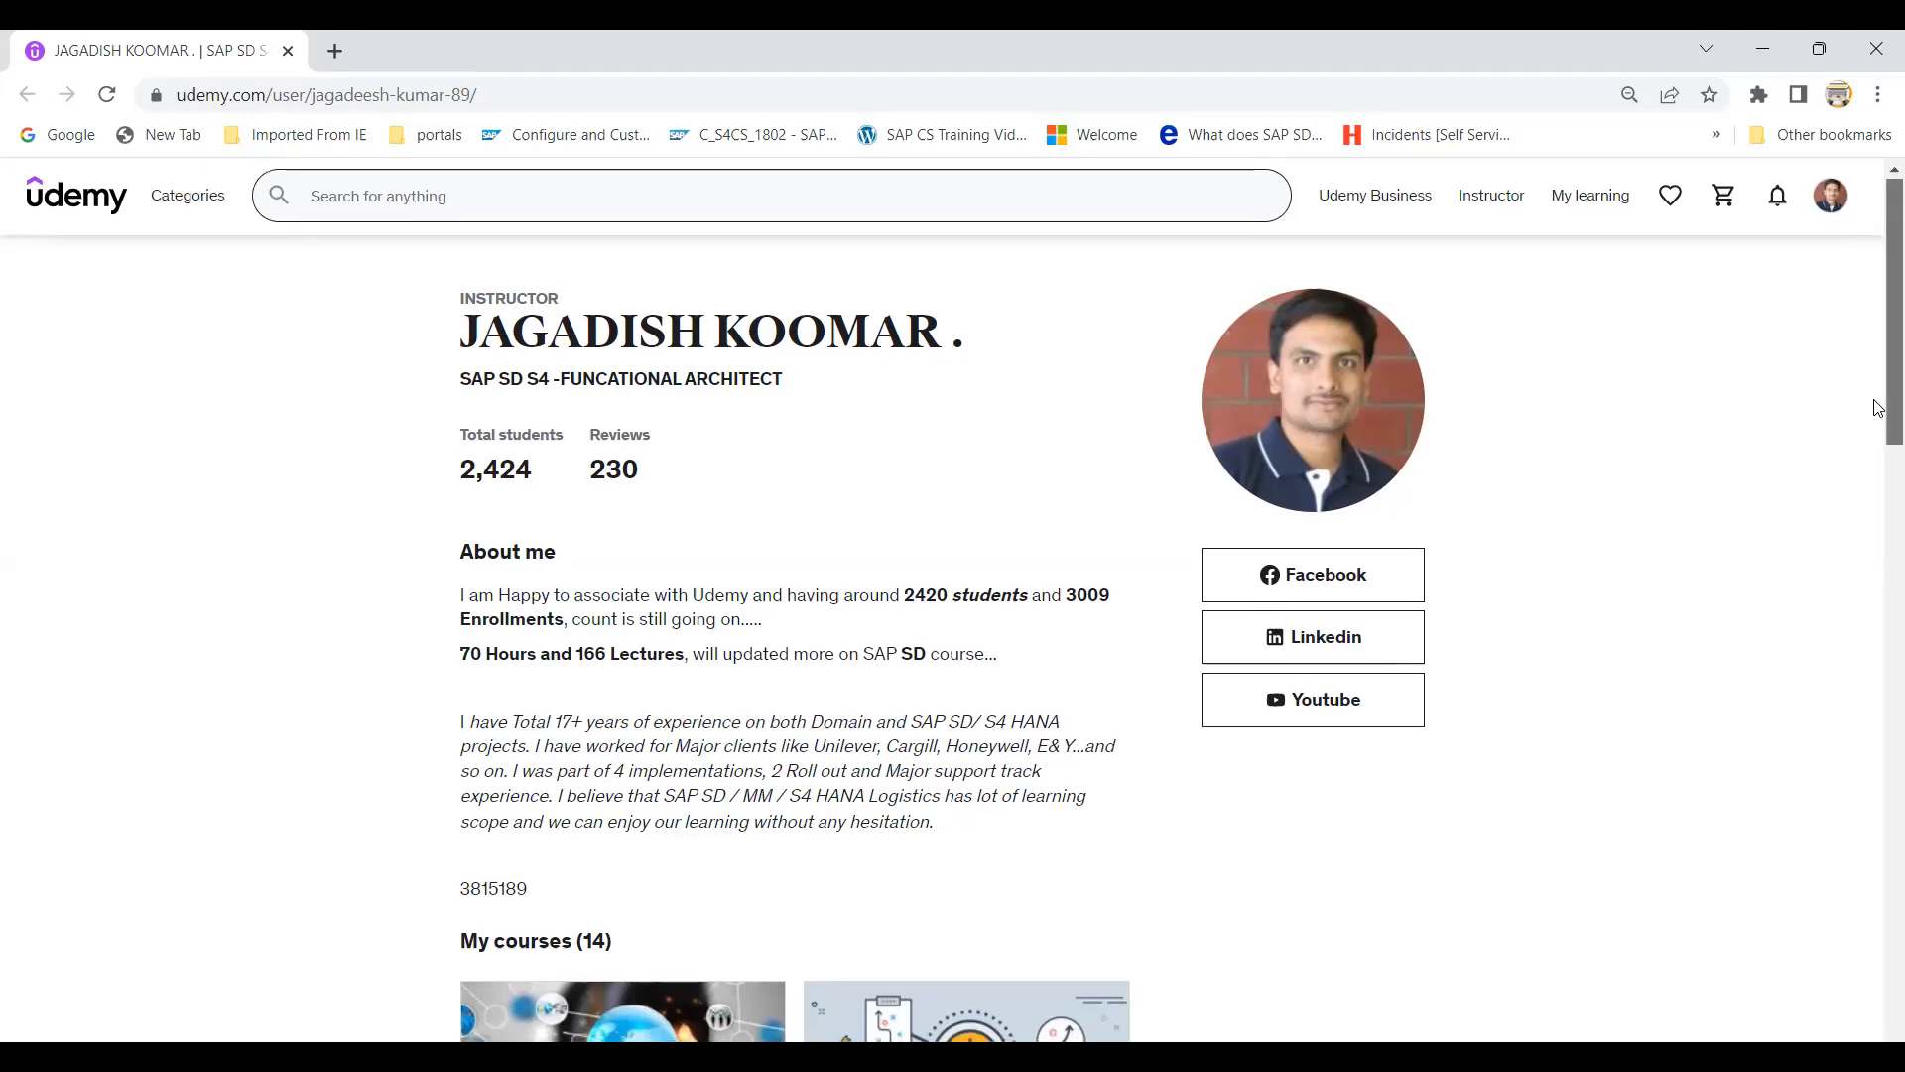
drag(1879, 408, 1878, 585)
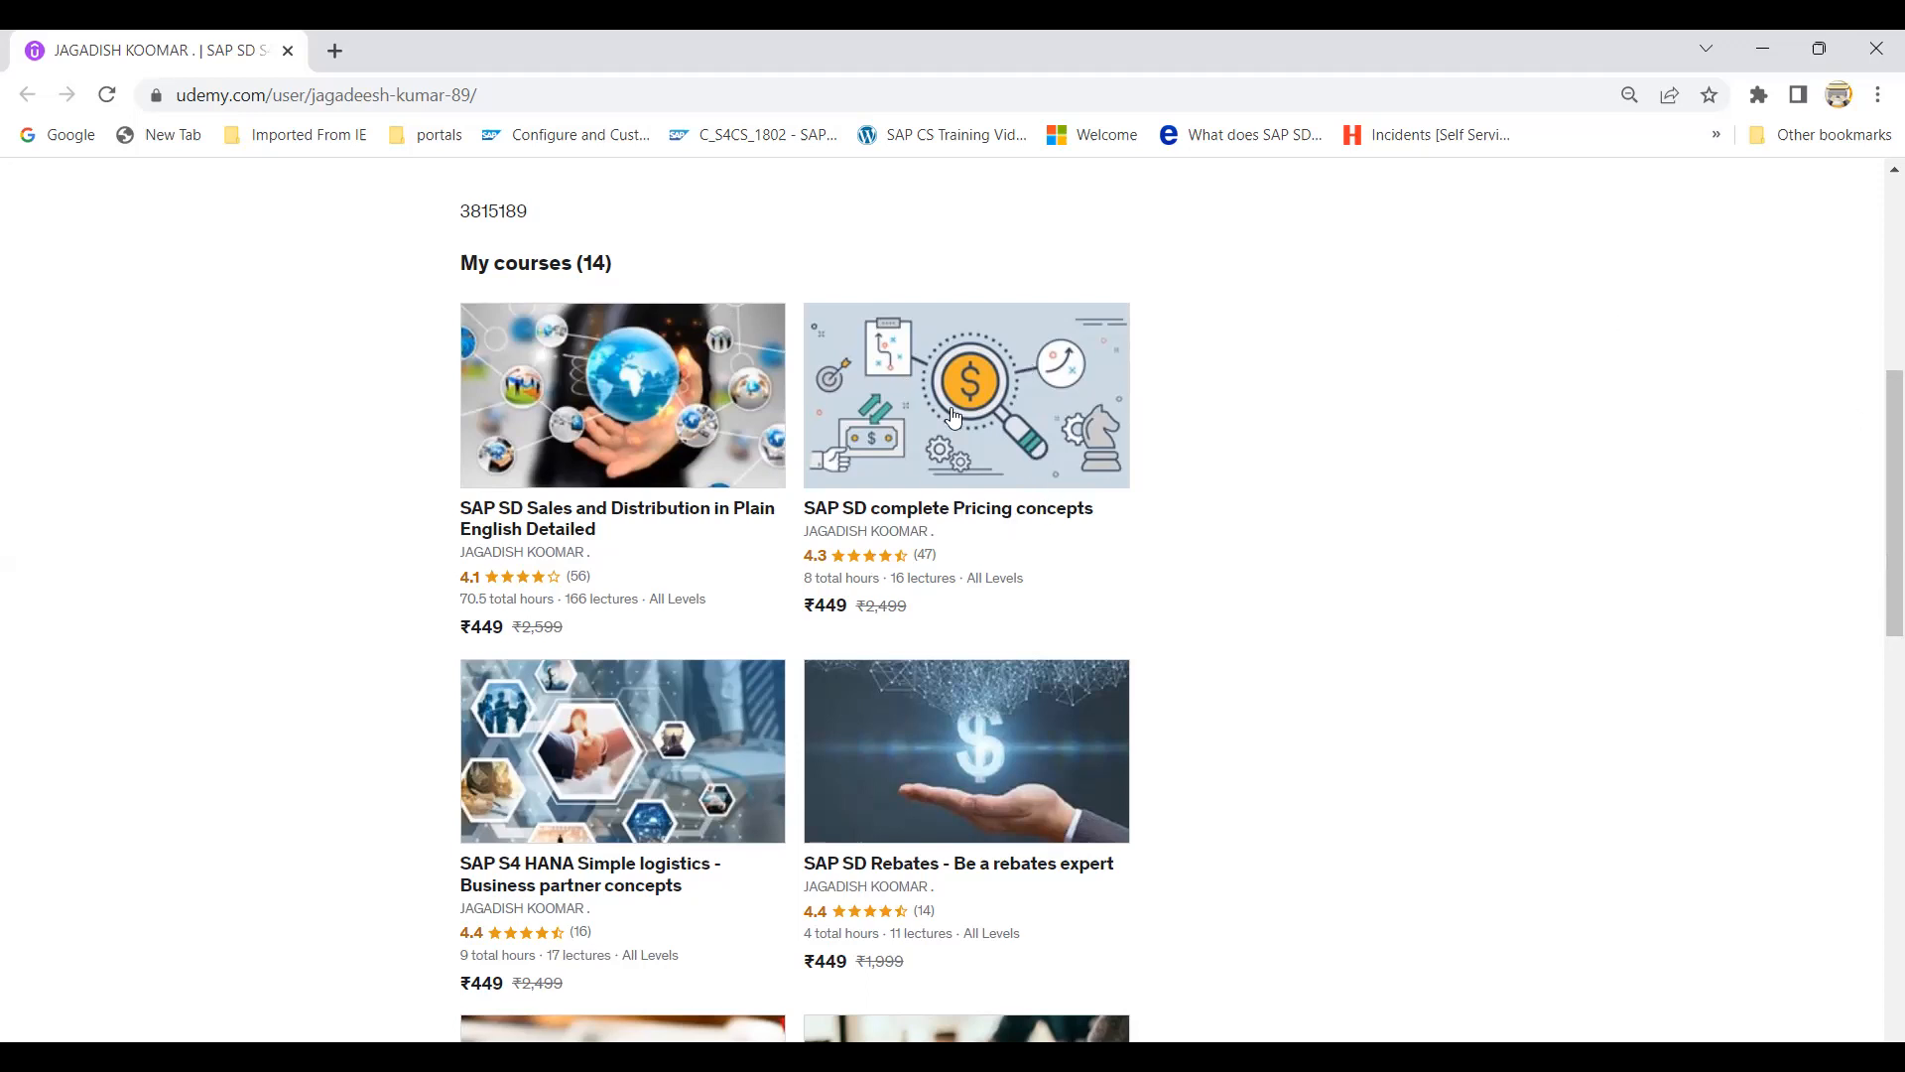
drag(1876, 442, 1876, 556)
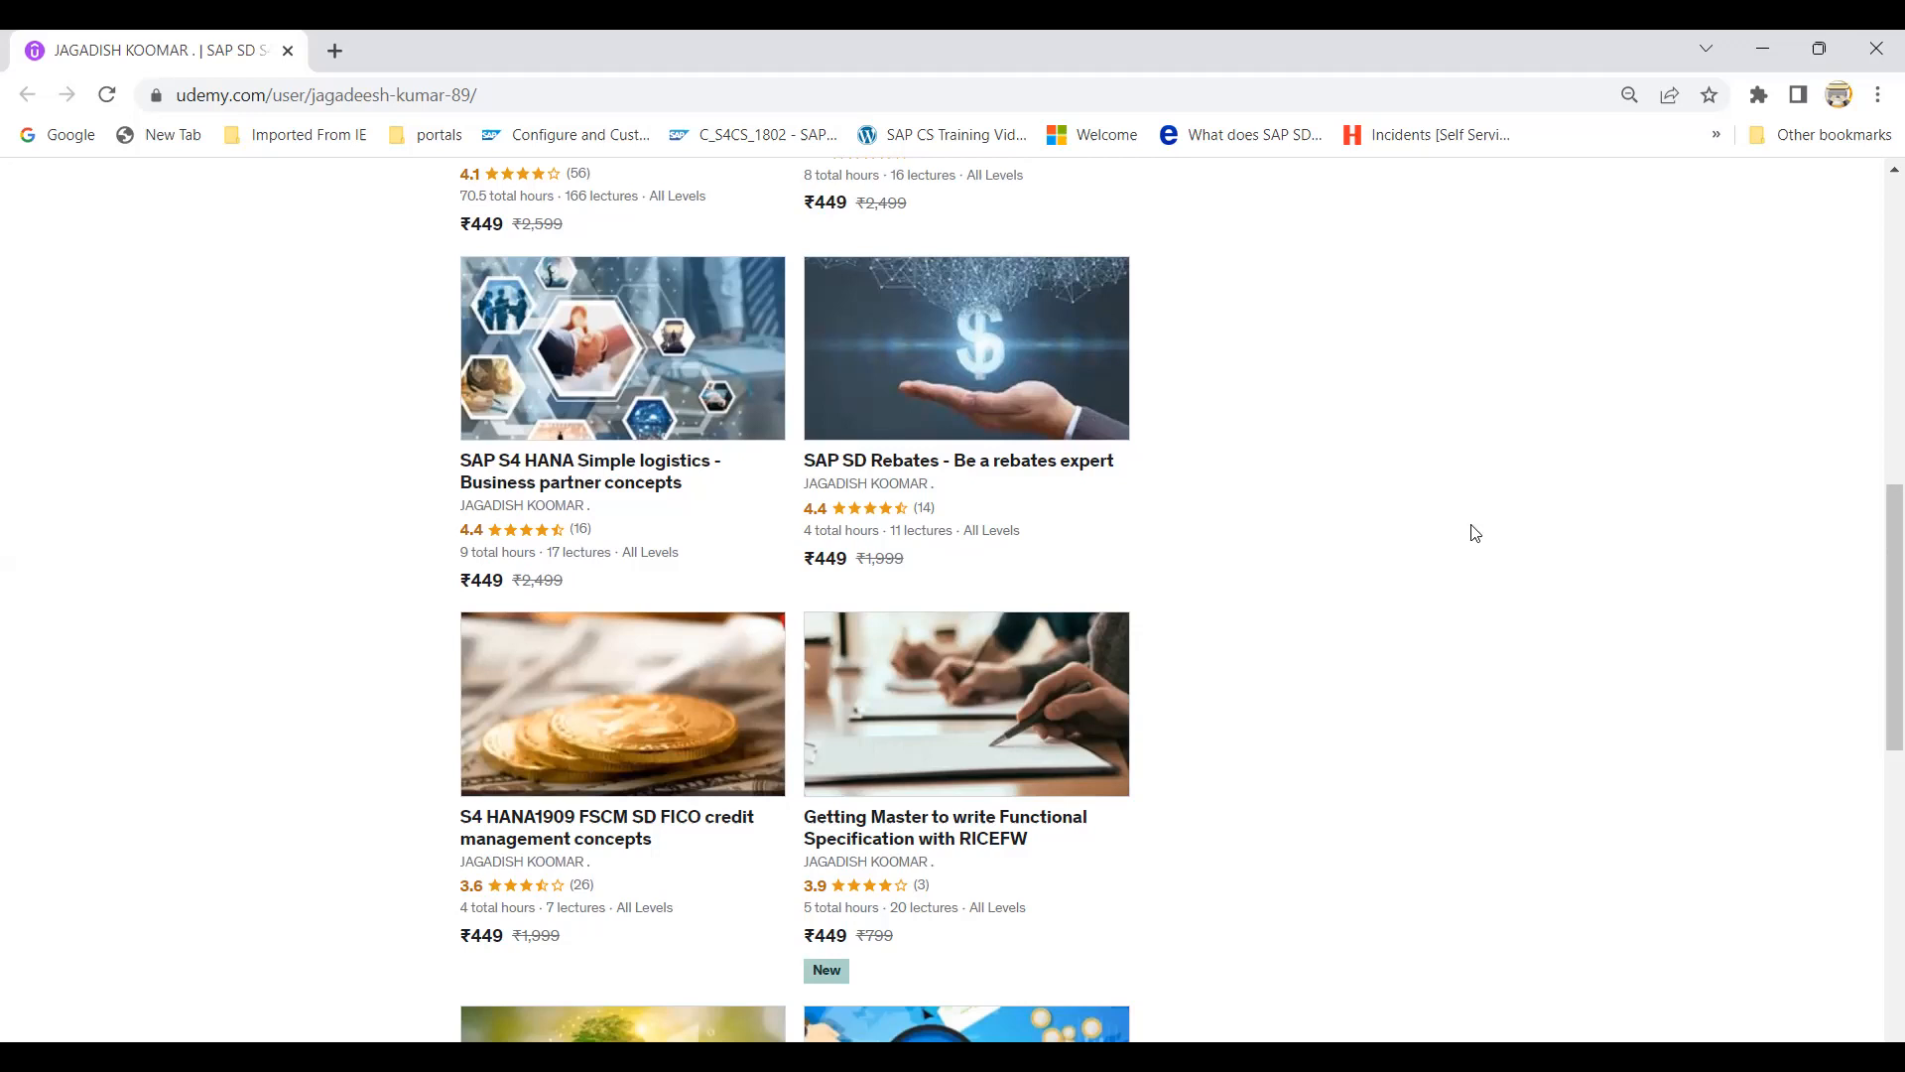
scroll(1875, 635, down, 4)
scroll(1872, 685, up, 2)
scroll(1866, 660, up, 1)
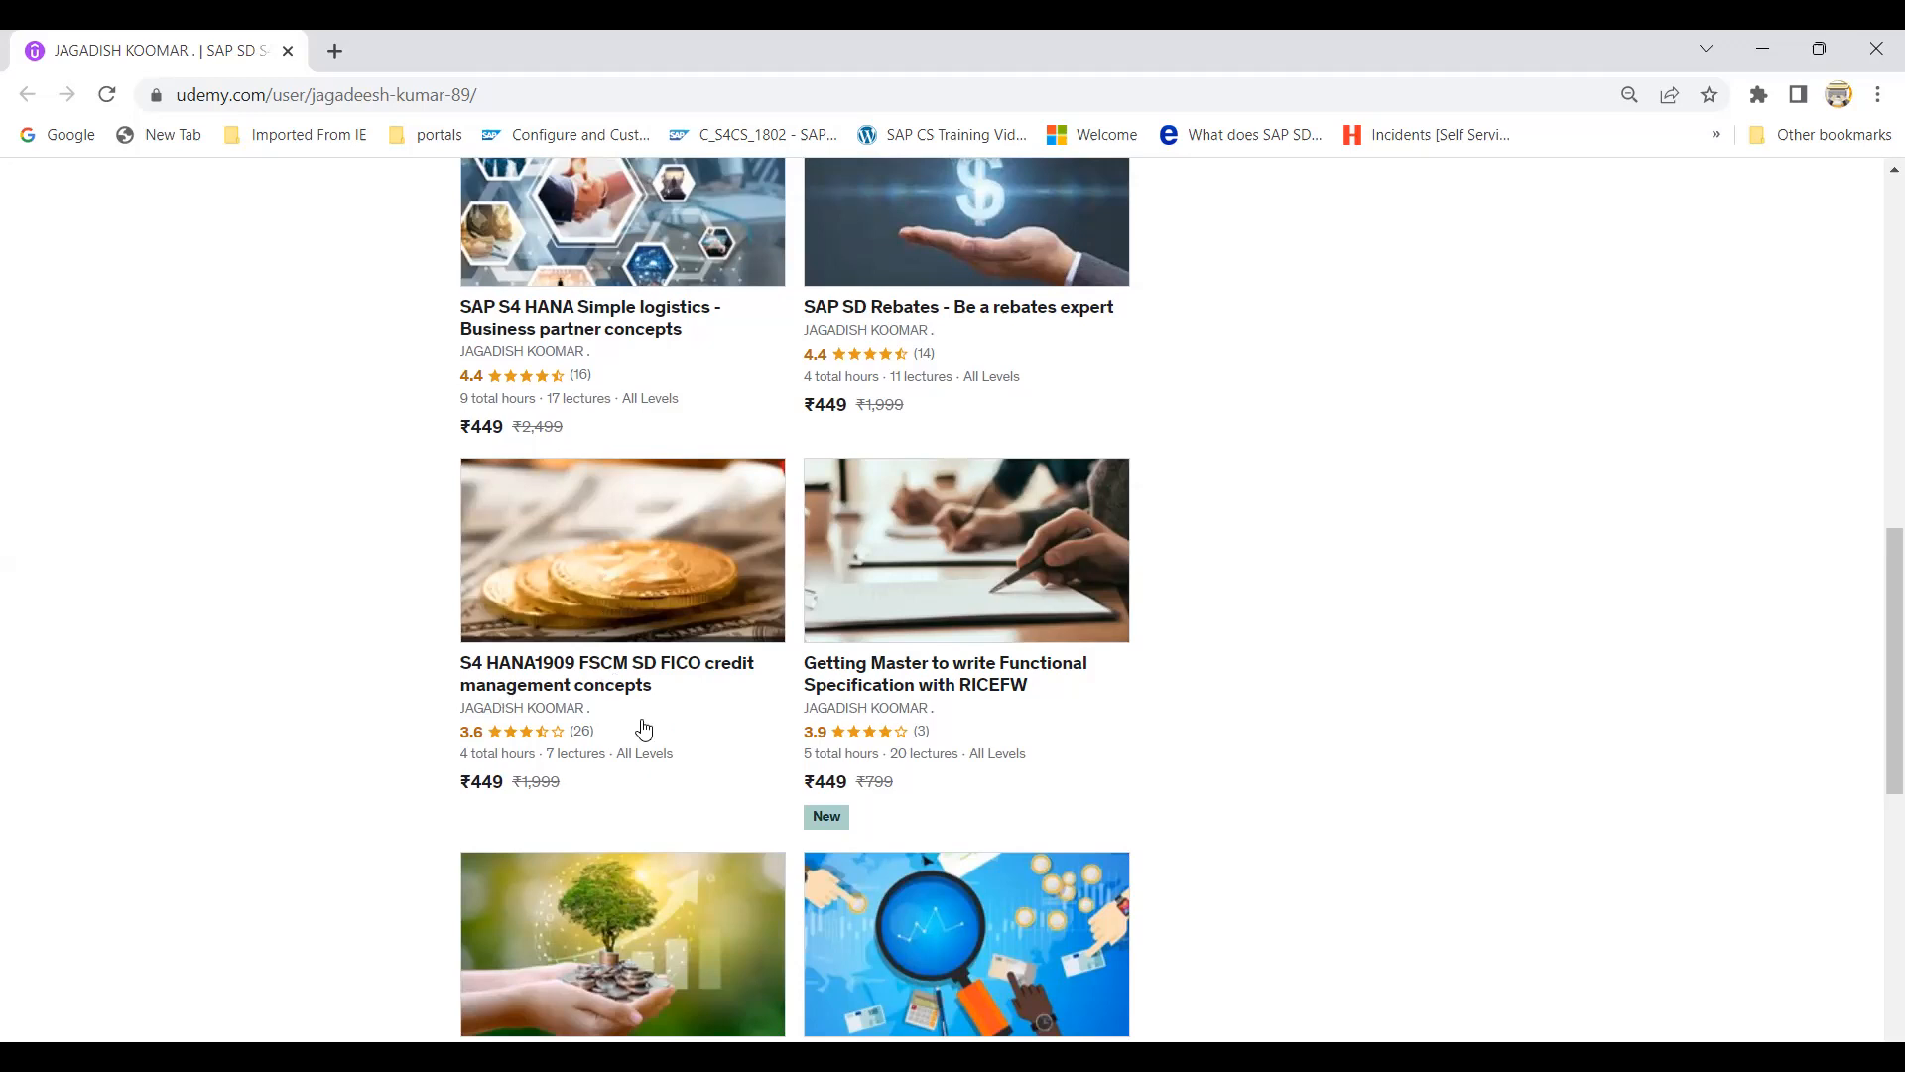
drag(1886, 603, 1878, 887)
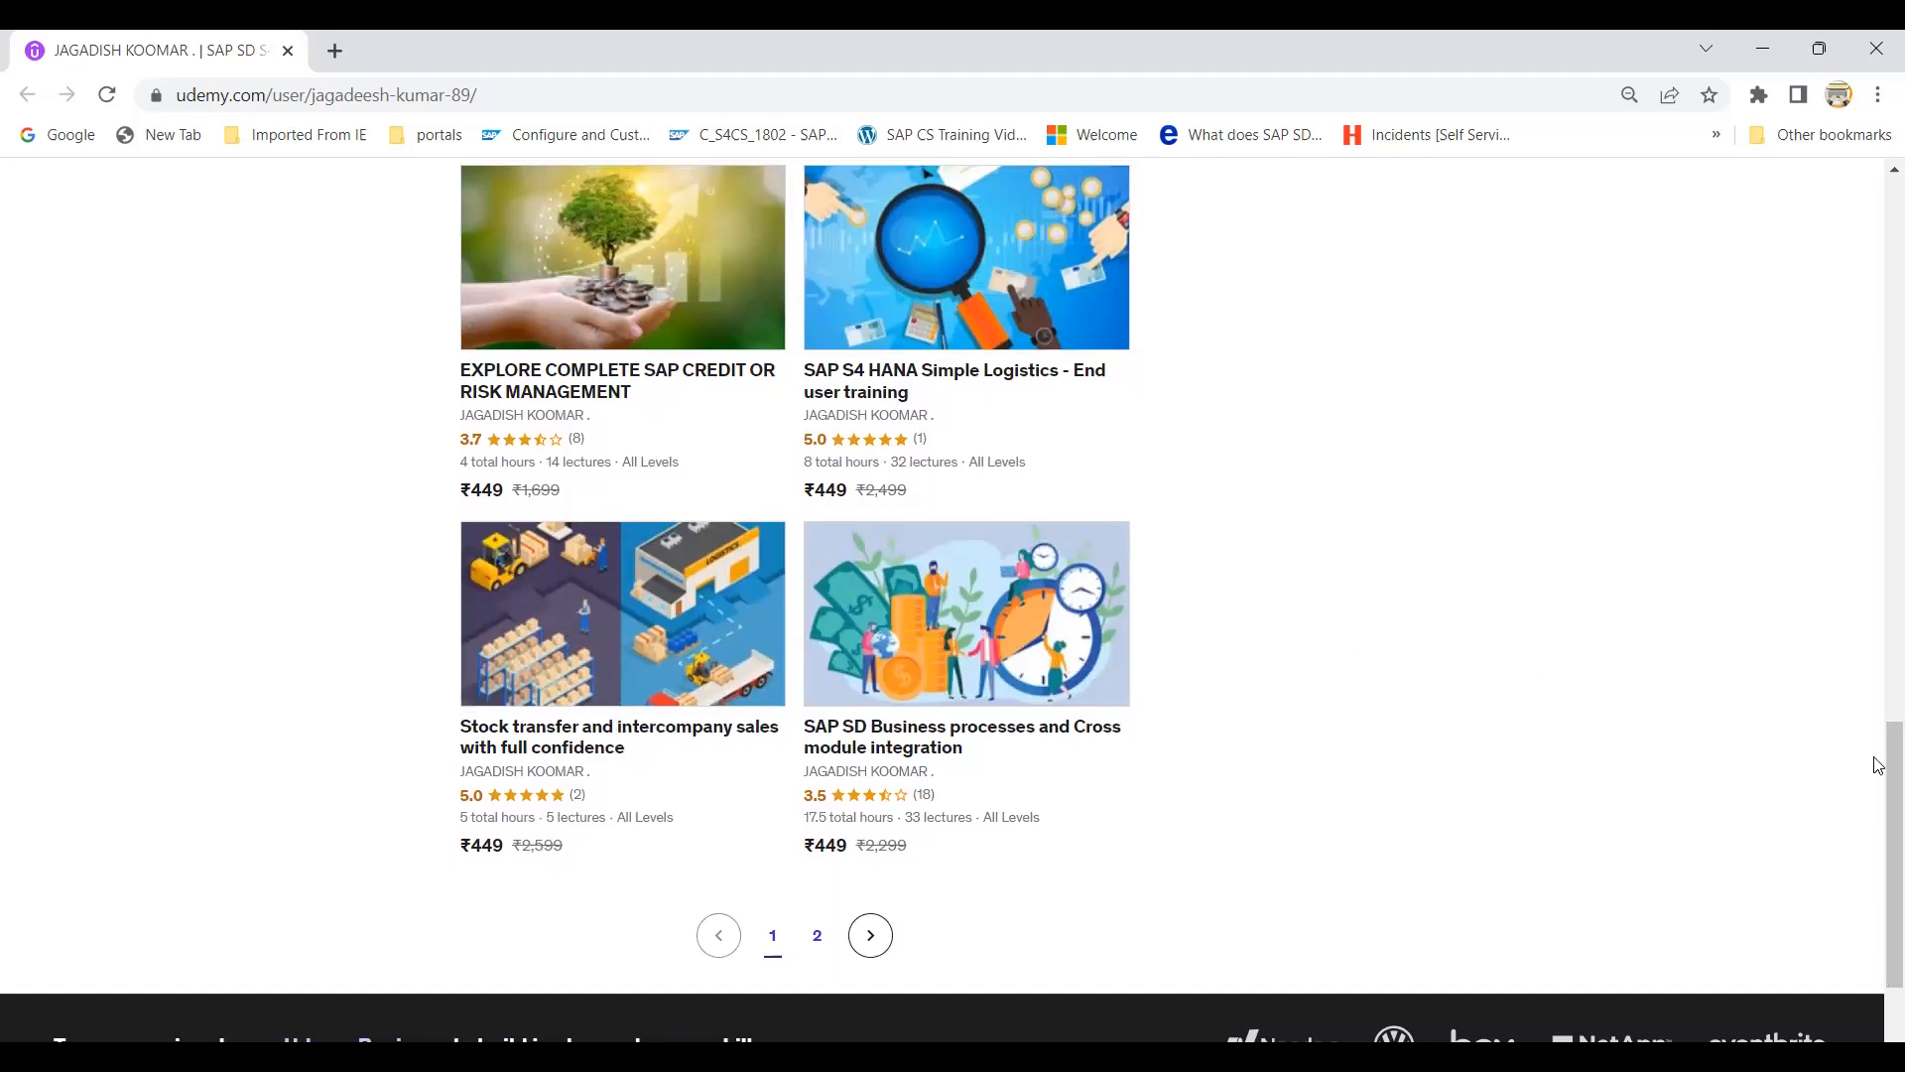
drag(1879, 765, 1714, 247)
drag(1878, 836, 1814, 248)
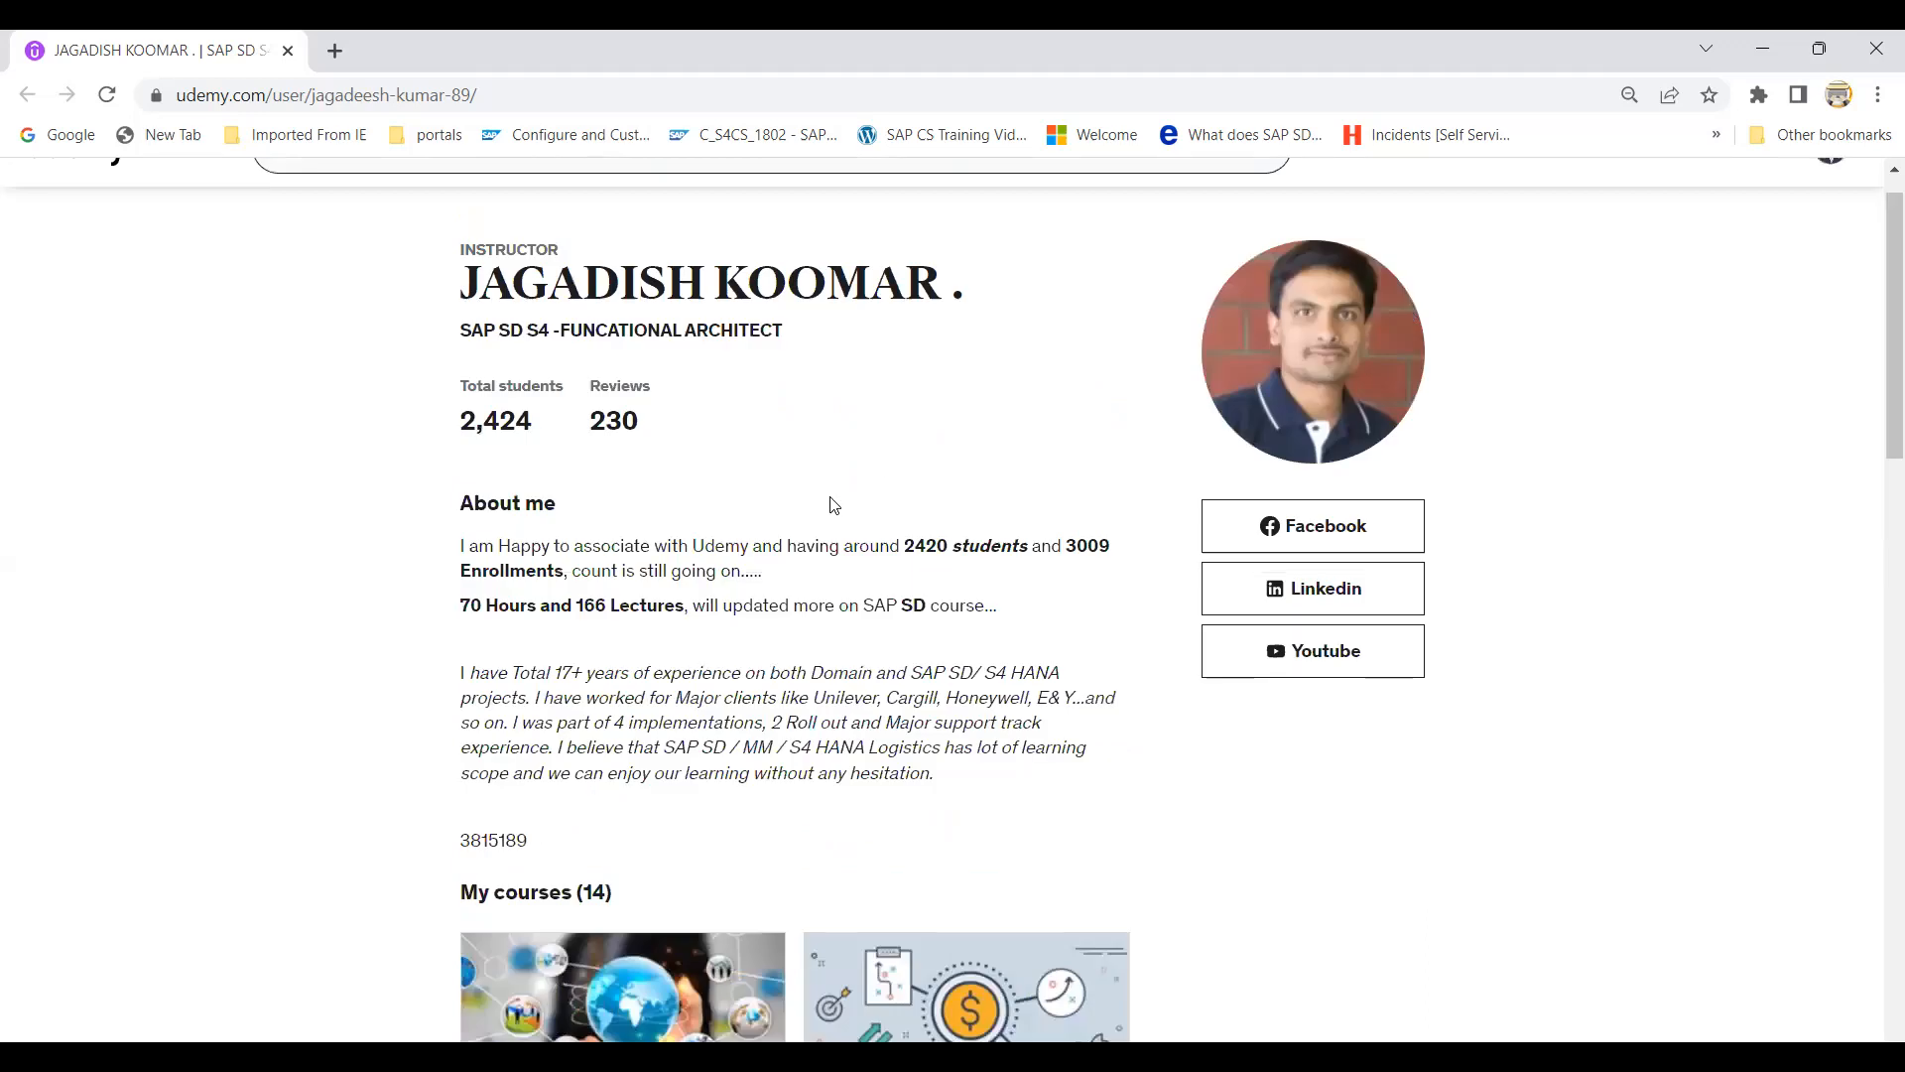